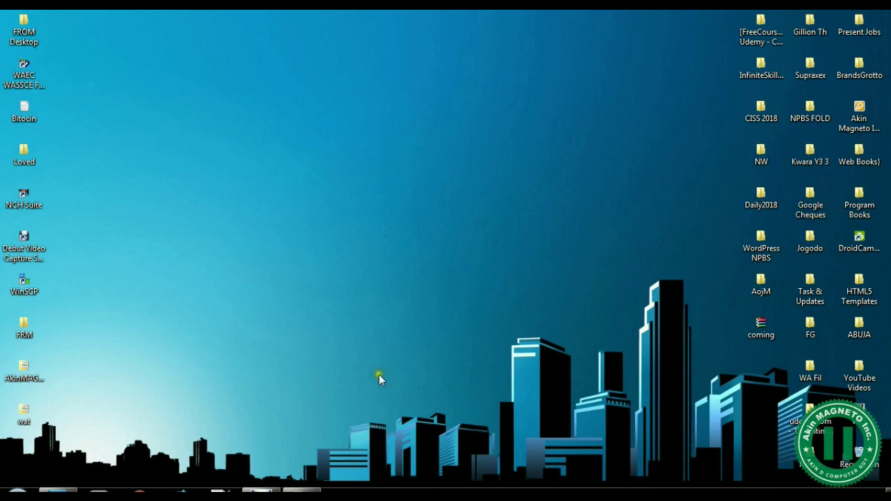
# Launch Microsoft Office Word 2007 from the Start menu
pyautogui.click(14, 490)
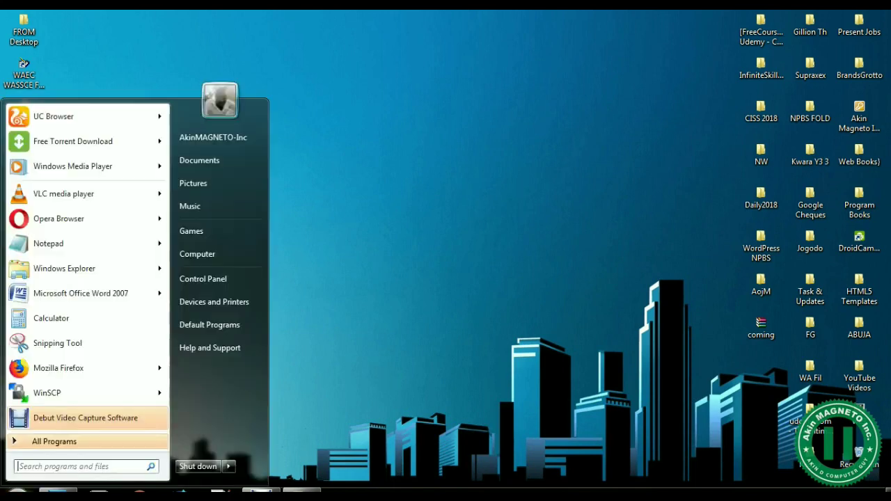
pyautogui.click(104, 293)
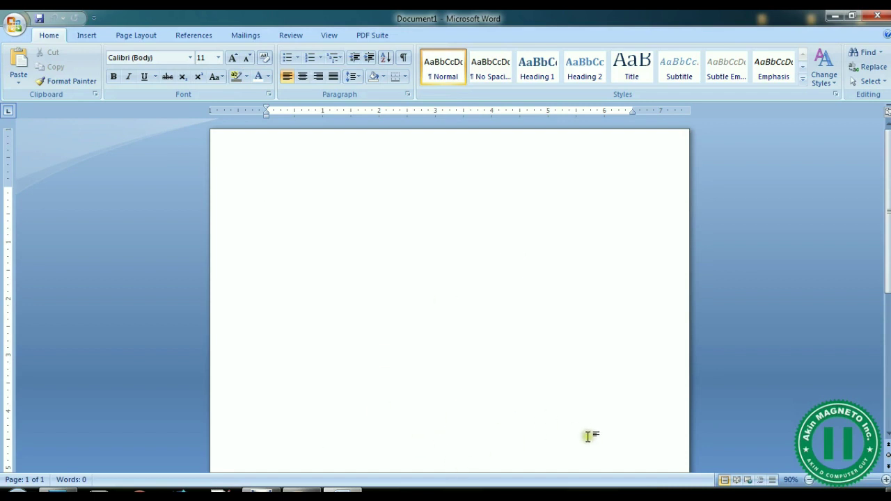
# Switch the page orientation to Landscape on the Page Layout tab
pyautogui.click(316, 237)
pyautogui.click(318, 199)
pyautogui.click(135, 34)
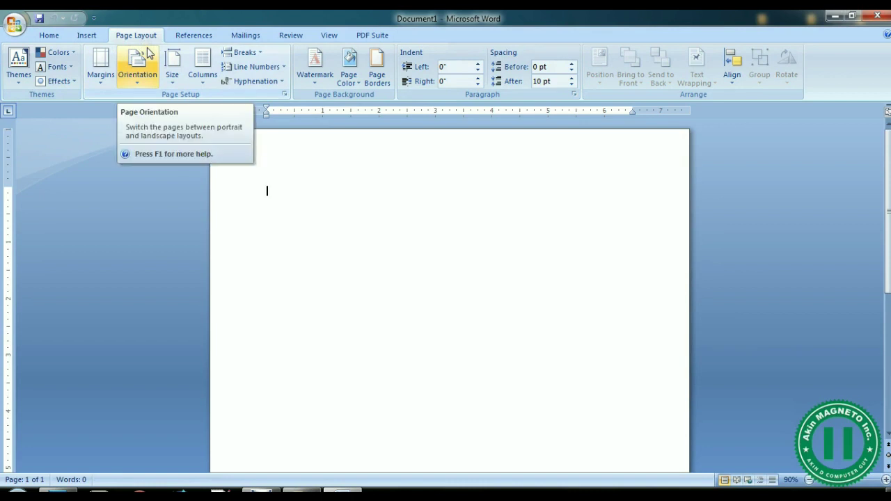
pyautogui.click(143, 83)
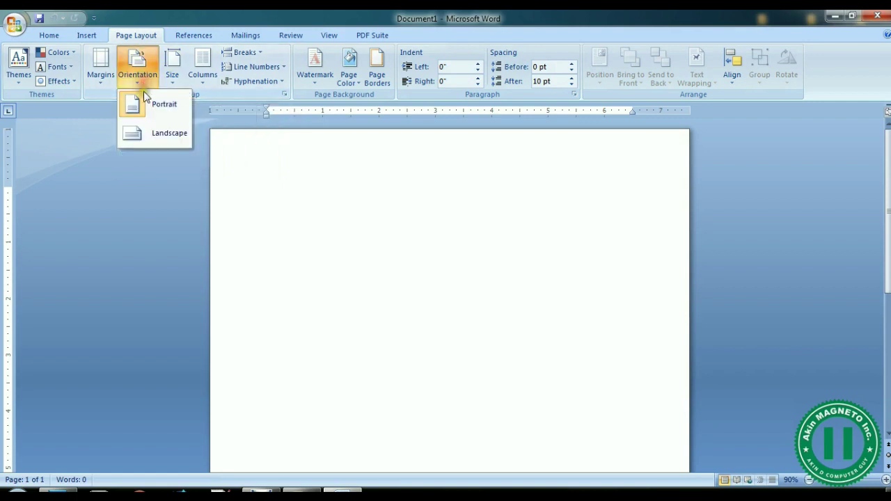
pyautogui.click(155, 132)
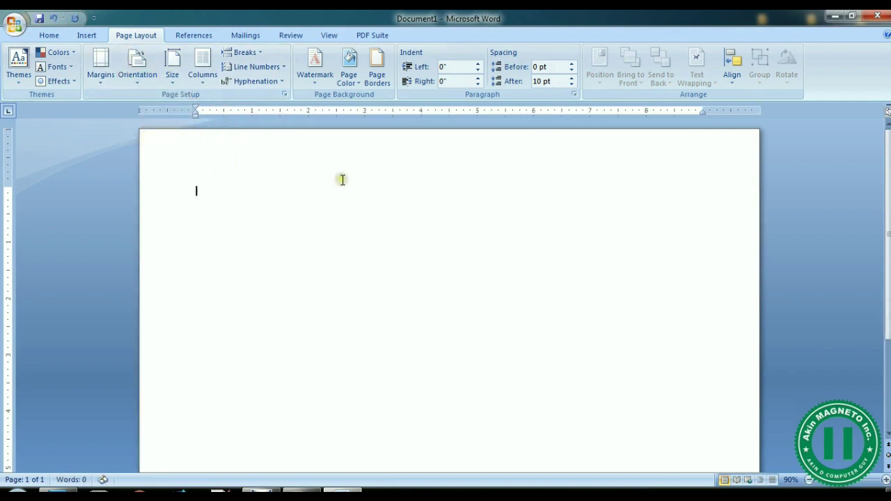
# Zoom the page to 74% and minimize the ribbon
pyautogui.click(808, 480)
pyautogui.click(809, 480)
pyautogui.click(808, 480)
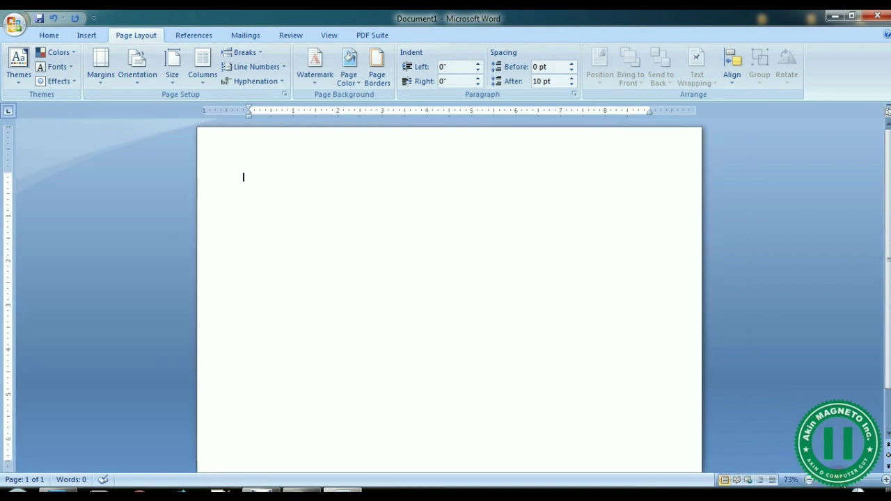
pyautogui.click(371, 34)
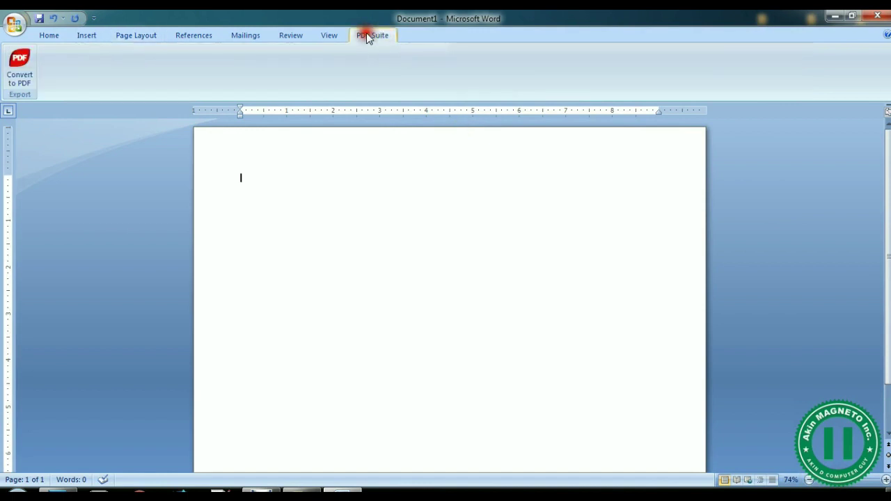
pyautogui.doubleClick(368, 35)
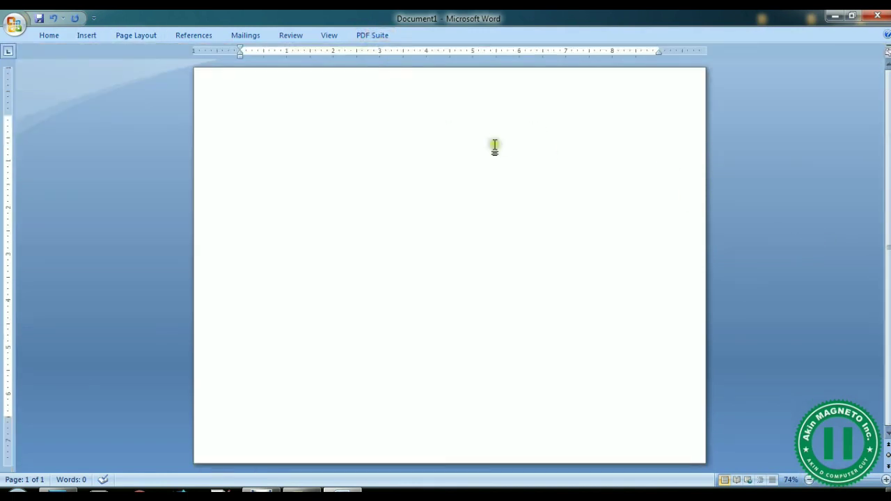
pyautogui.click(248, 112)
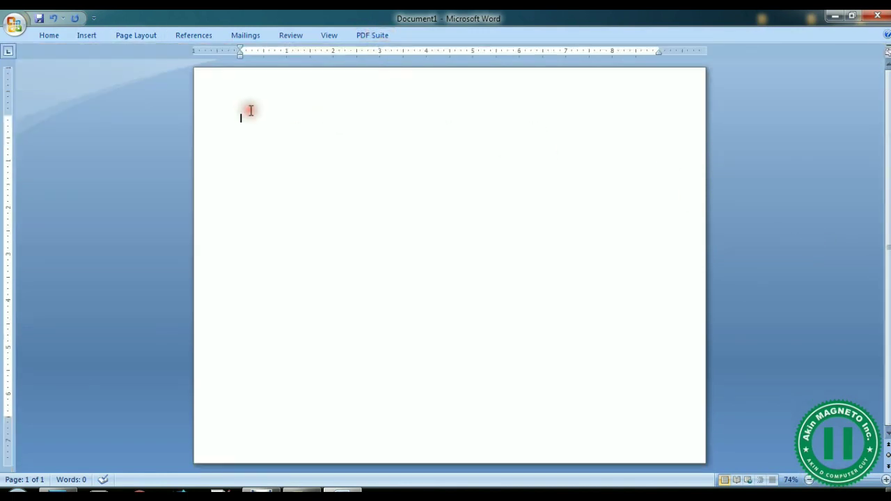
pyautogui.click(95, 38)
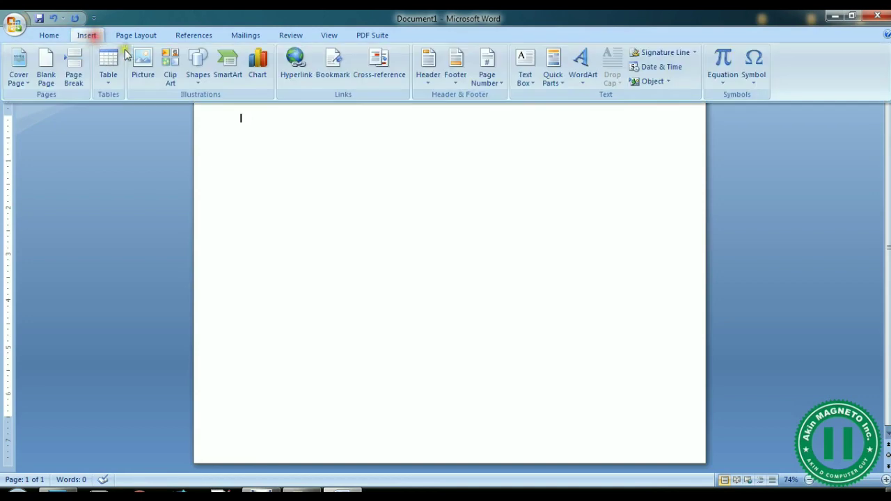
# Draw an oval, tilt and resize it, and place it near the page's top-left
pyautogui.click(202, 78)
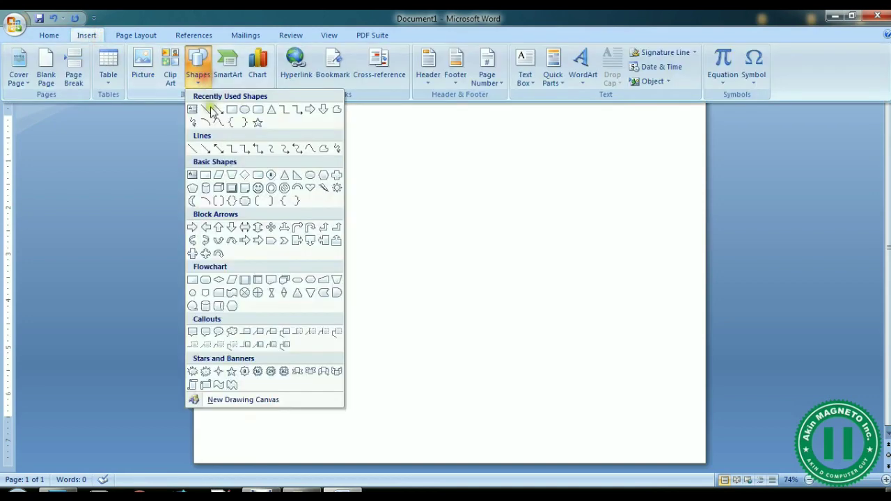
pyautogui.click(260, 117)
pyautogui.moveTo(240, 137); pyautogui.dragTo(325, 179)
pyautogui.moveTo(282, 125); pyautogui.dragTo(291, 134)
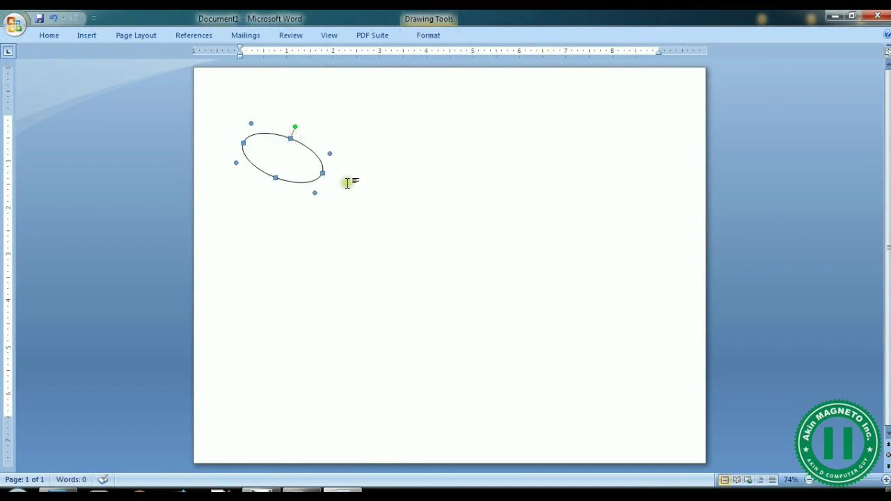
pyautogui.moveTo(317, 191)
pyautogui.mouseDown()
pyautogui.moveTo(249, 116)
pyautogui.moveTo(261, 130)
pyautogui.mouseUp()
pyautogui.click(387, 176)
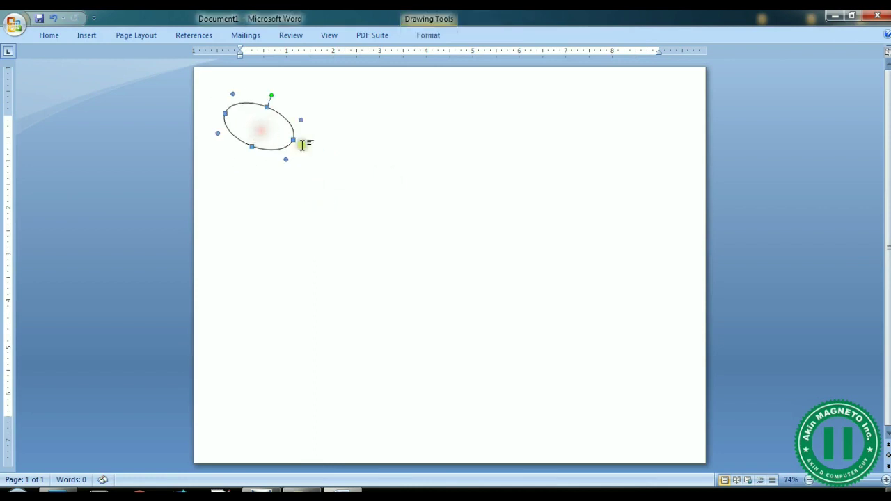
pyautogui.click(324, 164)
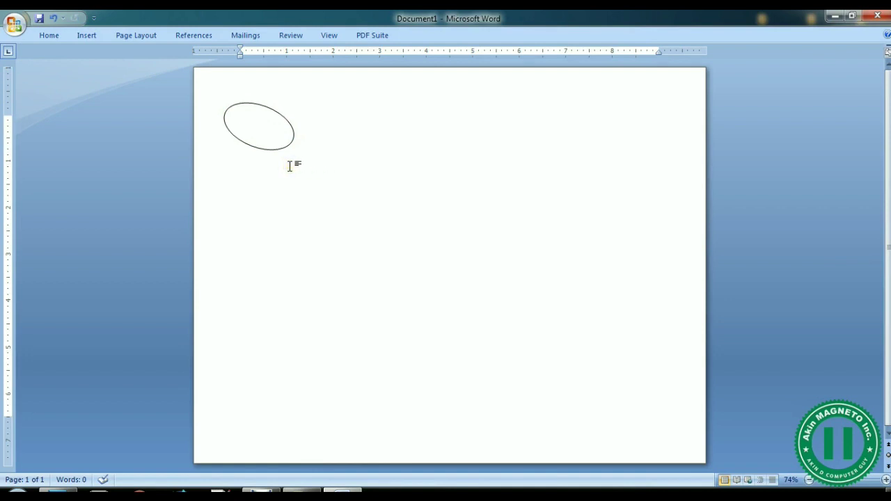
# Give the oval a dash-dot dark olive outline and a tan fill
pyautogui.rightClick(265, 130)
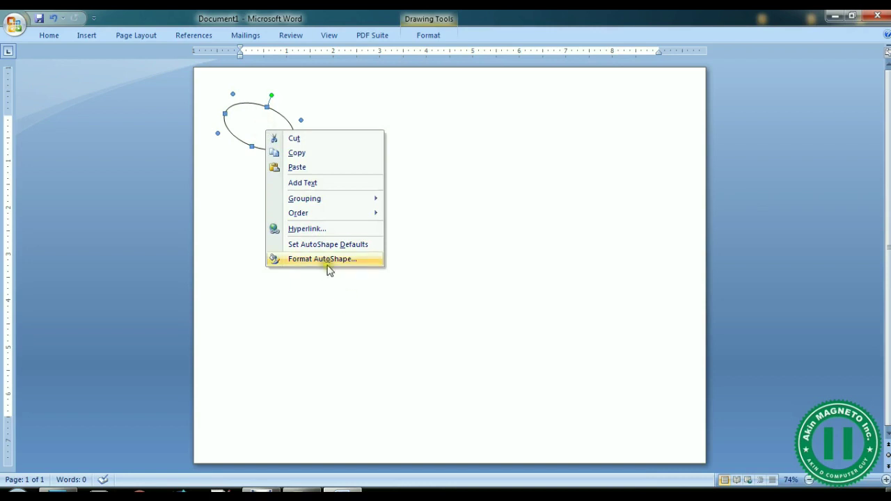
pyautogui.click(324, 259)
pyautogui.click(398, 241)
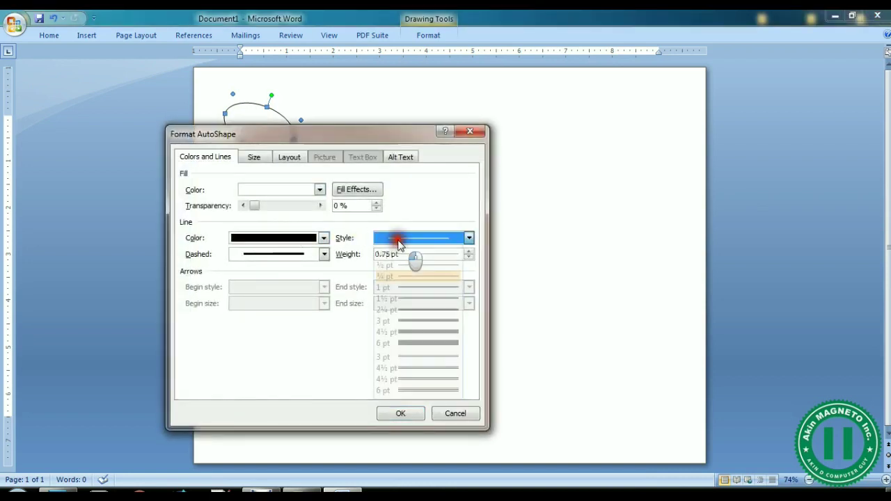
pyautogui.click(286, 254)
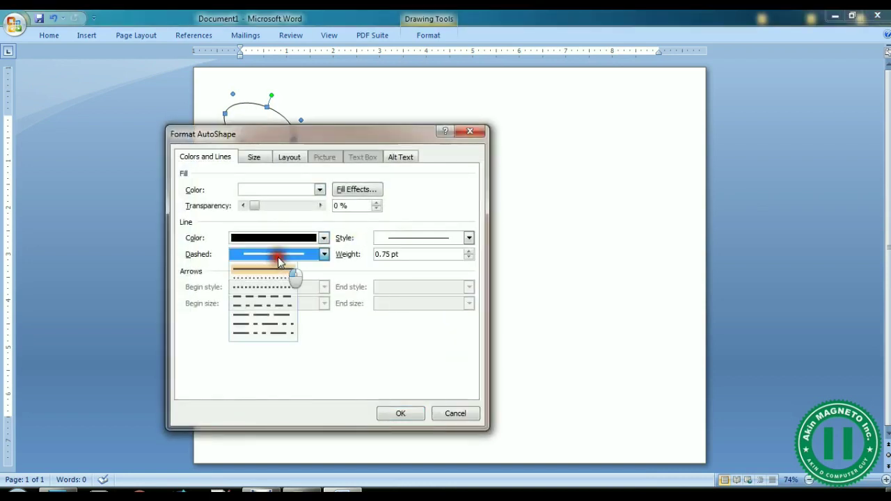
pyautogui.click(280, 306)
pyautogui.click(323, 238)
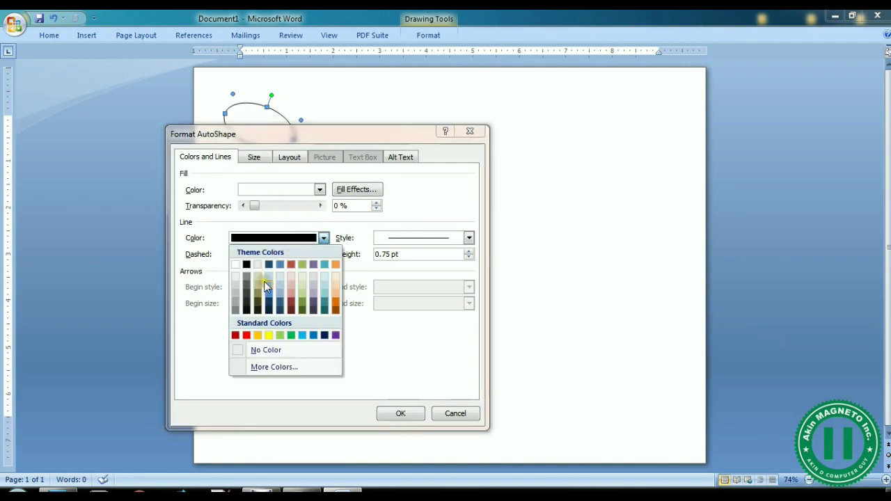
pyautogui.click(257, 307)
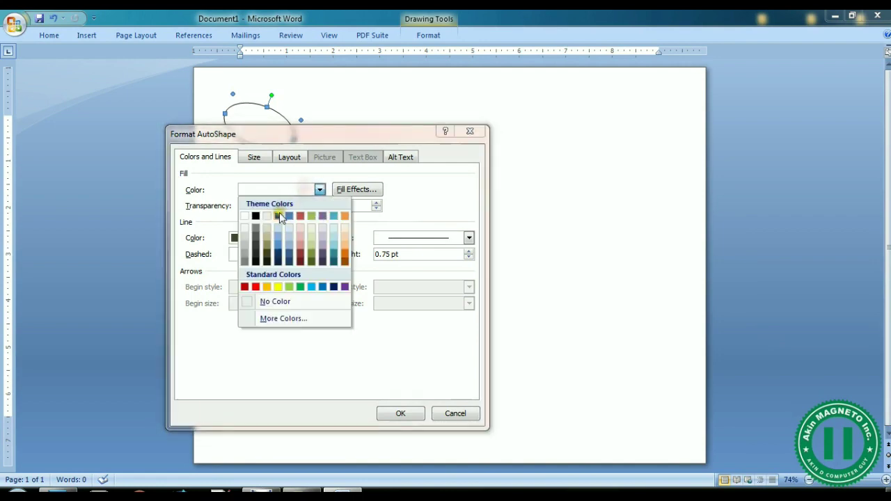
pyautogui.click(266, 228)
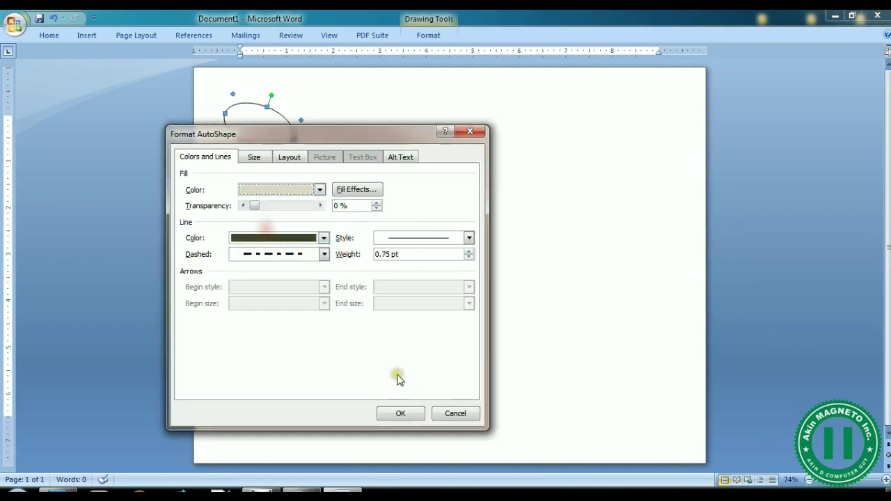
pyautogui.click(399, 413)
pyautogui.click(351, 177)
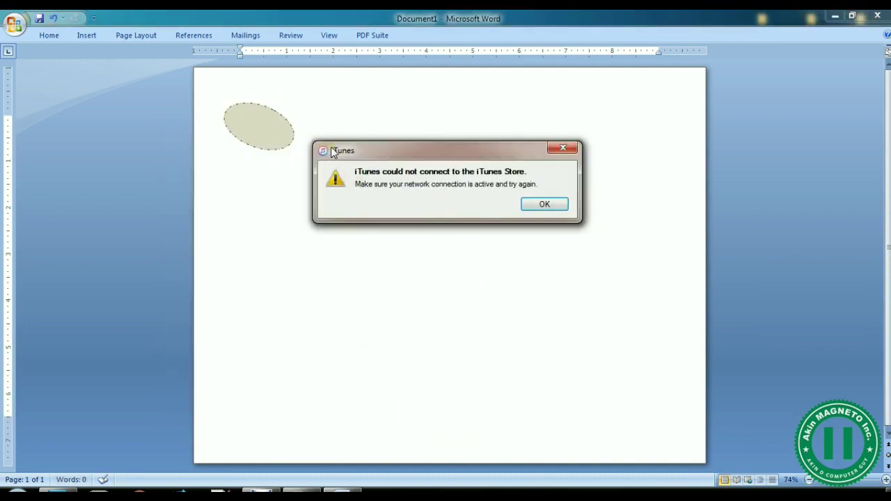
# Dismiss the iTunes error message and check the tan oval
pyautogui.click(571, 144)
pyautogui.click(294, 177)
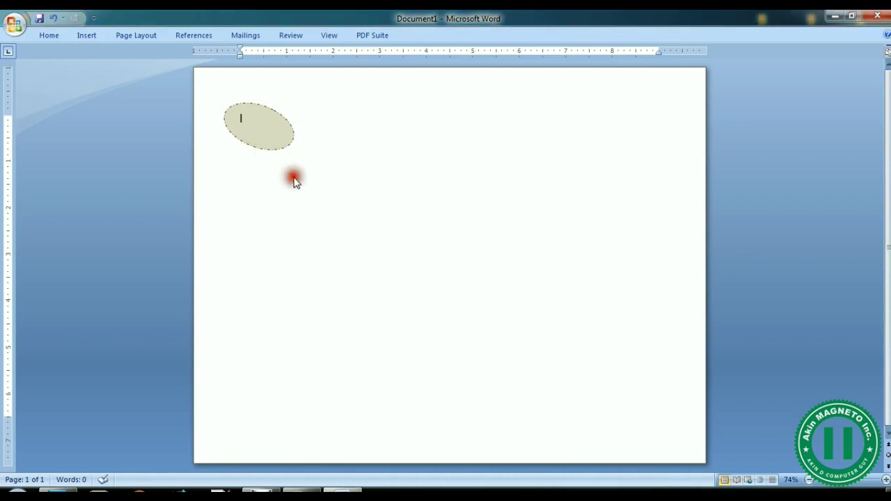
pyautogui.click(248, 110)
pyautogui.click(349, 164)
# Copy the tan oval, paste it, and shrink the copy
pyautogui.rightClick(253, 133)
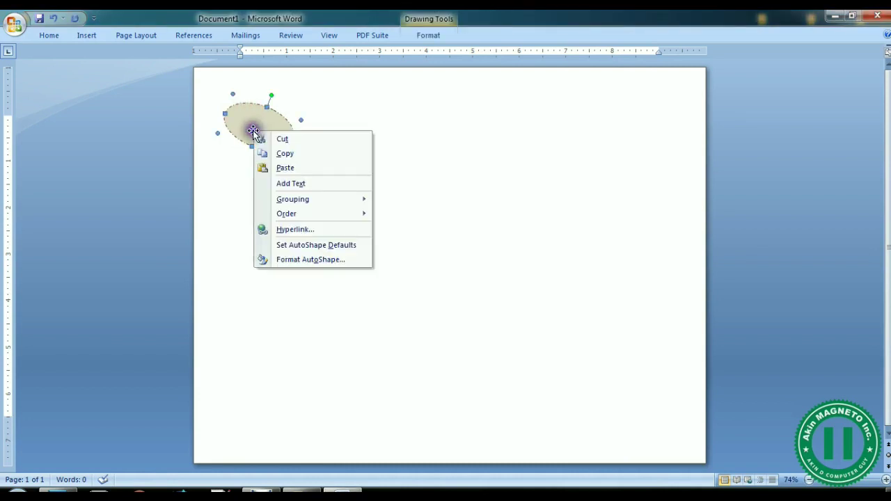
pyautogui.click(431, 186)
pyautogui.rightClick(263, 136)
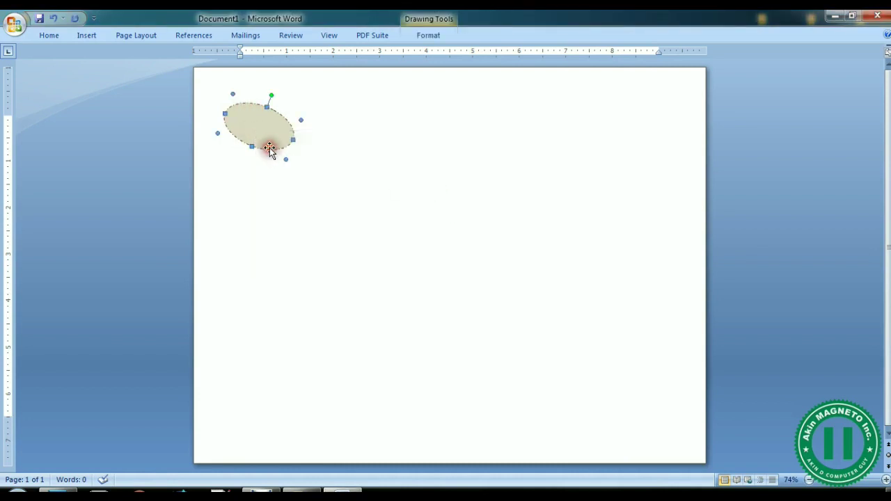
pyautogui.click(310, 159)
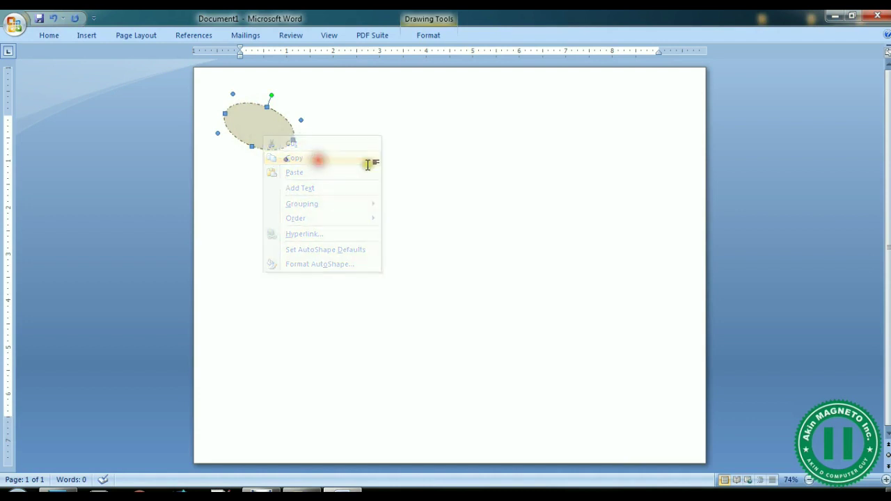
pyautogui.click(378, 165)
pyautogui.hotkey('ctrl', 'v')
pyautogui.moveTo(275, 137)
pyautogui.mouseDown()
pyautogui.moveTo(276, 115)
pyautogui.moveTo(265, 104)
pyautogui.moveTo(285, 116)
pyautogui.moveTo(294, 129)
pyautogui.moveTo(242, 110)
pyautogui.mouseUp()
# Nudge the smaller oval so it overlaps the top of the original
pyautogui.click(356, 144)
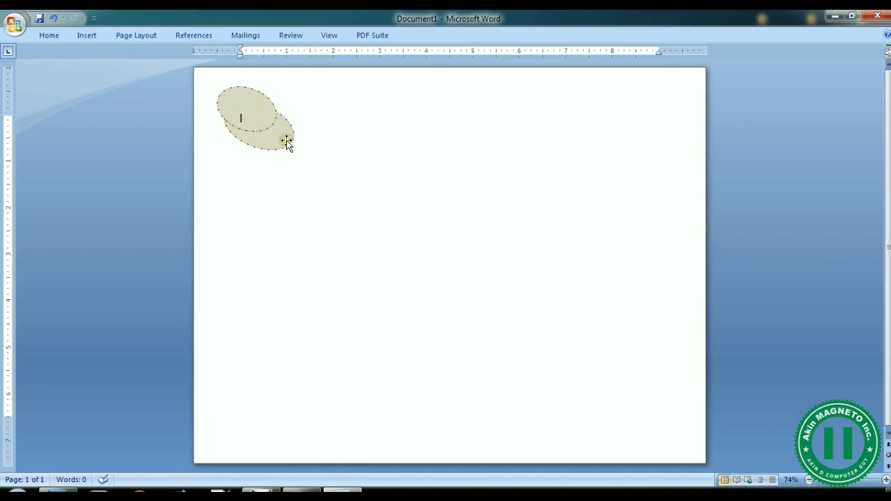
pyautogui.click(265, 120)
pyautogui.moveTo(277, 131); pyautogui.dragTo(283, 125)
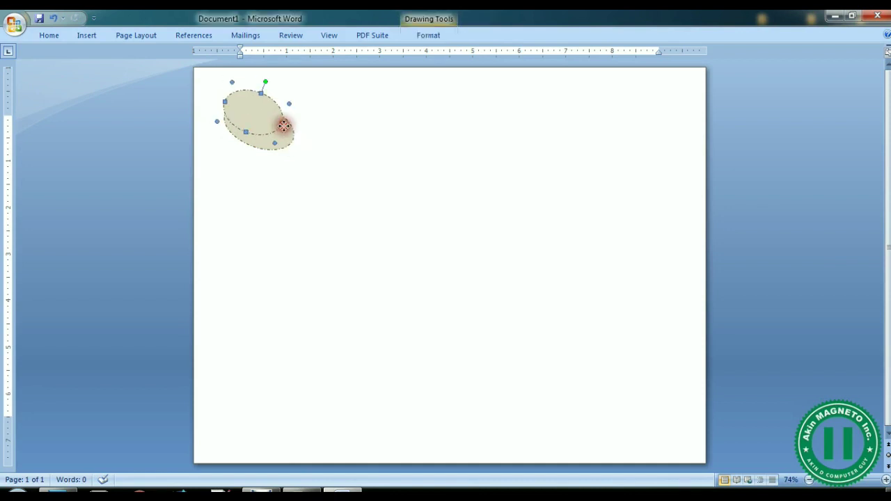
pyautogui.click(328, 138)
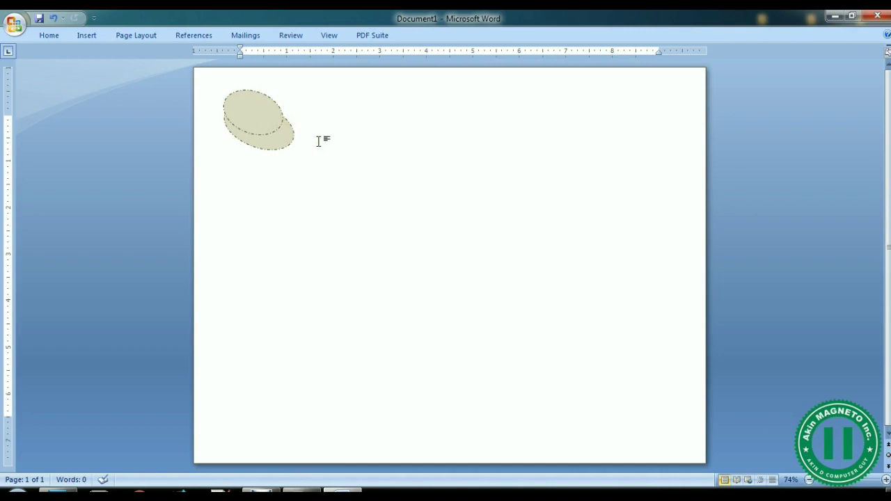
# Give the upper oval a lighter fill colour
pyautogui.click(272, 127)
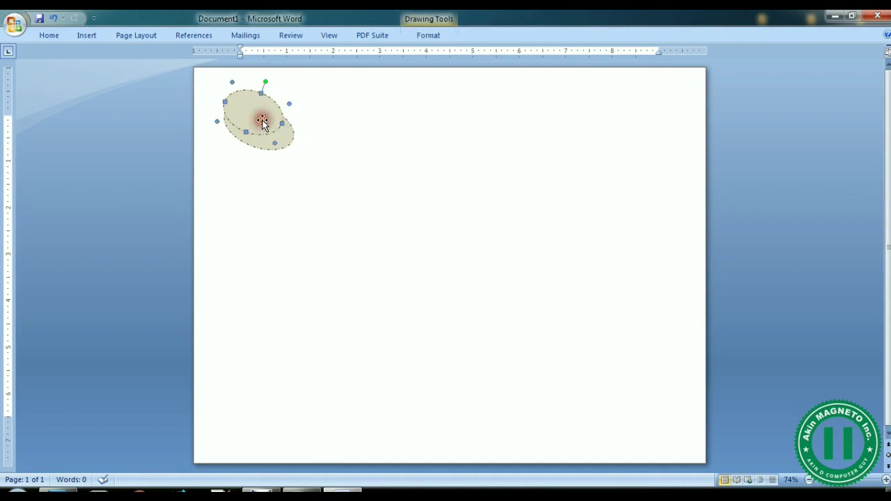
pyautogui.rightClick(263, 122)
pyautogui.click(319, 249)
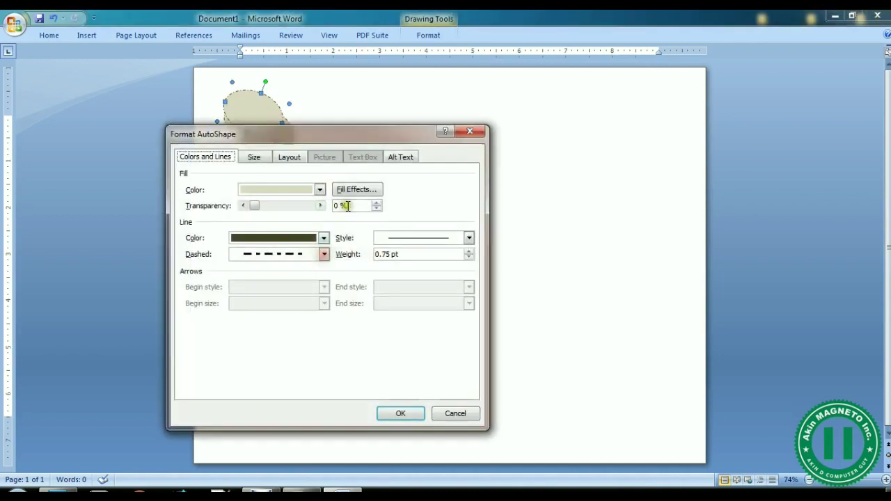
pyautogui.click(318, 189)
pyautogui.click(269, 215)
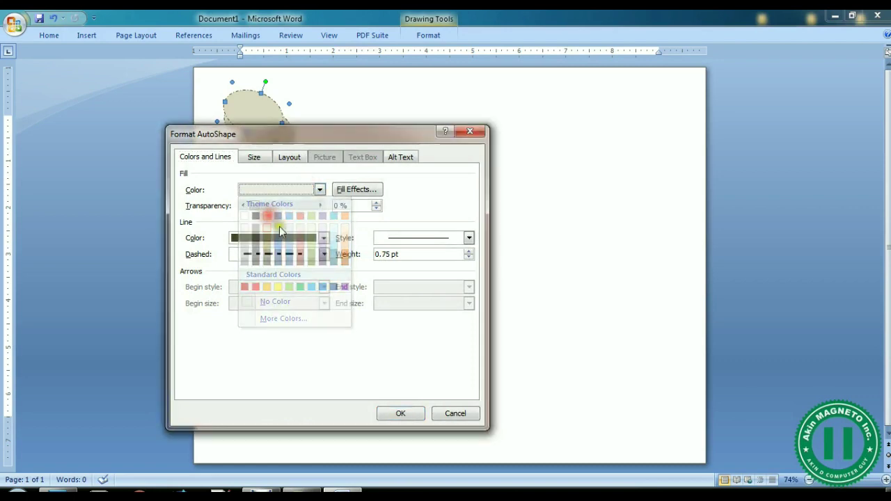
pyautogui.click(400, 414)
pyautogui.click(434, 199)
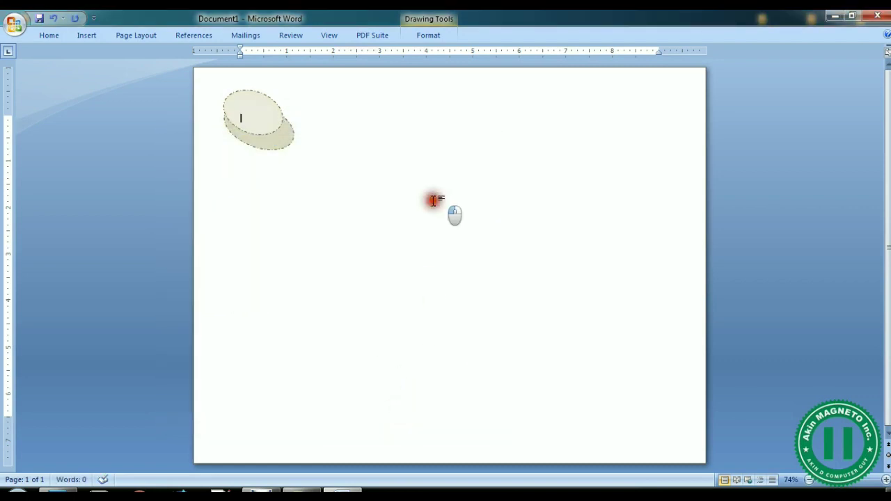
# Set the upper oval's line colour to No Color
pyautogui.click(232, 118)
pyautogui.rightClick(232, 118)
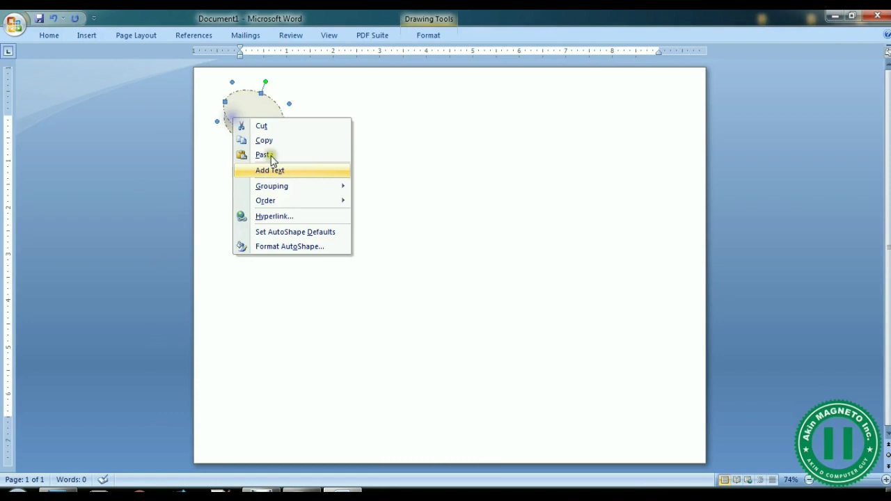
pyautogui.click(308, 246)
pyautogui.click(273, 253)
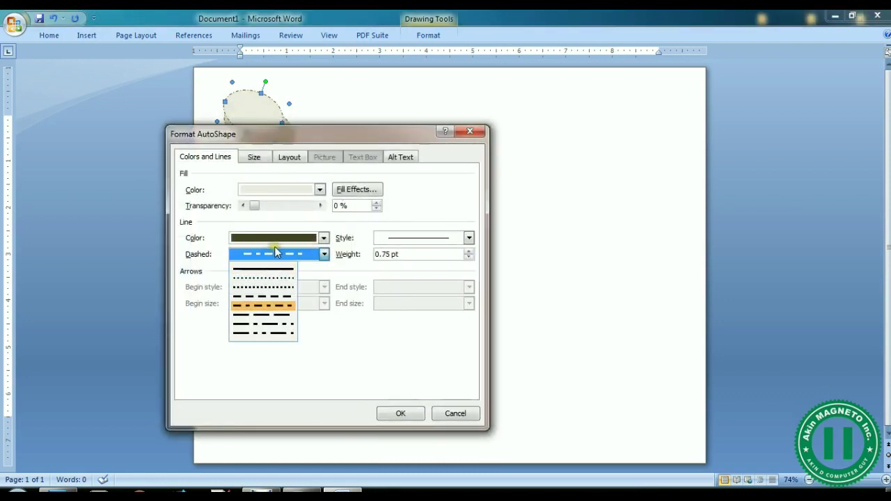
pyautogui.click(275, 238)
pyautogui.click(279, 350)
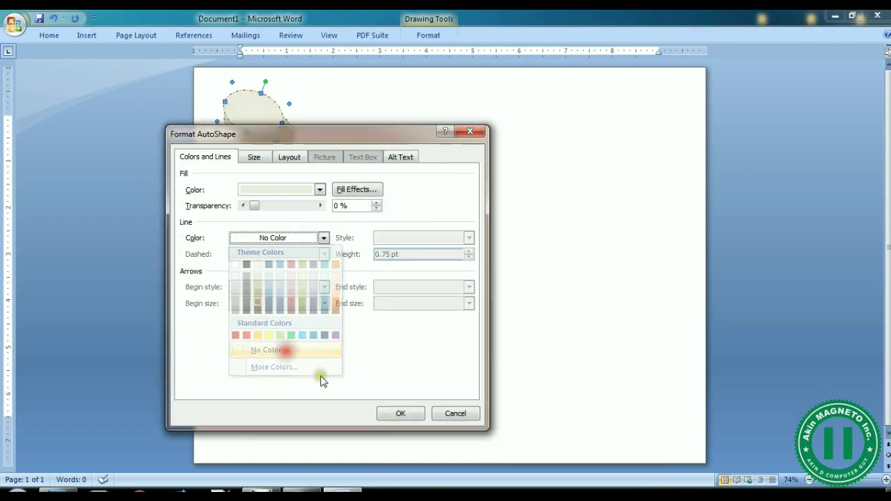
pyautogui.click(400, 413)
pyautogui.click(365, 244)
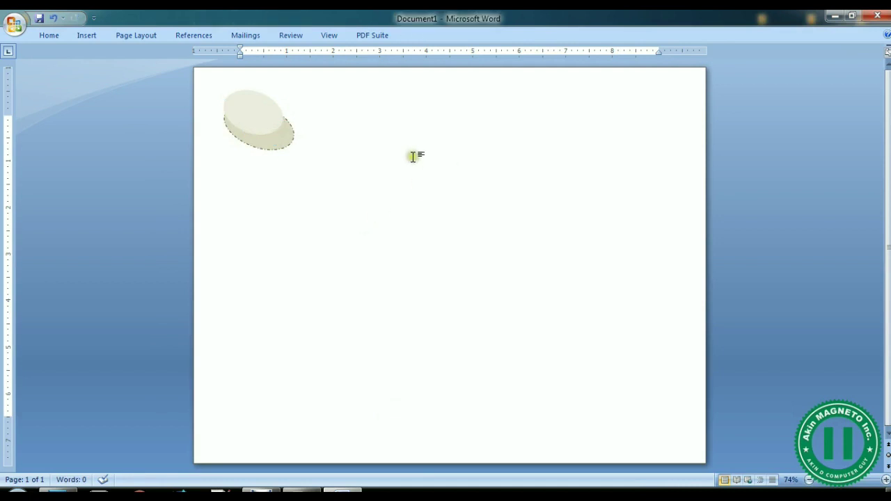
# Make the upper oval's fill 49% transparent and nudge the dotted oval up-left
pyautogui.click(289, 143)
pyautogui.rightClick(258, 123)
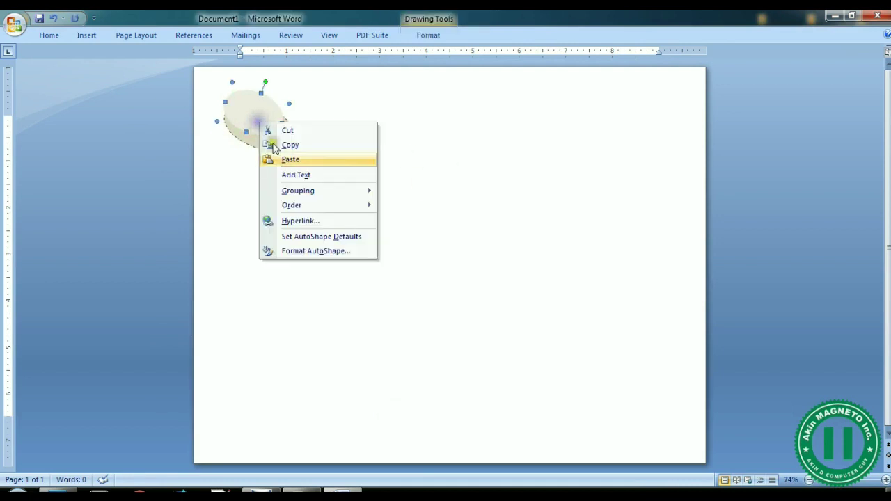
pyautogui.click(329, 252)
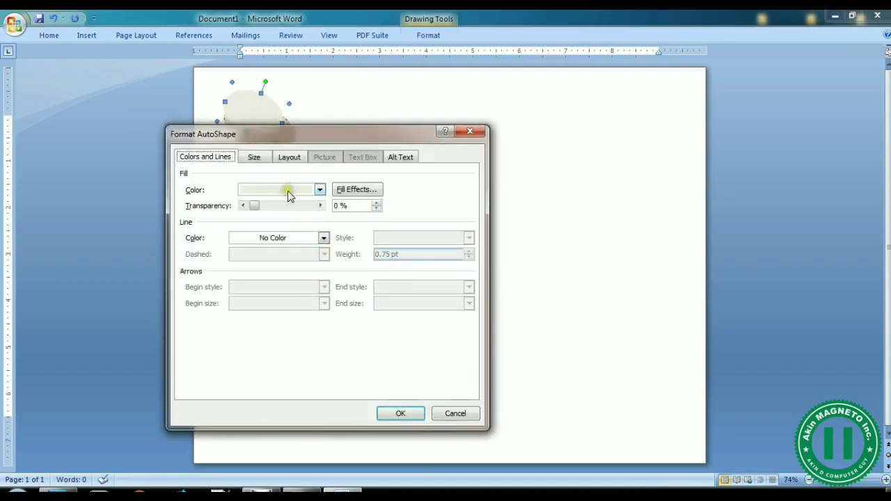
pyautogui.click(273, 191)
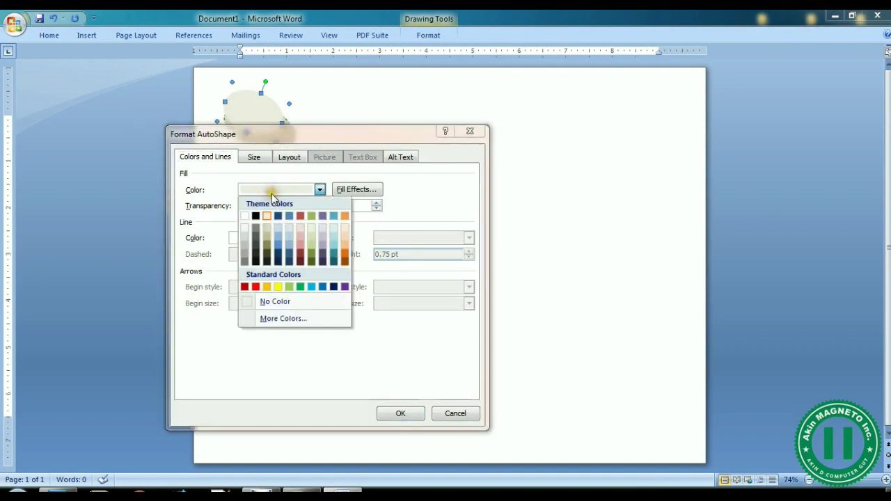
pyautogui.click(257, 192)
pyautogui.moveTo(254, 205); pyautogui.dragTo(279, 209)
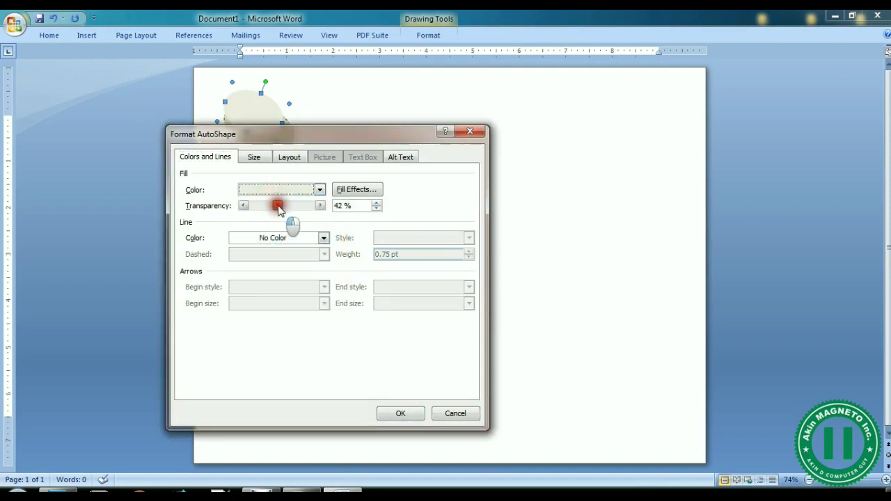
pyautogui.click(400, 413)
pyautogui.click(388, 221)
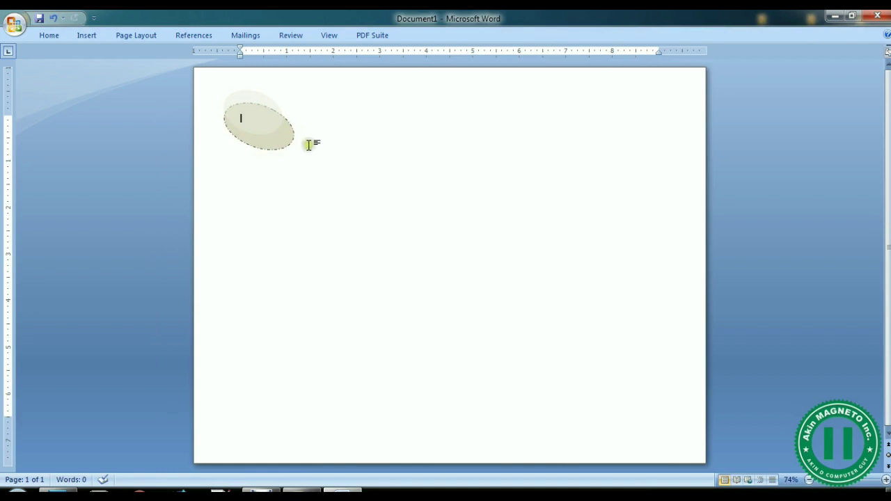
pyautogui.moveTo(269, 147); pyautogui.dragTo(254, 139)
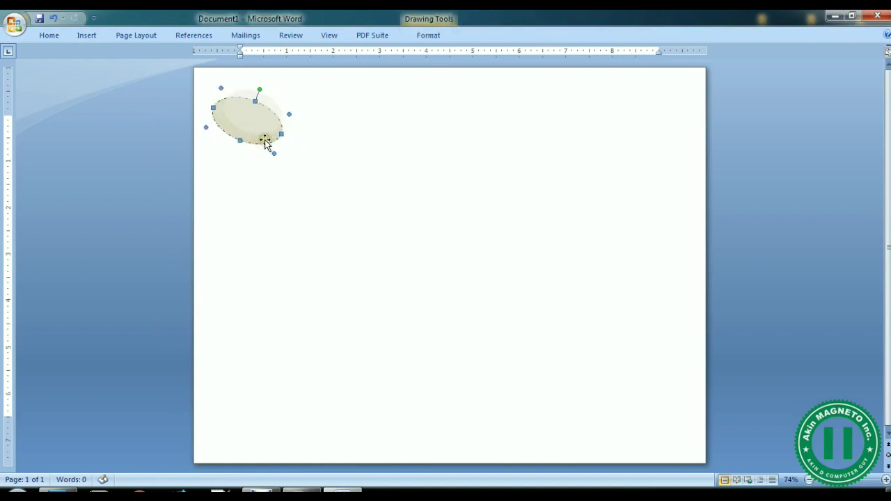
# Change the dotted oval's outline from dashed to solid
pyautogui.rightClick(265, 141)
pyautogui.click(327, 269)
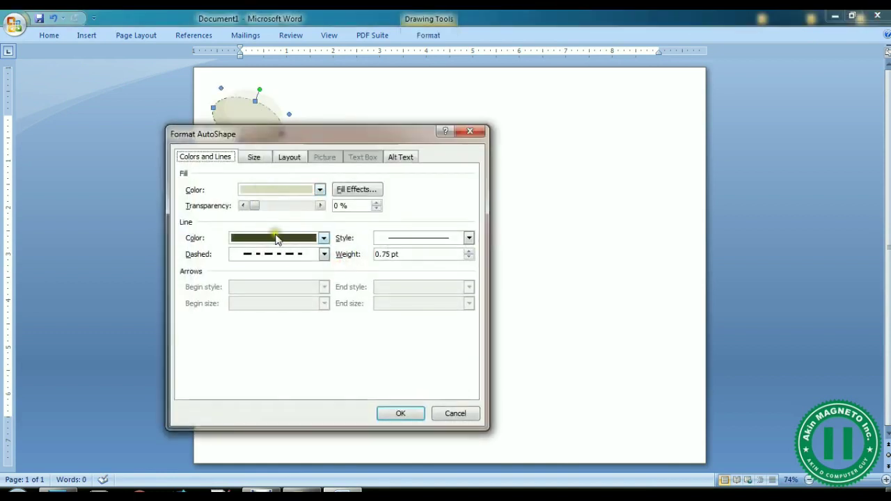
pyautogui.click(296, 255)
pyautogui.click(268, 278)
pyautogui.click(400, 413)
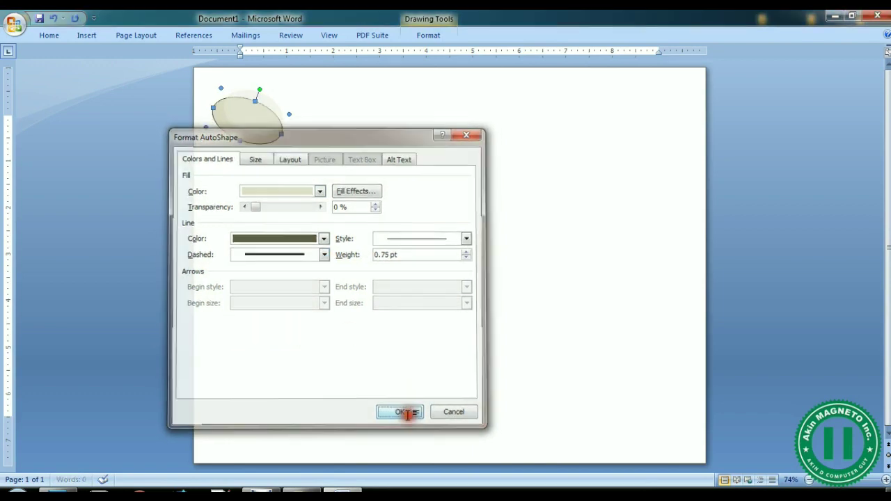
pyautogui.click(342, 298)
# Bring the lower oval to the front
pyautogui.click(264, 94)
pyautogui.rightClick(264, 95)
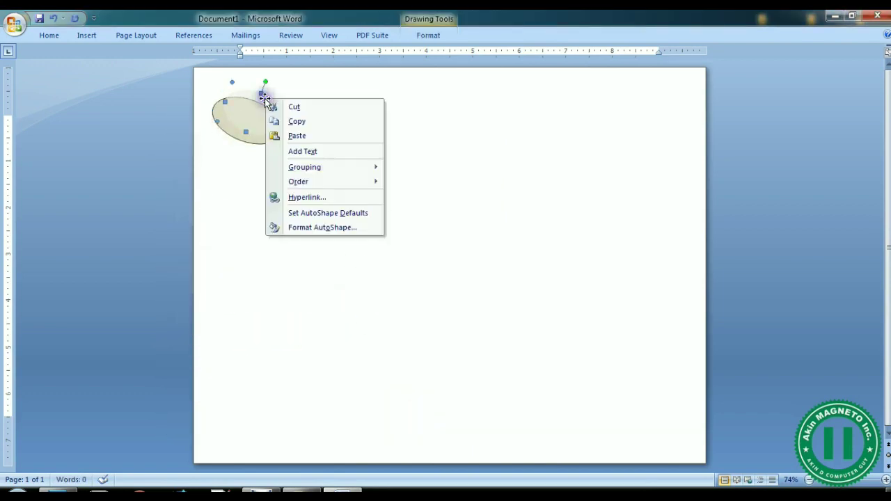
pyautogui.moveTo(369, 181)
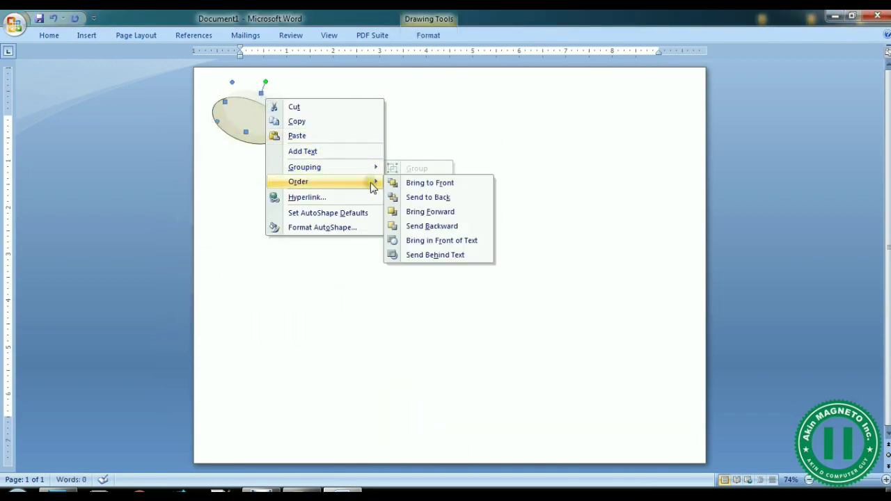
pyautogui.click(421, 184)
# Set the lower oval's line colour to No Color
pyautogui.click(260, 137)
pyautogui.rightClick(262, 139)
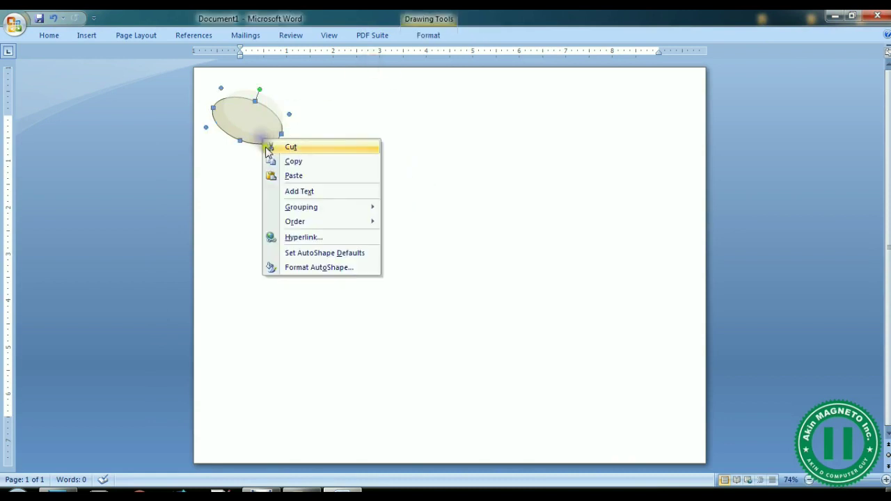
pyautogui.click(318, 268)
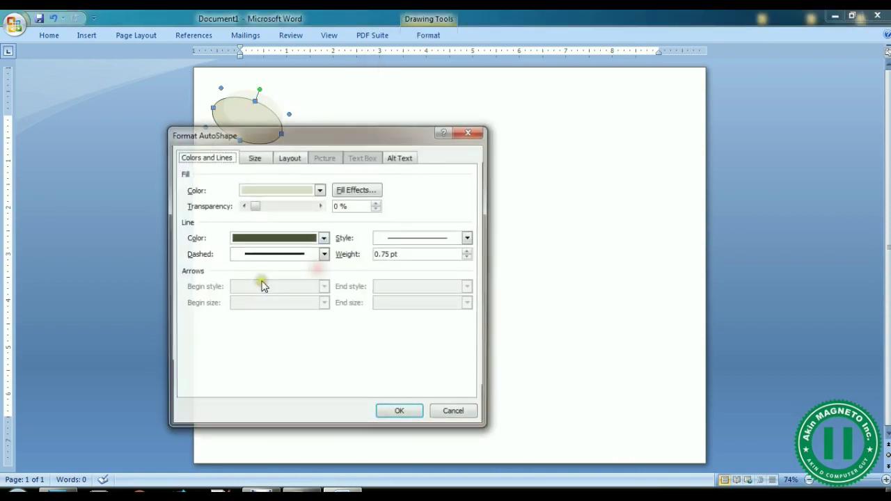
pyautogui.click(256, 240)
pyautogui.click(259, 350)
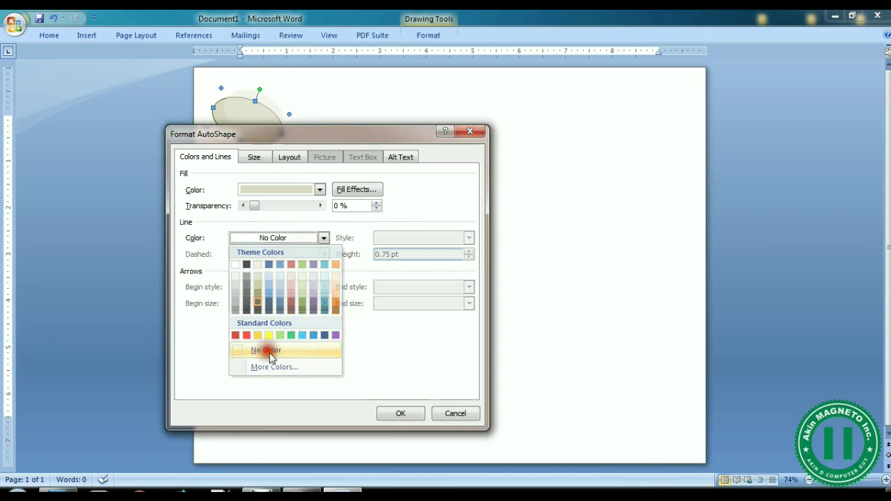
pyautogui.click(400, 413)
pyautogui.click(342, 258)
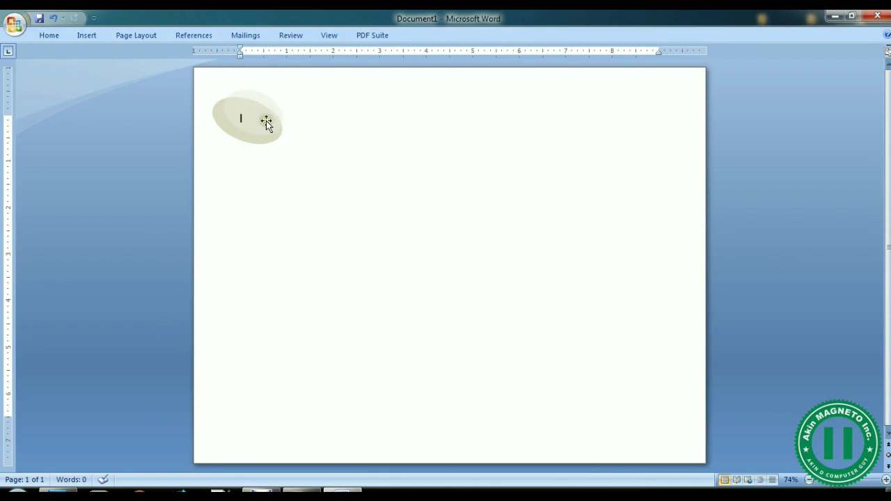
# Draw a circle with the Oval shape to the right of the ovals
pyautogui.click(85, 37)
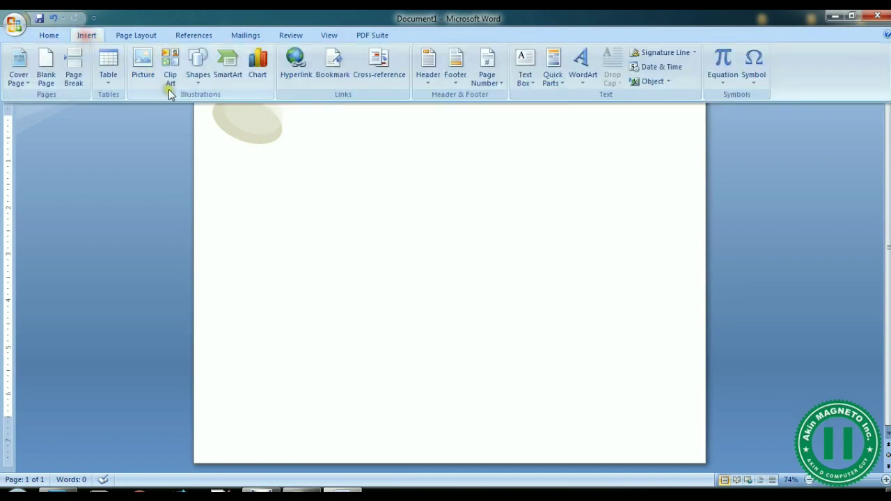
pyautogui.click(198, 70)
pyautogui.click(244, 110)
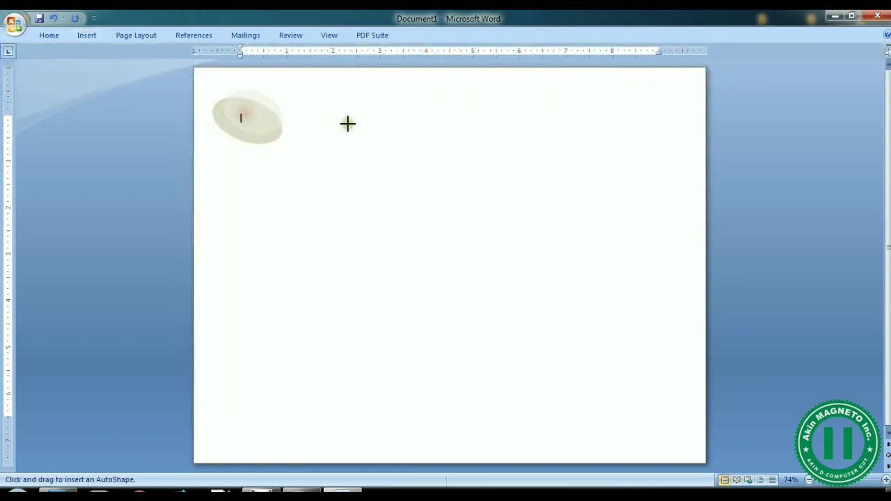
pyautogui.moveTo(392, 141)
pyautogui.mouseDown()
pyautogui.moveTo(380, 153)
pyautogui.moveTo(372, 120)
pyautogui.mouseUp()
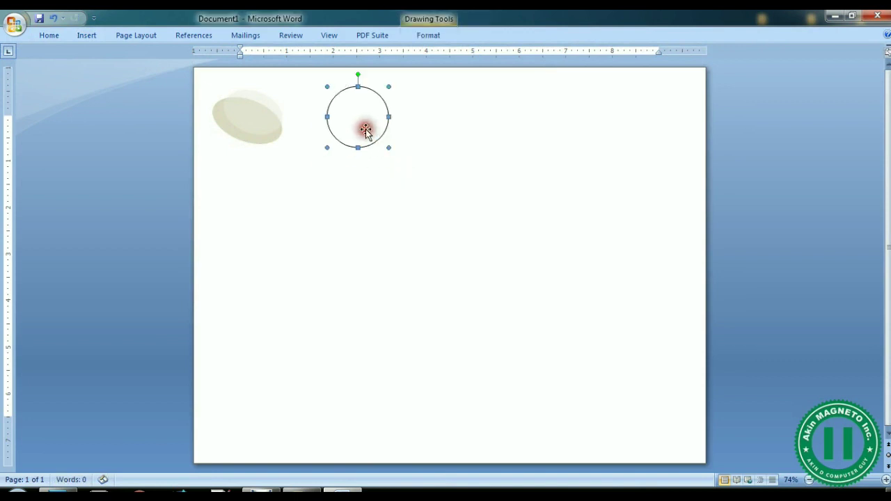
# Duplicate the circle with Ctrl+D into small copies placed around the big circle's edge
pyautogui.hotkey('ctrl', 'd')
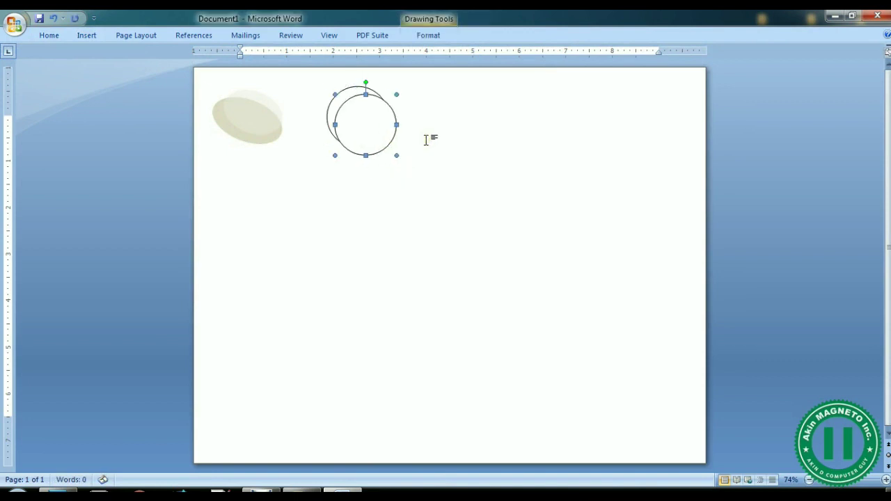
pyautogui.moveTo(334, 157); pyautogui.dragTo(378, 96)
pyautogui.hotkey('ctrl', 'd')
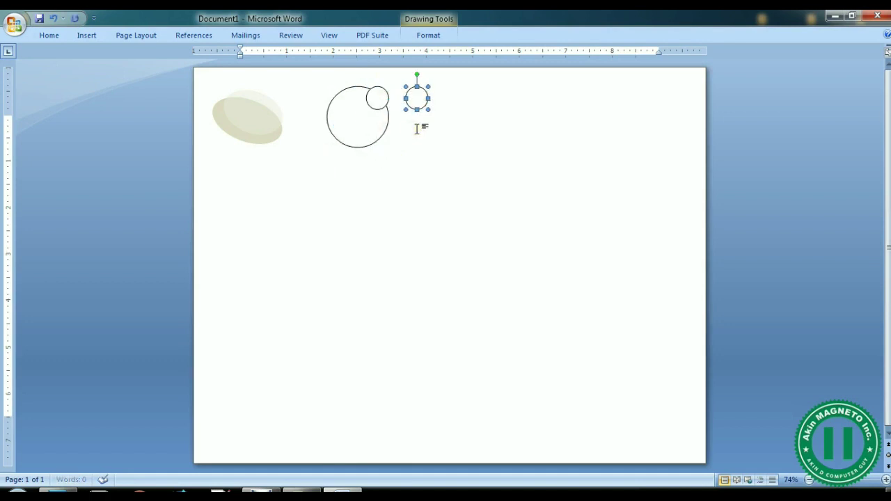
pyautogui.moveTo(389, 137); pyautogui.dragTo(380, 137)
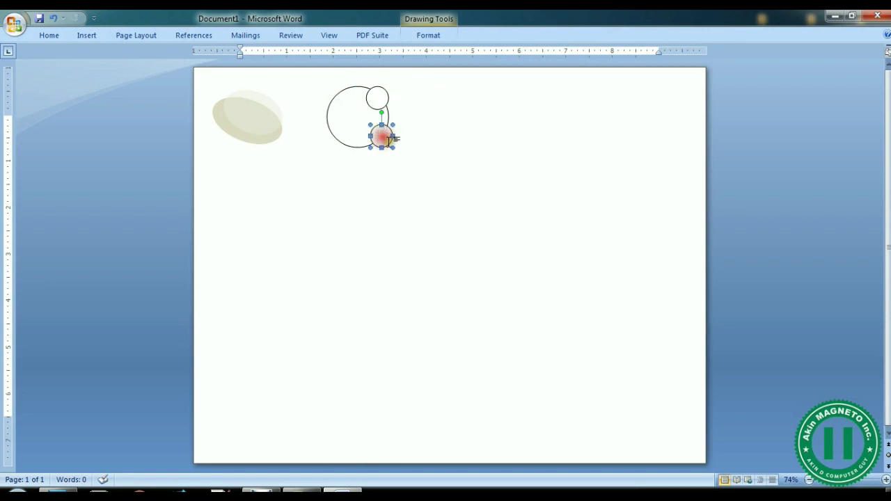
pyautogui.hotkey('ctrl', 'd')
pyautogui.click(386, 176)
pyautogui.moveTo(386, 176); pyautogui.dragTo(332, 97)
pyautogui.hotkey('ctrl', 'd')
# Fill the big circle with black
pyautogui.click(481, 143)
pyautogui.click(341, 118)
pyautogui.rightClick(341, 118)
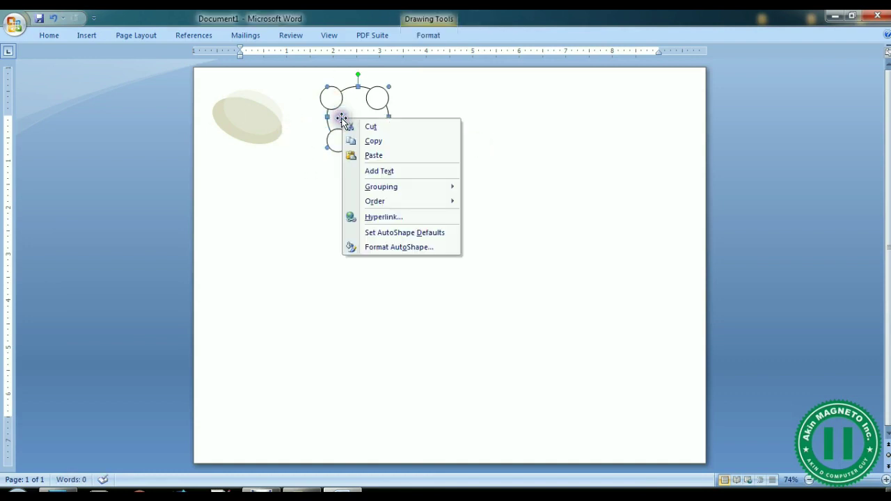
pyautogui.click(410, 252)
pyautogui.click(300, 192)
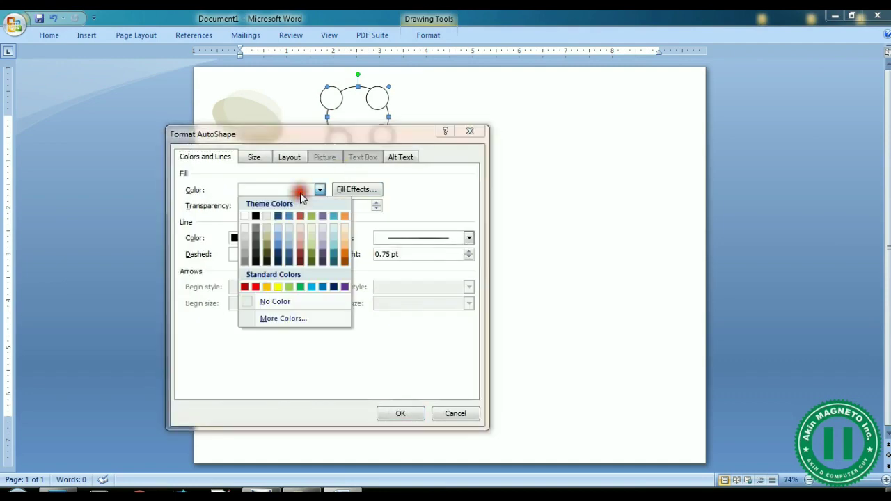
pyautogui.click(255, 216)
pyautogui.click(400, 413)
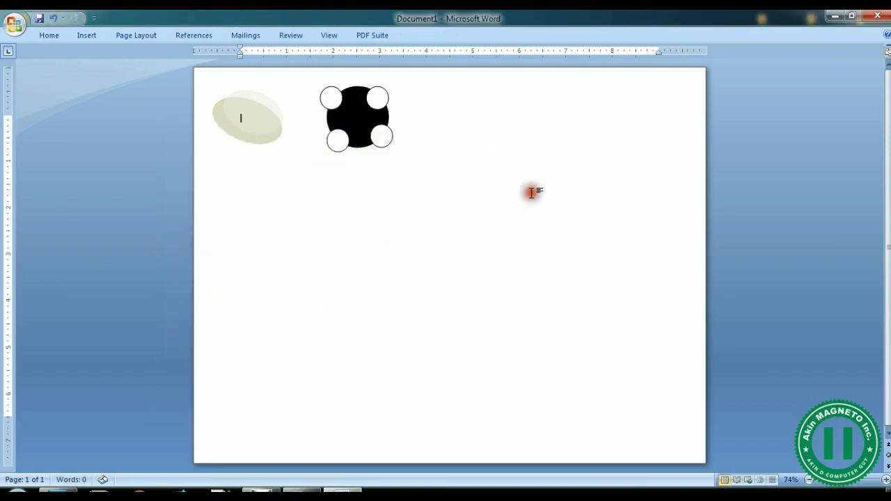
# Set the upper-right small circle's line colour to white
pyautogui.rightClick(377, 103)
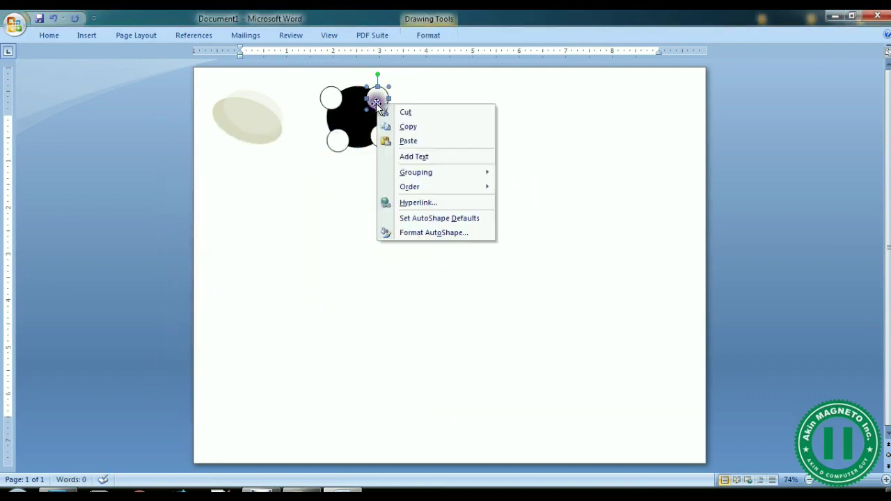
pyautogui.click(435, 234)
pyautogui.click(315, 241)
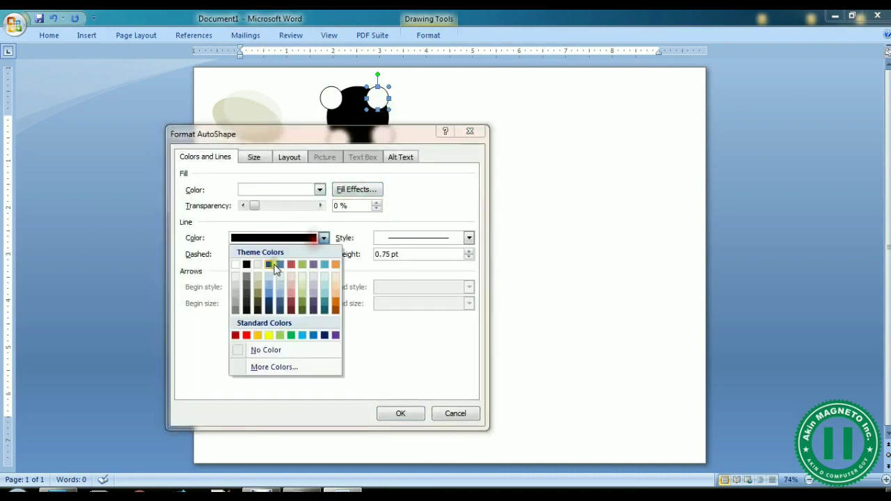
pyautogui.click(240, 265)
pyautogui.click(401, 413)
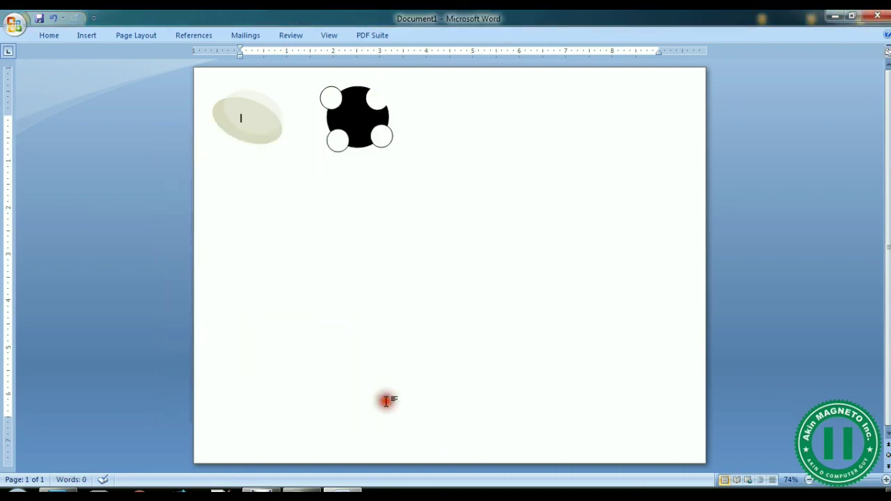
pyautogui.click(523, 220)
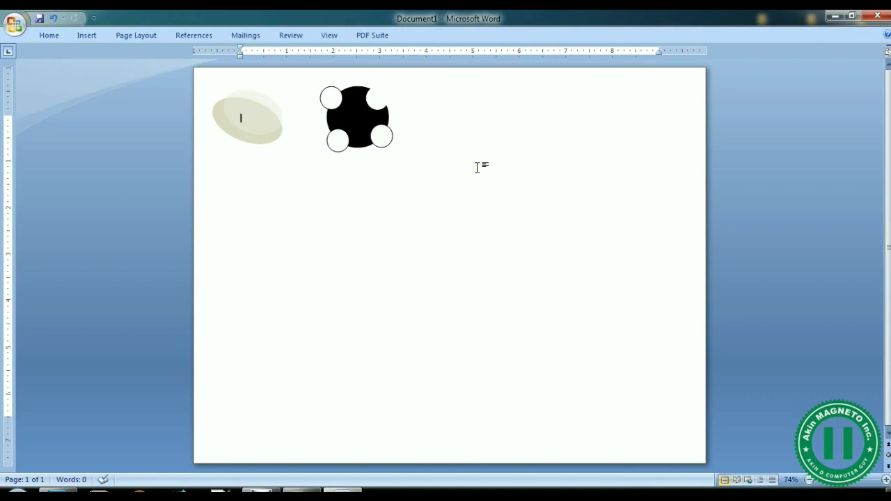
# Draw a new oval to the right of the black circle
pyautogui.click(87, 37)
pyautogui.click(198, 64)
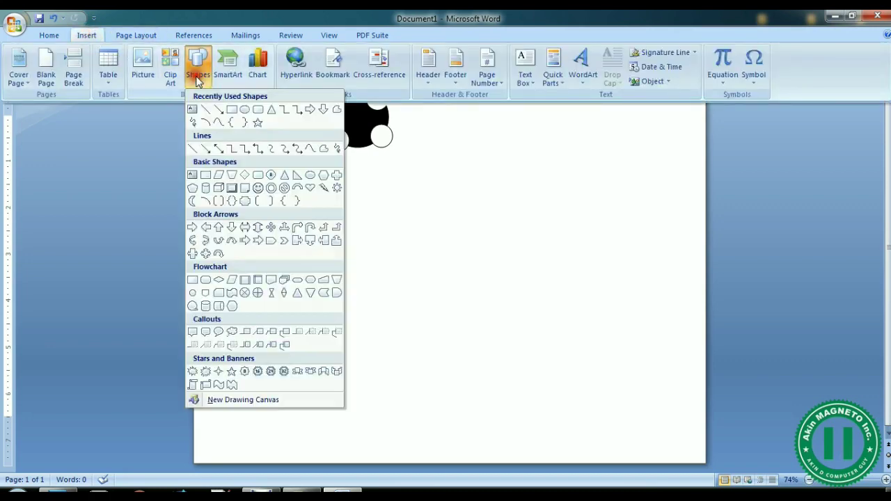
pyautogui.click(245, 111)
pyautogui.moveTo(501, 150)
pyautogui.mouseDown()
pyautogui.moveTo(516, 152)
pyautogui.moveTo(547, 110)
pyautogui.mouseUp()
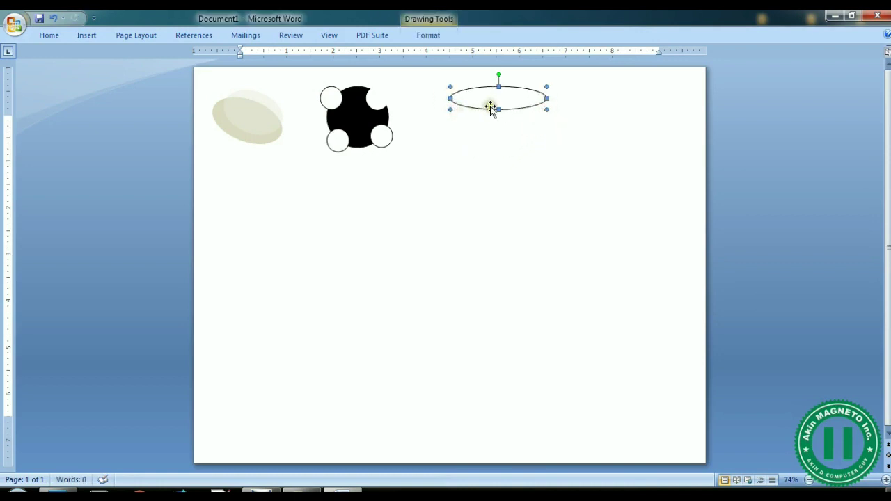
# Stretch the oval, rotate it upright, and shrink it into a small oval
pyautogui.moveTo(499, 122); pyautogui.dragTo(498, 133)
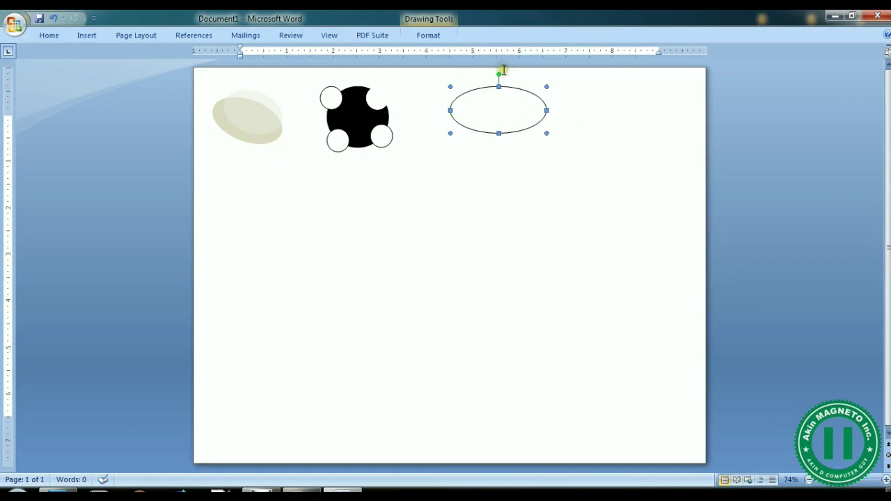
pyautogui.click(501, 70)
pyautogui.click(497, 87)
pyautogui.moveTo(498, 73); pyautogui.dragTo(482, 78)
pyautogui.moveTo(479, 109); pyautogui.dragTo(476, 109)
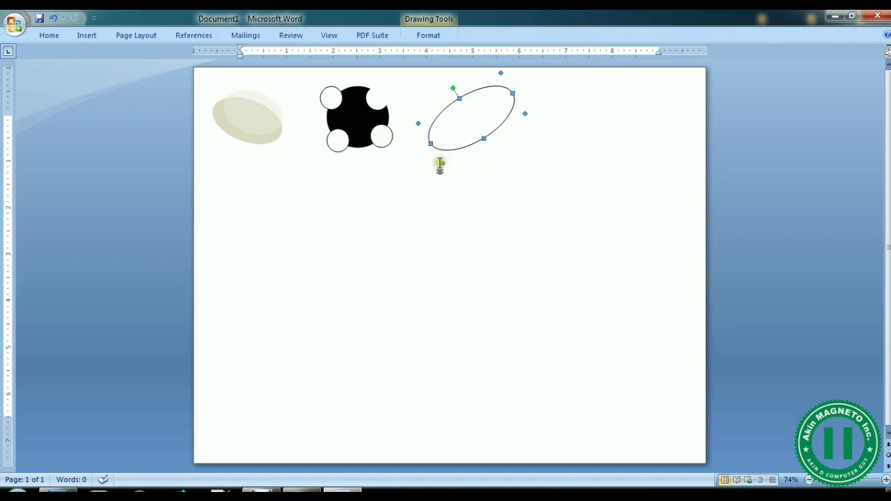
pyautogui.moveTo(451, 85); pyautogui.dragTo(447, 114)
pyautogui.moveTo(485, 170); pyautogui.dragTo(476, 136)
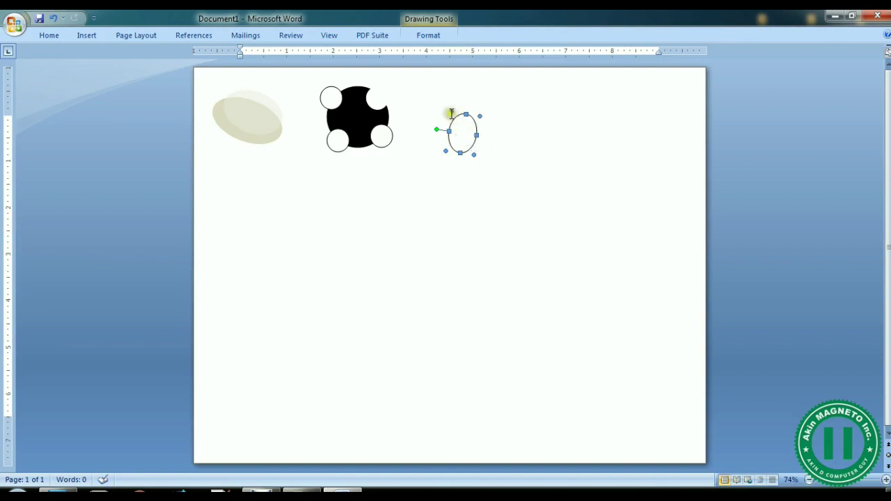
# Rotate the small oval slightly and move it up-left of the upright oval
pyautogui.moveTo(434, 138); pyautogui.dragTo(432, 141)
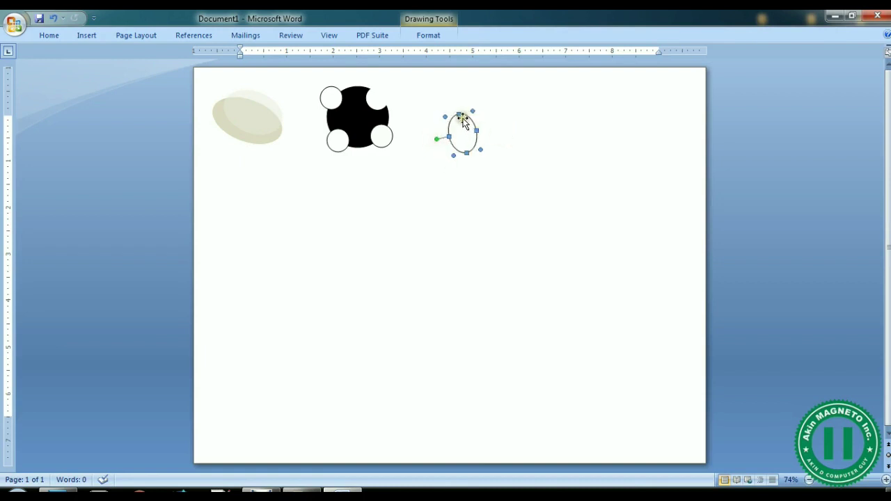
pyautogui.click(505, 131)
pyautogui.click(452, 128)
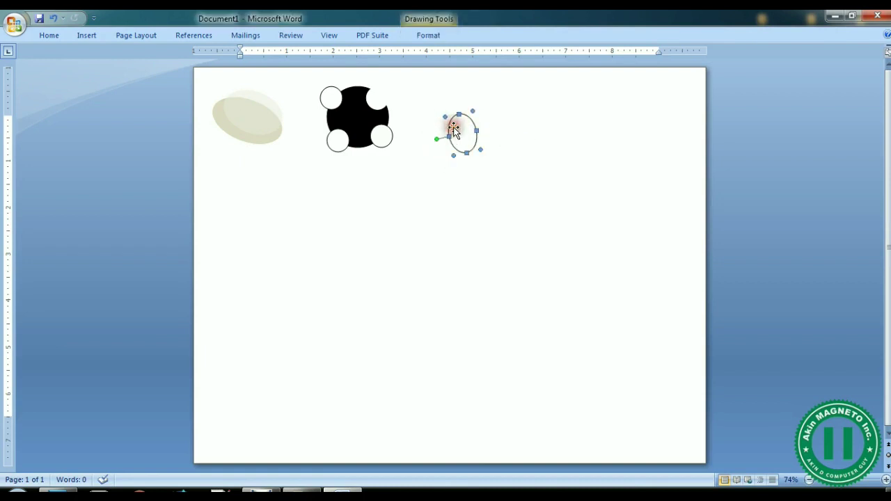
pyautogui.moveTo(465, 139); pyautogui.dragTo(440, 135)
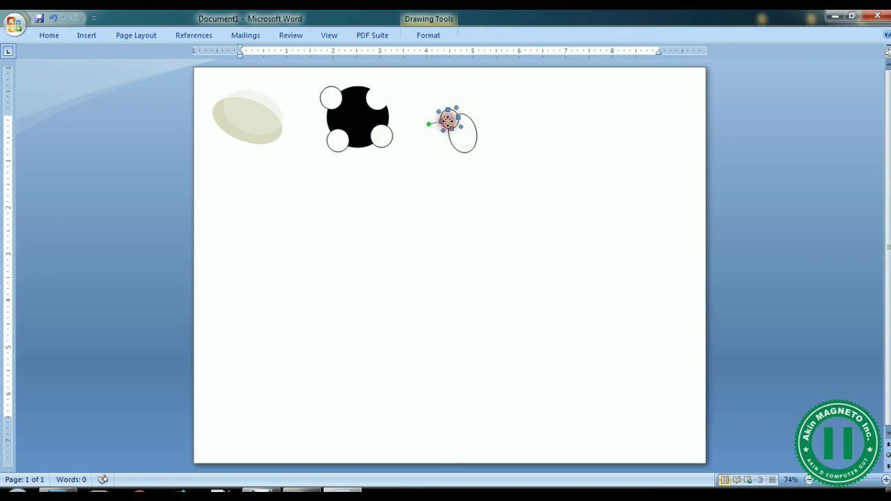
pyautogui.click(439, 114)
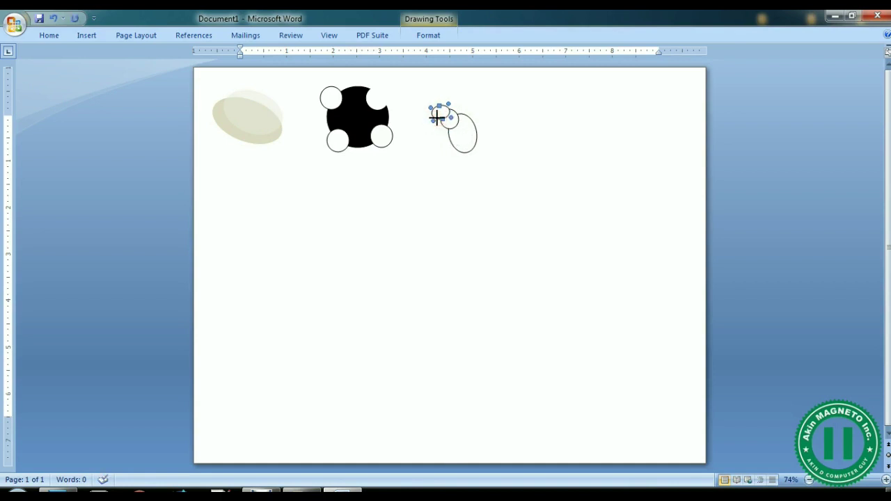
pyautogui.click(597, 135)
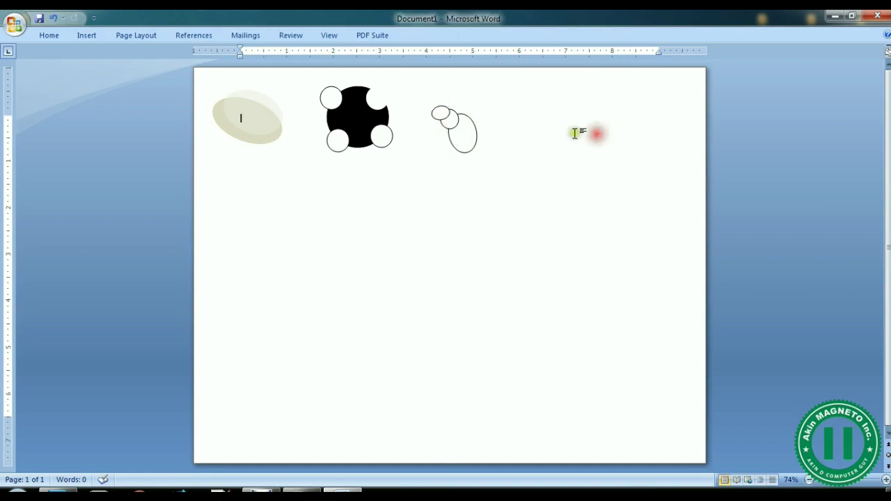
pyautogui.click(447, 114)
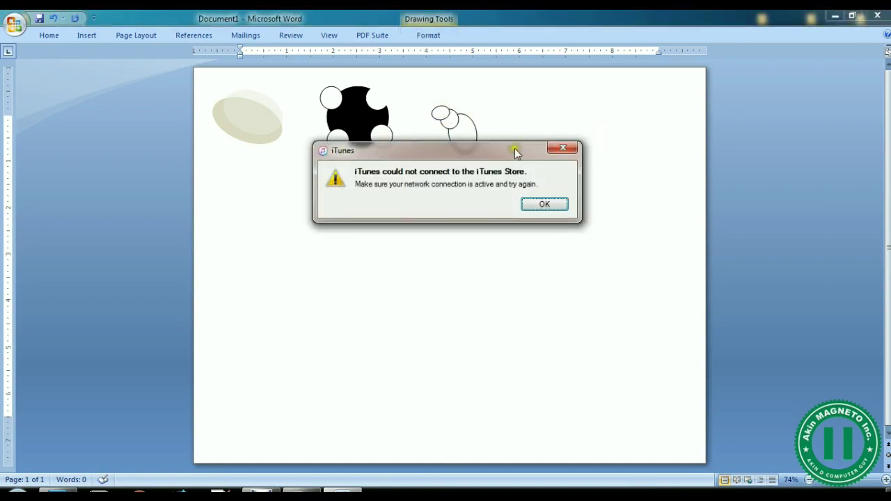
# Dismiss the iTunes error message and adjust the small circles
pyautogui.click(547, 204)
pyautogui.click(444, 111)
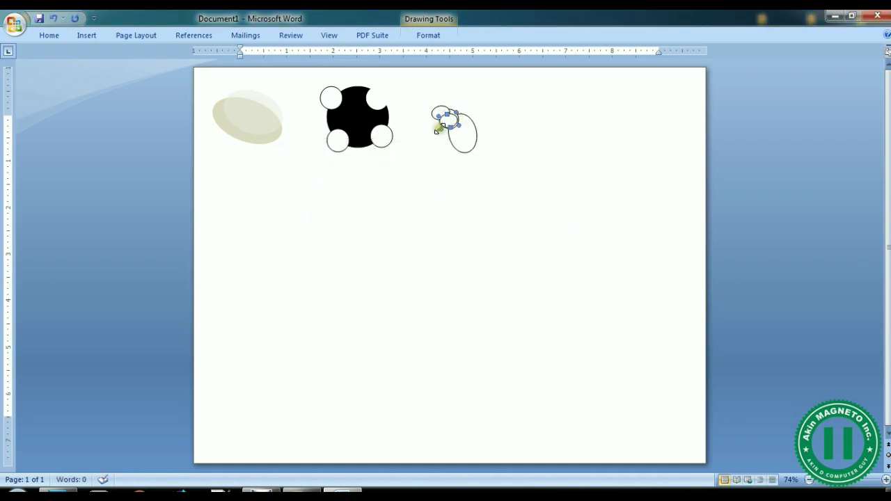
pyautogui.click(437, 127)
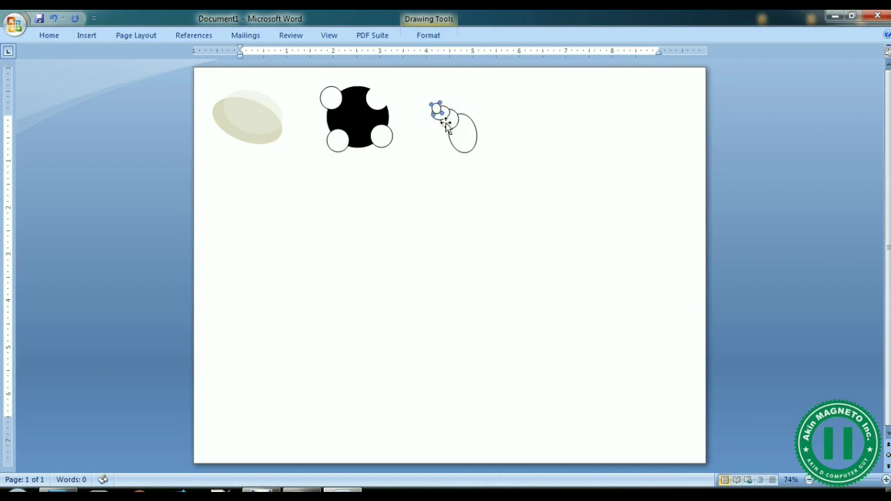
pyautogui.click(563, 158)
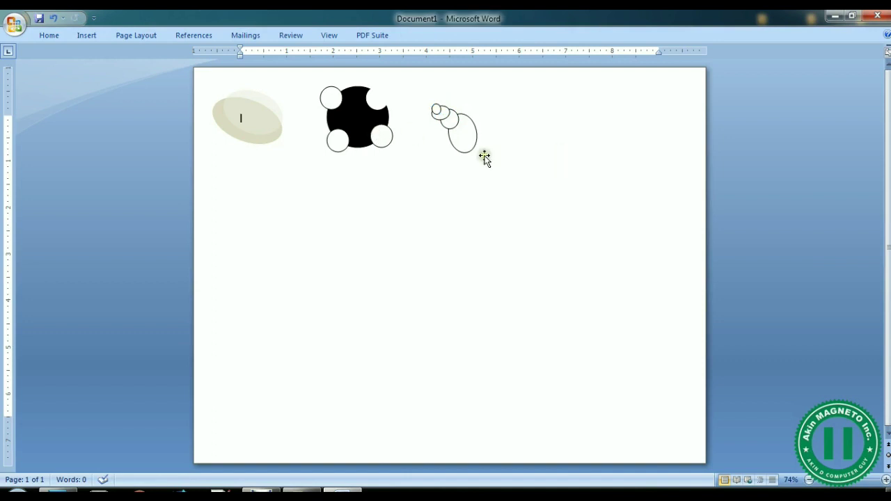
pyautogui.click(595, 198)
# Draw a tiny oval inside the tall upright oval
pyautogui.click(86, 36)
pyautogui.click(199, 73)
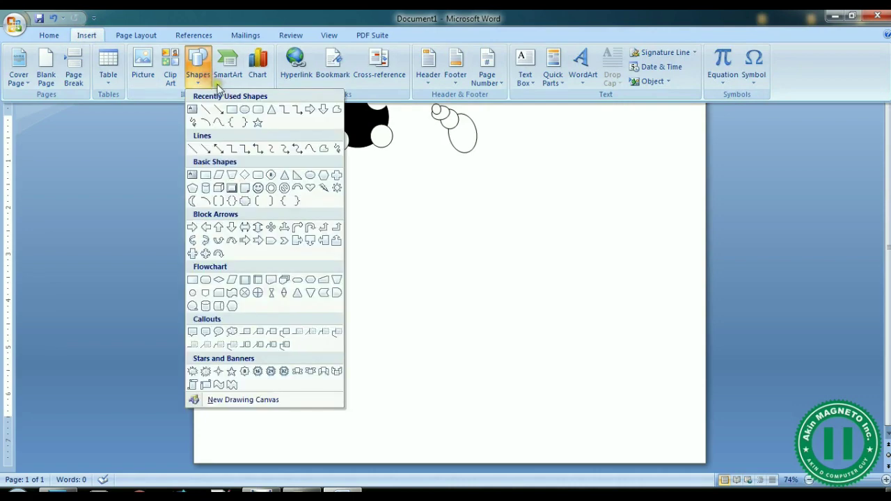
pyautogui.click(243, 110)
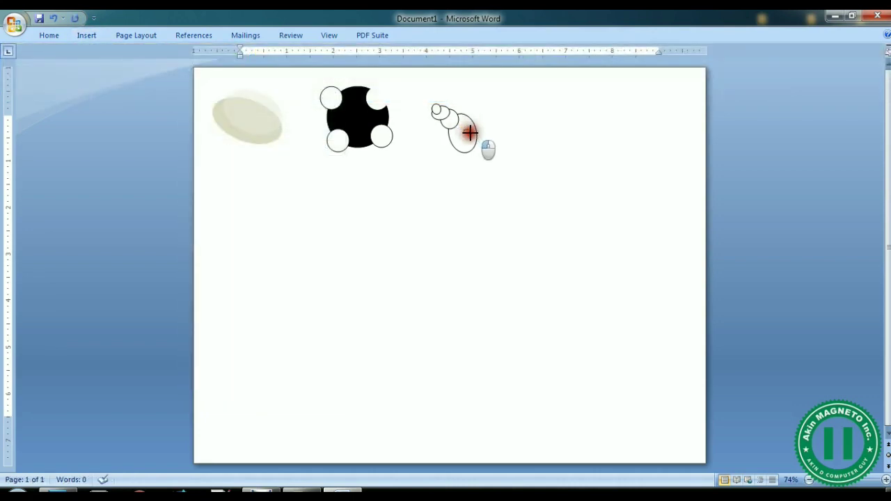
pyautogui.click(467, 132)
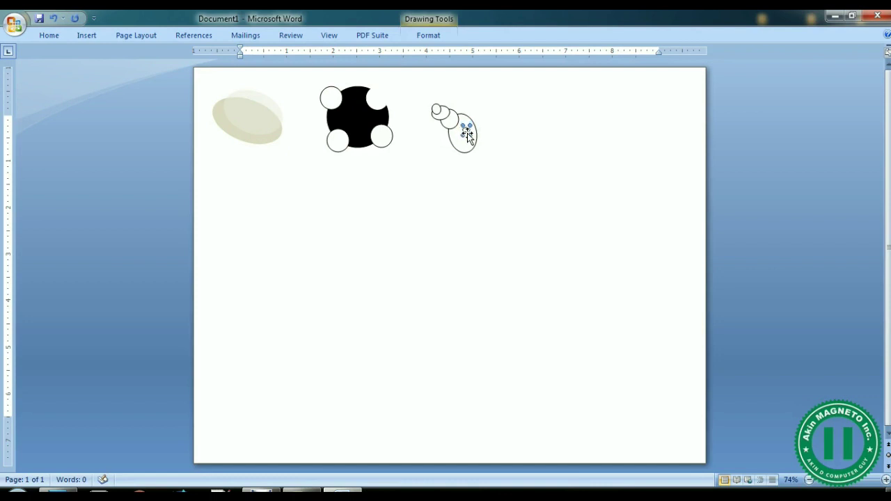
pyautogui.click(527, 164)
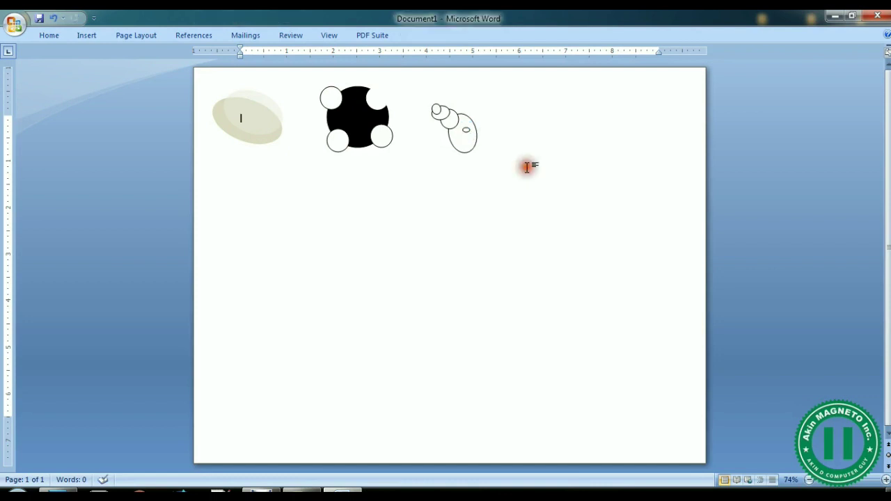
# Fill the tiny oval with black through Format AutoShape
pyautogui.rightClick(466, 132)
pyautogui.click(506, 259)
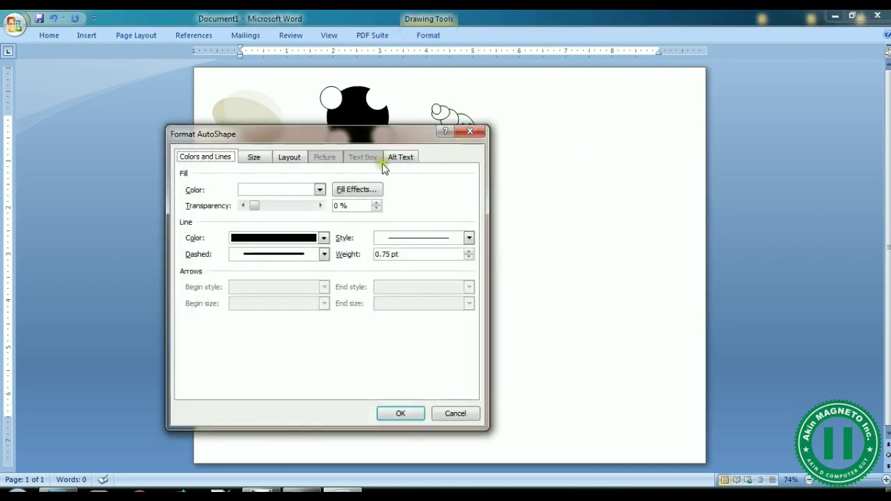
pyautogui.click(280, 190)
pyautogui.click(257, 216)
pyautogui.click(400, 413)
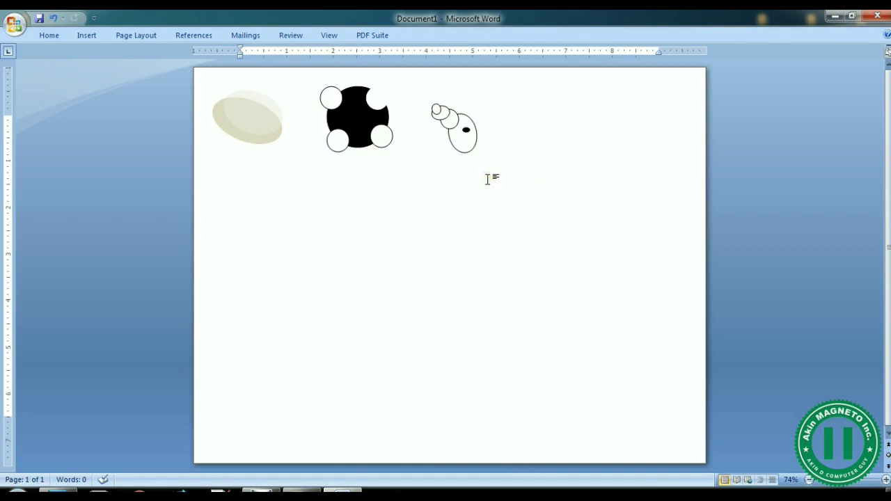
# Draw a circle at the right side of the page
pyautogui.click(87, 36)
pyautogui.click(197, 69)
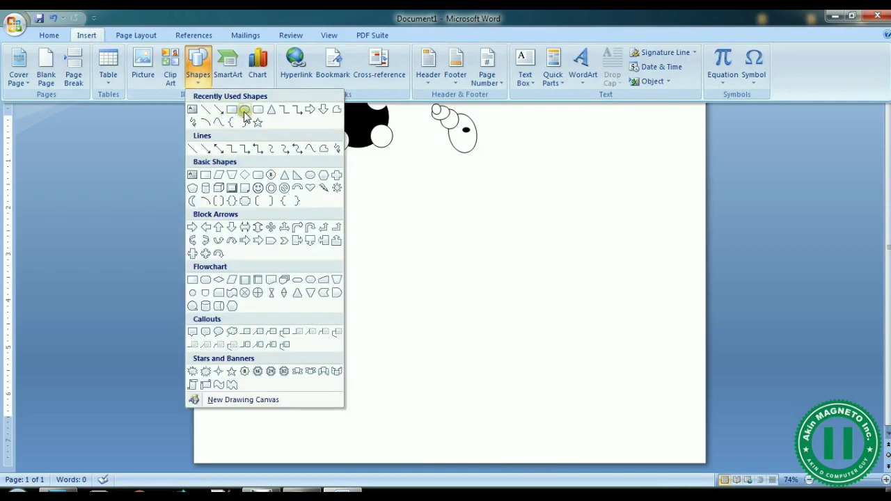
pyautogui.click(245, 110)
pyautogui.moveTo(535, 100)
pyautogui.mouseDown()
pyautogui.moveTo(587, 154)
pyautogui.moveTo(581, 151)
pyautogui.mouseUp()
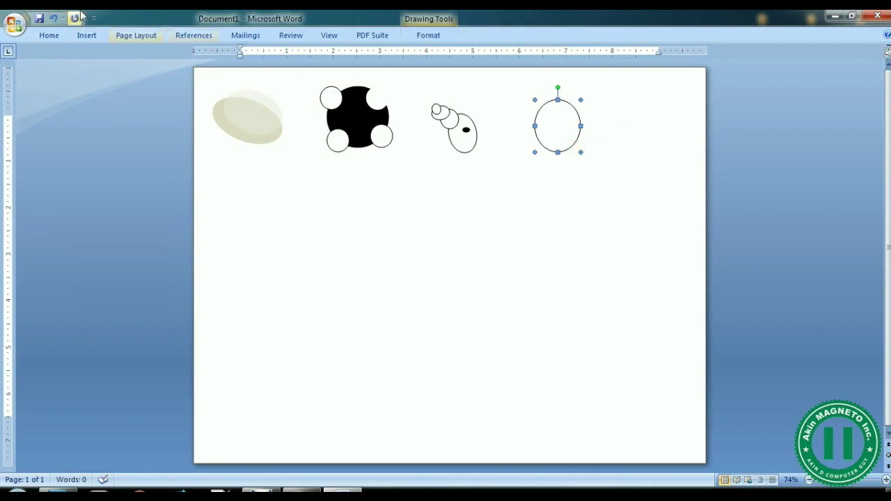
# Draw a flat ellipse just below the circle
pyautogui.click(129, 36)
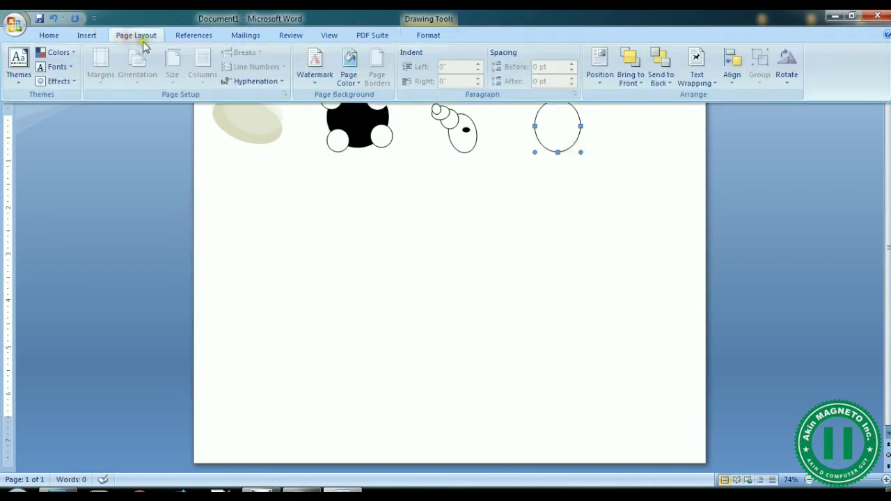
pyautogui.click(96, 35)
pyautogui.click(198, 68)
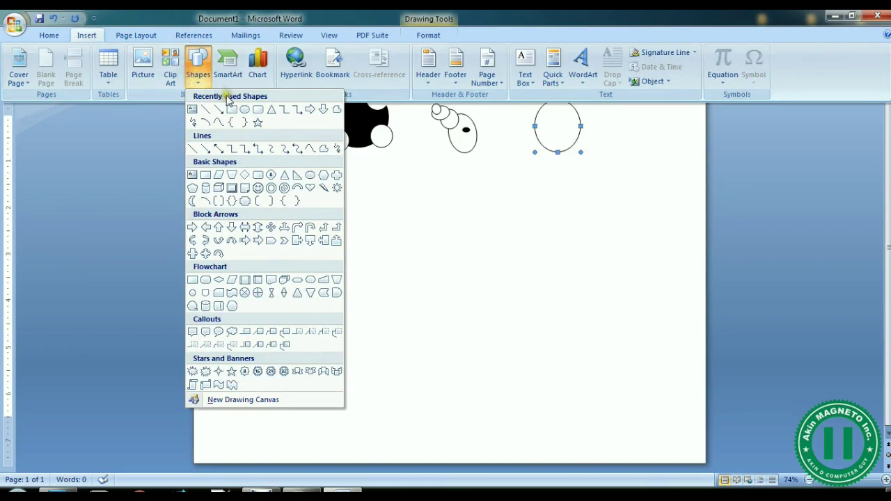
pyautogui.click(245, 111)
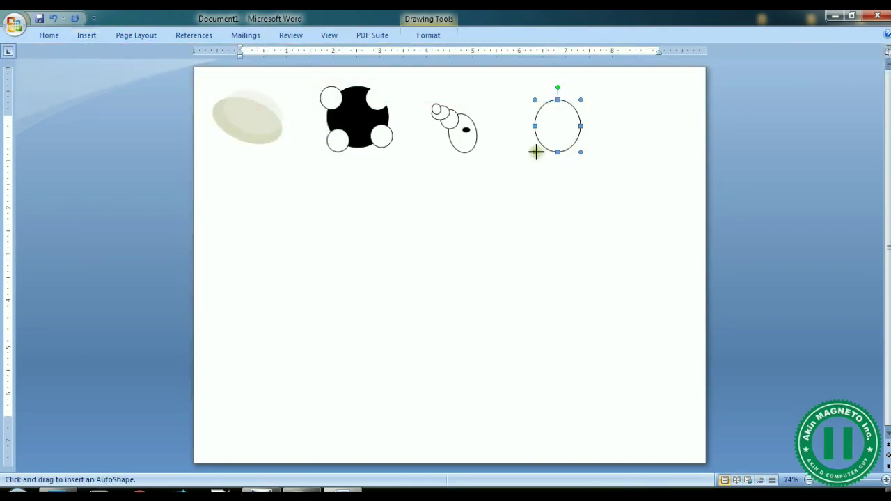
pyautogui.moveTo(529, 144); pyautogui.dragTo(587, 159)
pyautogui.click(628, 156)
# Fill the circle light blue and remove its outline
pyautogui.rightClick(556, 120)
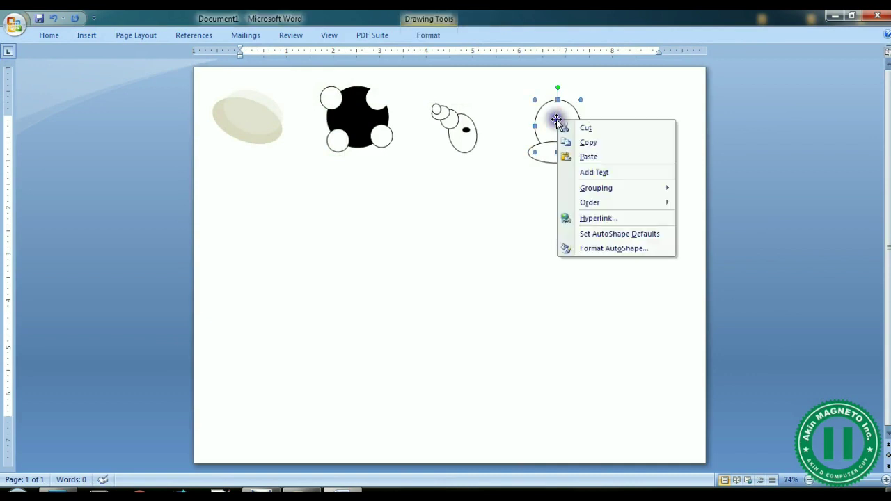
pyautogui.click(596, 248)
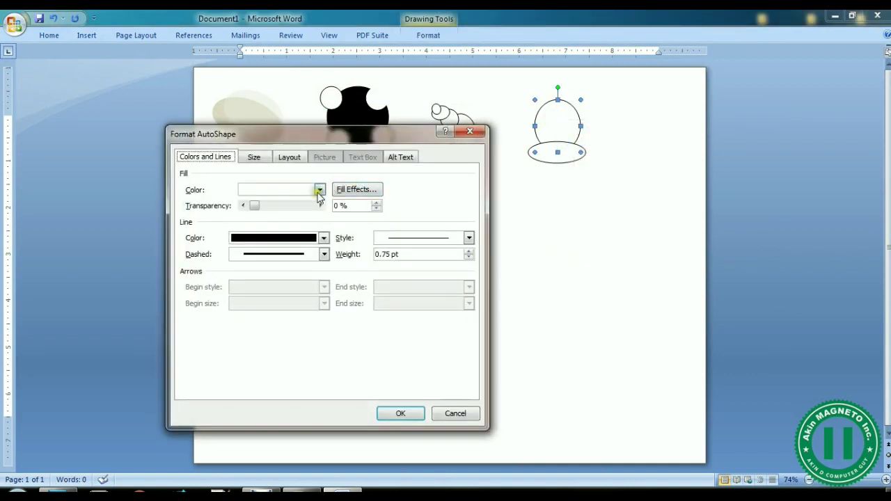
pyautogui.click(319, 191)
pyautogui.click(277, 228)
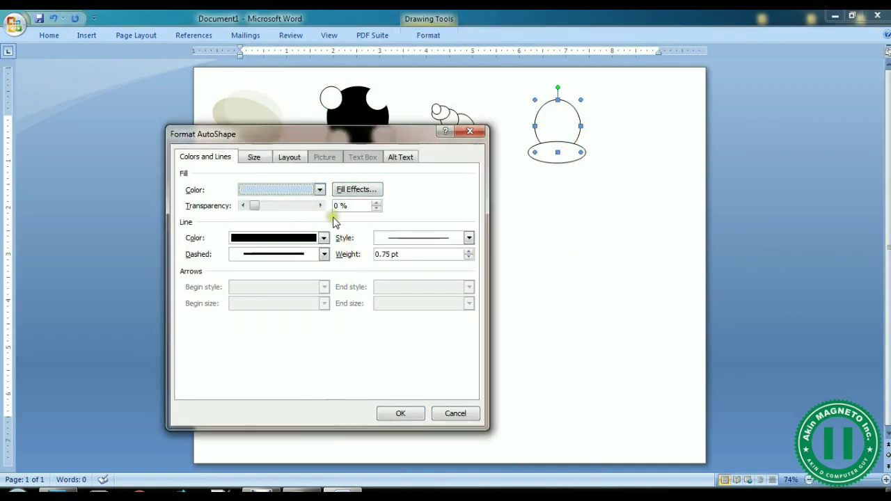
pyautogui.click(285, 241)
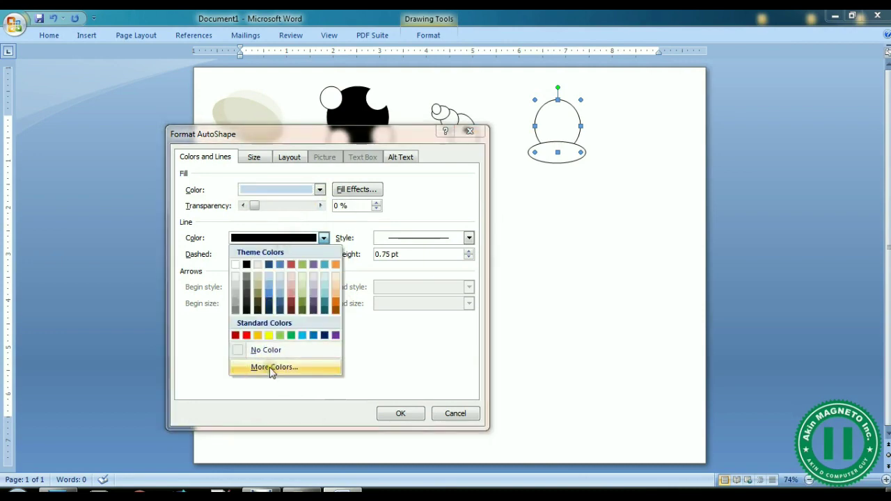
pyautogui.click(262, 351)
pyautogui.click(400, 413)
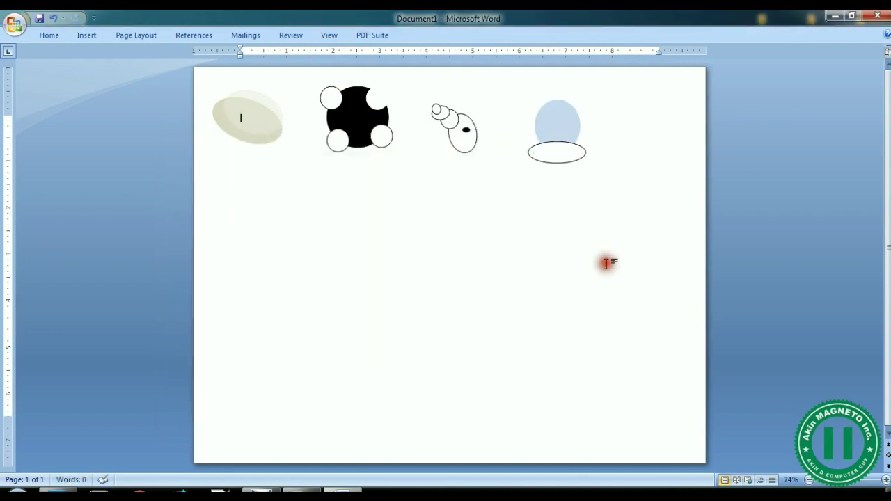
# Send the flat ellipse behind the blue circle and nudge it into place
pyautogui.click(562, 156)
pyautogui.rightClick(563, 156)
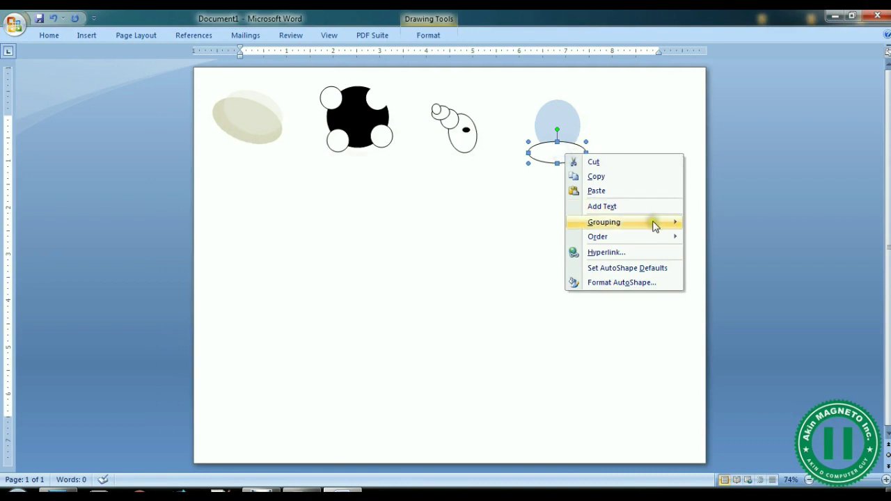
pyautogui.moveTo(669, 236)
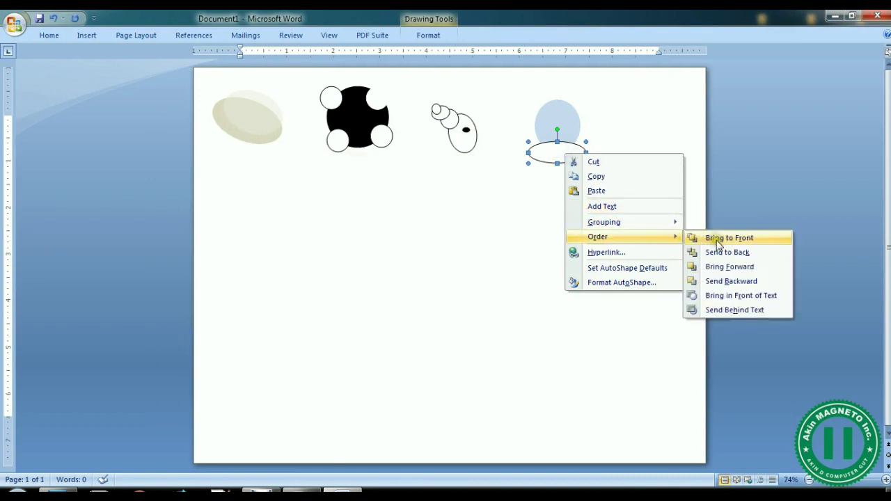
pyautogui.click(730, 252)
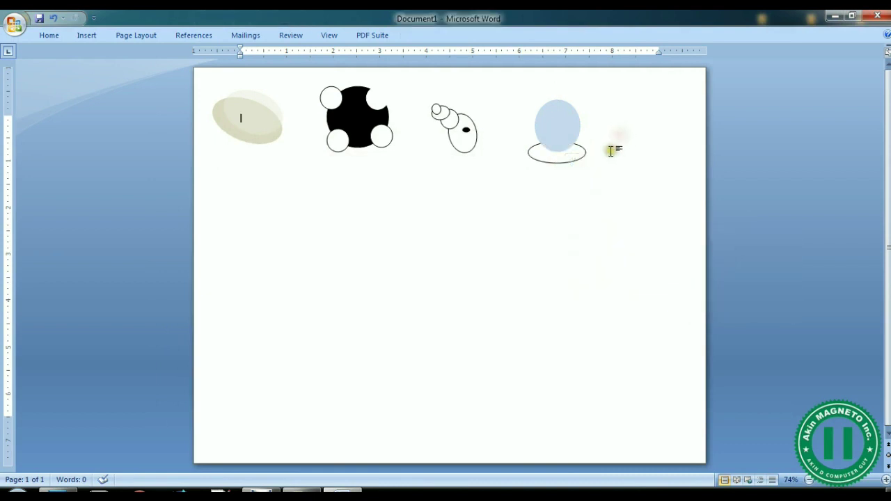
pyautogui.moveTo(574, 152); pyautogui.dragTo(575, 151)
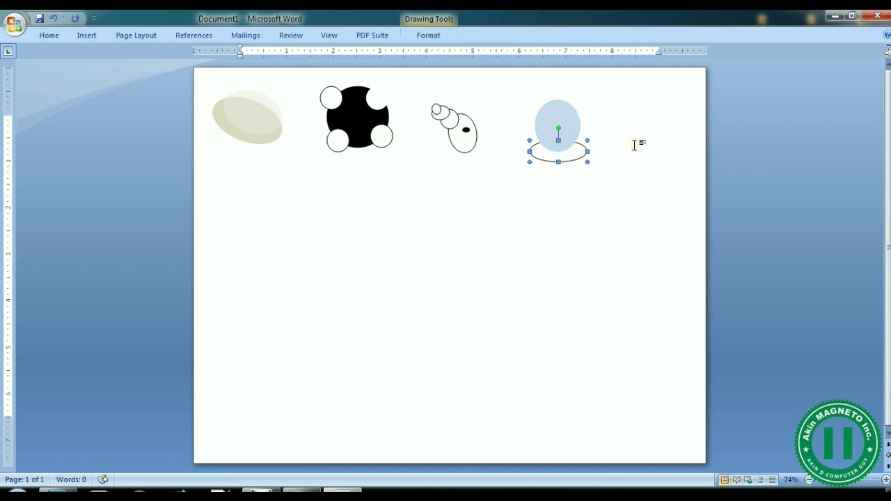
# Fill the base ellipse dark blue with no outline
pyautogui.rightClick(530, 141)
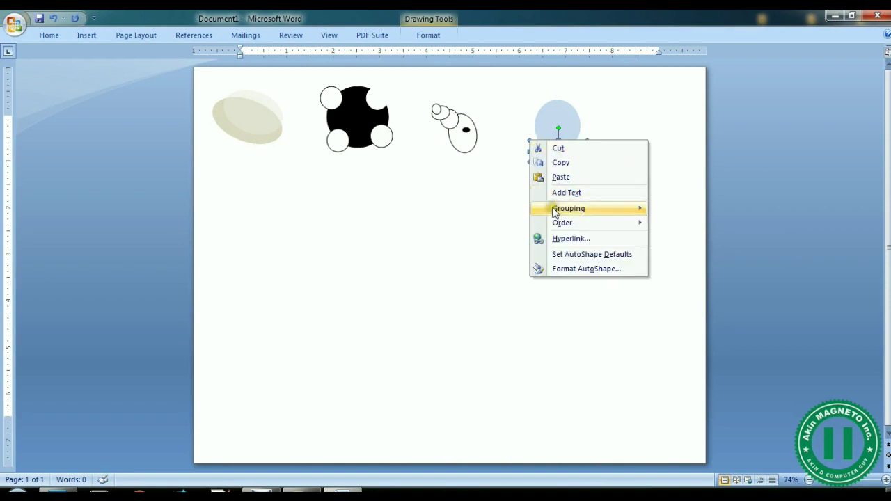
pyautogui.click(584, 269)
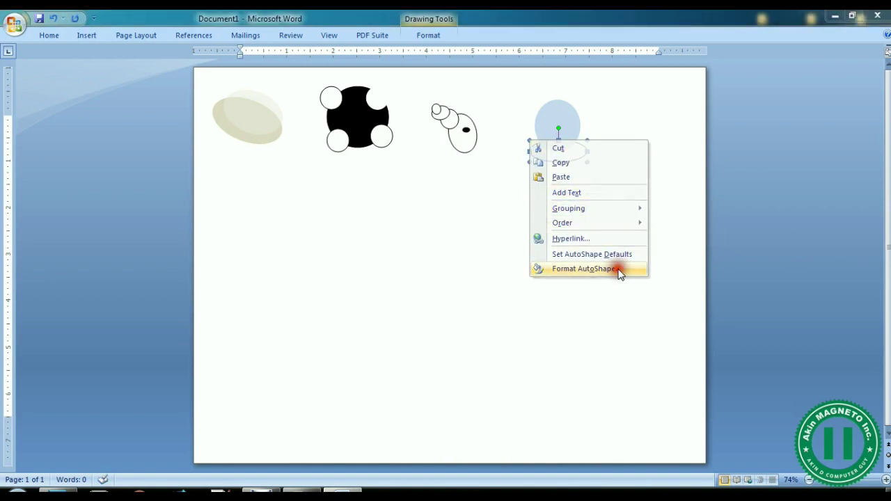
pyautogui.click(279, 193)
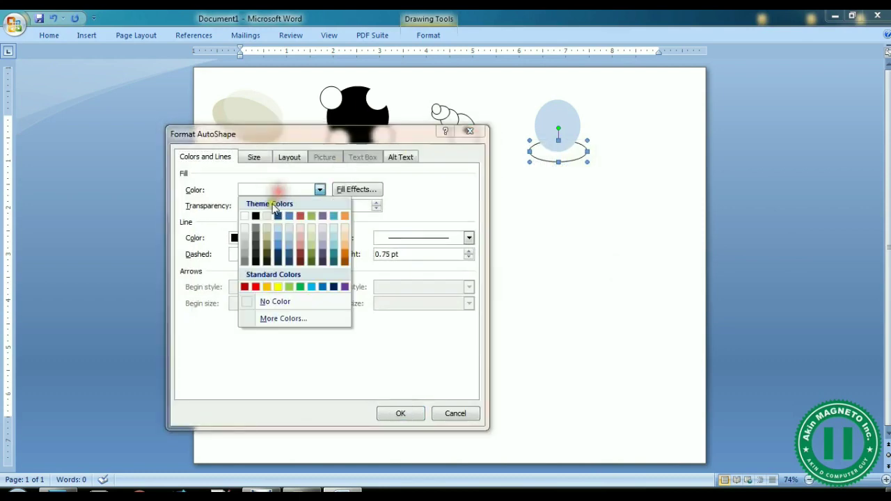
pyautogui.click(281, 256)
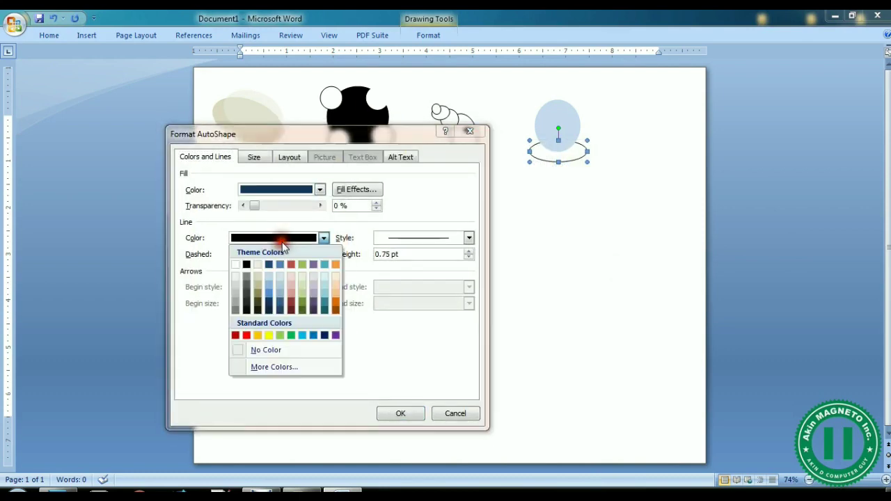
pyautogui.click(283, 240)
pyautogui.click(280, 349)
pyautogui.click(401, 413)
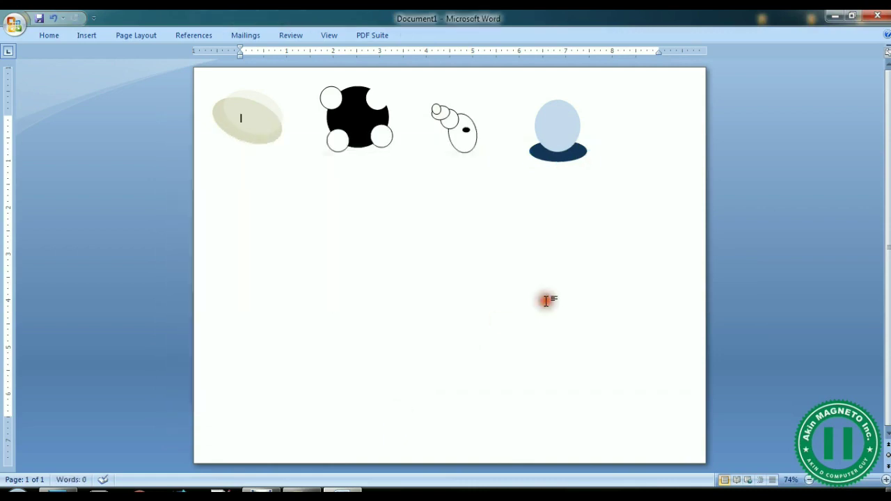
# Select both the circle and its base and nudge them left and up
pyautogui.click(569, 157)
pyautogui.keyDown('shift'); pyautogui.click(564, 132); pyautogui.keyUp('shift')
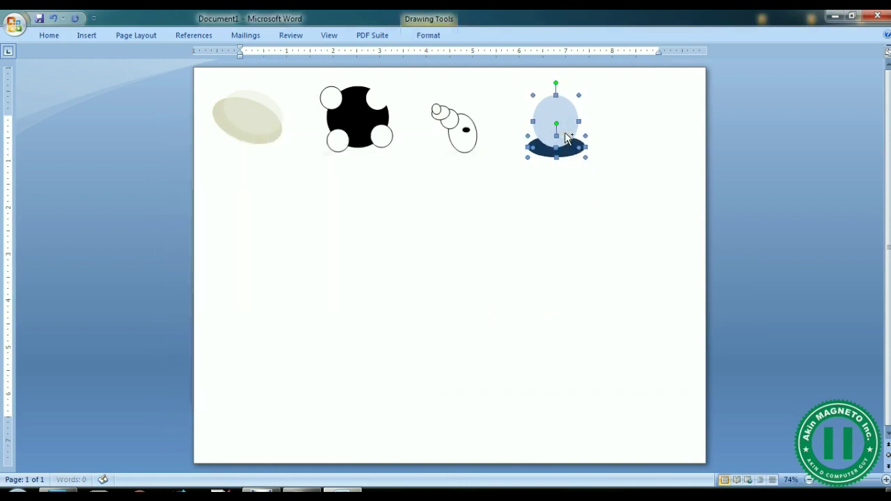
pyautogui.press('Left')
pyautogui.press('Up')
pyautogui.click(584, 182)
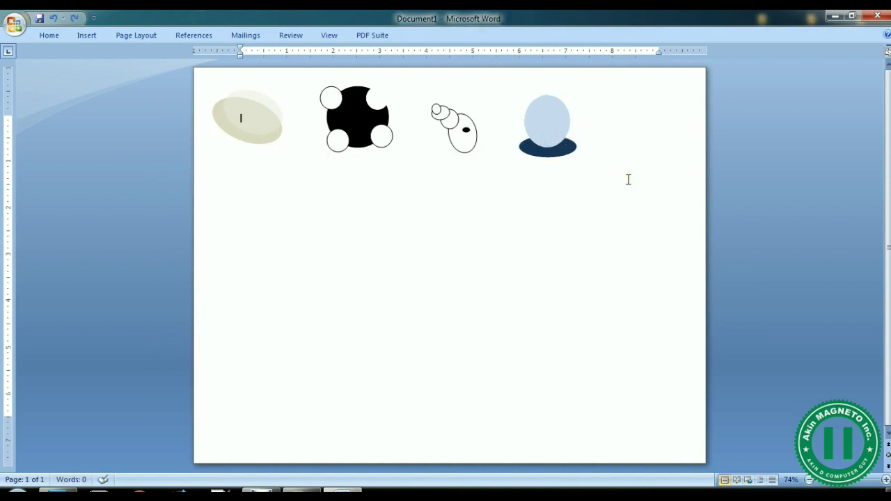
# Copy the light-blue circle with its dark base, paste it, and drag the duplicate right
pyautogui.click(547, 130)
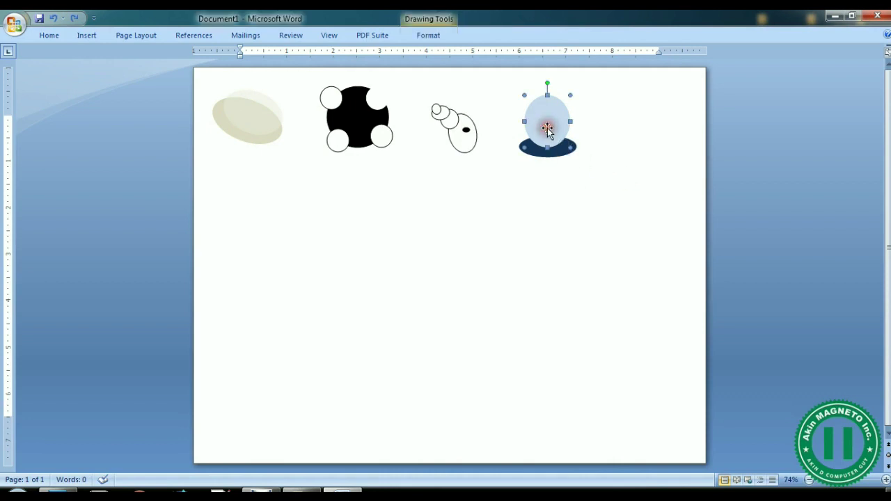
pyautogui.keyDown('shift'); pyautogui.click(567, 155); pyautogui.keyUp('shift')
pyautogui.rightClick(566, 155)
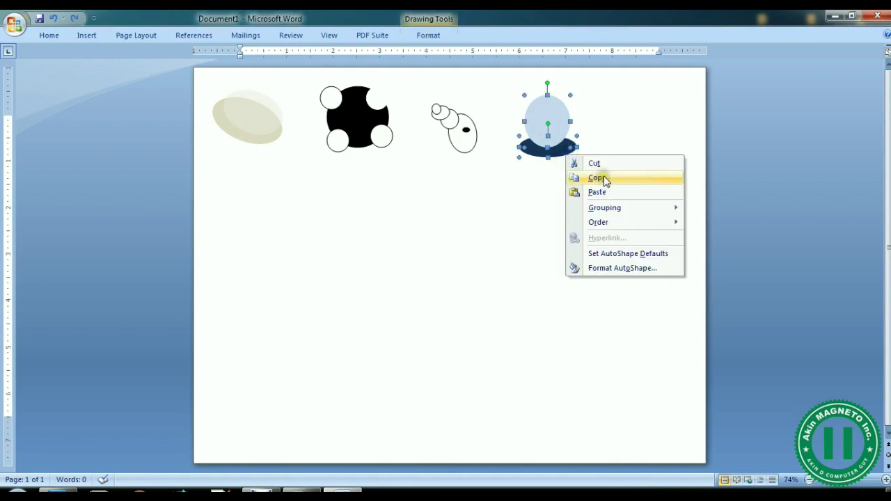
pyautogui.click(598, 179)
pyautogui.click(611, 205)
pyautogui.hotkey('ctrl', 'v')
pyautogui.moveTo(563, 122); pyautogui.dragTo(636, 110)
pyautogui.click(645, 160)
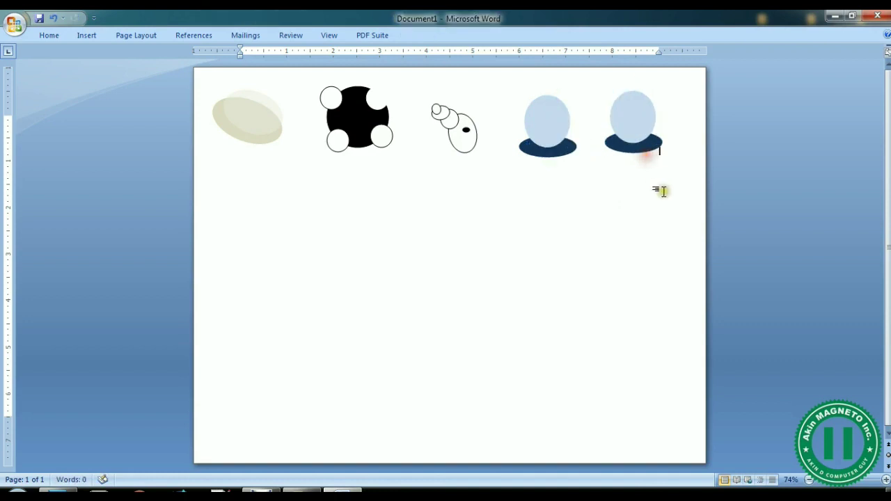
pyautogui.click(638, 148)
pyautogui.rightClick(639, 149)
pyautogui.click(522, 190)
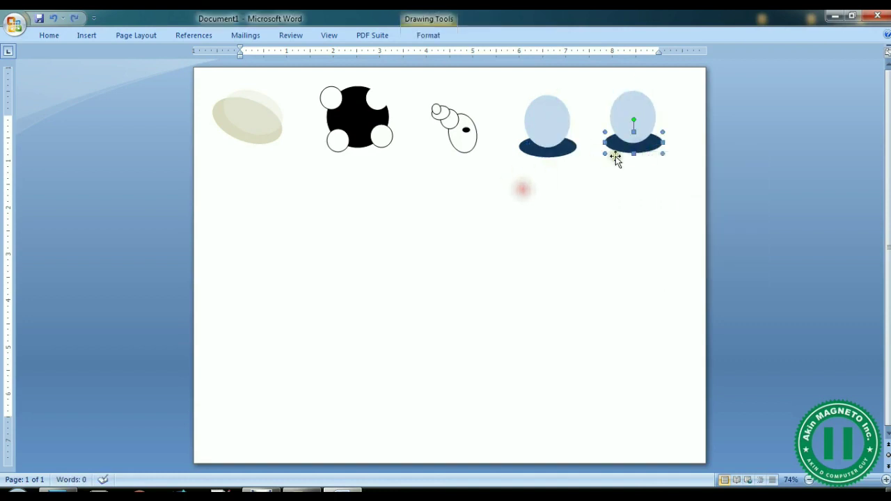
pyautogui.click(422, 34)
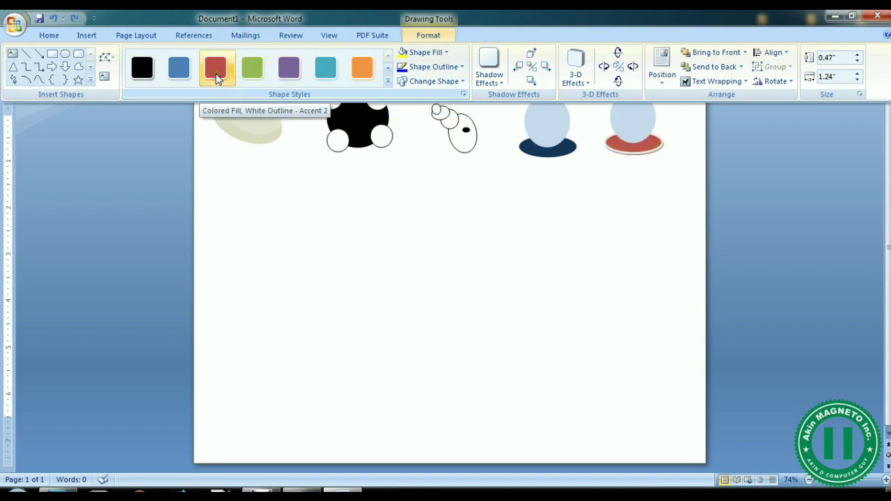
# Give the copy's dark-blue base ellipse a drop shadow from Shadow Effects
pyautogui.click(388, 69)
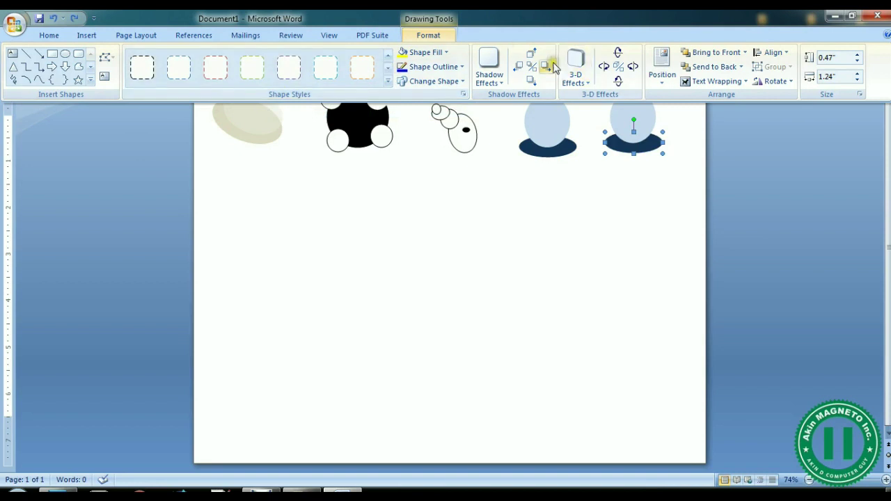
pyautogui.click(498, 85)
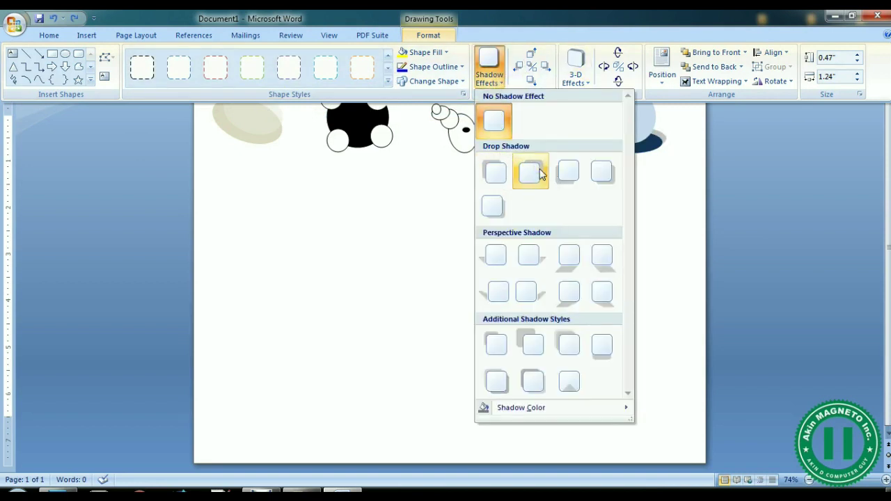
pyautogui.click(569, 173)
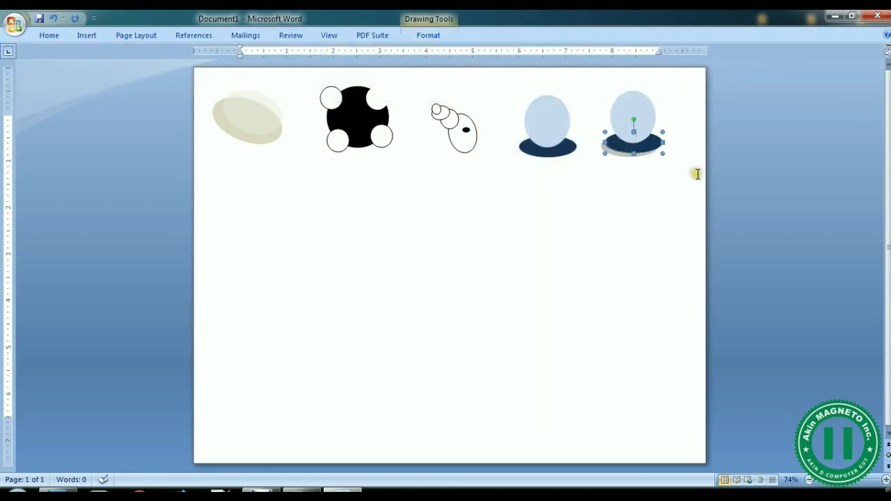
pyautogui.click(697, 174)
pyautogui.click(643, 149)
pyautogui.click(421, 36)
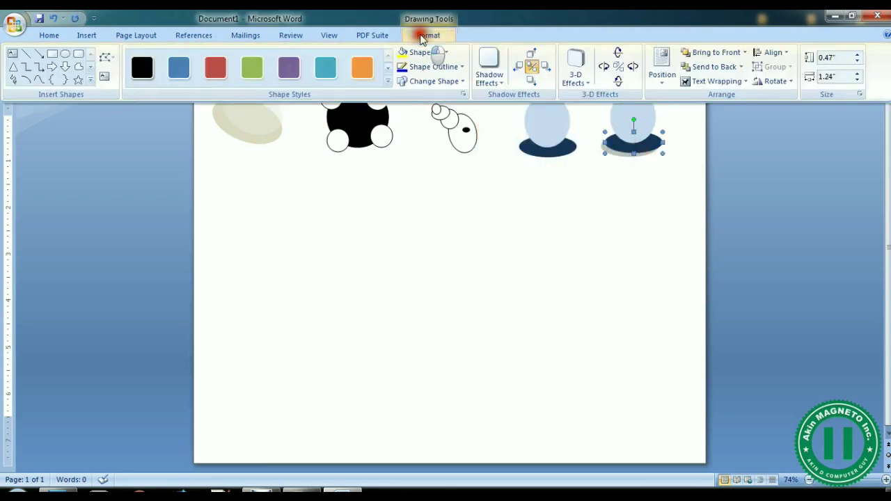
pyautogui.doubleClick(529, 83)
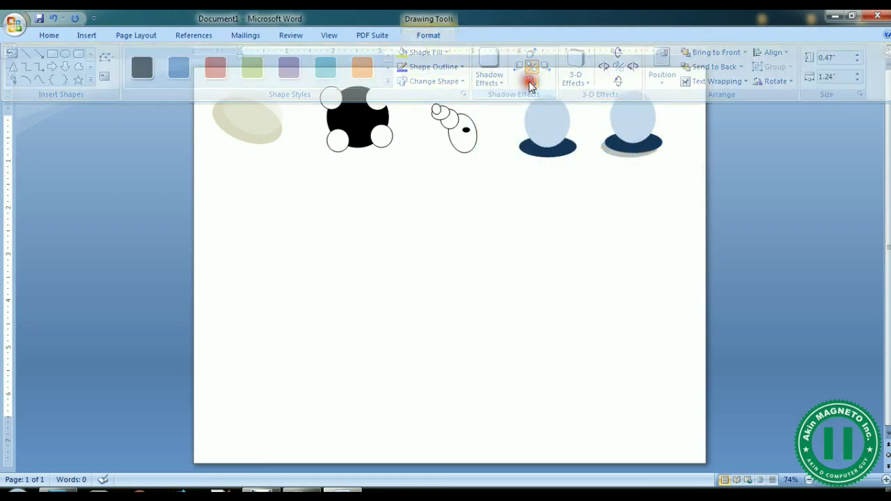
pyautogui.click(586, 149)
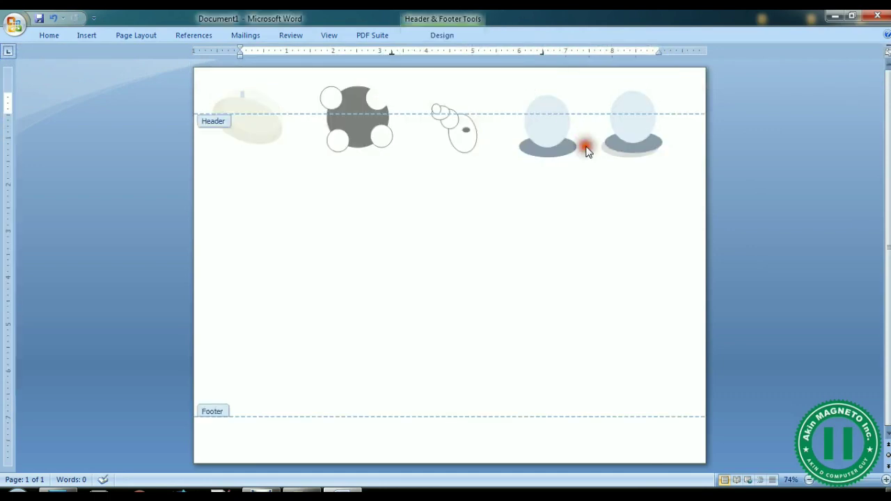
# Fine-tune the base's shadow position using the nudge shadow right, left, up and down buttons
pyautogui.click(638, 148)
pyautogui.click(433, 35)
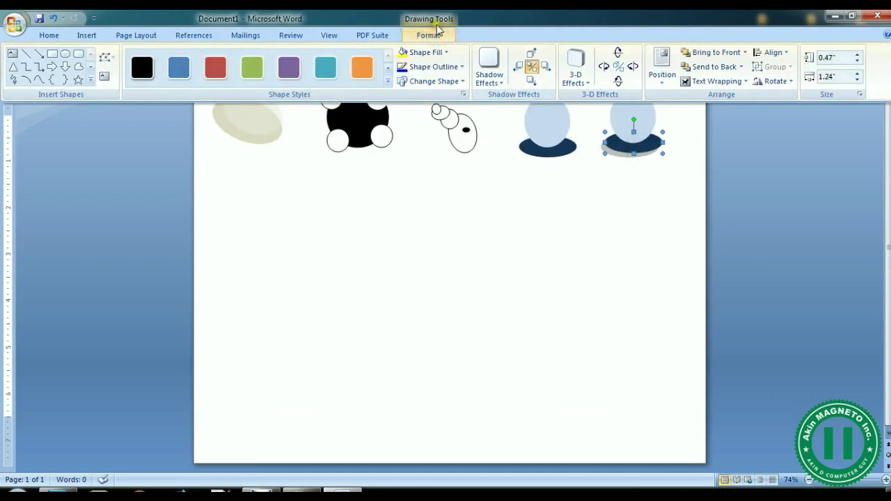
pyautogui.doubleClick(432, 34)
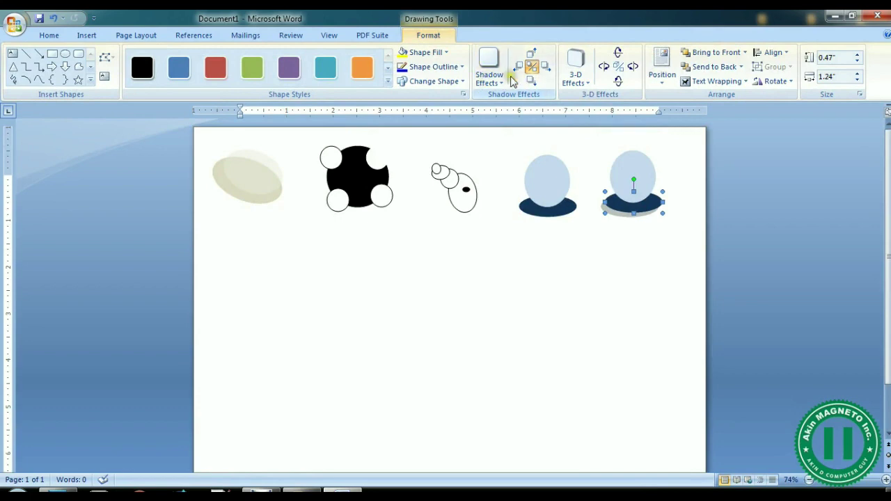
pyautogui.click(545, 68)
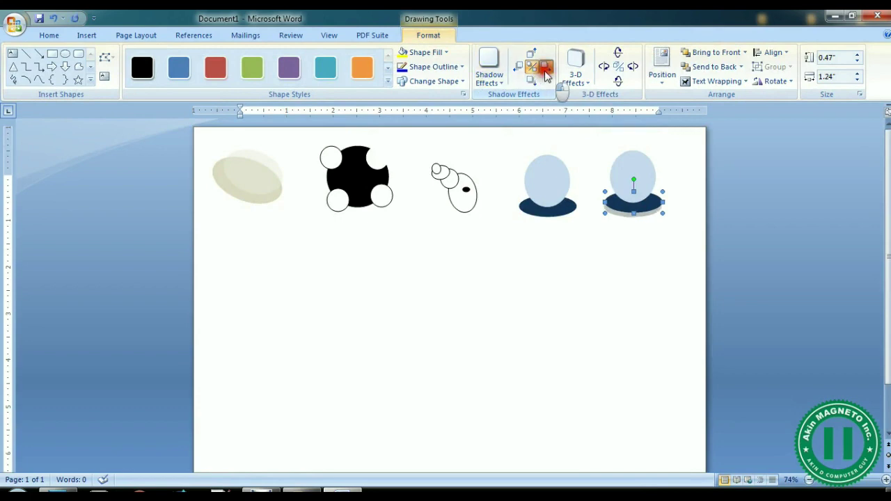
pyautogui.click(545, 68)
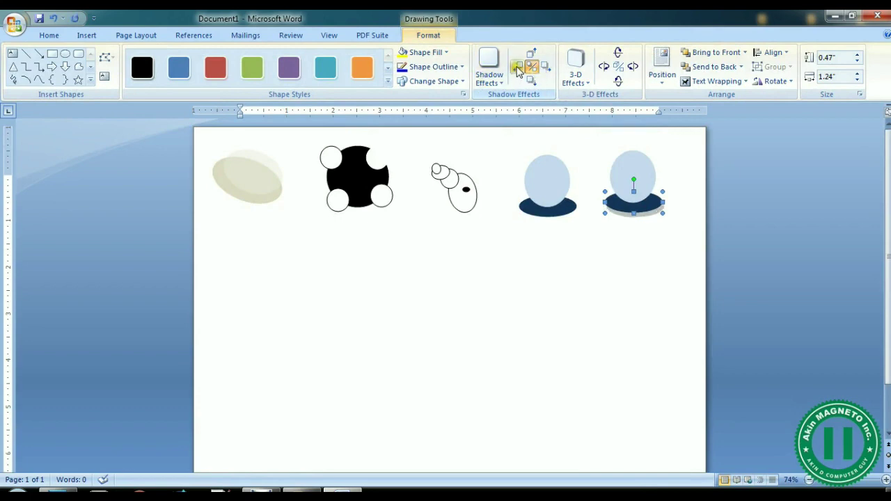
pyautogui.click(520, 71)
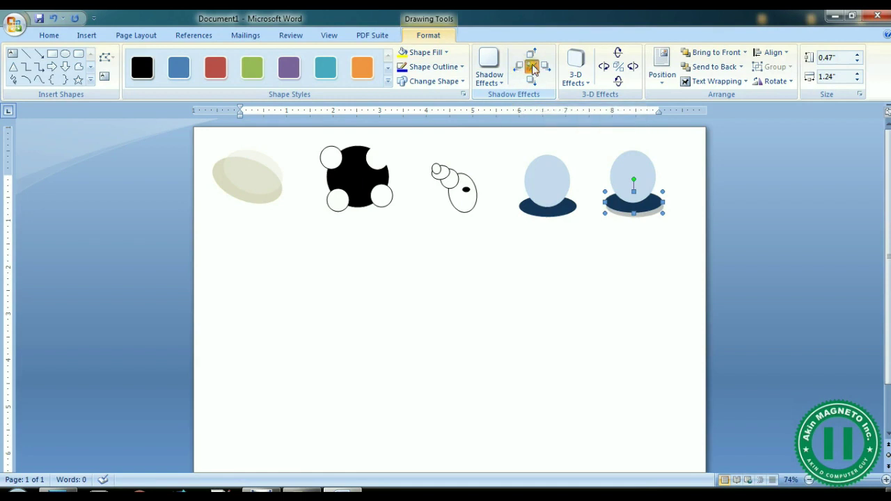
pyautogui.click(532, 55)
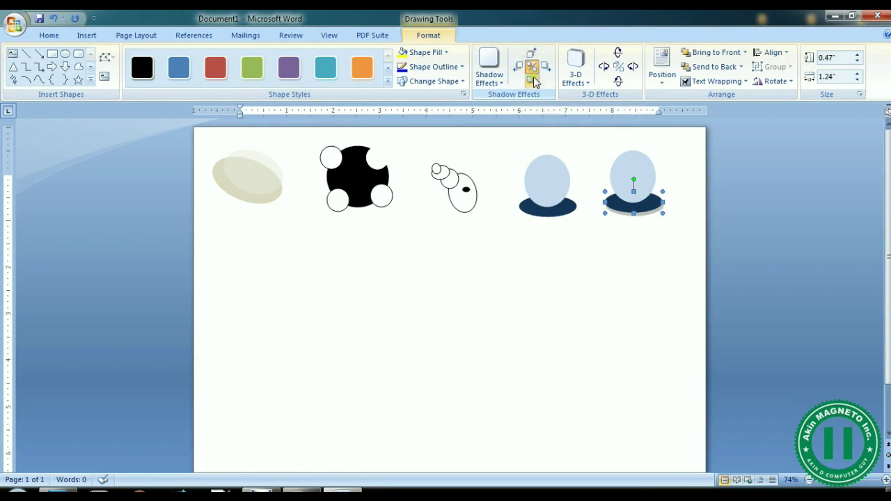
pyautogui.click(532, 78)
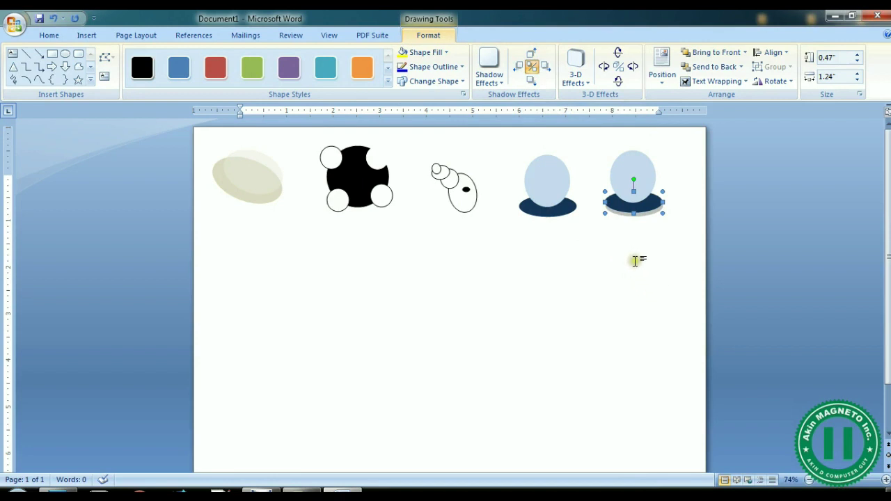
pyautogui.click(635, 260)
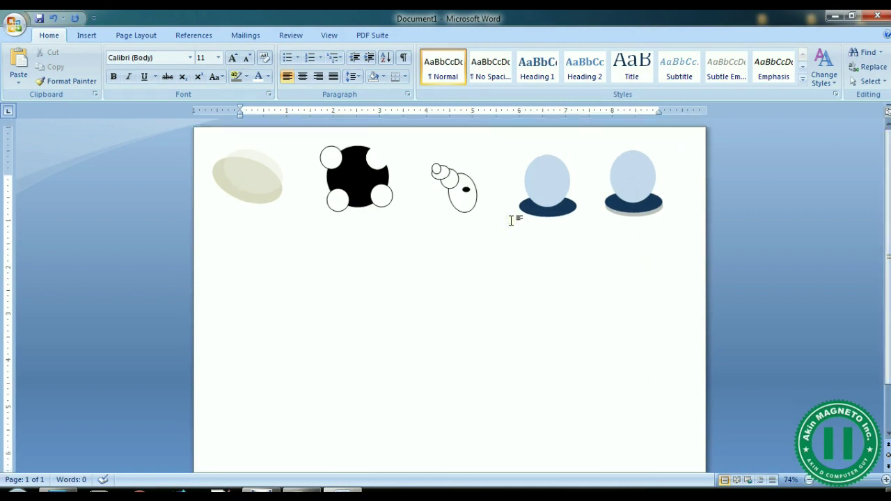
# Draw a tall thin ellipse below the first drawing and duplicate it twice with Ctrl+D
pyautogui.click(86, 34)
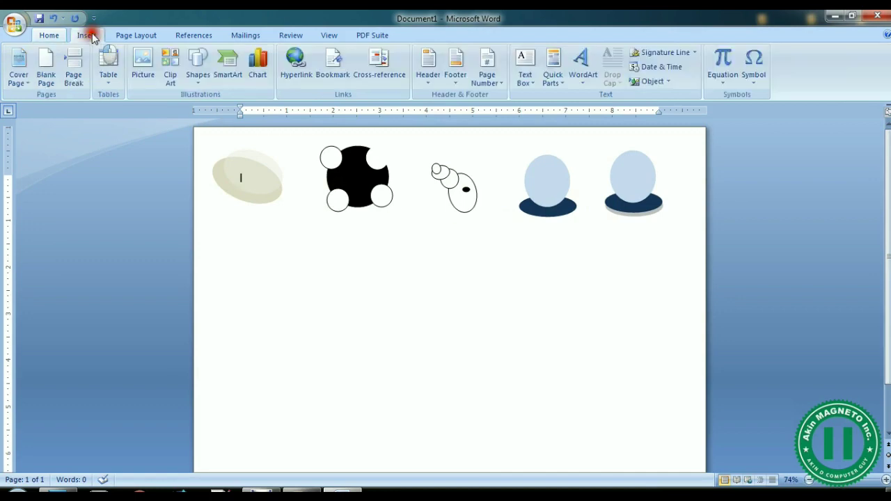
pyautogui.click(197, 70)
pyautogui.click(244, 109)
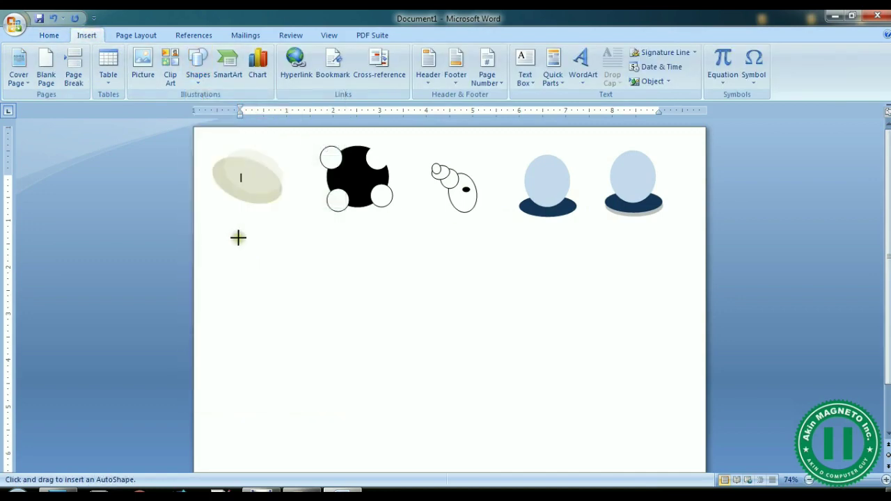
pyautogui.moveTo(238, 241)
pyautogui.mouseDown()
pyautogui.moveTo(252, 320)
pyautogui.moveTo(266, 282)
pyautogui.mouseUp()
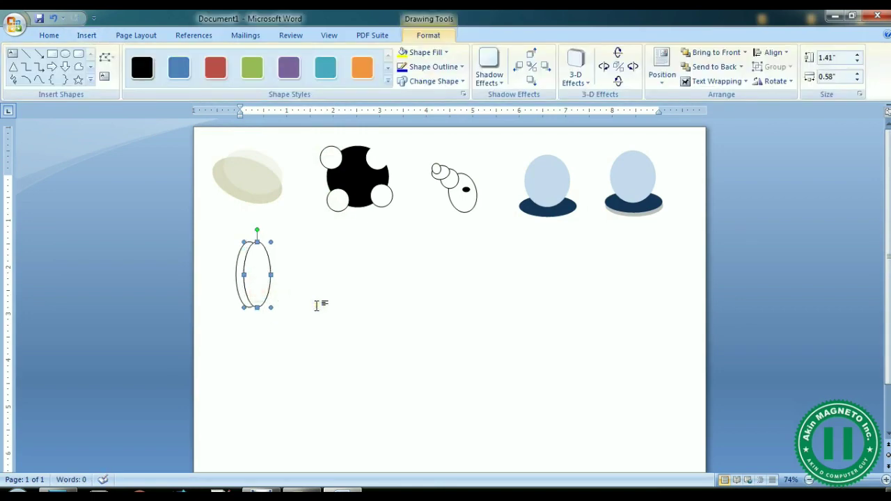
pyautogui.hotkey('ctrl', 'd')
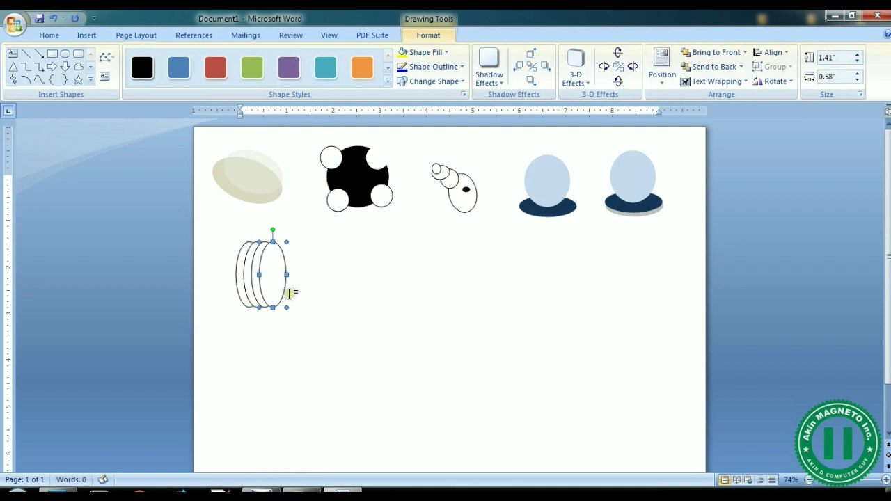
pyautogui.hotkey('ctrl', 'd')
pyautogui.click(315, 307)
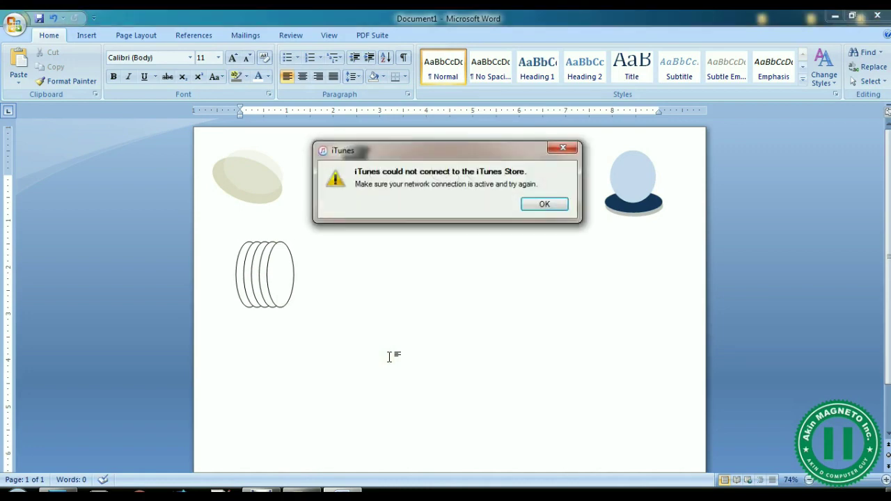
# Dismiss the iTunes error and drag the last oval onto the stack's right end
pyautogui.click(555, 148)
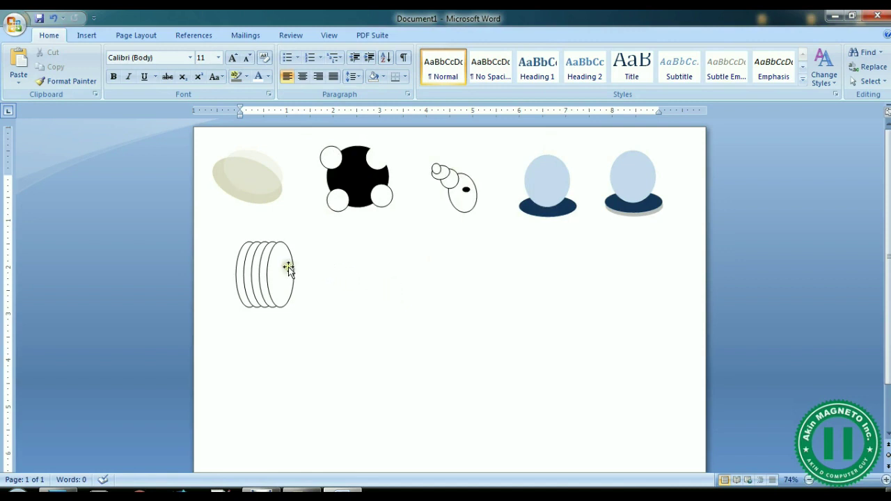
pyautogui.click(244, 268)
pyautogui.moveTo(248, 271); pyautogui.dragTo(272, 273)
pyautogui.click(364, 328)
# Open the paper Size list and close it without choosing a size
pyautogui.click(401, 288)
pyautogui.click(169, 78)
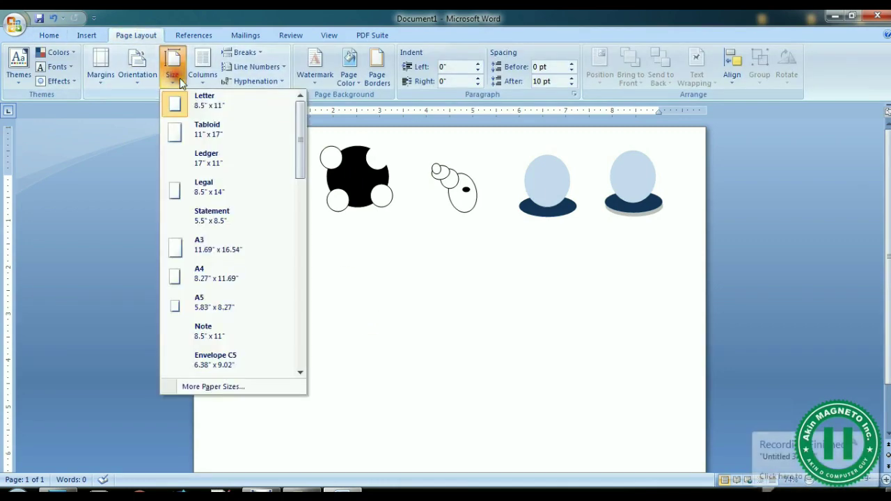
pyautogui.click(411, 266)
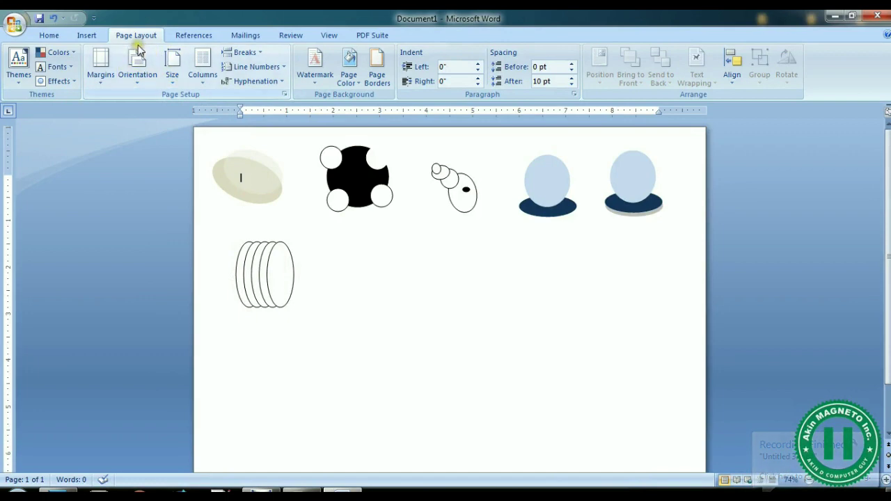
# Draw an upright oval right of the oval stack and duplicate it with Ctrl+D
pyautogui.click(87, 36)
pyautogui.click(198, 66)
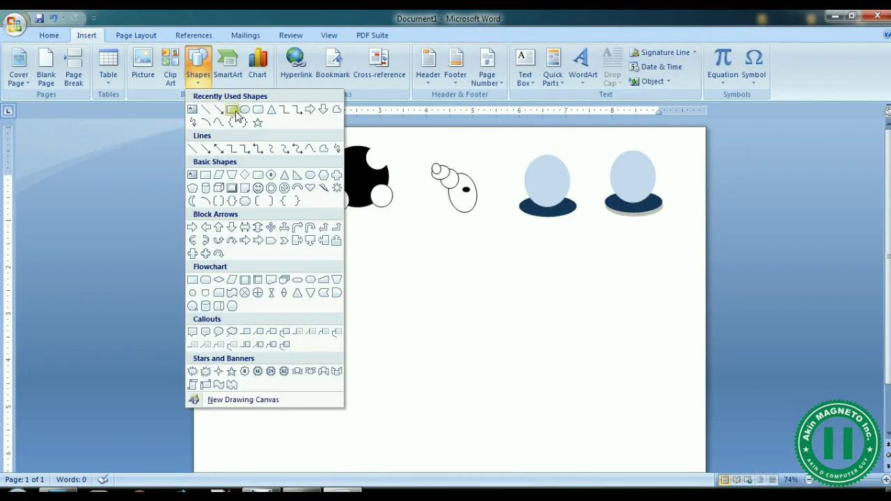
pyautogui.click(245, 109)
pyautogui.moveTo(343, 245)
pyautogui.mouseDown()
pyautogui.moveTo(368, 299)
pyautogui.moveTo(397, 312)
pyautogui.moveTo(369, 284)
pyautogui.moveTo(381, 240)
pyautogui.moveTo(371, 302)
pyautogui.mouseUp()
pyautogui.hotkey('ctrl', 'd')
pyautogui.hotkey('ctrl', 'd')
pyautogui.click(452, 300)
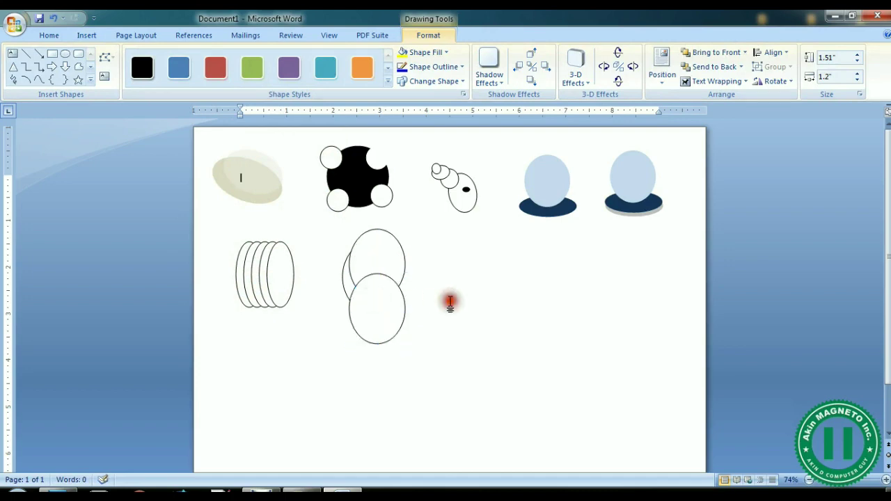
# Fill the back oval with black
pyautogui.rightClick(344, 281)
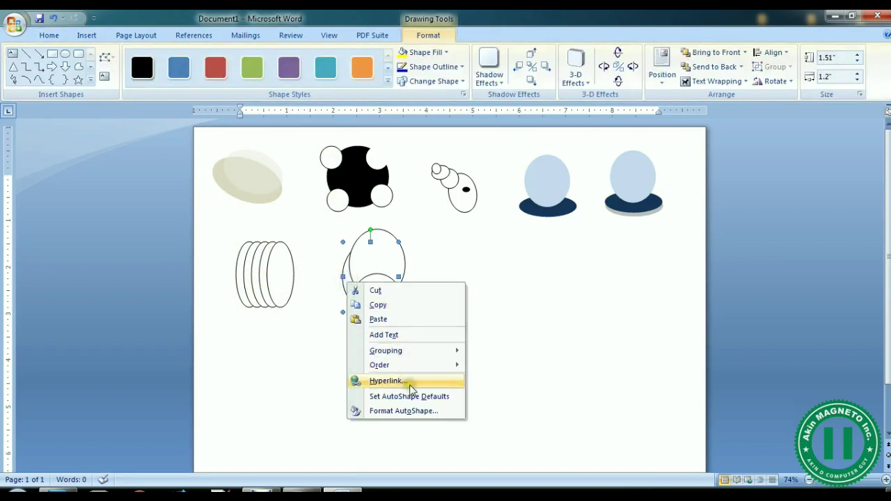
pyautogui.click(412, 411)
pyautogui.click(285, 190)
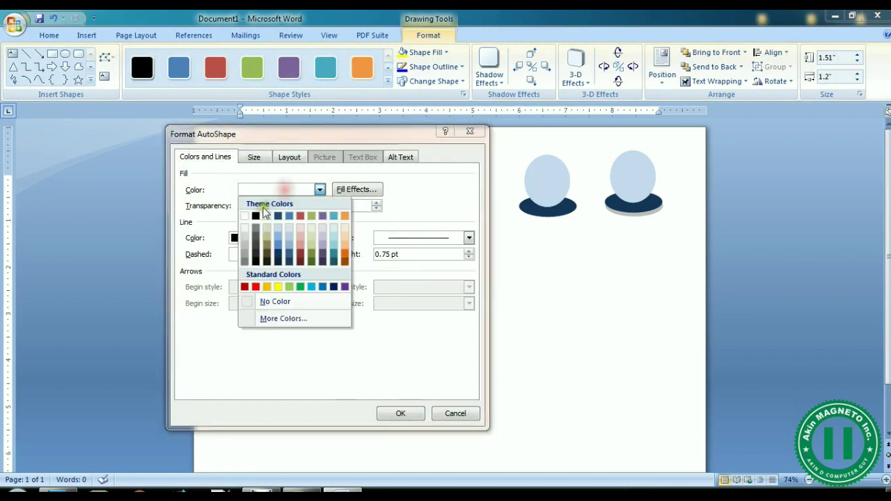
pyautogui.click(255, 216)
pyautogui.click(400, 414)
pyautogui.click(503, 378)
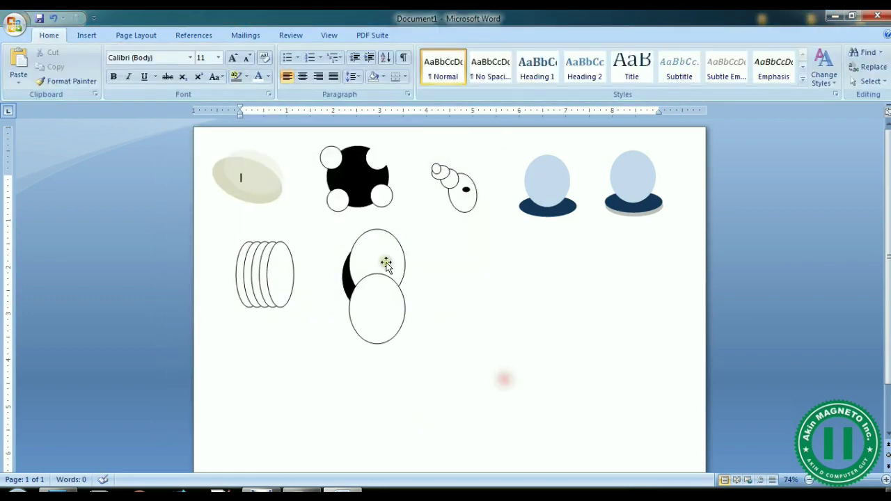
# Set the black oval's line colour to No Color
pyautogui.rightClick(375, 259)
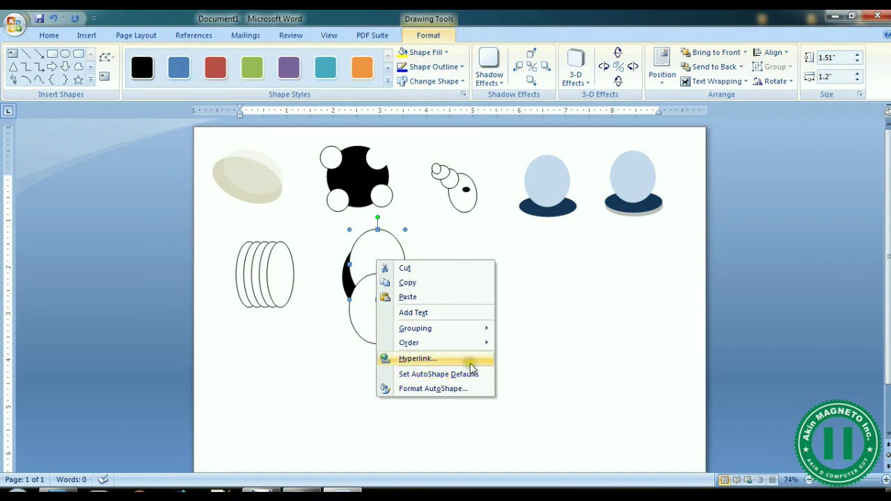
pyautogui.moveTo(467, 346)
pyautogui.click(465, 388)
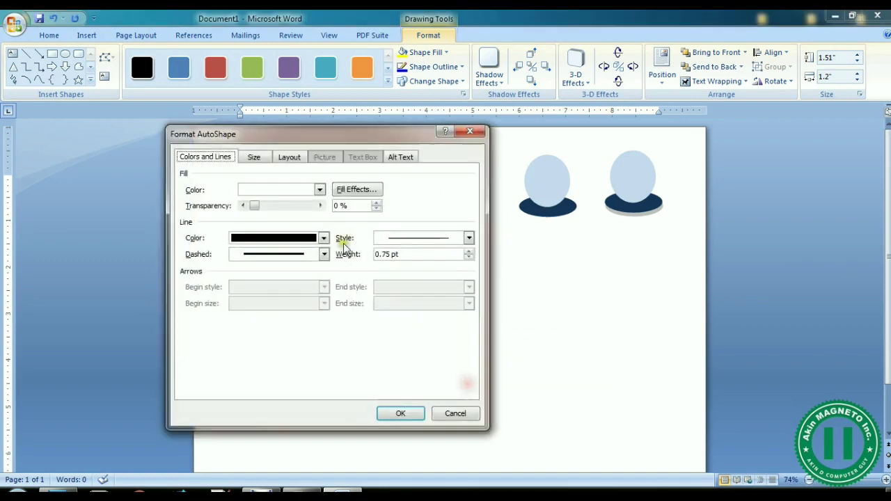
pyautogui.click(280, 238)
pyautogui.click(266, 350)
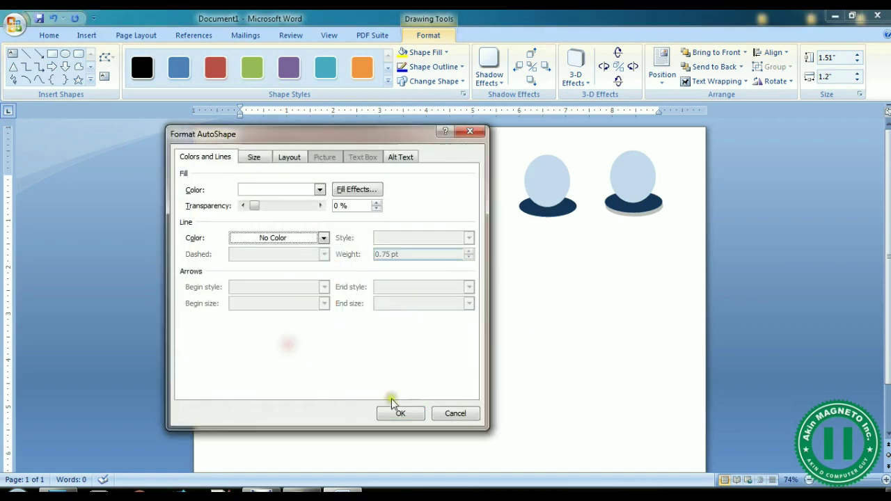
pyautogui.click(400, 413)
pyautogui.click(530, 310)
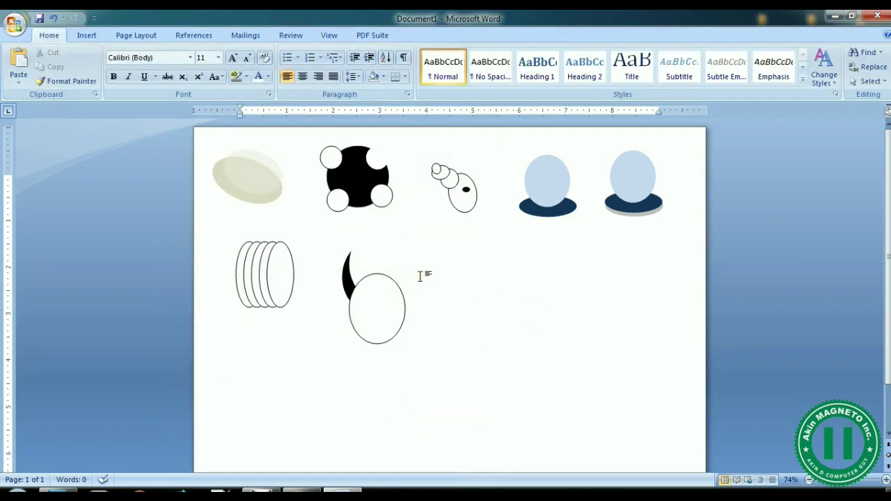
# Reposition the black shape and widen it so horns show on both sides of the white oval
pyautogui.click(384, 272)
pyautogui.moveTo(345, 284); pyautogui.dragTo(338, 296)
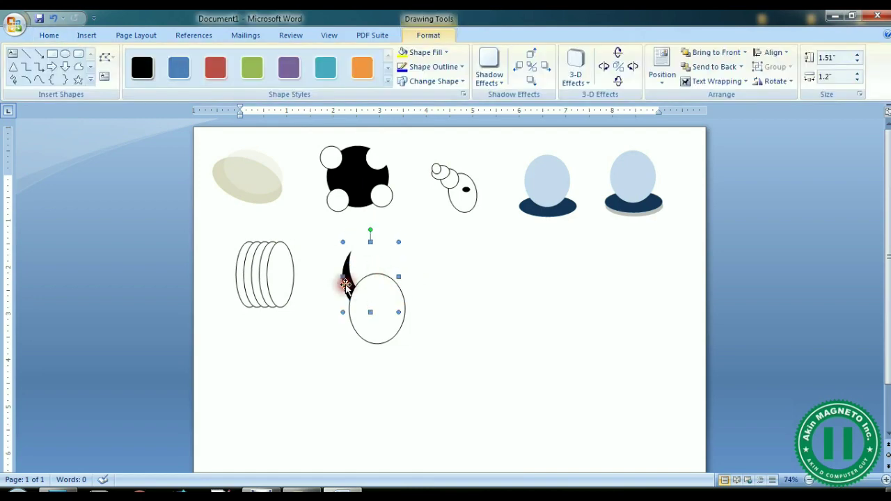
pyautogui.moveTo(402, 278); pyautogui.dragTo(408, 266)
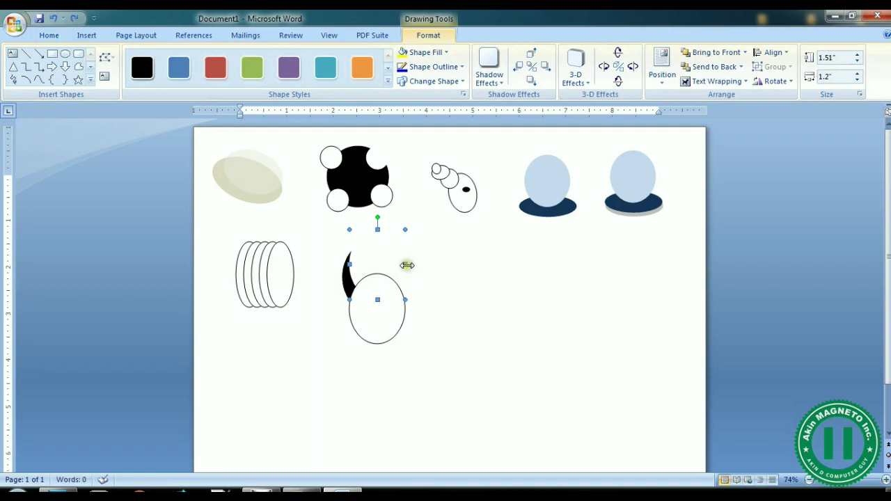
pyautogui.moveTo(406, 264); pyautogui.dragTo(423, 277)
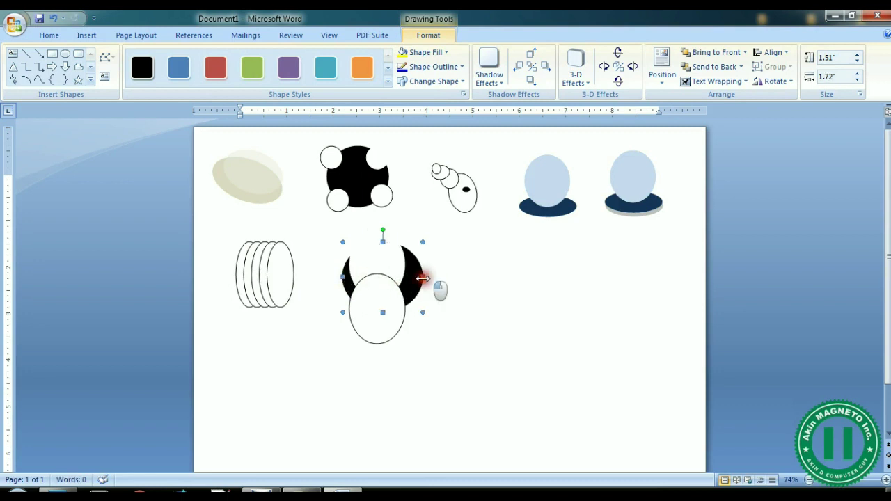
pyautogui.hotkey('ctrl', 'z')
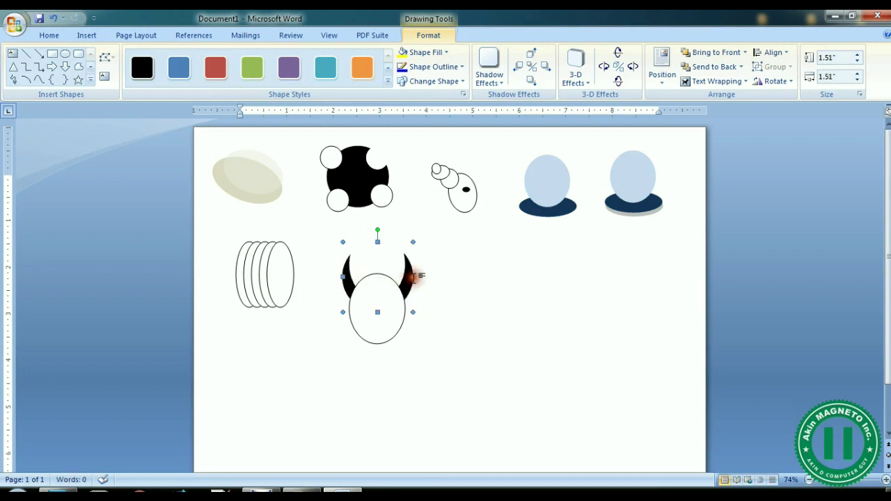
pyautogui.click(449, 296)
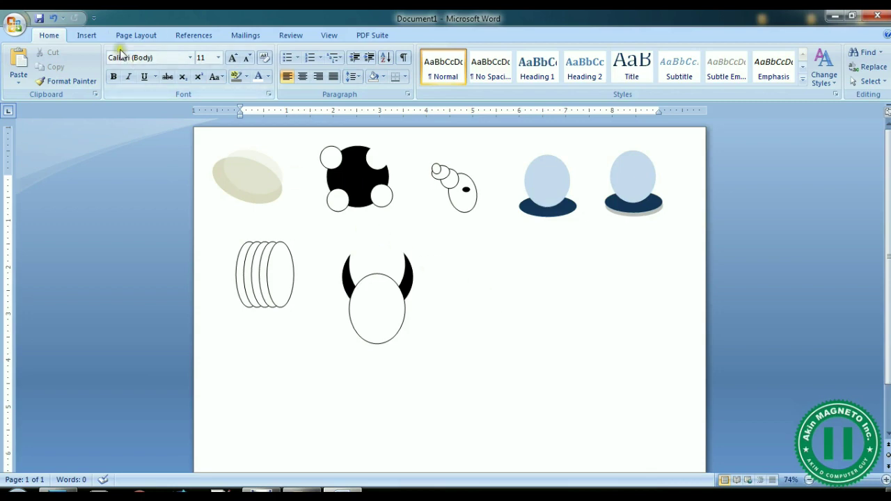
# Draw a flat oval right of the horned figure and duplicate it into a stack of four
pyautogui.click(87, 35)
pyautogui.click(188, 75)
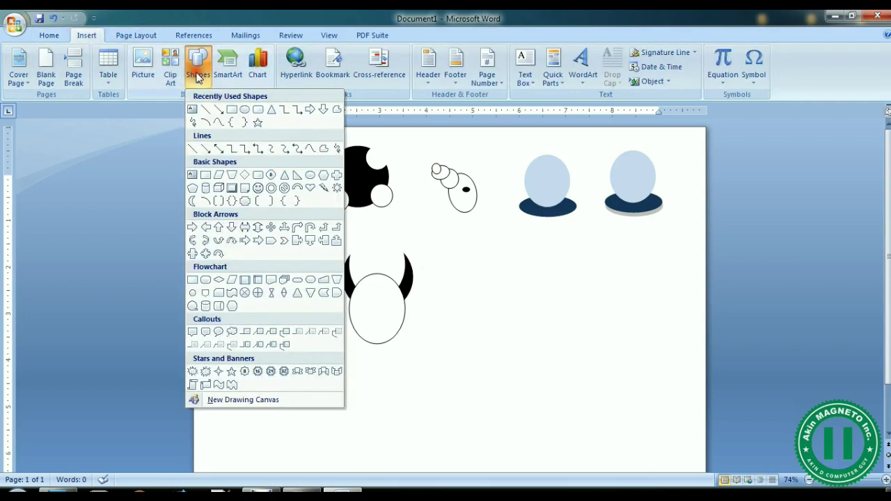
pyautogui.click(245, 110)
pyautogui.moveTo(463, 240)
pyautogui.mouseDown()
pyautogui.moveTo(464, 302)
pyautogui.moveTo(485, 304)
pyautogui.moveTo(535, 265)
pyautogui.moveTo(499, 257)
pyautogui.mouseUp()
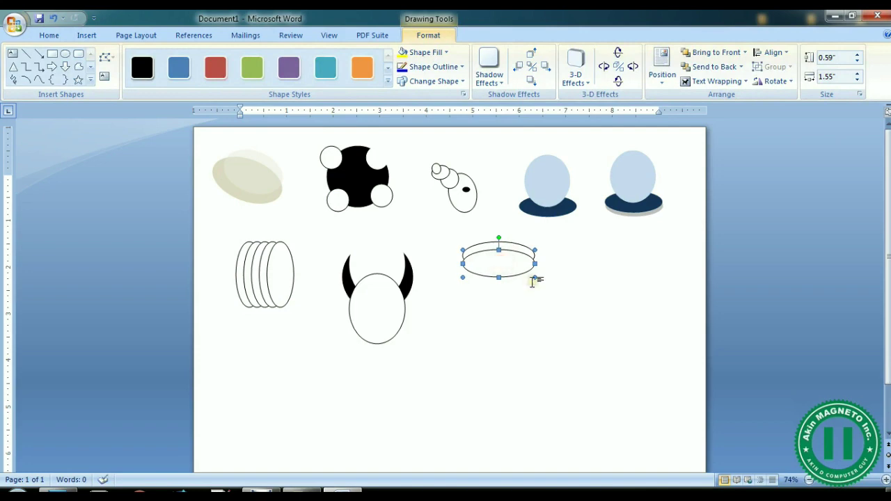
pyautogui.hotkey('ctrl', 'd')
pyautogui.hotkey('ctrl', 'd')
pyautogui.hotkey('ctrl', 'd')
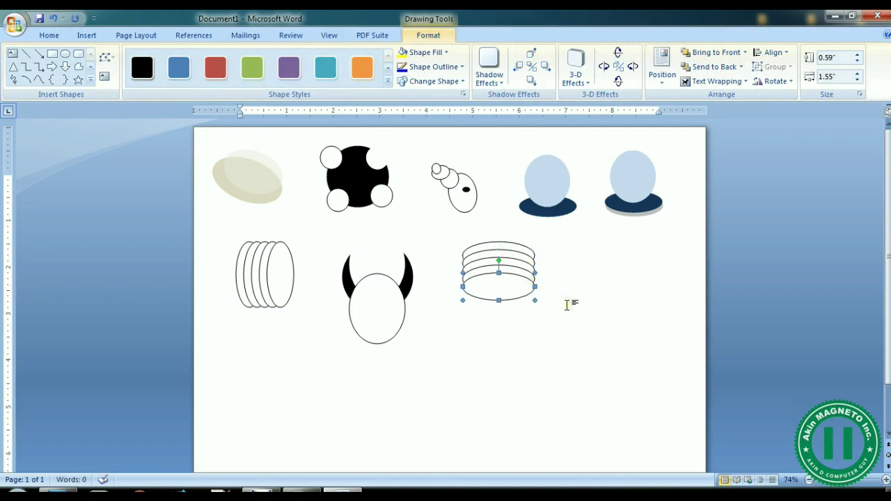
pyautogui.click(560, 278)
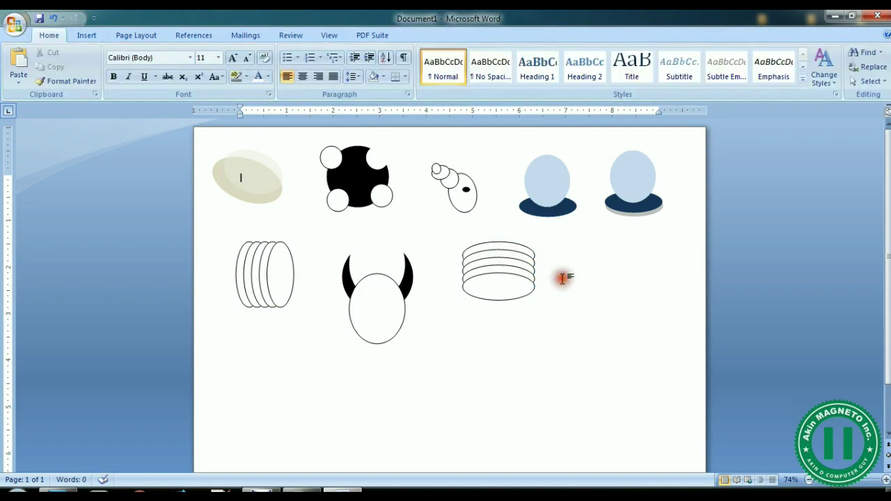
# Give one stacked oval a light blue fill and a light outline colour
pyautogui.rightClick(514, 269)
pyautogui.click(571, 398)
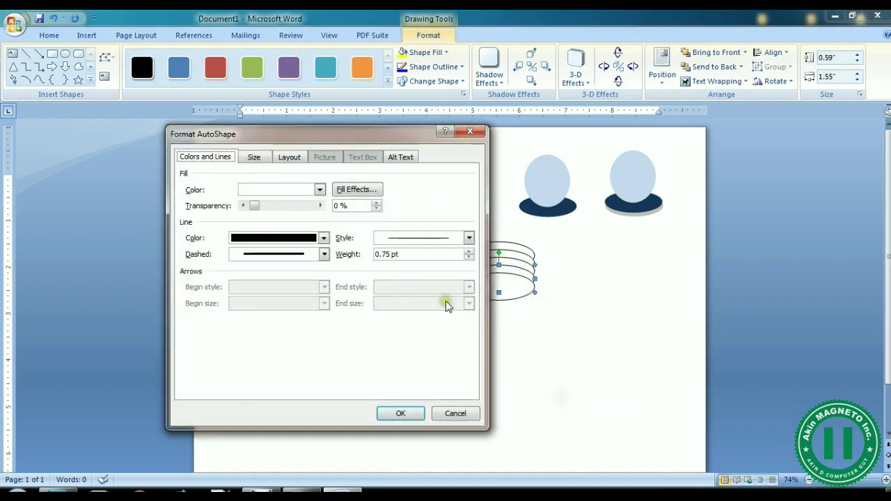
pyautogui.click(282, 191)
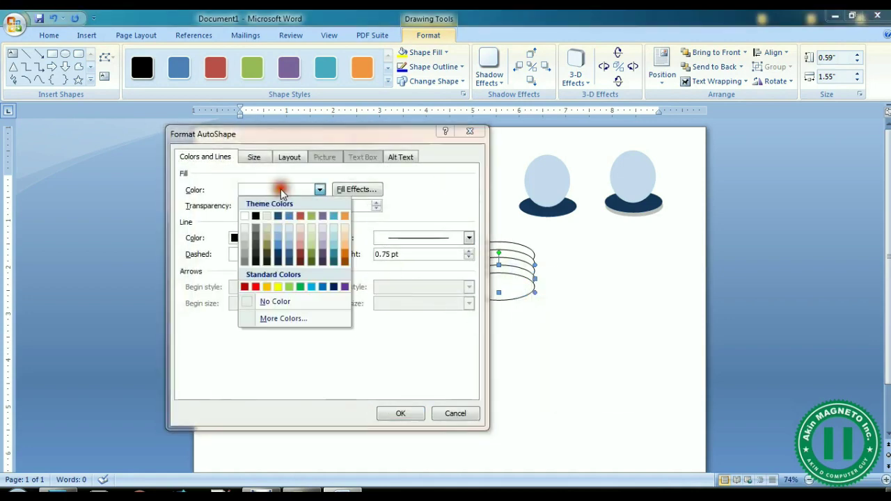
pyautogui.click(278, 227)
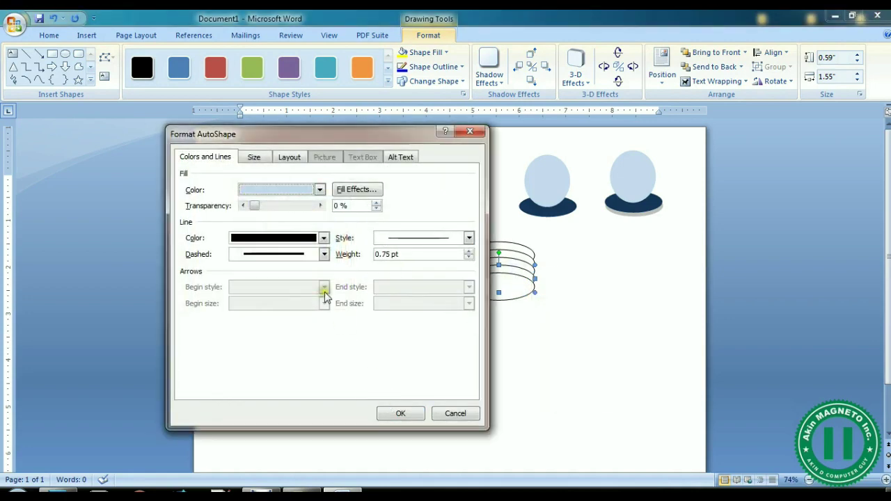
pyautogui.click(285, 240)
pyautogui.click(278, 277)
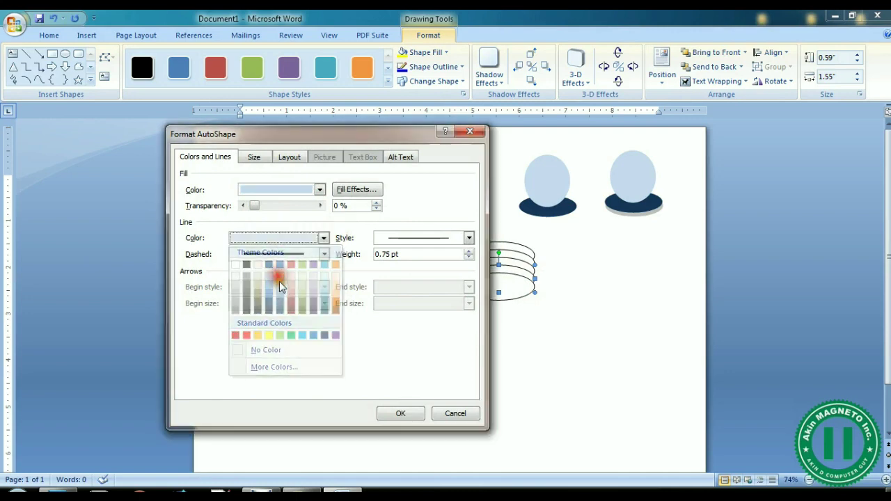
pyautogui.click(406, 419)
pyautogui.click(554, 367)
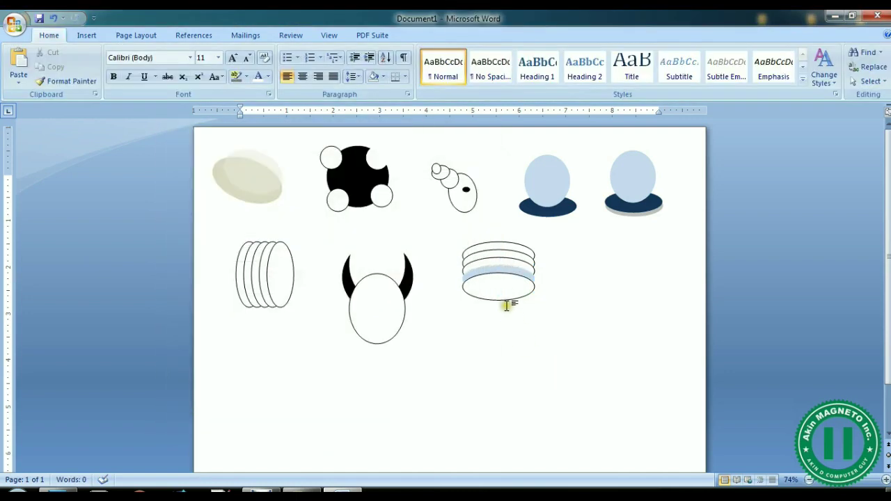
pyautogui.click(502, 252)
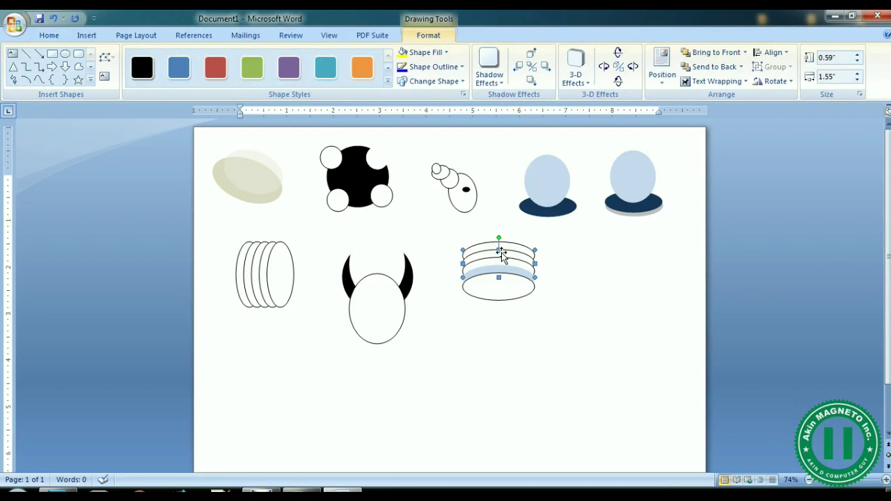
# Give the first oval a light blue fill and a light outline colour
pyautogui.rightClick(501, 254)
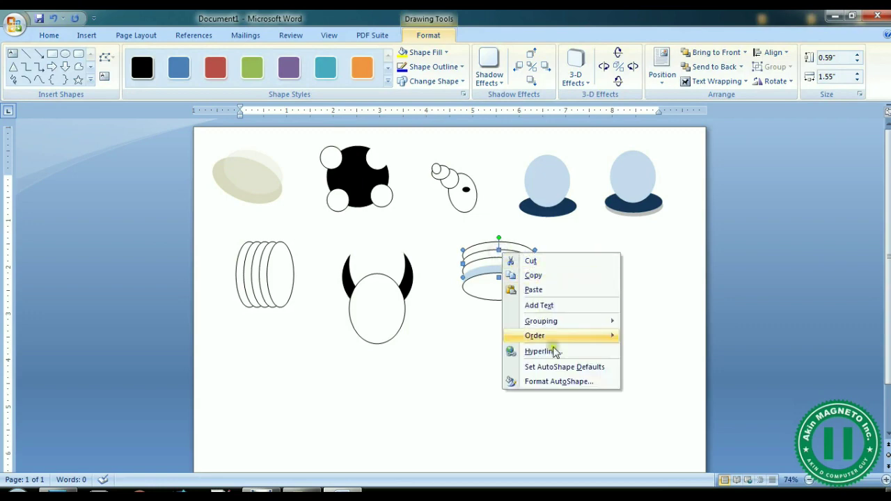
pyautogui.click(560, 381)
pyautogui.click(298, 189)
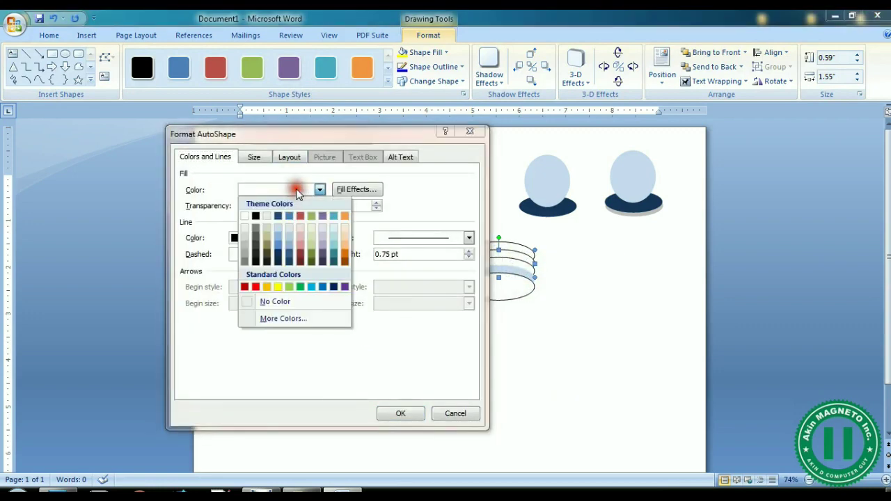
pyautogui.click(288, 227)
pyautogui.click(290, 239)
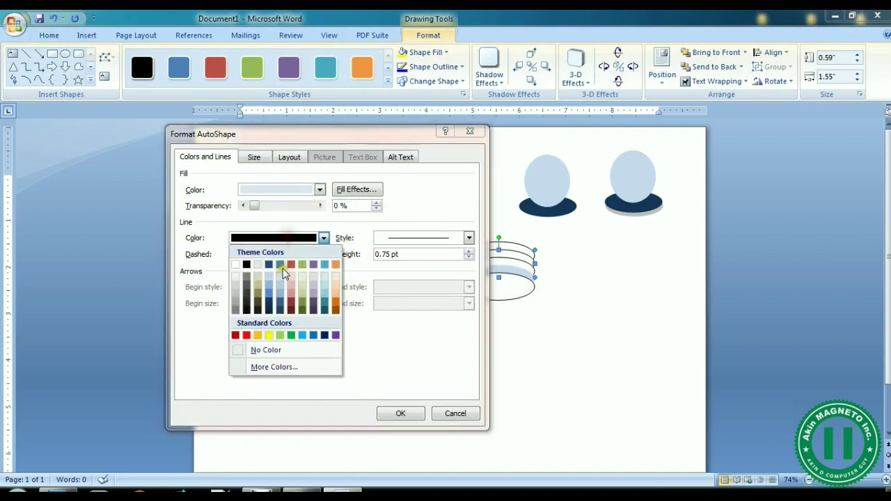
pyautogui.click(283, 278)
pyautogui.click(400, 414)
pyautogui.click(529, 396)
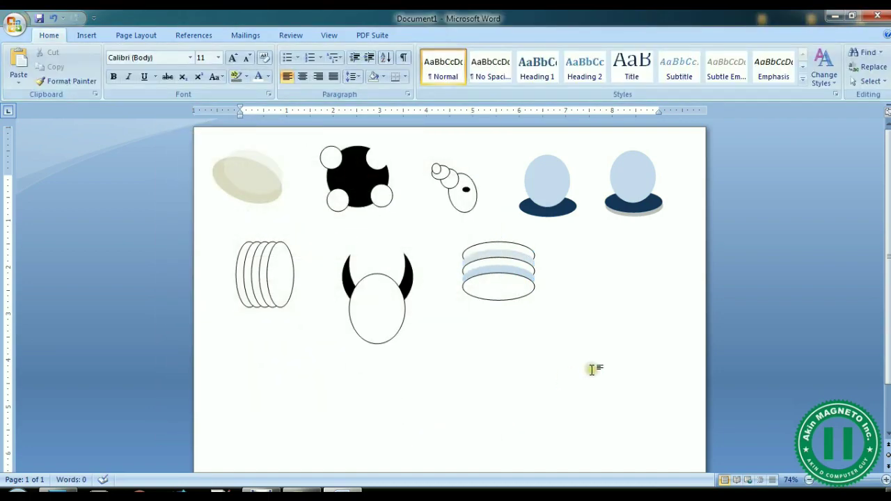
# Change the next oval's outline colour to dark blue
pyautogui.click(497, 290)
pyautogui.rightClick(498, 291)
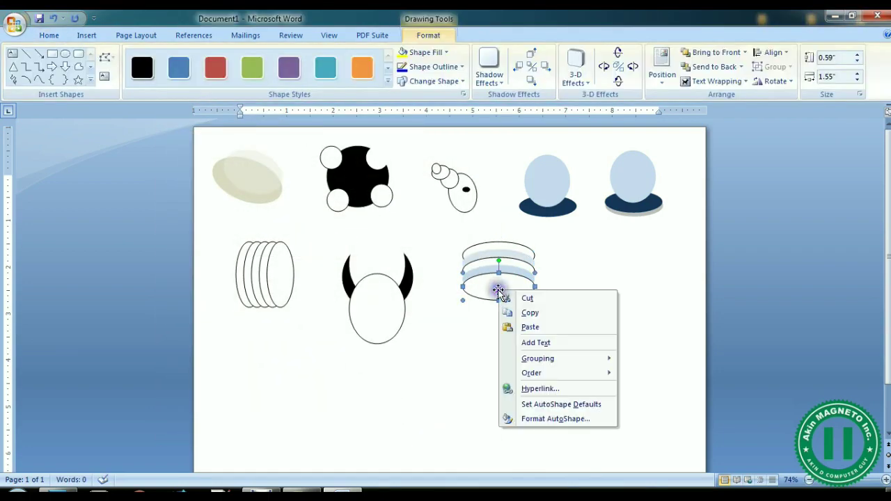
pyautogui.click(536, 418)
pyautogui.click(260, 191)
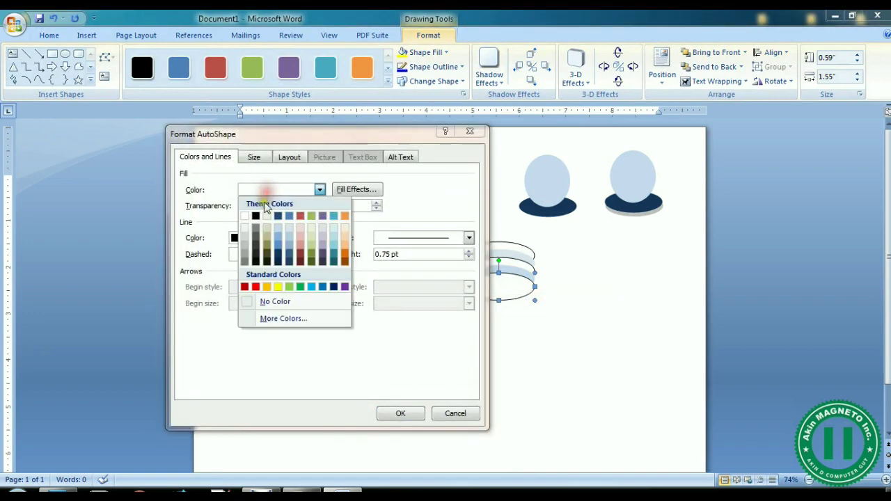
pyautogui.click(260, 191)
pyautogui.click(268, 238)
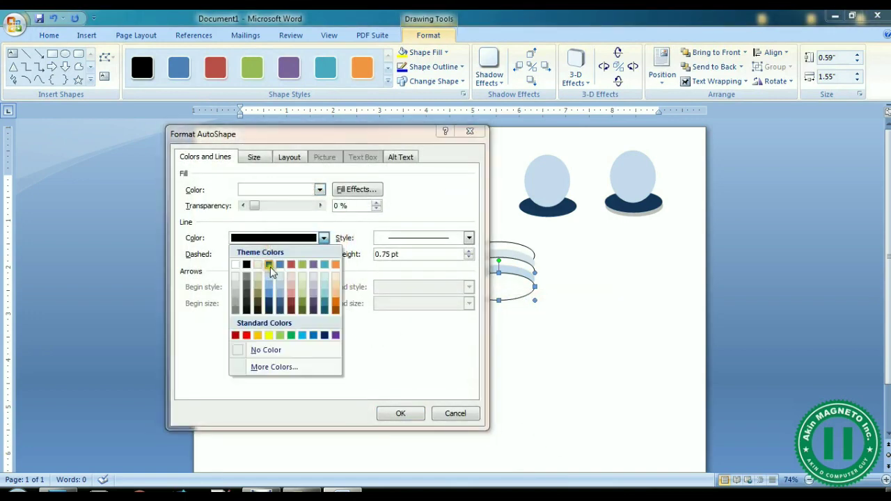
pyautogui.click(269, 264)
pyautogui.click(400, 414)
pyautogui.click(545, 371)
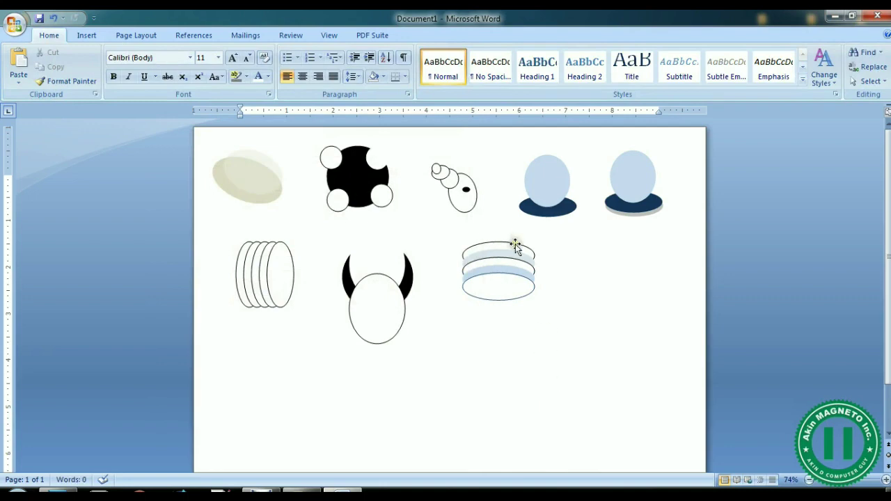
# Set another stacked oval's outline colour to blue
pyautogui.click(513, 261)
pyautogui.rightClick(513, 261)
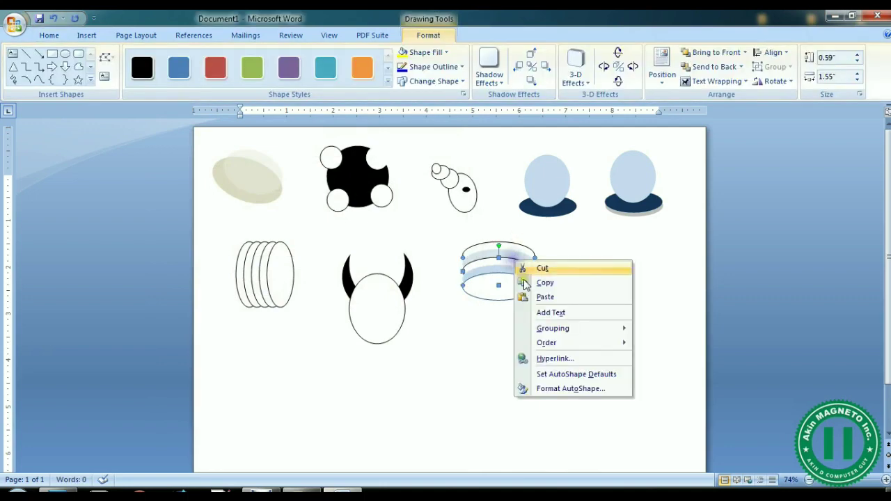
pyautogui.click(560, 387)
pyautogui.click(276, 238)
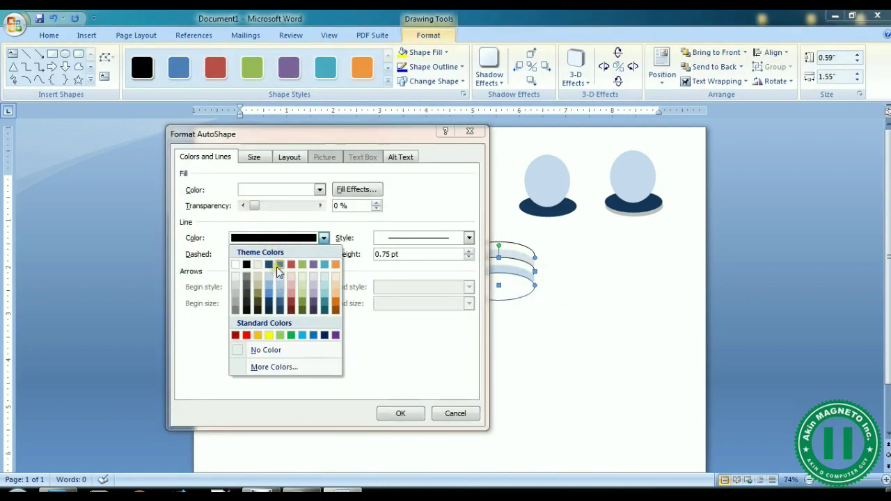
pyautogui.click(276, 266)
pyautogui.click(400, 413)
pyautogui.click(526, 387)
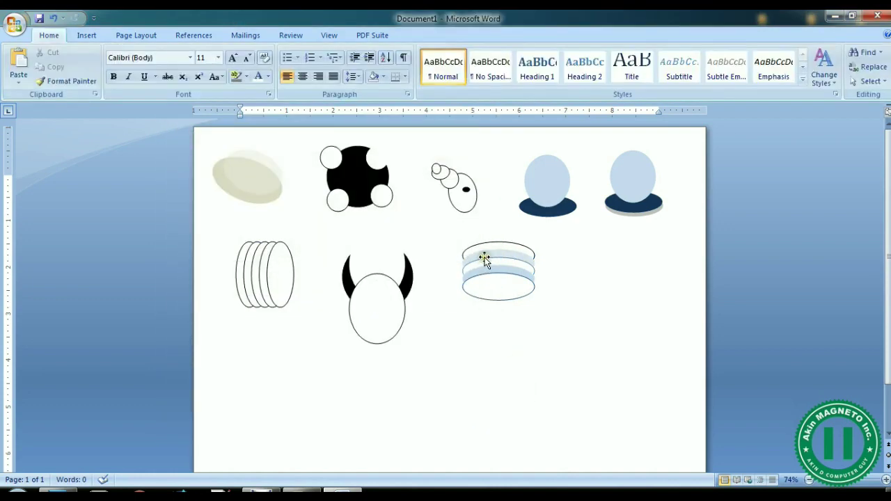
# Fill the top oval of the stack dark blue
pyautogui.rightClick(485, 245)
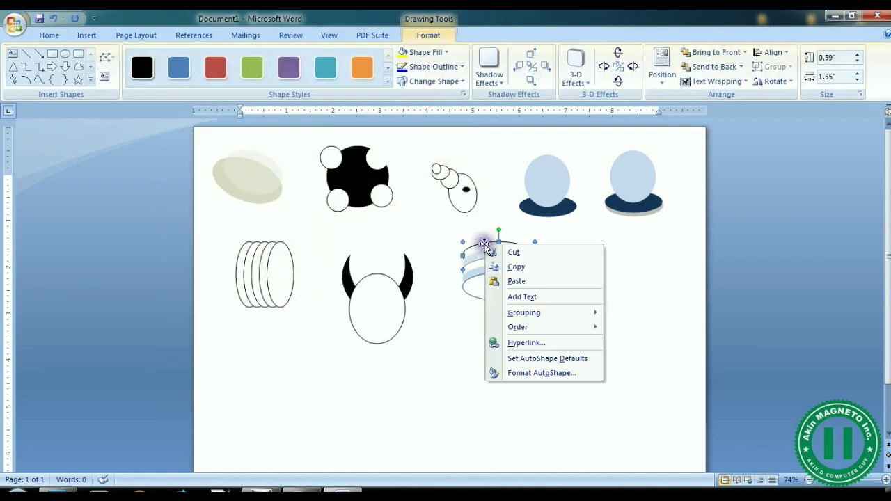
pyautogui.click(542, 374)
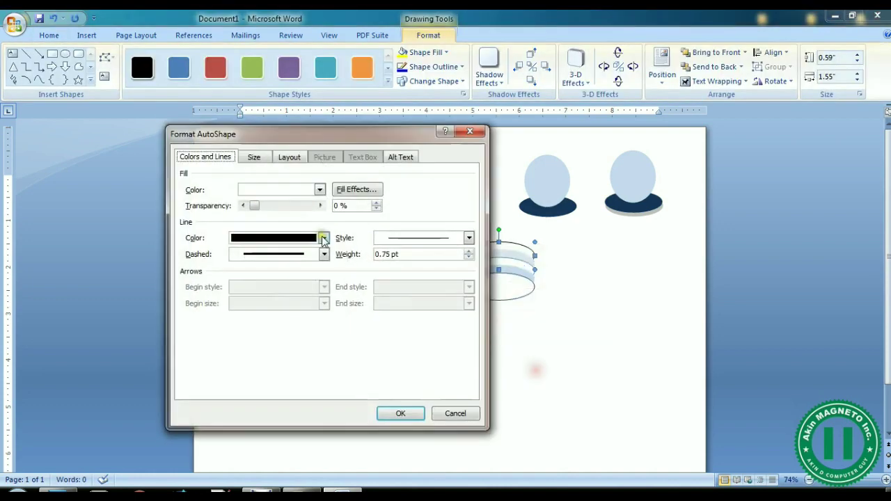
pyautogui.click(282, 191)
pyautogui.click(278, 217)
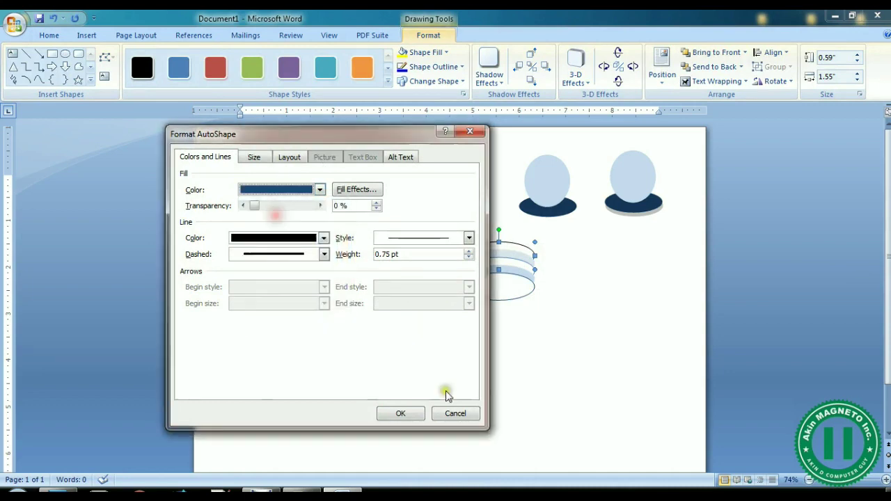
pyautogui.click(400, 414)
pyautogui.click(664, 342)
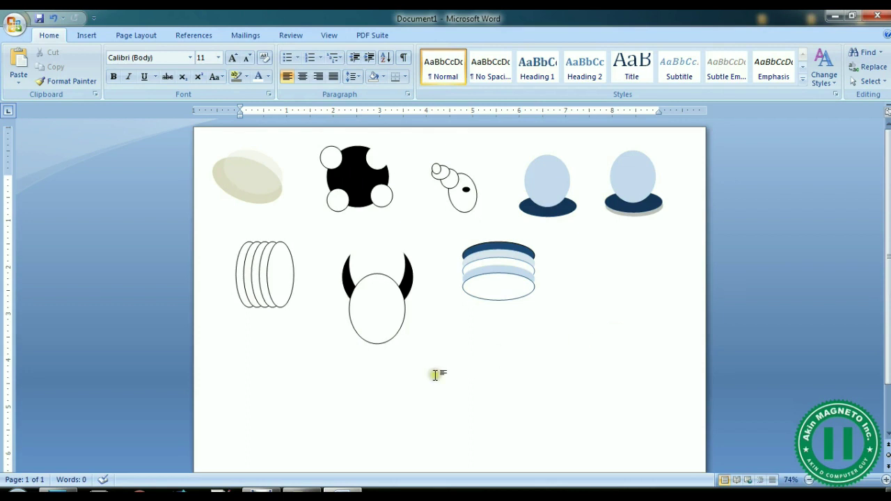
pyautogui.moveTo(261, 491)
pyautogui.click(254, 453)
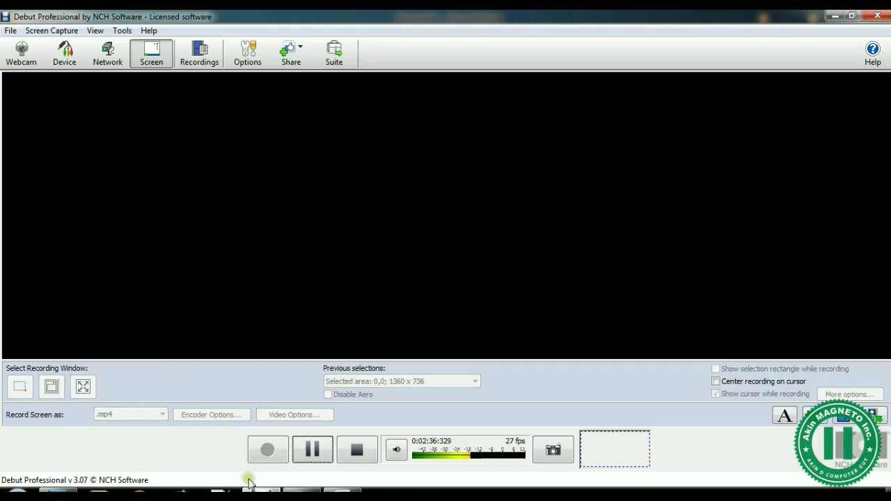
pyautogui.click(313, 450)
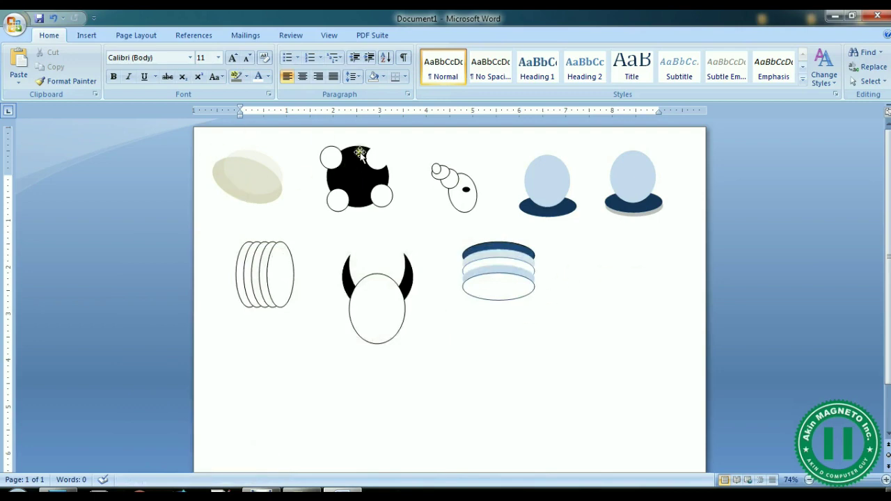
# Draw a wide, flat oval to the right of the stacked ovals
pyautogui.click(86, 34)
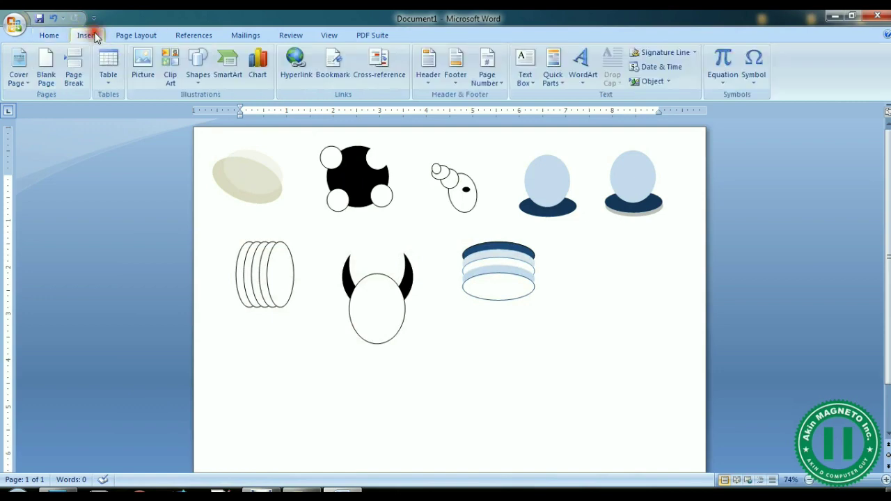
pyautogui.click(199, 70)
pyautogui.click(592, 307)
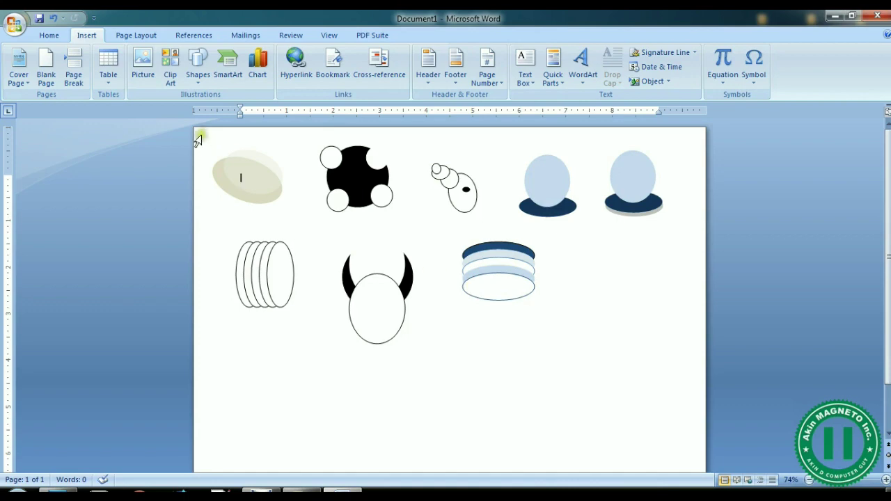
pyautogui.click(197, 76)
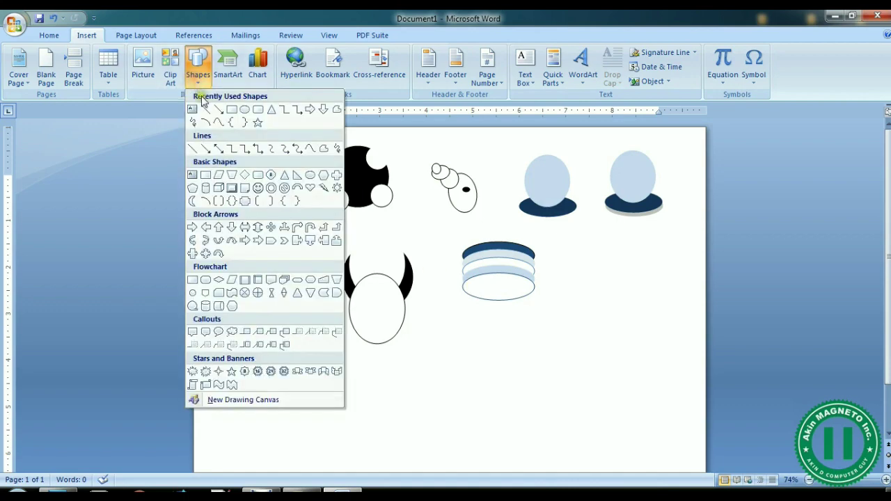
pyautogui.click(245, 110)
pyautogui.moveTo(582, 253)
pyautogui.mouseDown()
pyautogui.moveTo(658, 267)
pyautogui.moveTo(644, 273)
pyautogui.moveTo(668, 278)
pyautogui.moveTo(647, 274)
pyautogui.mouseUp()
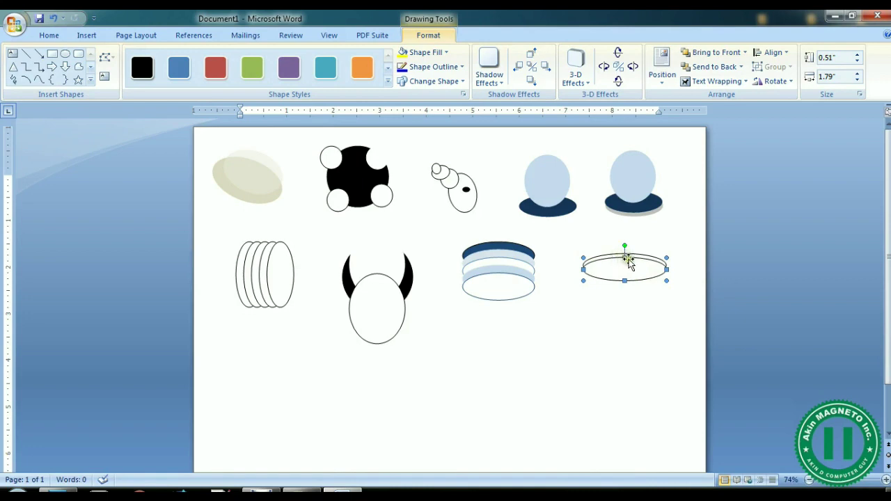
# Rotate the new ellipse with its green handle to tilt it
pyautogui.moveTo(620, 244); pyautogui.dragTo(635, 264)
pyautogui.click(665, 297)
pyautogui.click(646, 263)
pyautogui.click(617, 252)
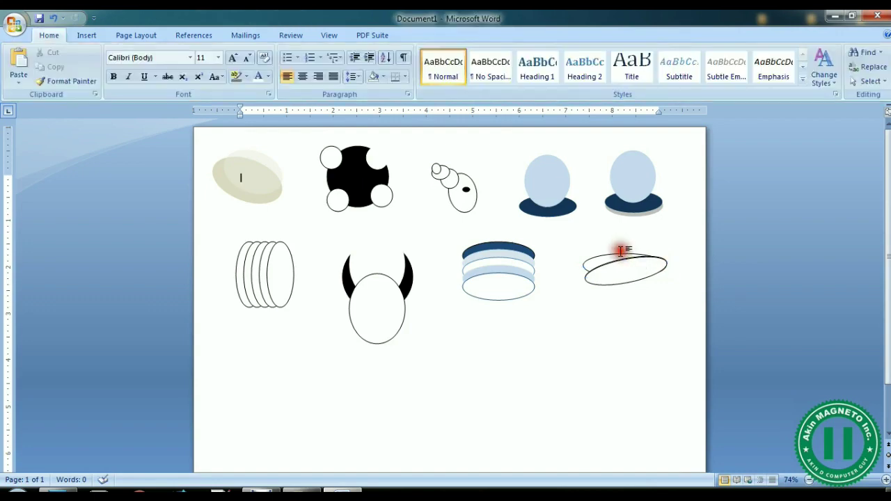
pyautogui.click(622, 254)
pyautogui.moveTo(620, 249); pyautogui.dragTo(636, 278)
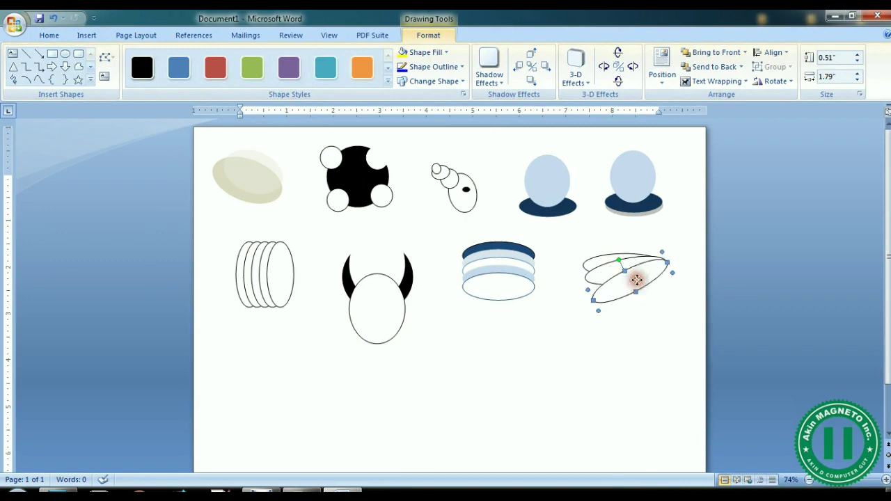
pyautogui.click(691, 297)
pyautogui.click(639, 290)
# Move the rotated ellipse down and right, nudging it with Ctrl+arrow keys
pyautogui.moveTo(647, 276)
pyautogui.mouseDown()
pyautogui.moveTo(656, 283)
pyautogui.moveTo(646, 265)
pyautogui.moveTo(617, 264)
pyautogui.moveTo(642, 280)
pyautogui.mouseUp()
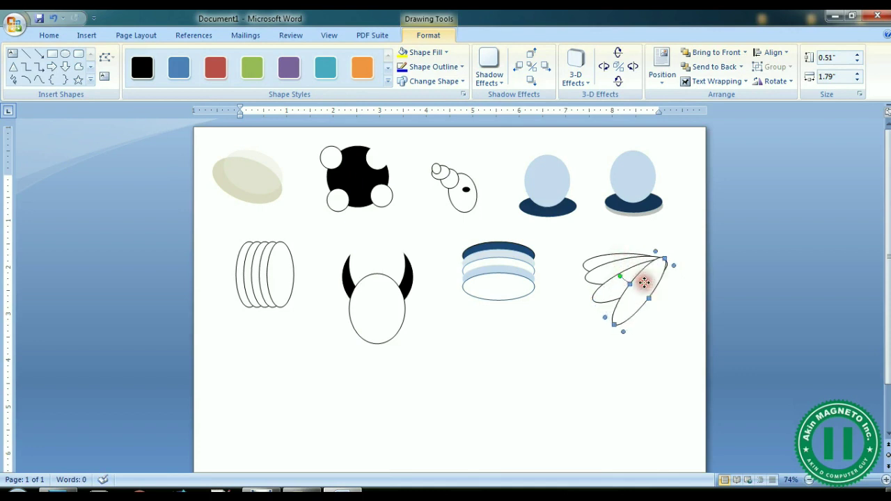
pyautogui.hotkey('ctrl', 'Right')
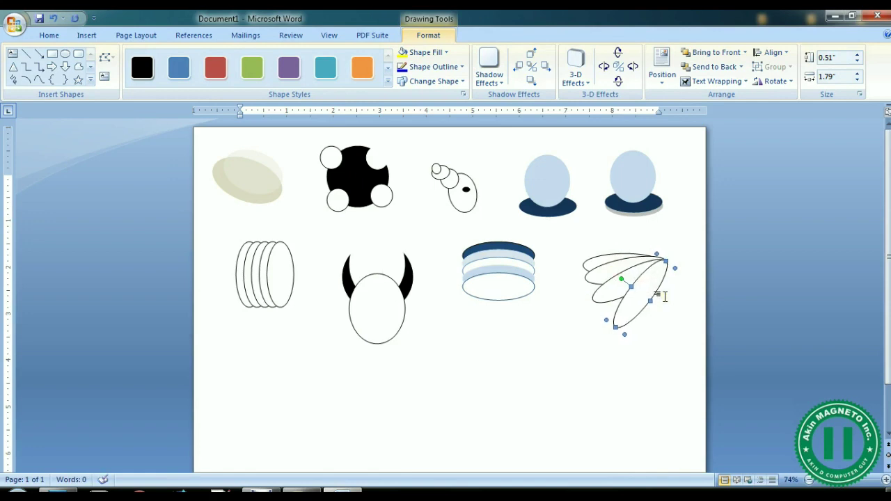
pyautogui.hotkey('ctrl', 'Down')
pyautogui.hotkey('ctrl', 'Down')
pyautogui.click(678, 348)
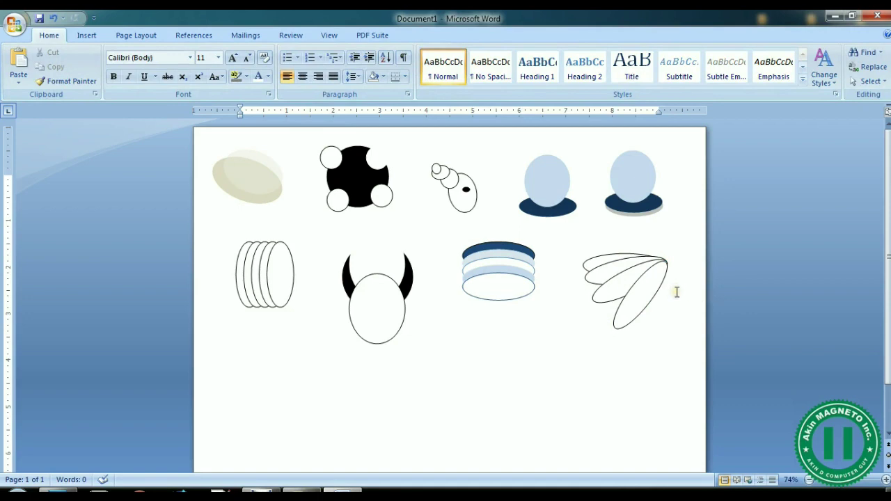
# Fill the most tilted ellipse dark blue with no outline
pyautogui.click(635, 293)
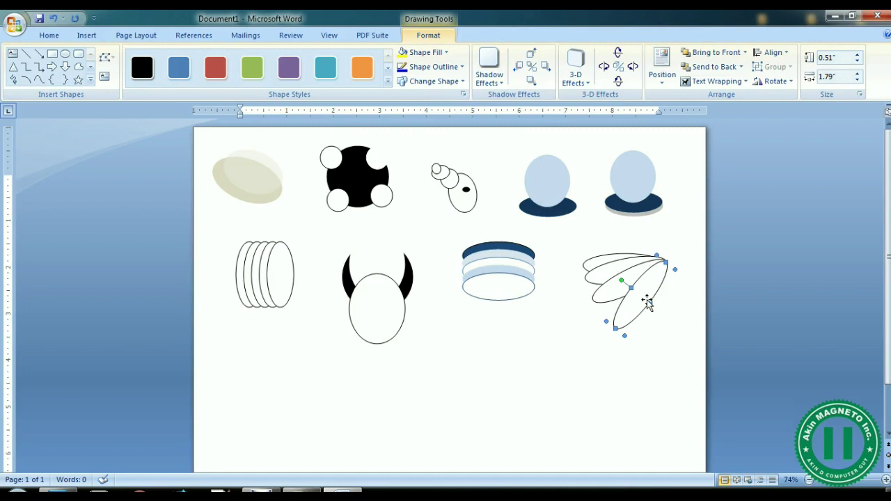
pyautogui.rightClick(646, 296)
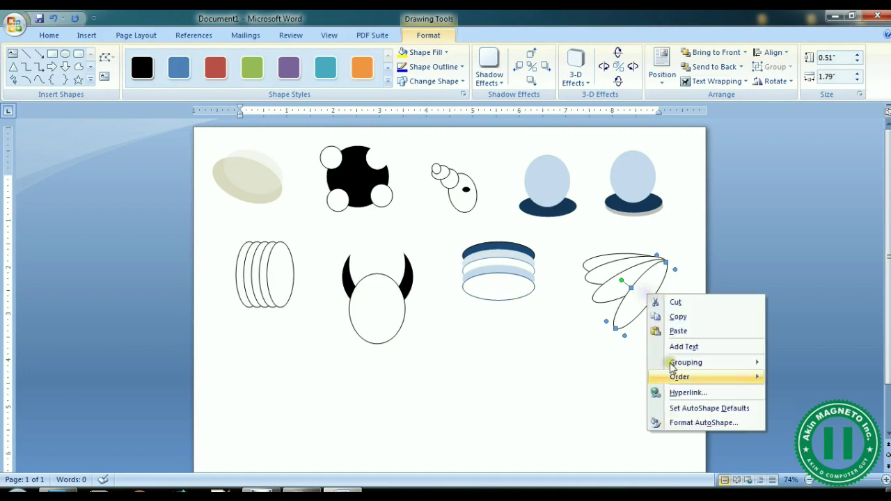
pyautogui.click(687, 423)
pyautogui.click(285, 238)
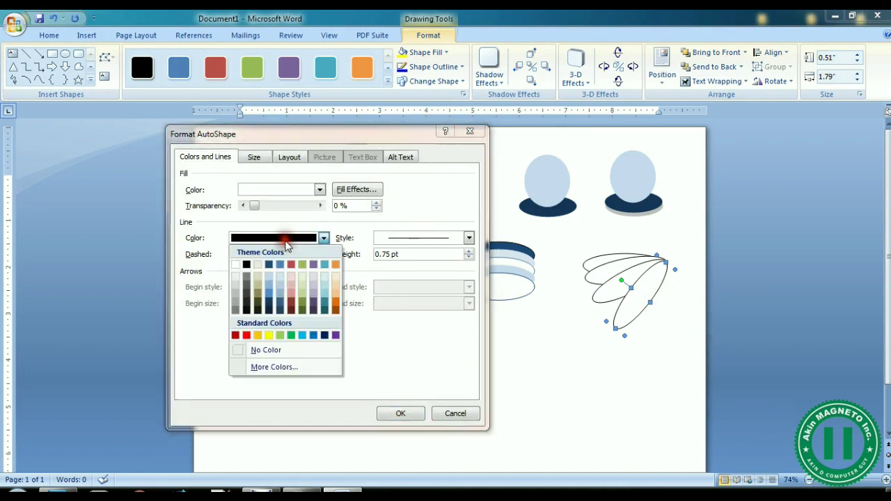
pyautogui.click(268, 265)
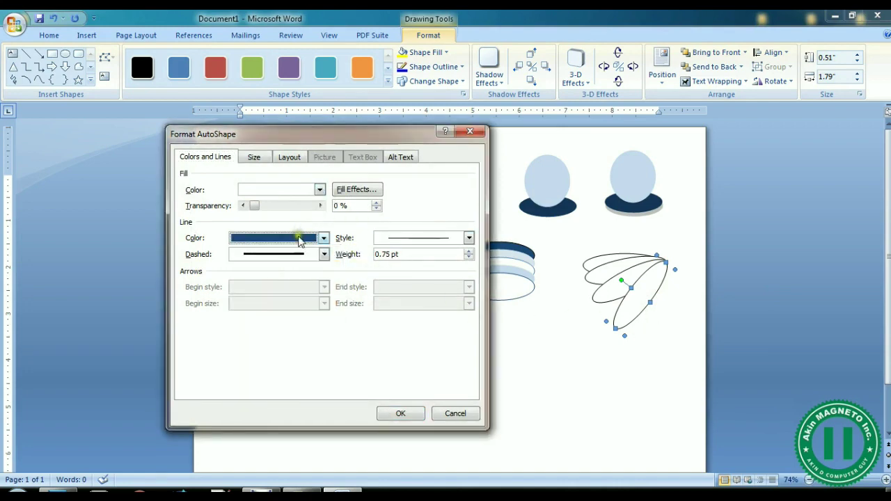
pyautogui.click(287, 190)
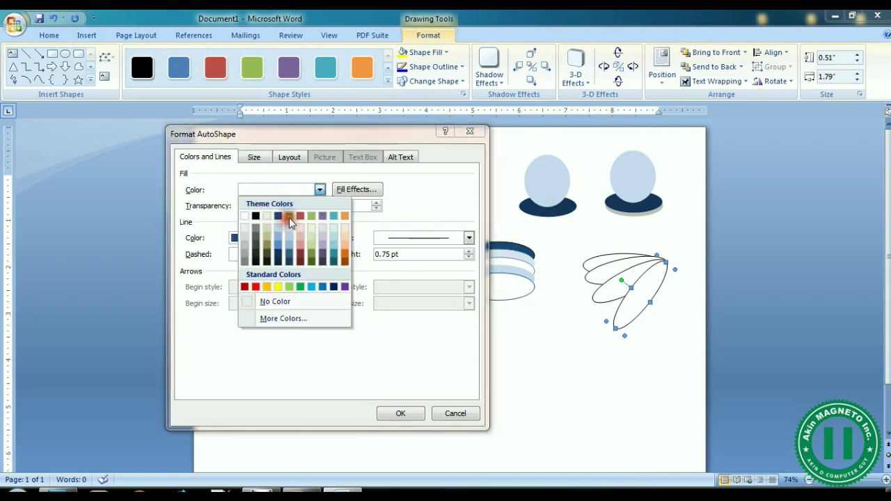
pyautogui.click(281, 216)
pyautogui.click(292, 237)
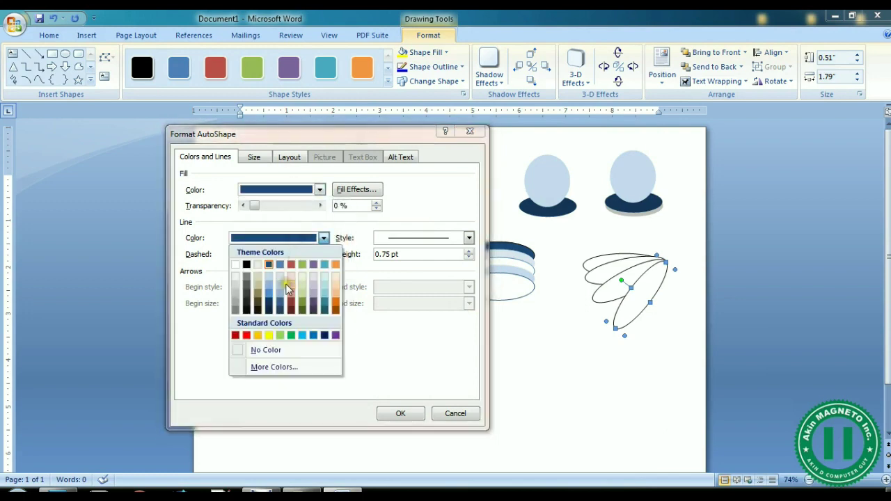
pyautogui.click(282, 349)
pyautogui.click(399, 414)
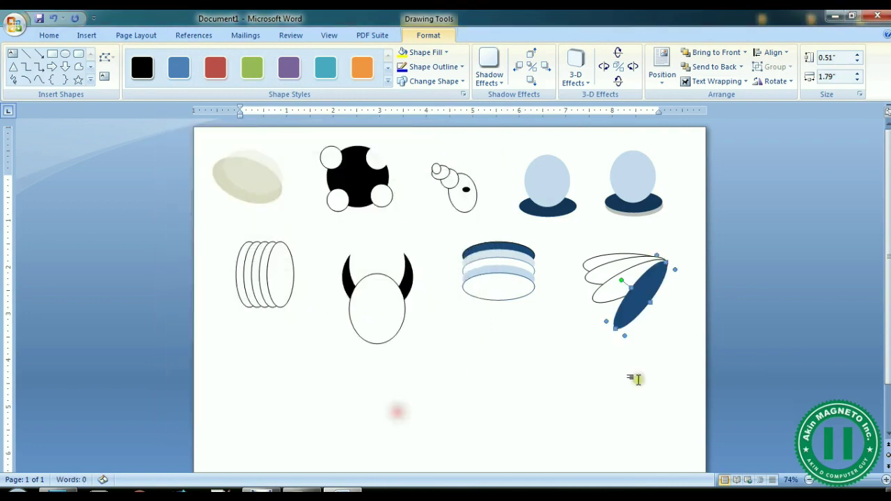
pyautogui.click(637, 379)
# Give the middle ellipse a dark blue outline and light blue fill
pyautogui.click(607, 291)
pyautogui.rightClick(612, 289)
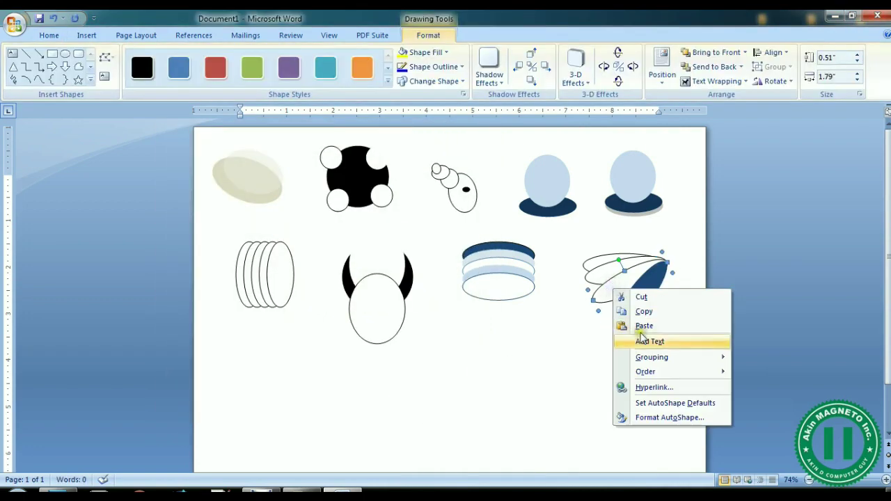
pyautogui.click(653, 417)
pyautogui.click(296, 237)
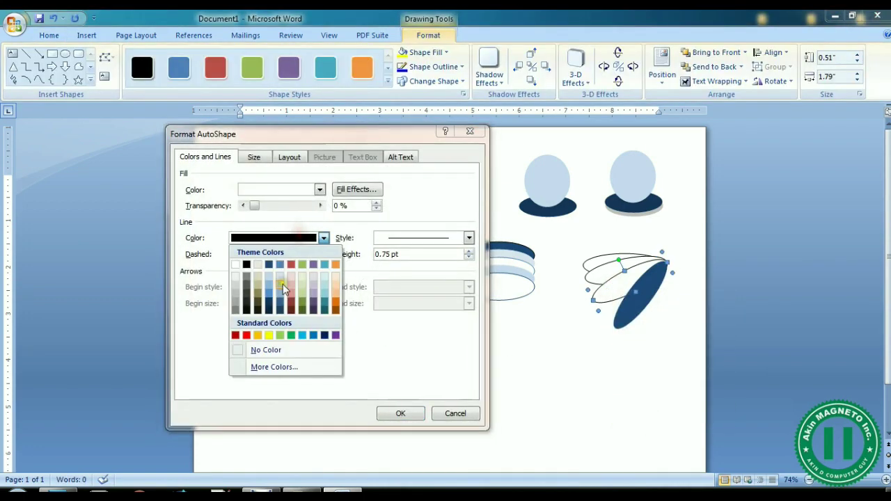
pyautogui.click(269, 265)
pyautogui.click(296, 188)
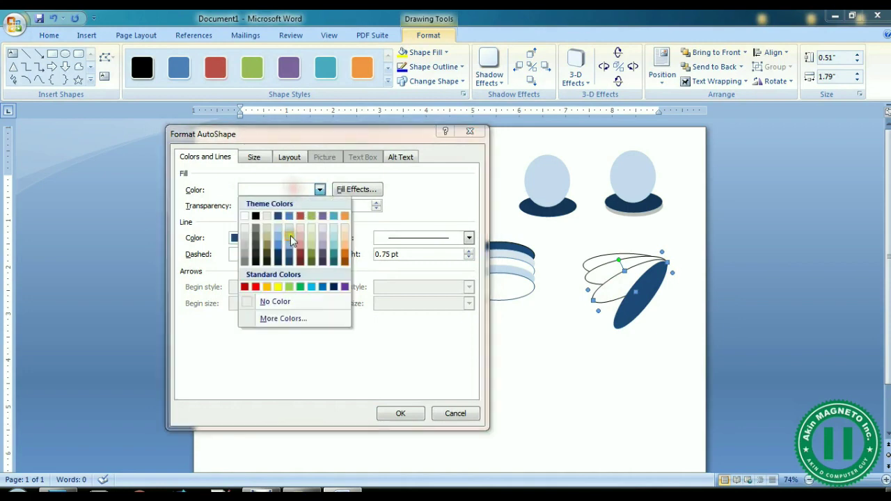
pyautogui.click(280, 239)
pyautogui.click(395, 412)
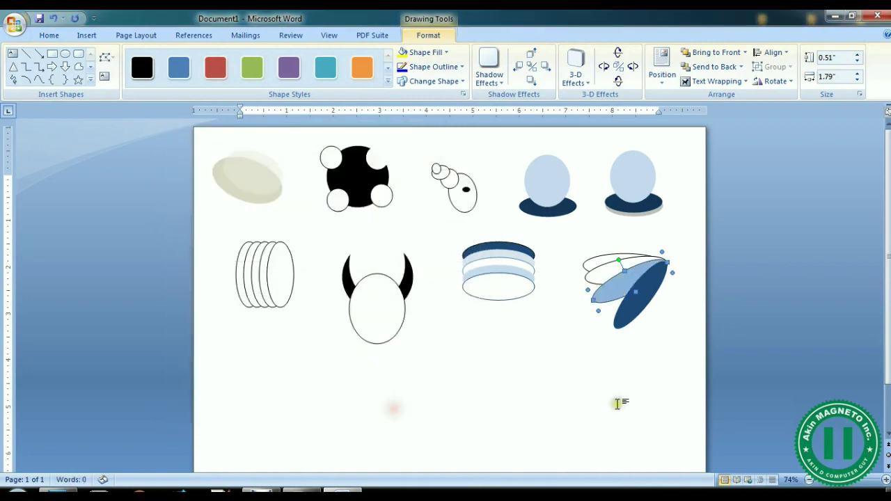
pyautogui.click(617, 404)
# Fill the outlined white ellipse a lighter blue and remove its outline
pyautogui.click(643, 293)
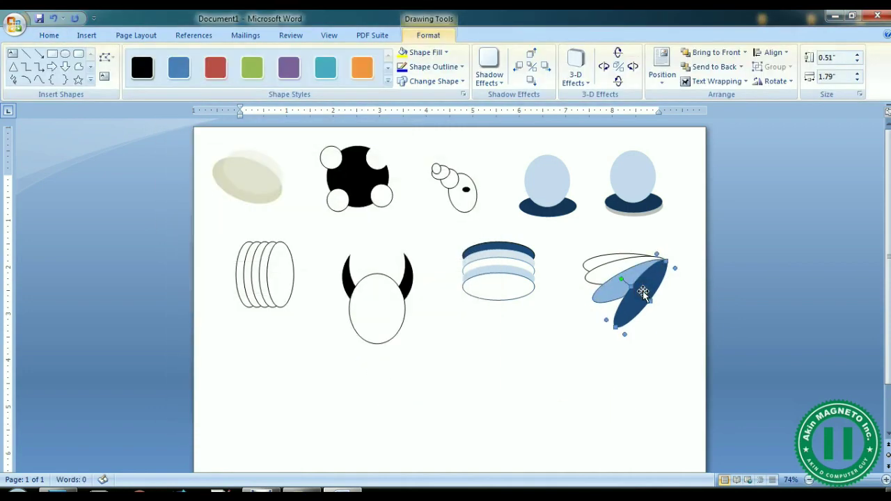
pyautogui.click(686, 328)
pyautogui.click(616, 265)
pyautogui.rightClick(615, 265)
pyautogui.click(671, 393)
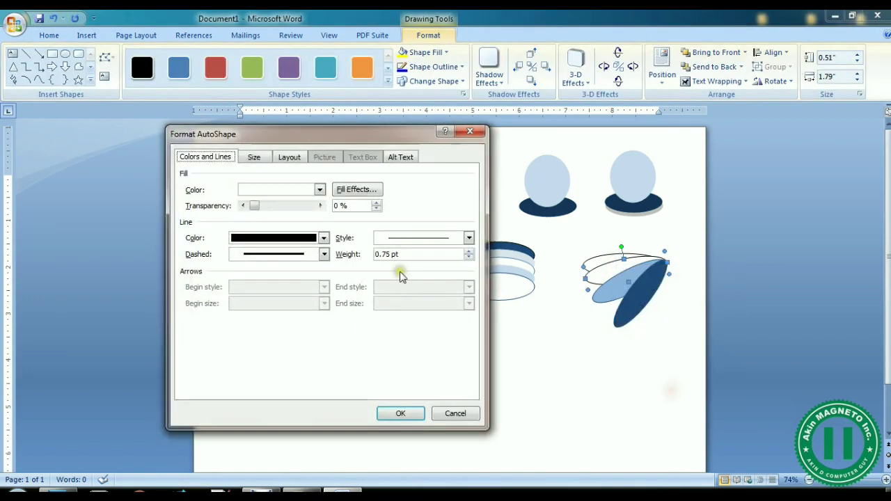
pyautogui.click(282, 190)
pyautogui.click(278, 216)
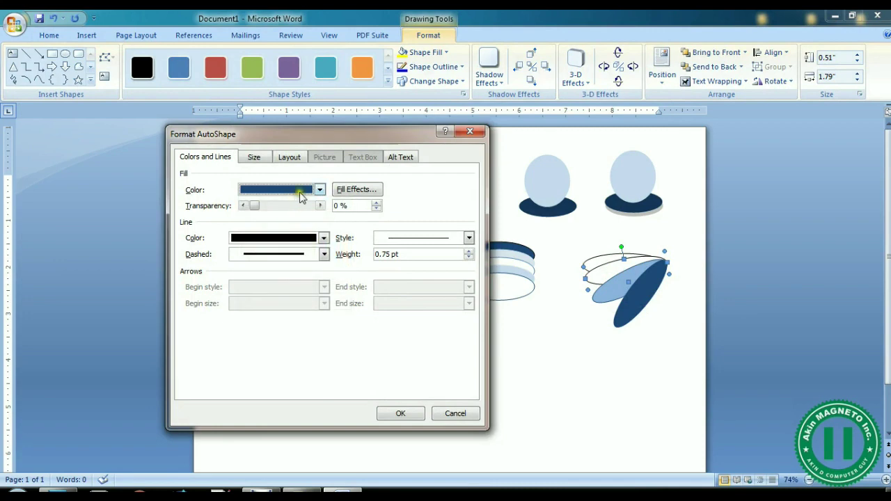
pyautogui.click(303, 195)
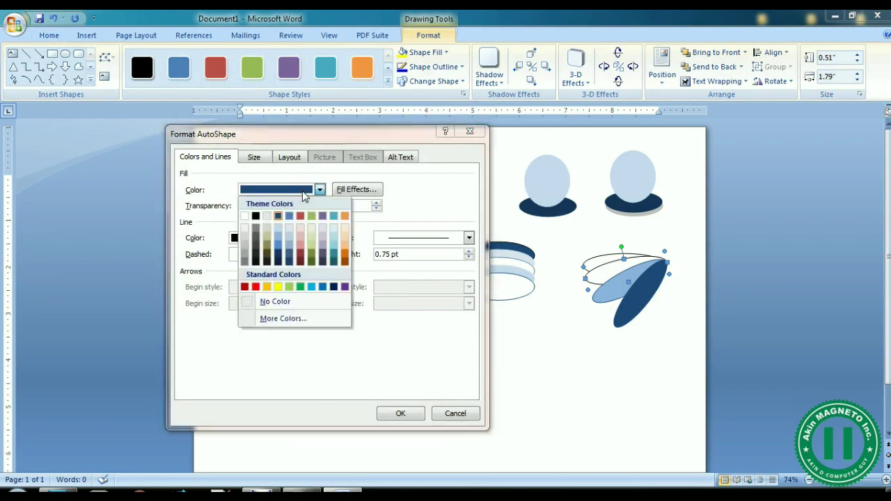
pyautogui.click(279, 244)
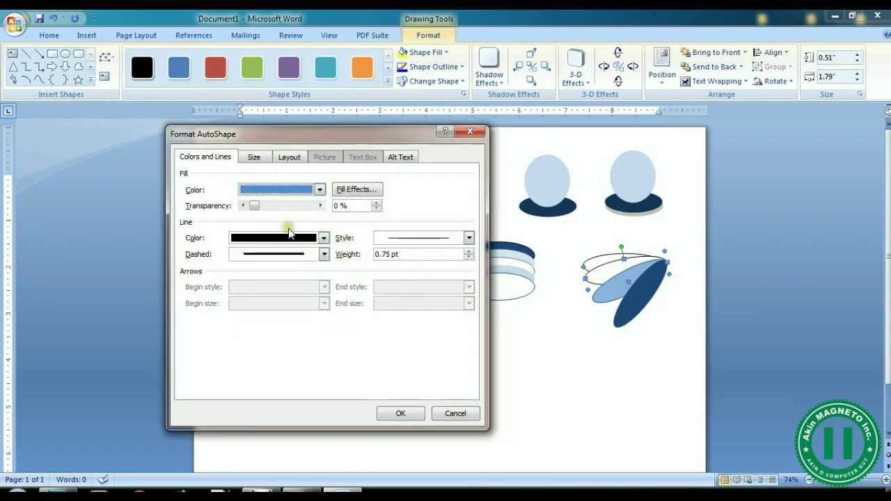
pyautogui.click(324, 238)
pyautogui.click(271, 350)
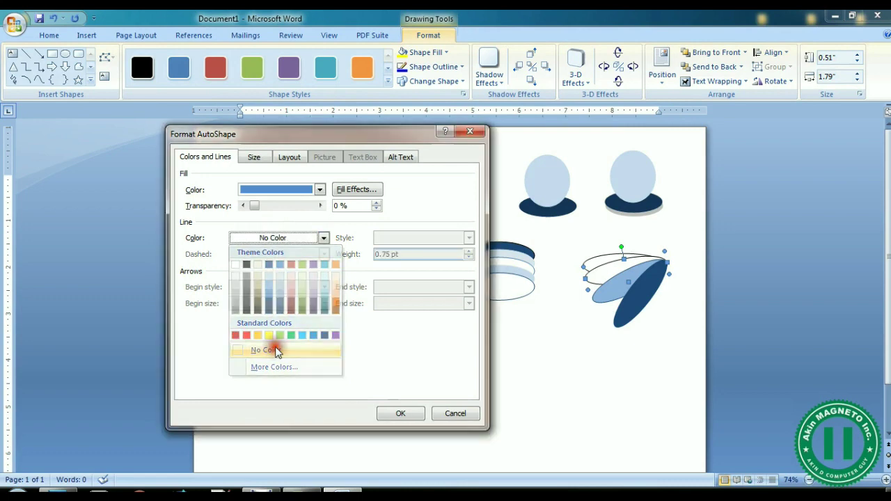
pyautogui.click(400, 413)
pyautogui.click(562, 390)
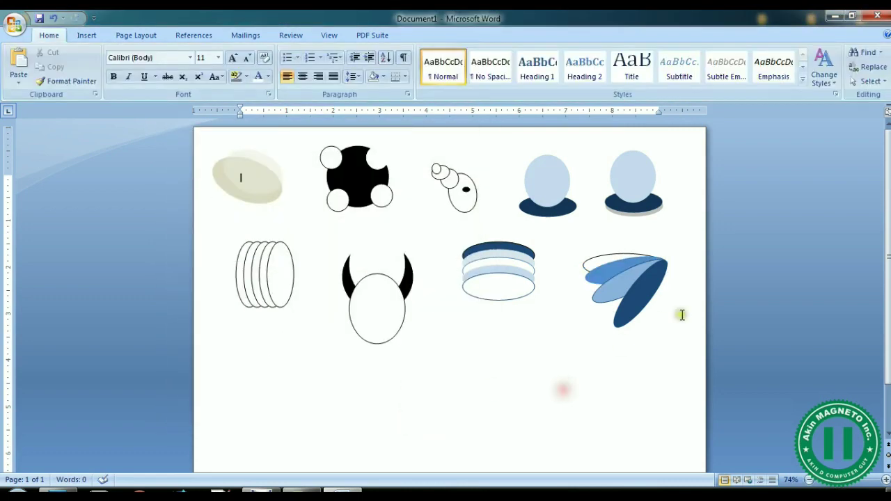
# Fill the remaining top ellipse pale blue with no outline
pyautogui.click(604, 256)
pyautogui.rightClick(611, 259)
pyautogui.click(665, 387)
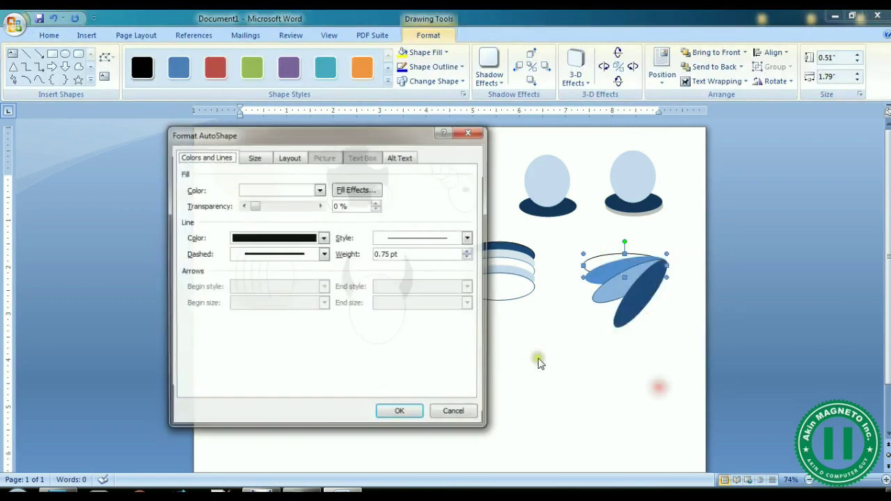
pyautogui.click(273, 193)
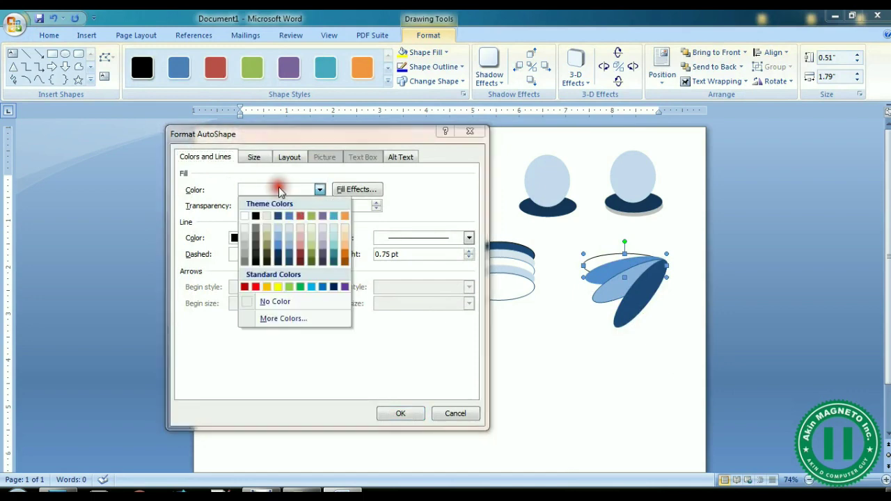
pyautogui.click(286, 227)
pyautogui.click(309, 238)
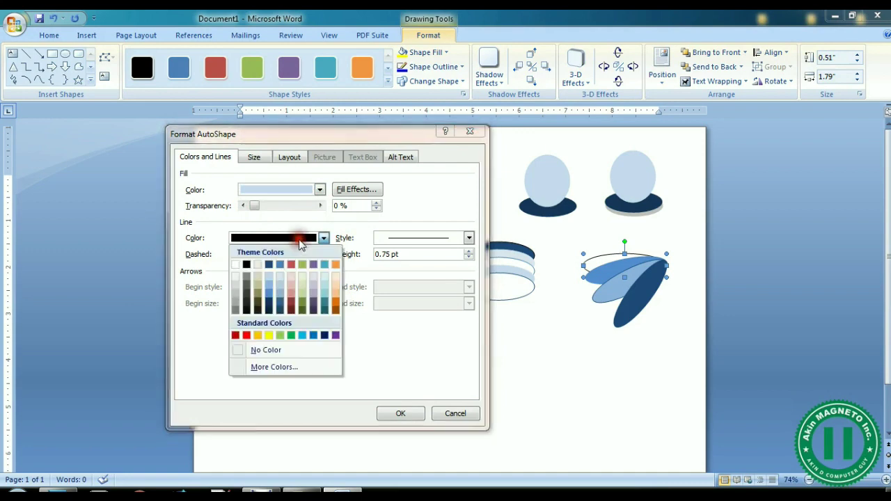
pyautogui.click(276, 354)
pyautogui.click(400, 413)
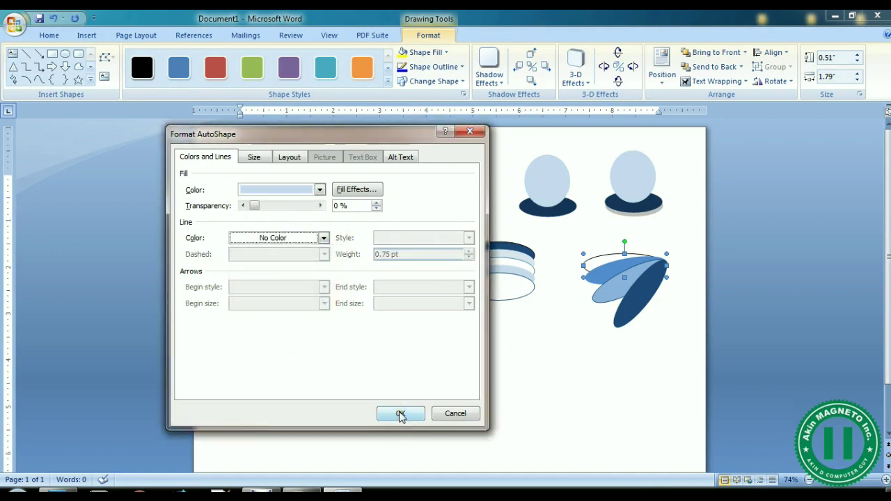
pyautogui.click(678, 338)
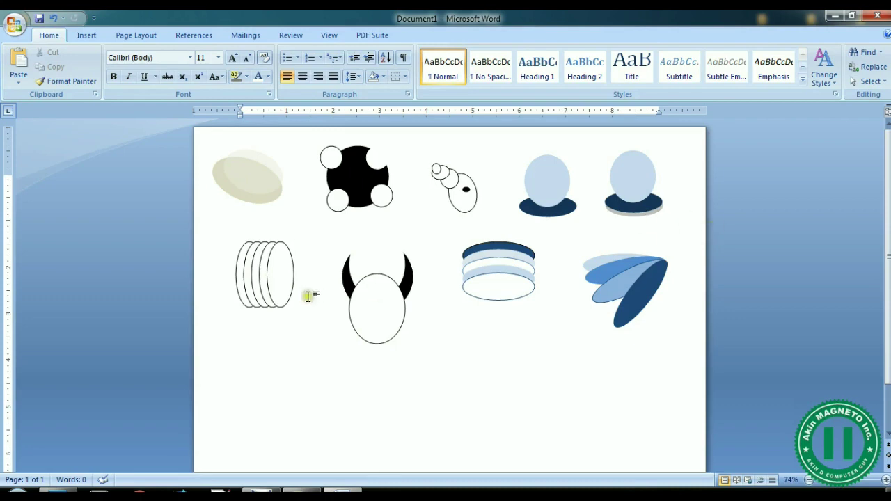
pyautogui.scroll(-2, 888, 258)
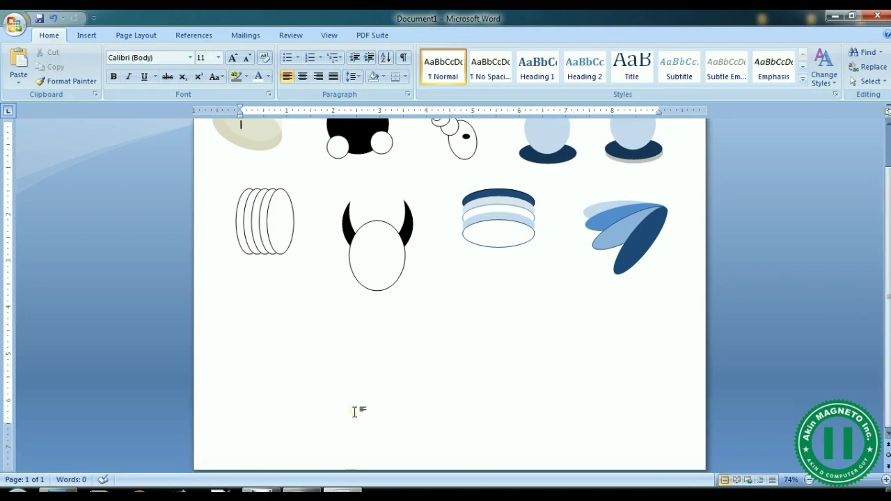
pyautogui.scroll(2, 241, 178)
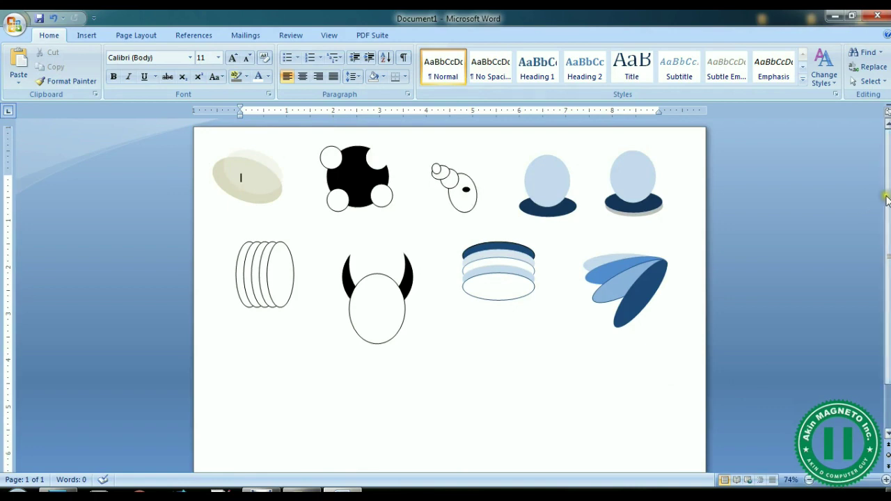
pyautogui.scroll(-2, 240, 175)
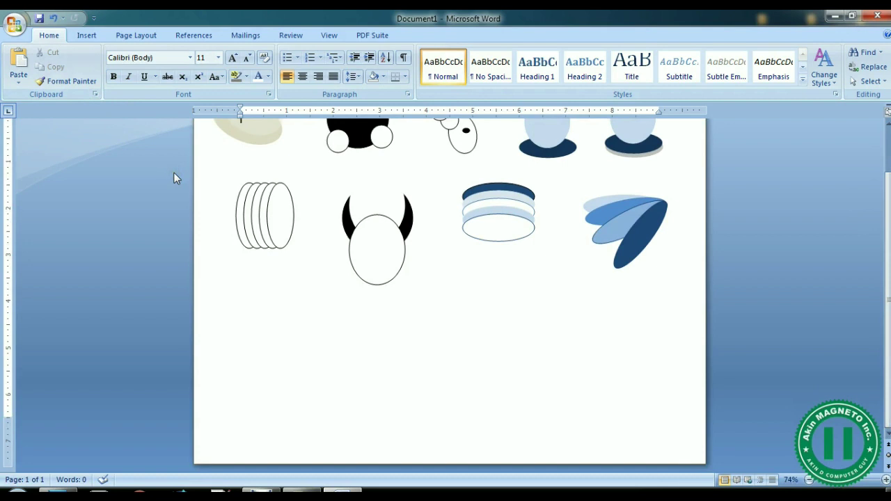
# Draw a circle below the horned drawing and zoom in on it
pyautogui.click(86, 35)
pyautogui.click(198, 66)
pyautogui.click(239, 113)
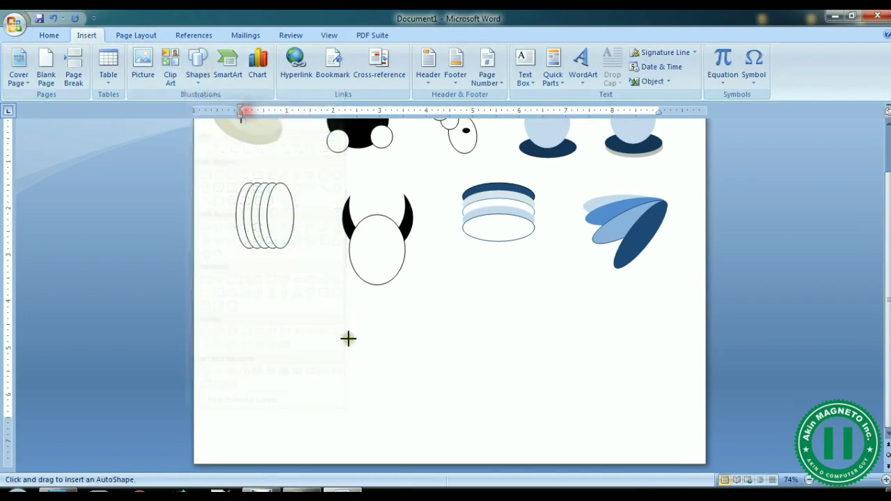
pyautogui.moveTo(272, 320)
pyautogui.mouseDown()
pyautogui.moveTo(310, 378)
pyautogui.moveTo(327, 379)
pyautogui.mouseUp()
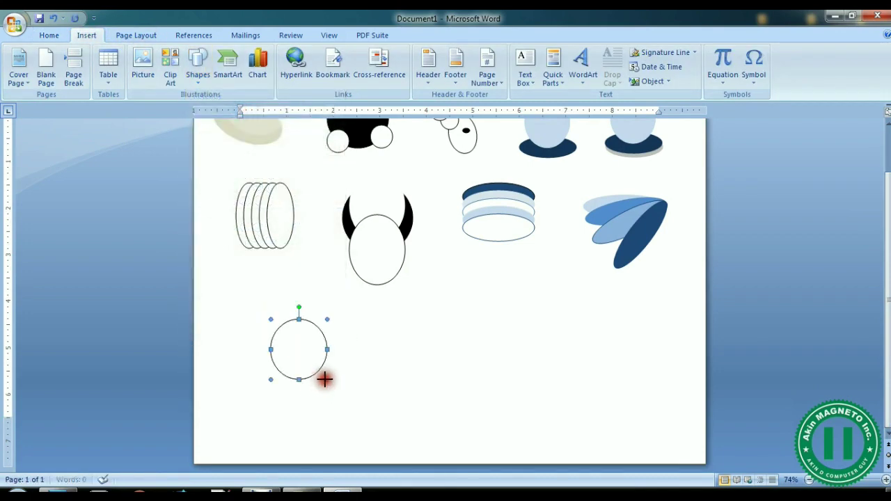
pyautogui.moveTo(840, 484); pyautogui.dragTo(863, 480)
pyautogui.scroll(2, 446, 278)
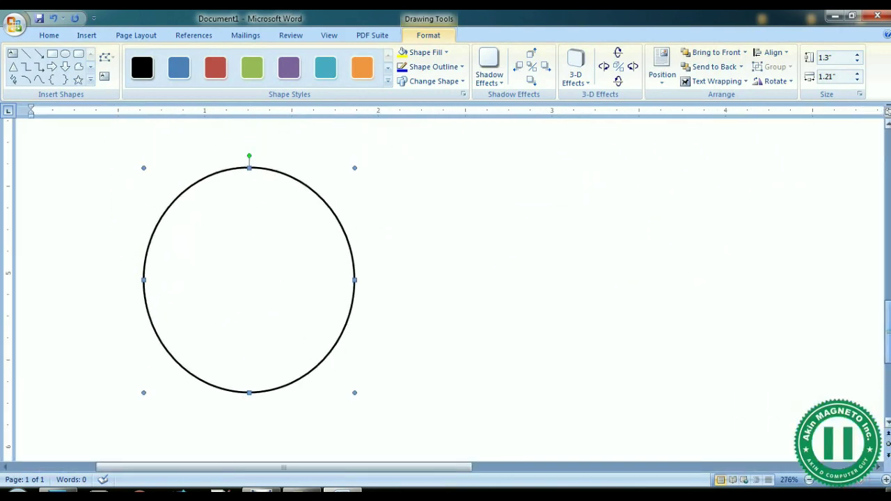
pyautogui.moveTo(302, 284); pyautogui.dragTo(311, 303)
# Draw a second circle overlapping the first's upper right, resizing and positioning it
pyautogui.click(65, 54)
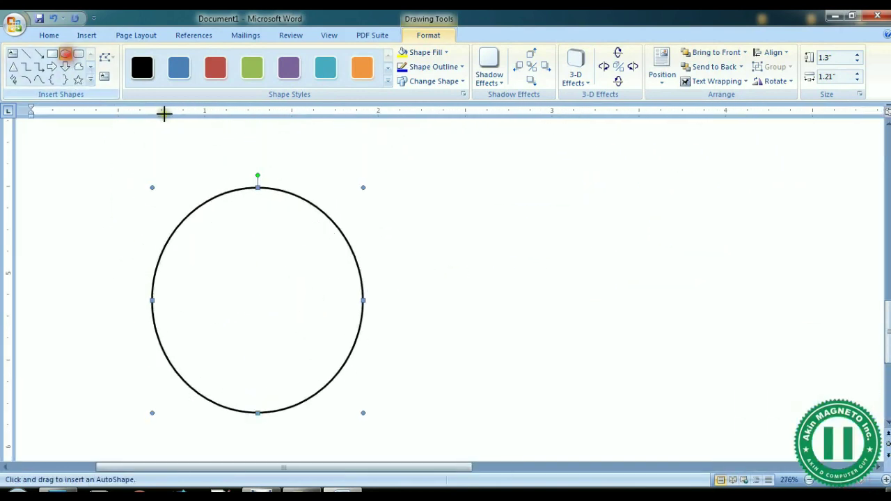
pyautogui.moveTo(325, 275); pyautogui.dragTo(377, 350)
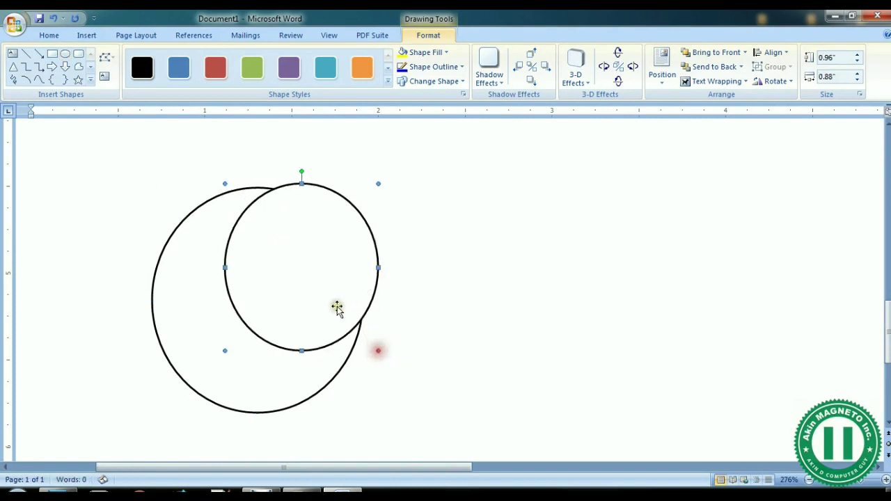
pyautogui.moveTo(313, 286); pyautogui.dragTo(291, 267)
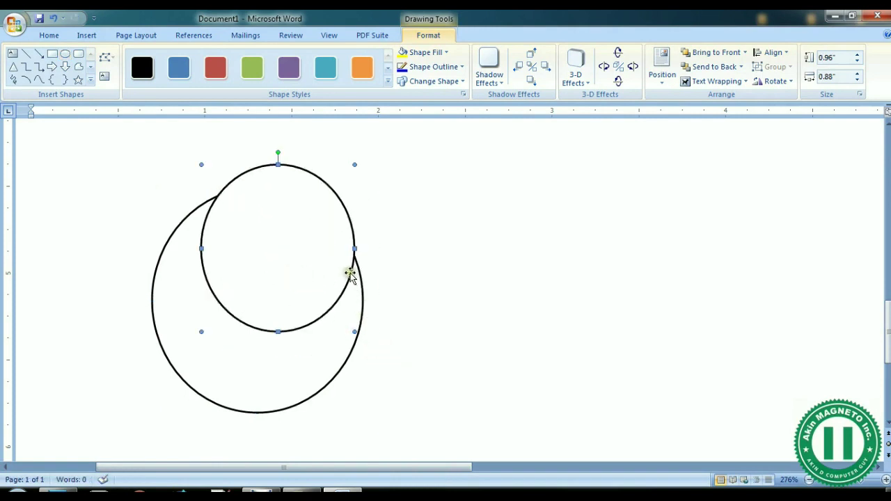
pyautogui.click(357, 334)
pyautogui.click(314, 292)
pyautogui.moveTo(354, 331); pyautogui.dragTo(389, 362)
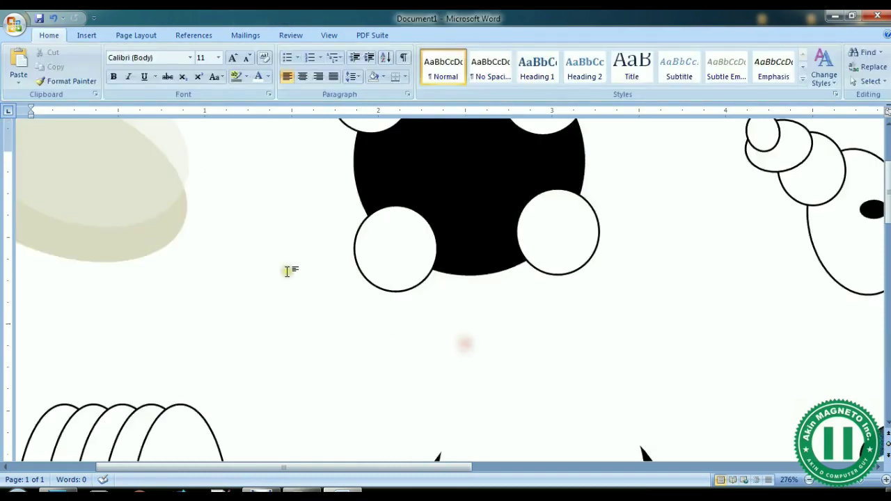
pyautogui.scroll(-15, 887, 226)
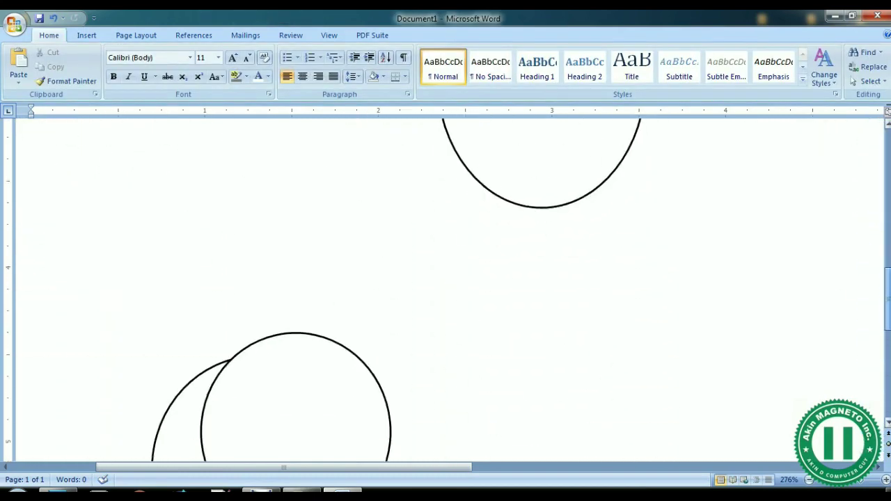
pyautogui.click(295, 288)
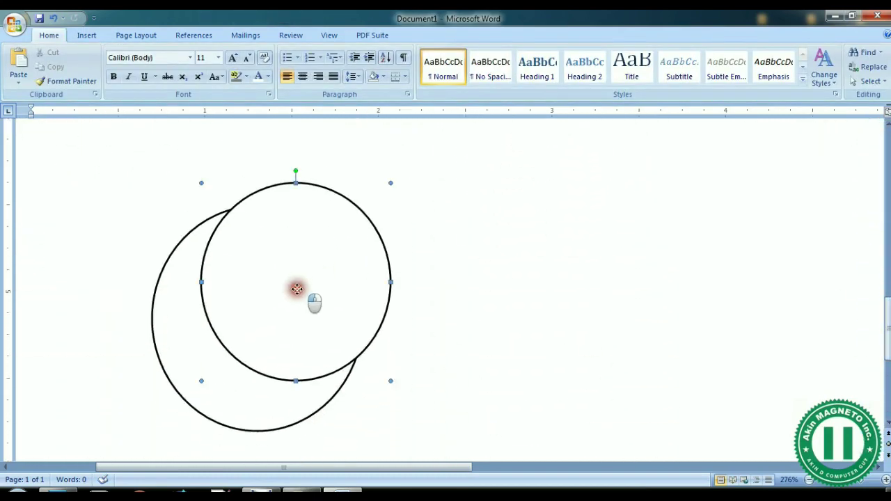
pyautogui.moveTo(313, 302); pyautogui.dragTo(300, 307)
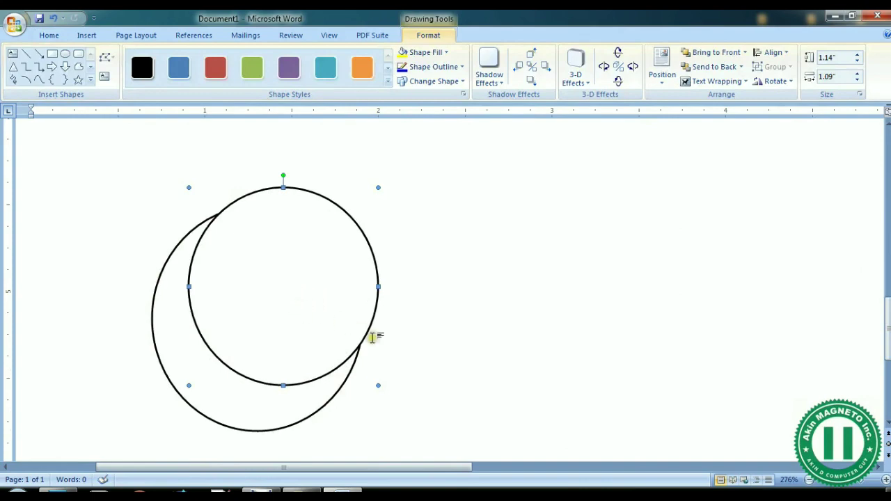
# Fill the bottom circle black to form the crescent
pyautogui.rightClick(233, 401)
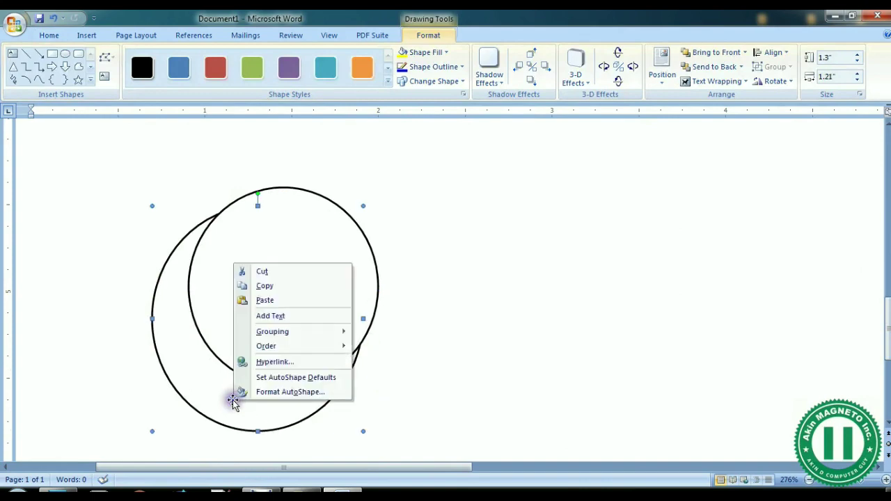
pyautogui.click(315, 392)
pyautogui.click(319, 189)
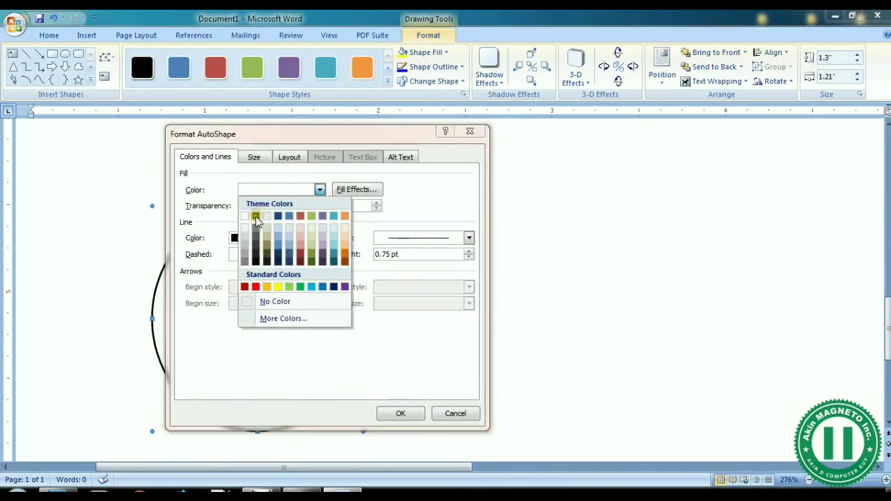
pyautogui.click(256, 216)
pyautogui.click(400, 413)
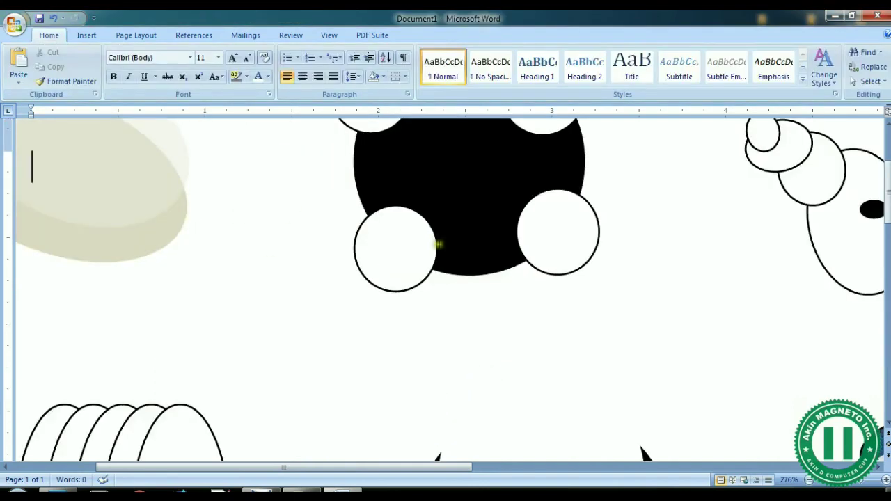
pyautogui.scroll(-10, 439, 244)
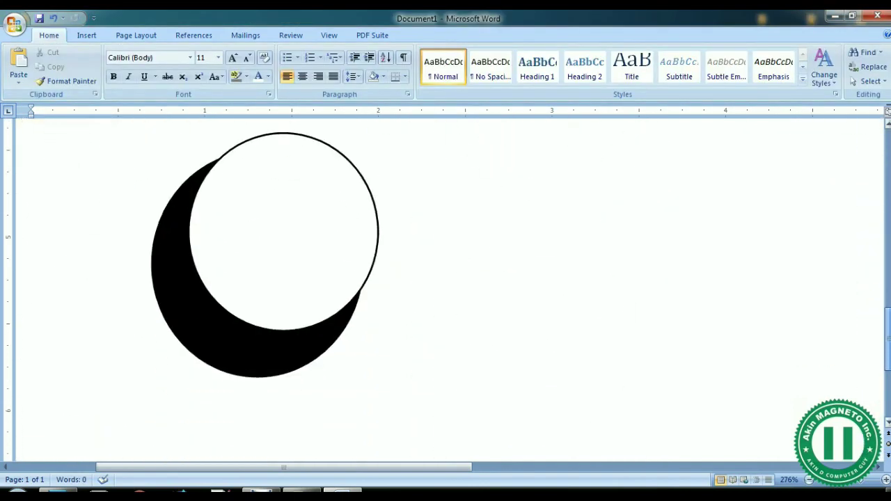
# Draw a tiny white oval dot on the crescent's left edge
pyautogui.click(87, 35)
pyautogui.click(190, 63)
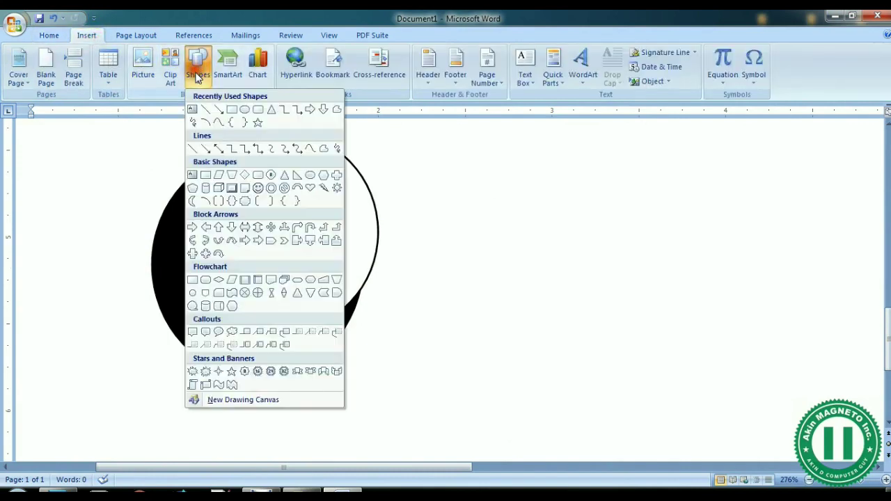
pyautogui.click(237, 112)
pyautogui.moveTo(162, 242)
pyautogui.mouseDown()
pyautogui.moveTo(199, 277)
pyautogui.moveTo(184, 269)
pyautogui.mouseUp()
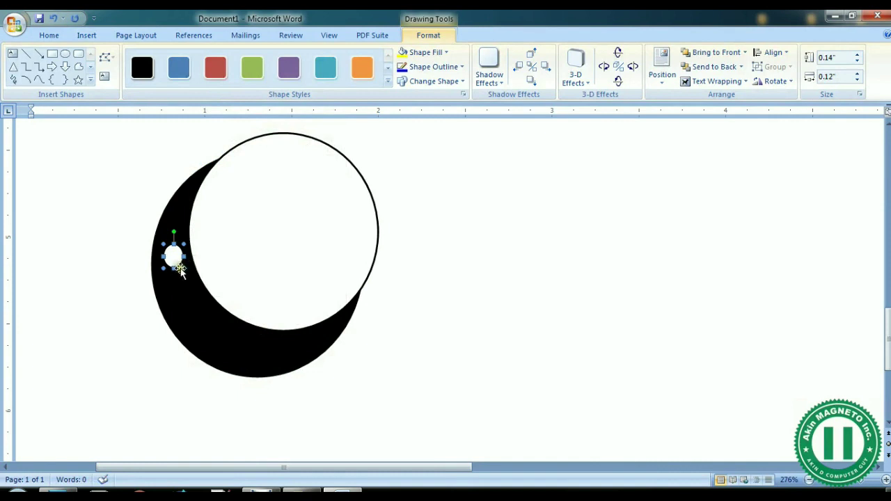
pyautogui.click(173, 257)
pyautogui.moveTo(173, 256); pyautogui.dragTo(165, 245)
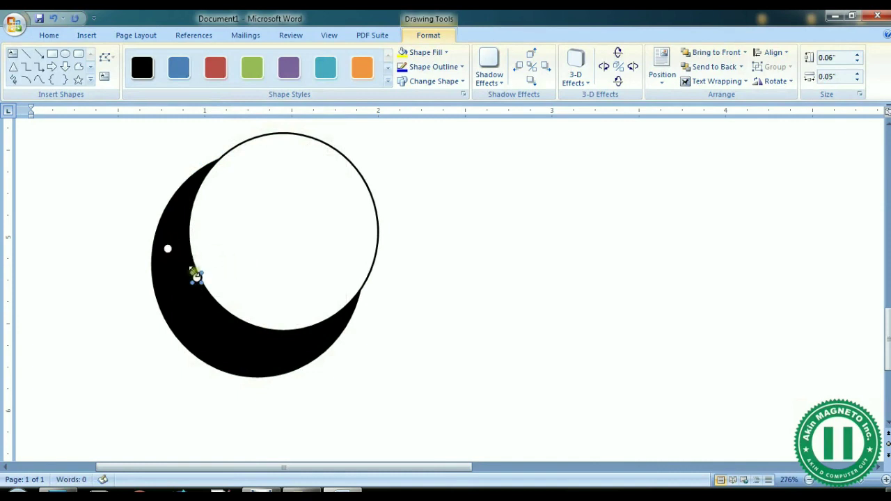
# Paste copies of the white dot and place them along the crescent's edge
pyautogui.moveTo(199, 279); pyautogui.dragTo(168, 287)
pyautogui.hotkey('ctrl', 'v')
pyautogui.hotkey('ctrl', 'v')
pyautogui.hotkey('ctrl', 'v')
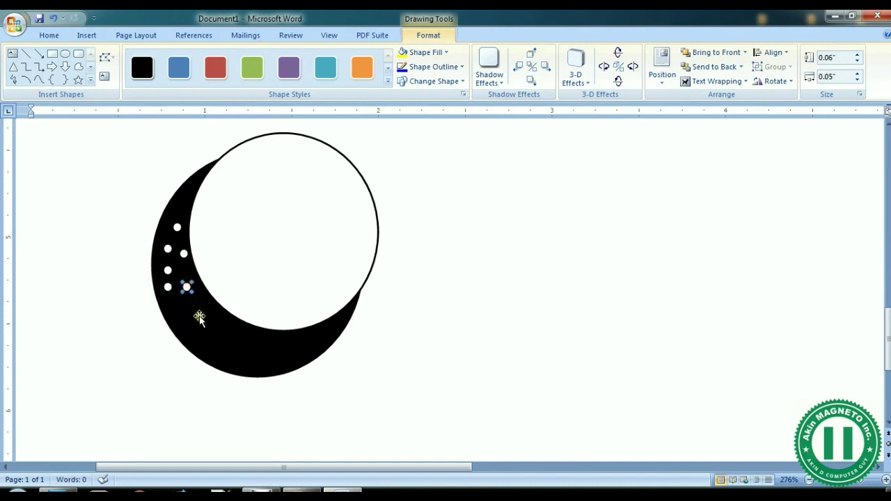
pyautogui.hotkey('ctrl', 'v')
pyautogui.moveTo(219, 316)
pyautogui.mouseDown()
pyautogui.moveTo(174, 307)
pyautogui.moveTo(222, 309)
pyautogui.moveTo(197, 308)
pyautogui.moveTo(189, 327)
pyautogui.moveTo(219, 363)
pyautogui.mouseUp()
pyautogui.hotkey('ctrl', 'v')
pyautogui.hotkey('ctrl', 'v')
pyautogui.hotkey('ctrl', 'v')
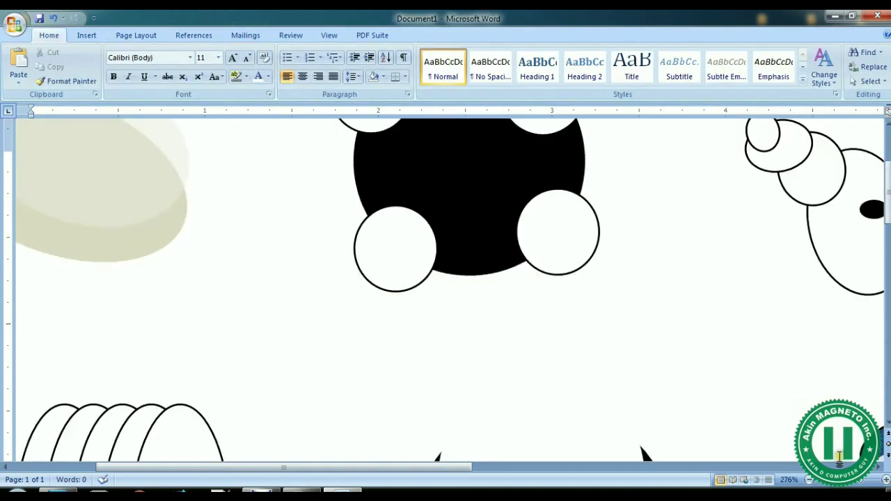
# Add a second column of pasted white dots inside the crescent
pyautogui.click(808, 479)
pyautogui.scroll(-10, 364, 318)
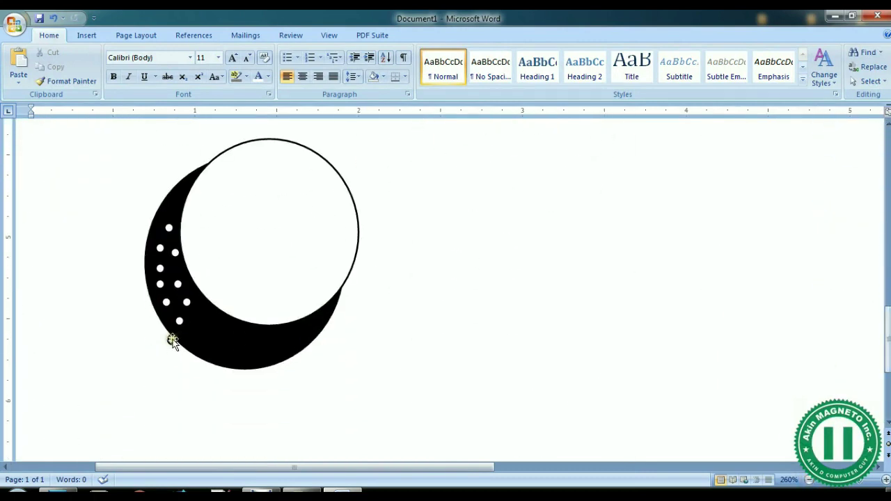
pyautogui.moveTo(172, 341)
pyautogui.mouseDown()
pyautogui.moveTo(223, 339)
pyautogui.moveTo(200, 321)
pyautogui.mouseUp()
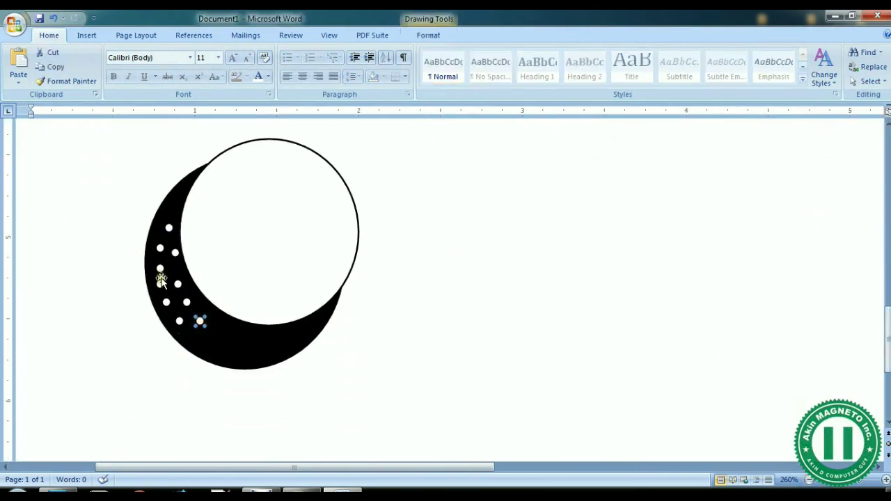
pyautogui.hotkey('ctrl', 'v')
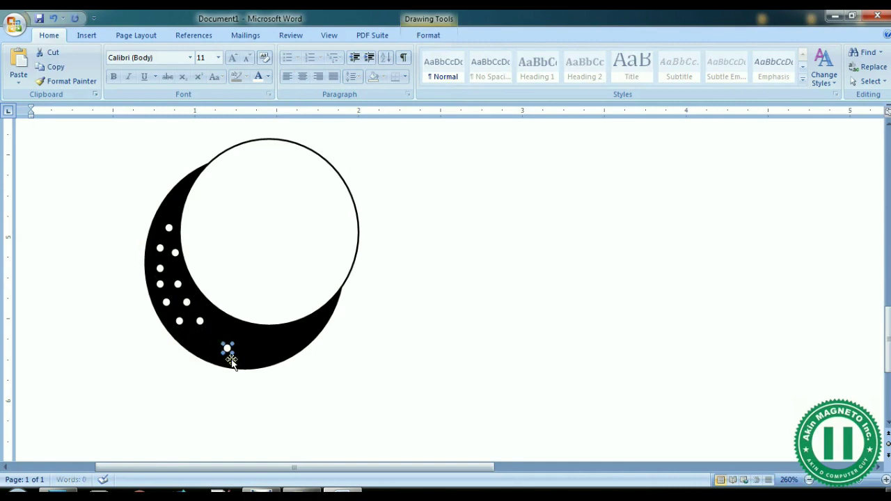
pyautogui.moveTo(197, 343)
pyautogui.mouseDown()
pyautogui.moveTo(201, 355)
pyautogui.moveTo(229, 318)
pyautogui.moveTo(244, 342)
pyautogui.moveTo(216, 348)
pyautogui.moveTo(244, 344)
pyautogui.moveTo(235, 341)
pyautogui.moveTo(238, 350)
pyautogui.mouseUp()
pyautogui.hotkey('ctrl', 'v')
pyautogui.hotkey('ctrl', 'v')
pyautogui.hotkey('ctrl', 'v')
pyautogui.click(423, 382)
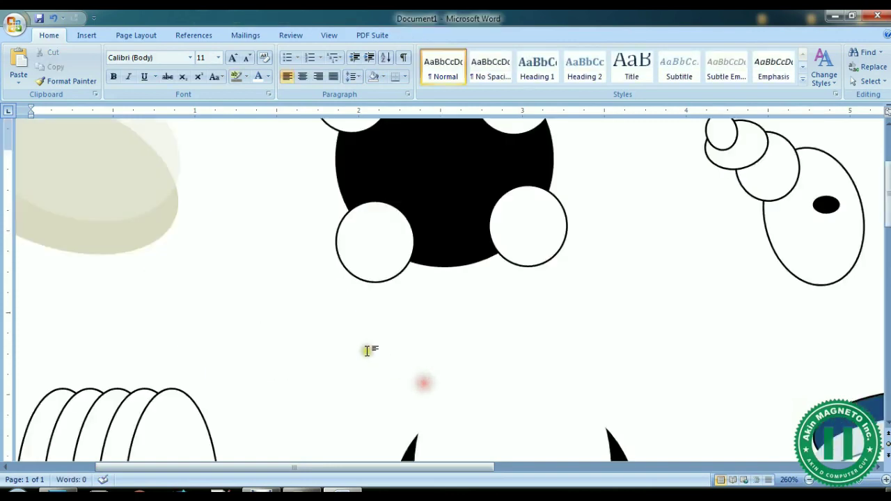
pyautogui.scroll(-6, 869, 252)
# Nudge the white circle slightly right and down, then pause the Debut recording
pyautogui.click(809, 481)
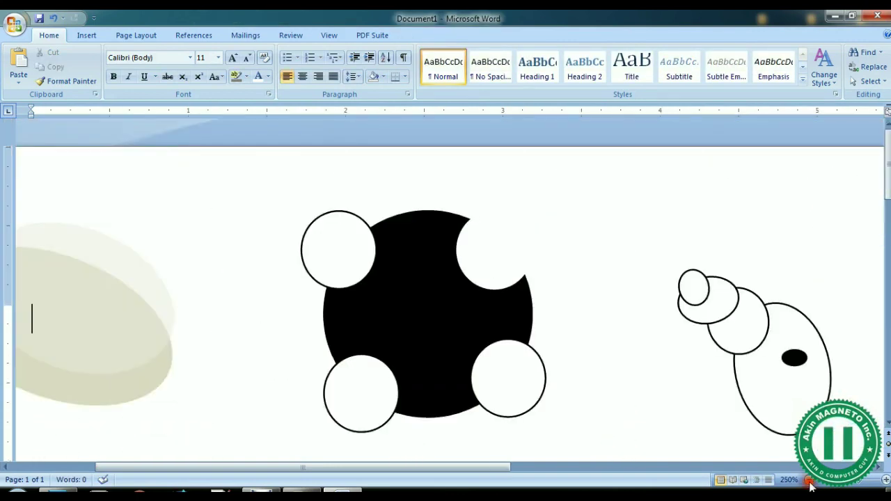
pyautogui.click(809, 480)
pyautogui.click(808, 480)
pyautogui.click(809, 480)
pyautogui.click(808, 480)
pyautogui.scroll(-6, 446, 279)
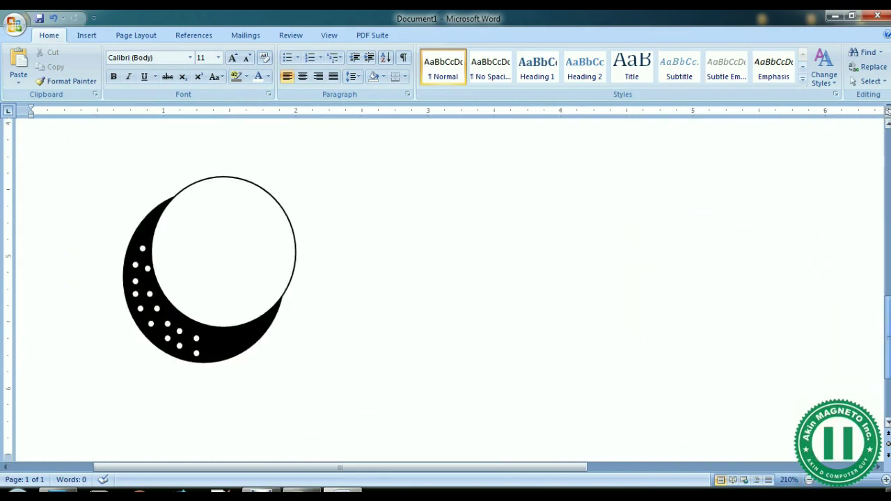
pyautogui.click(247, 269)
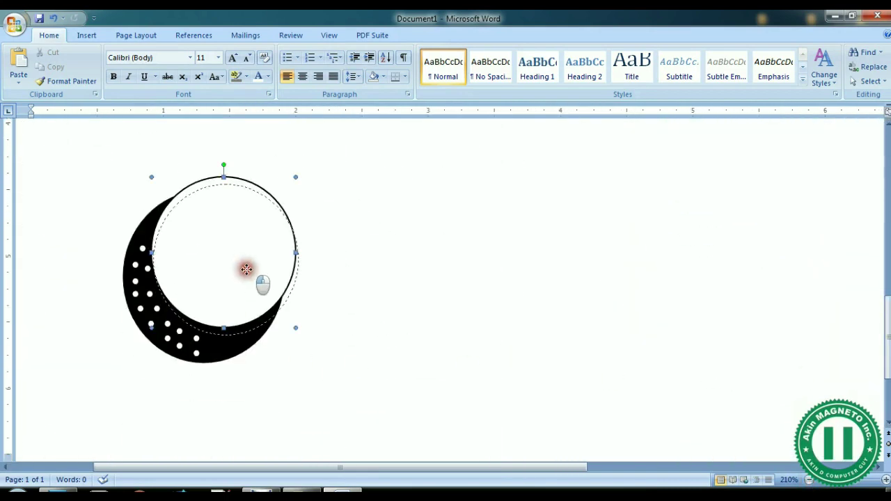
pyautogui.moveTo(247, 270); pyautogui.dragTo(248, 269)
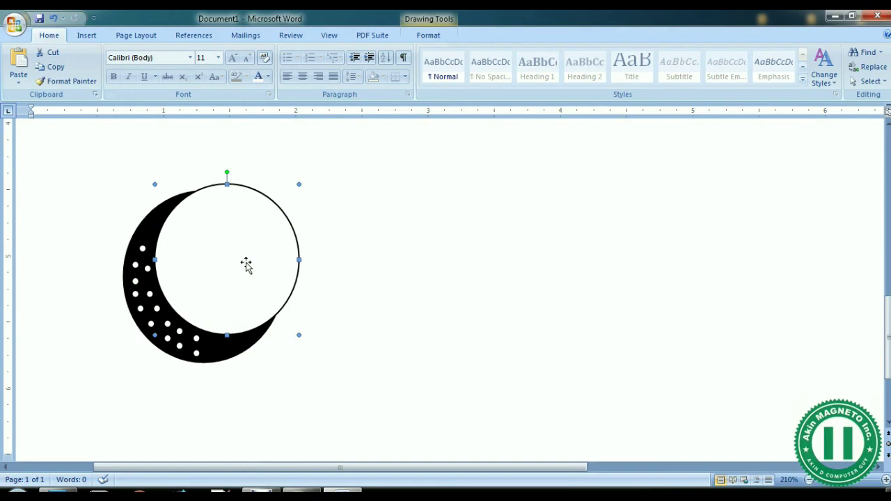
pyautogui.hotkey('alt', 'Tab')
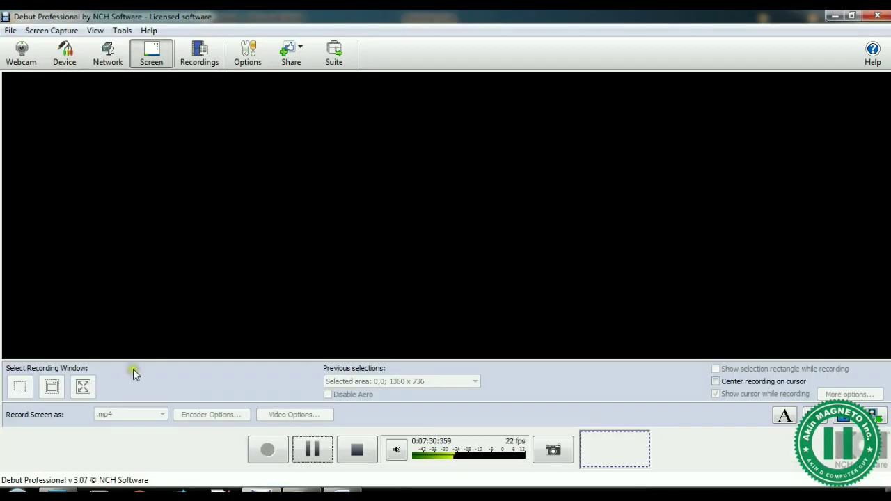
pyautogui.click(313, 451)
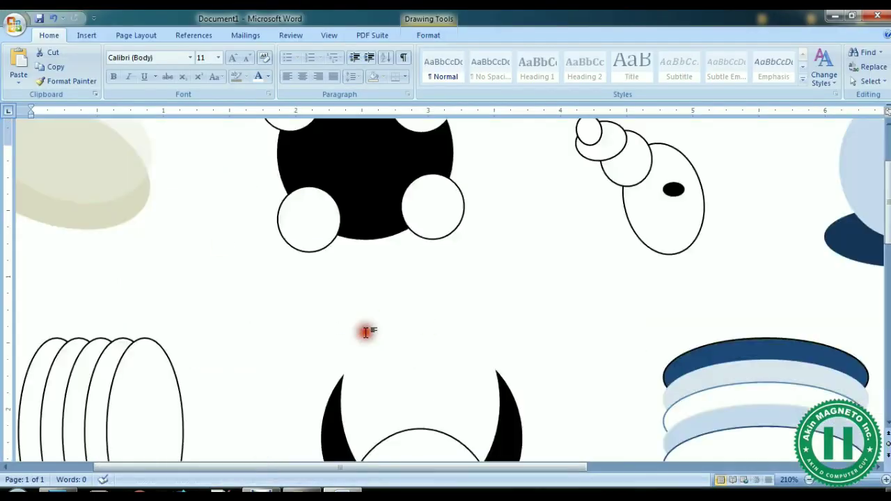
# Duplicate the white circle and shift the copy up and to the left
pyautogui.click(364, 332)
pyautogui.moveTo(887, 184)
pyautogui.mouseDown()
pyautogui.moveTo(887, 341)
pyautogui.moveTo(881, 334)
pyautogui.mouseUp()
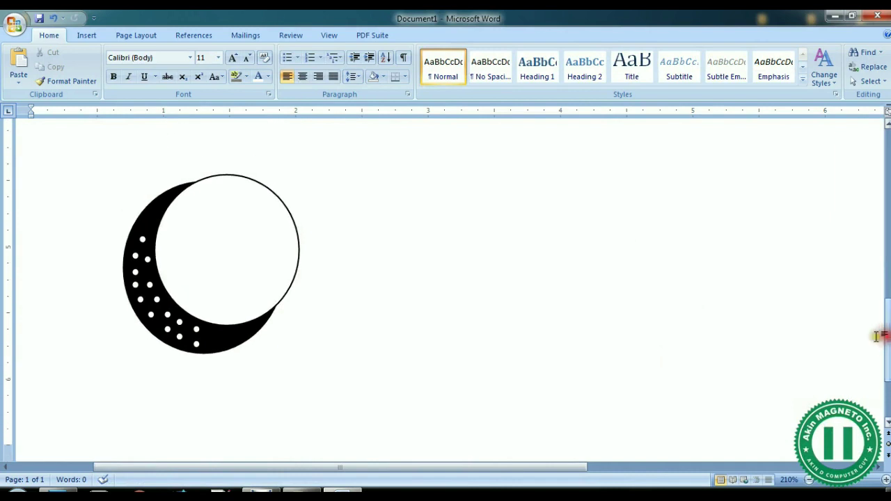
pyautogui.click(254, 261)
pyautogui.hotkey('ctrl', 'c')
pyautogui.hotkey('ctrl', 'v')
pyautogui.moveTo(241, 250); pyautogui.dragTo(227, 223)
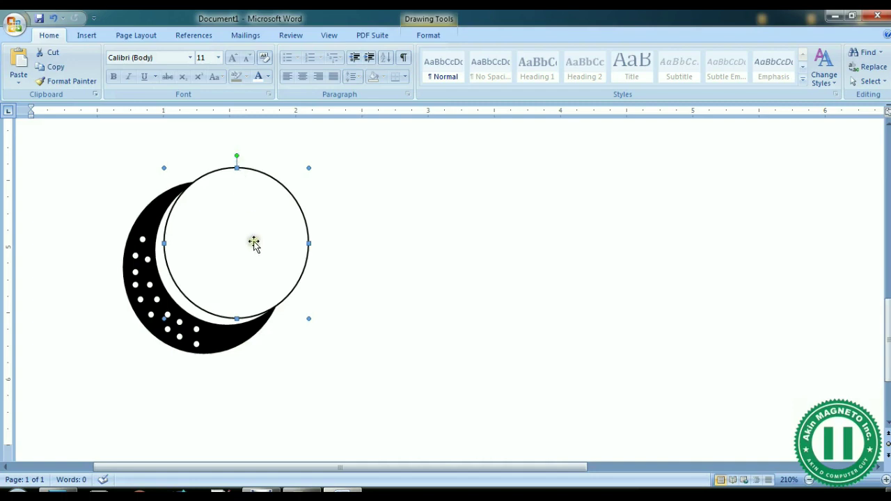
# Fill the circle copy with black, then zoom out toward the whole page
pyautogui.rightClick(254, 243)
pyautogui.click(322, 371)
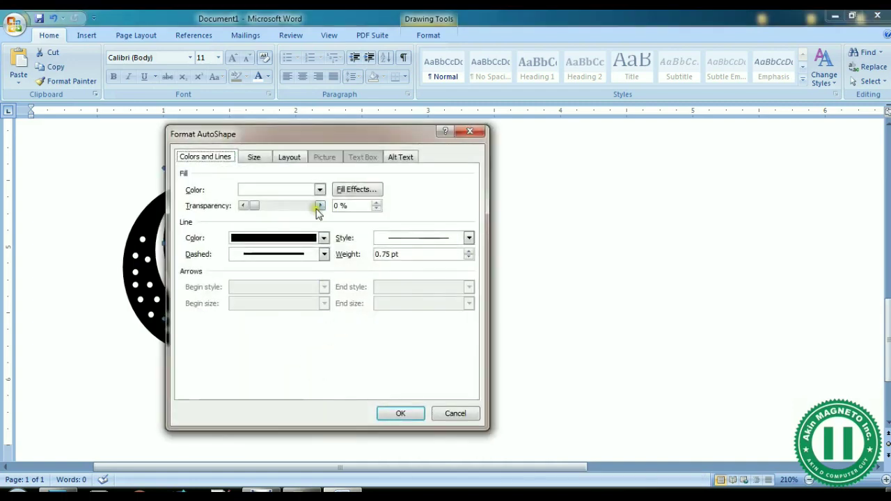
pyautogui.click(320, 189)
pyautogui.click(260, 213)
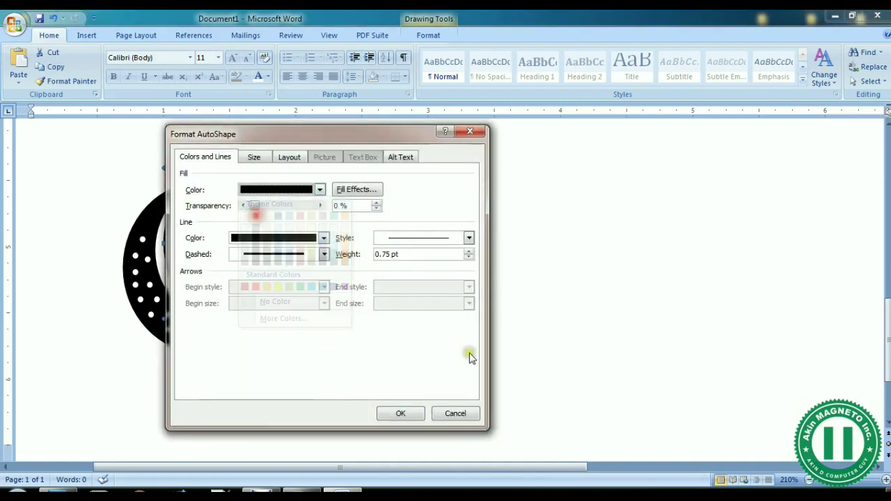
pyautogui.click(411, 414)
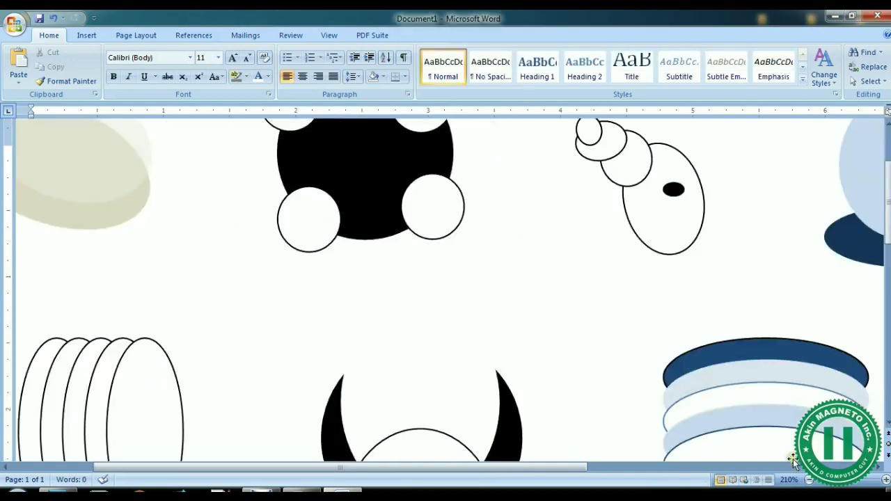
pyautogui.click(808, 479)
pyautogui.click(809, 480)
# Move the black circle off the moon to the right
pyautogui.click(809, 479)
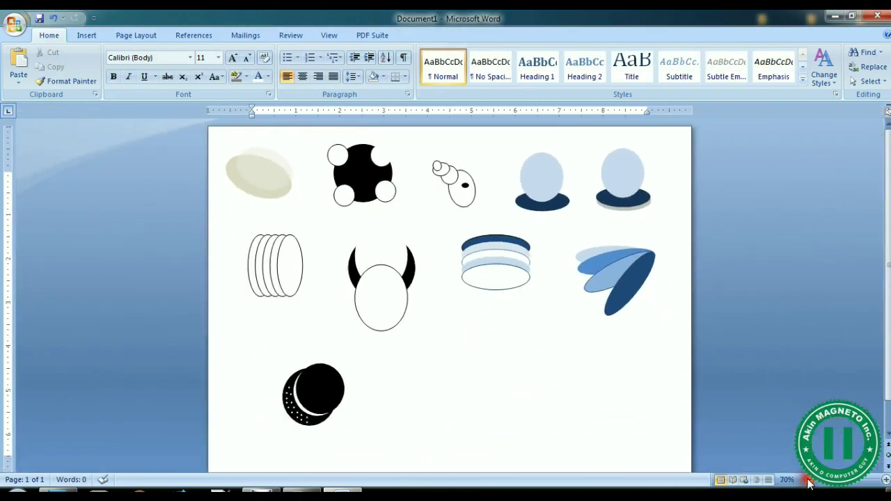
pyautogui.scroll(-1, 241, 143)
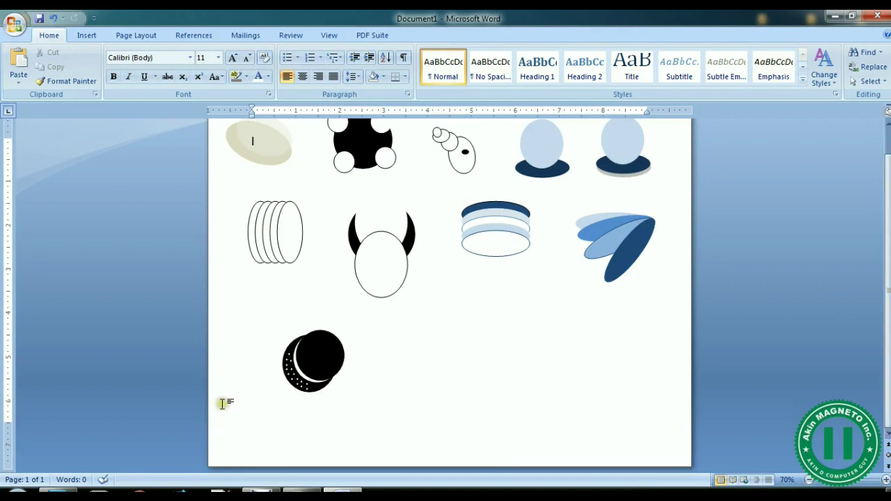
pyautogui.click(323, 359)
pyautogui.moveTo(323, 359); pyautogui.dragTo(426, 334)
# Resize the crescent's white circle to a height of 0.98 inches
pyautogui.click(322, 353)
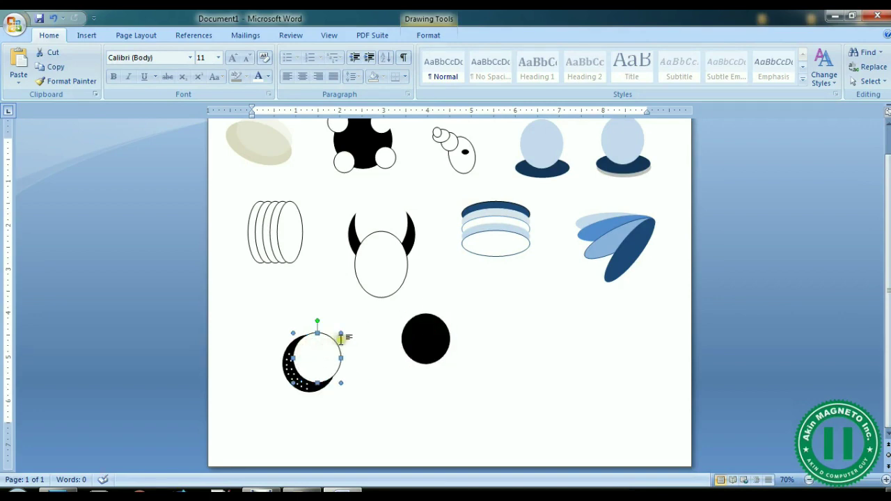
pyautogui.moveTo(342, 331); pyautogui.dragTo(337, 334)
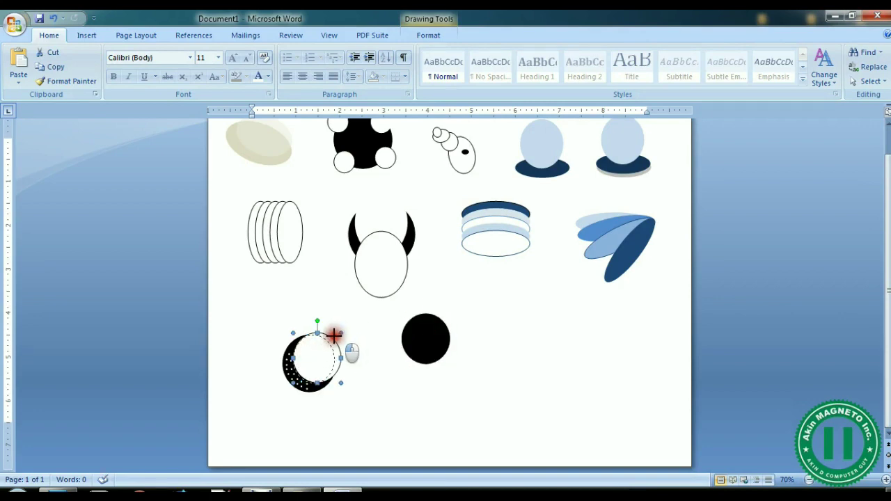
pyautogui.click(389, 341)
pyautogui.click(296, 366)
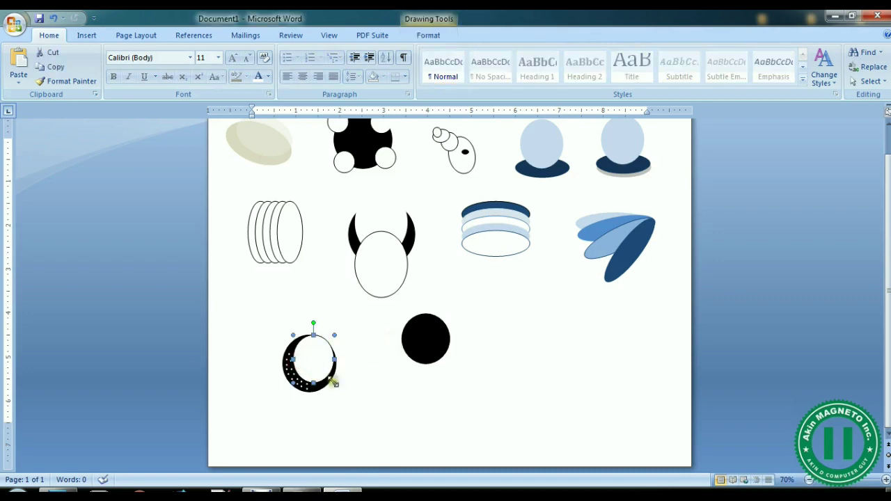
pyautogui.moveTo(337, 384); pyautogui.dragTo(339, 386)
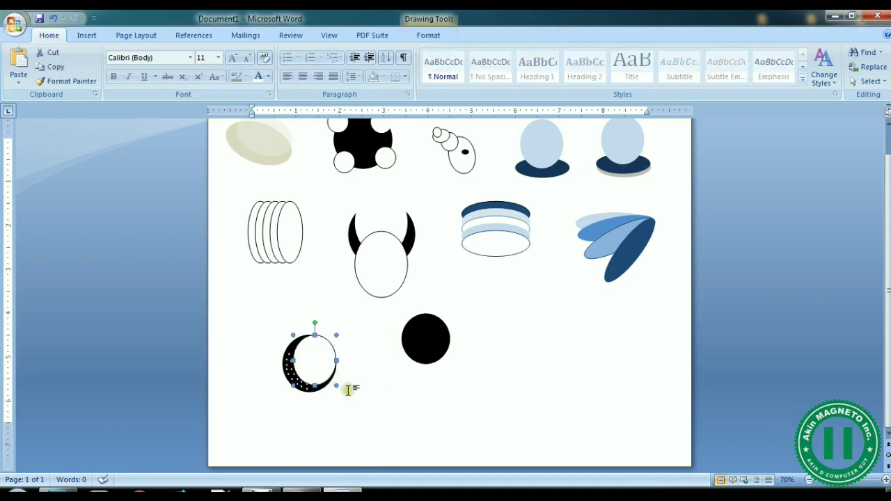
pyautogui.click(311, 359)
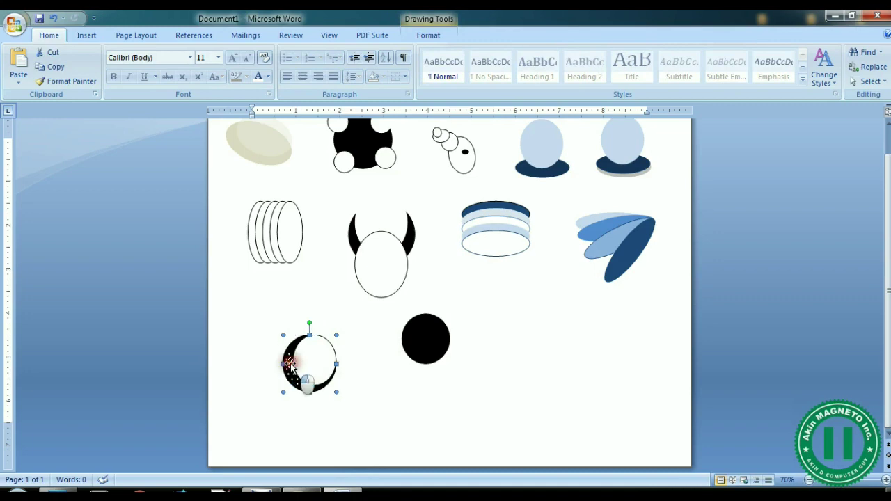
pyautogui.click(309, 360)
pyautogui.click(435, 35)
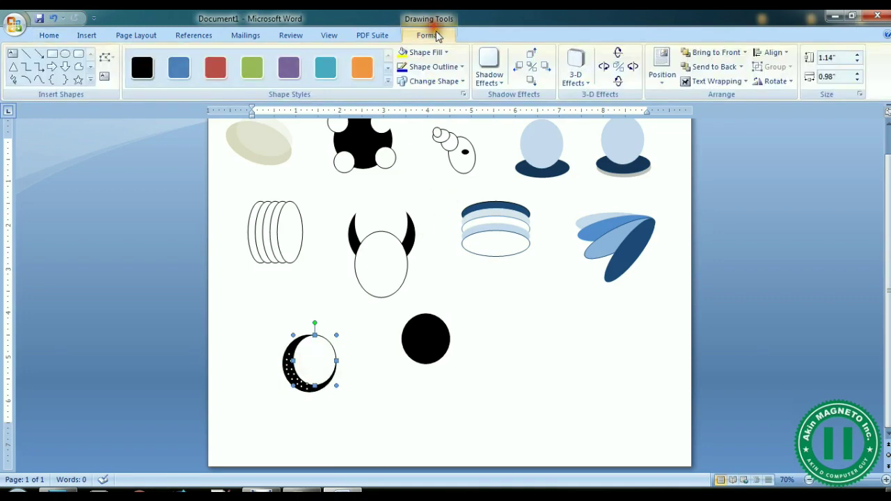
pyautogui.click(829, 58)
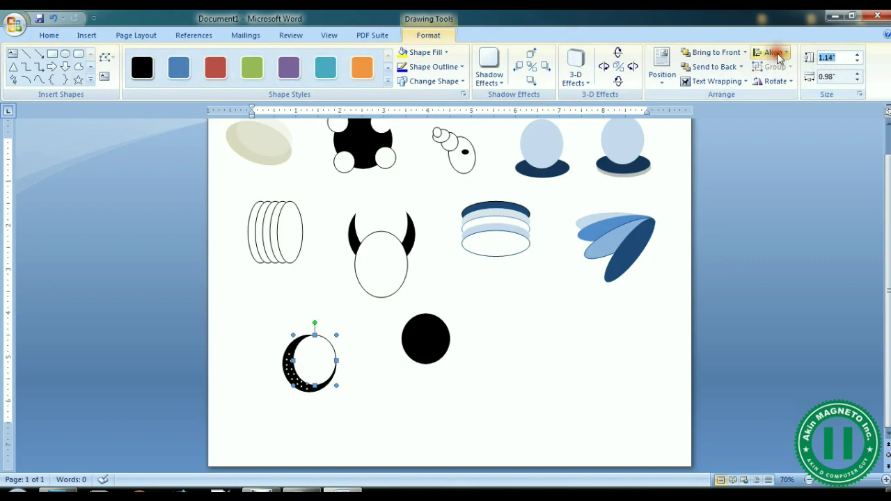
pyautogui.write('0.98')
pyautogui.press('Return')
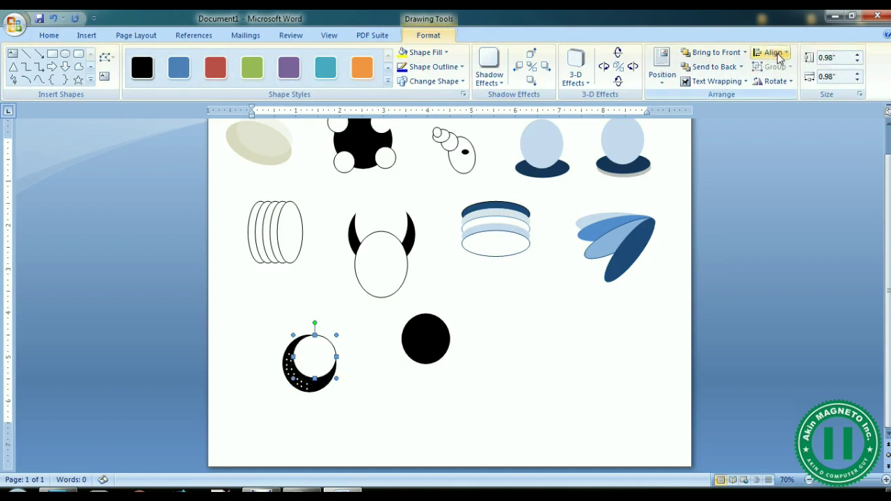
# Nudge the white circle into position with Ctrl+arrow keys
pyautogui.hotkey('ctrl', 'Down')
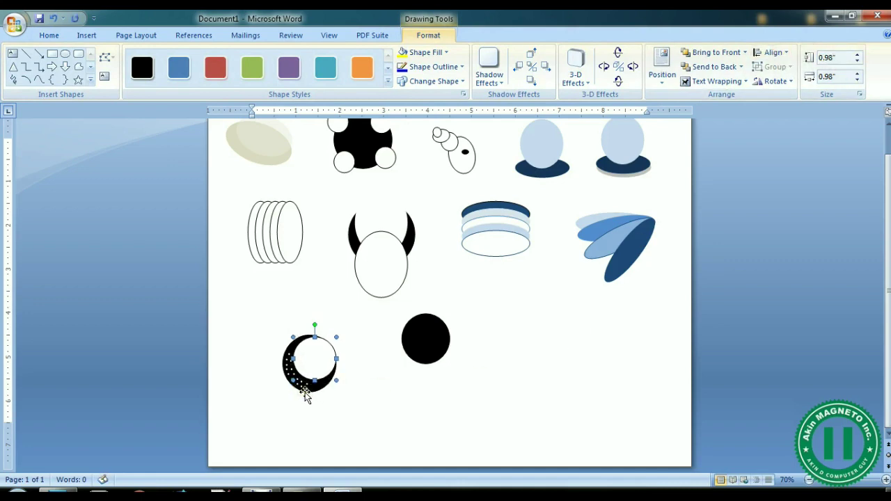
pyautogui.hotkey('ctrl', 'Down')
pyautogui.hotkey('ctrl', 'Left')
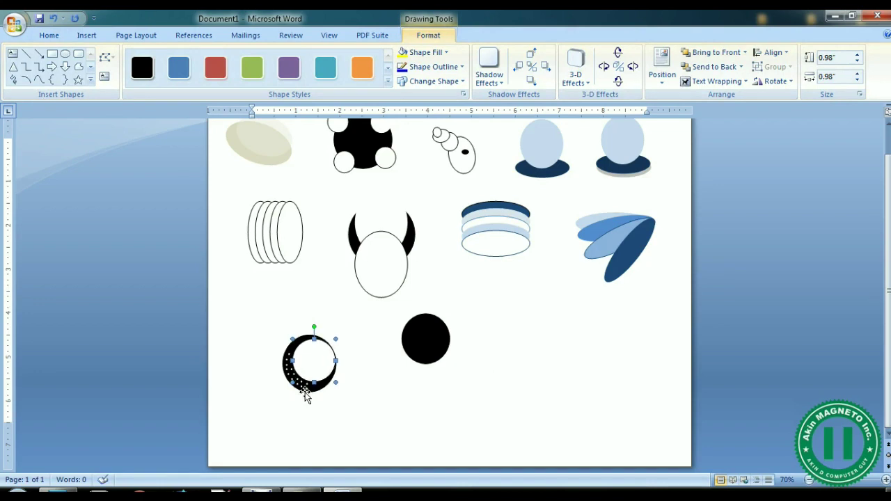
pyautogui.hotkey('ctrl', 'Up')
pyautogui.hotkey('ctrl', 'Right')
# Remove the outline from the circle over the crescent
pyautogui.rightClick(312, 358)
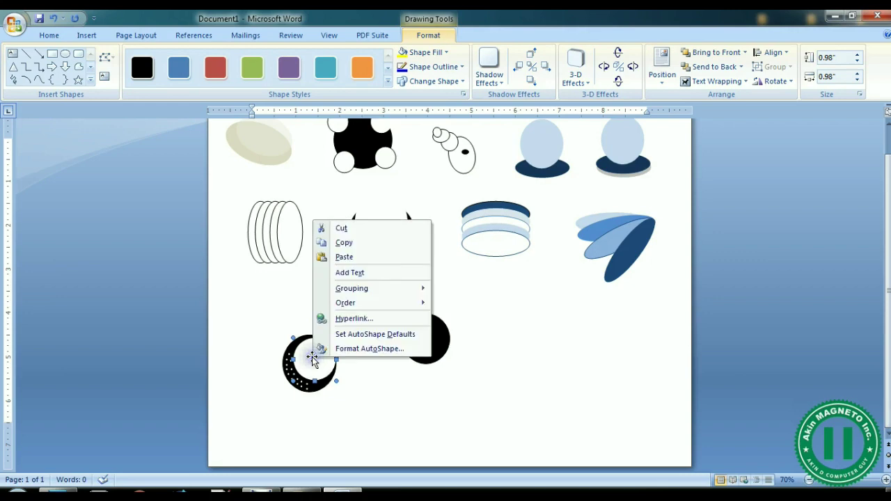
pyautogui.click(344, 358)
pyautogui.click(292, 241)
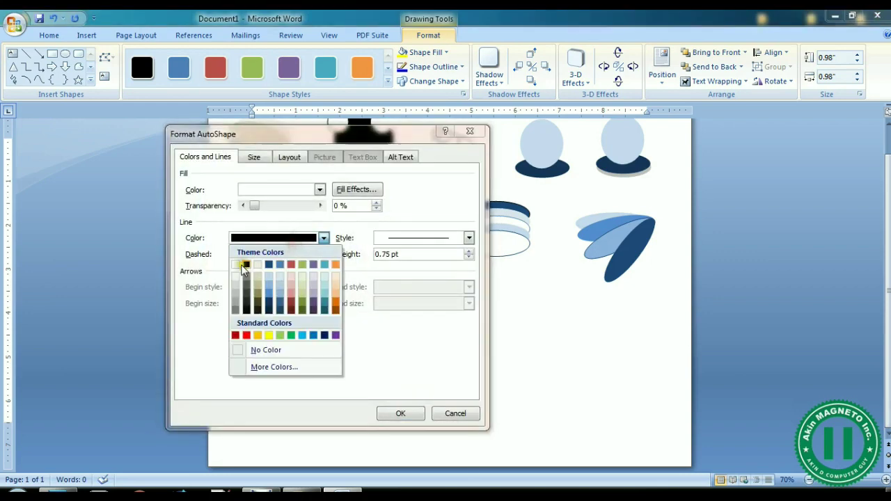
pyautogui.click(256, 350)
pyautogui.click(401, 414)
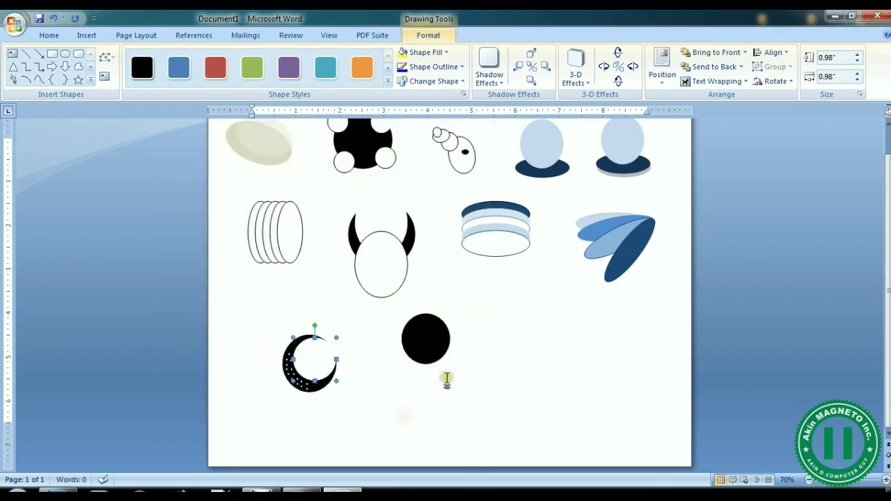
pyautogui.click(463, 369)
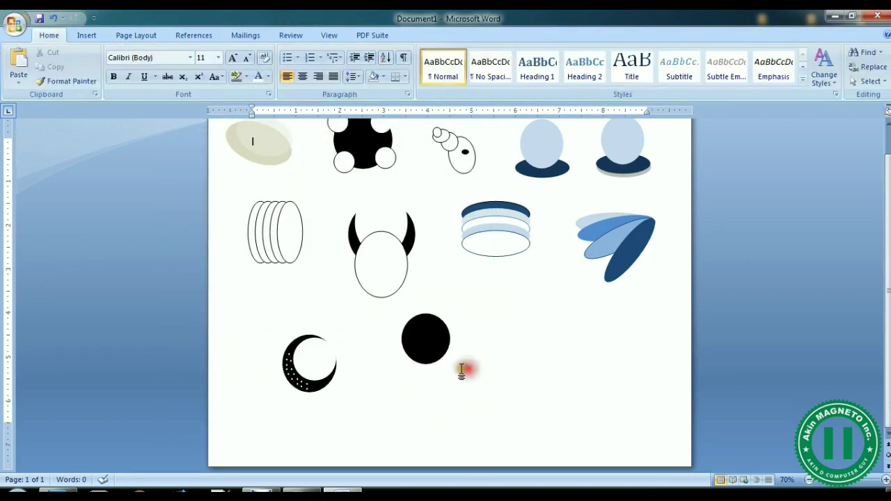
# Make the circle's fill 39% transparent so it appears grey
pyautogui.click(313, 361)
pyautogui.rightClick(312, 361)
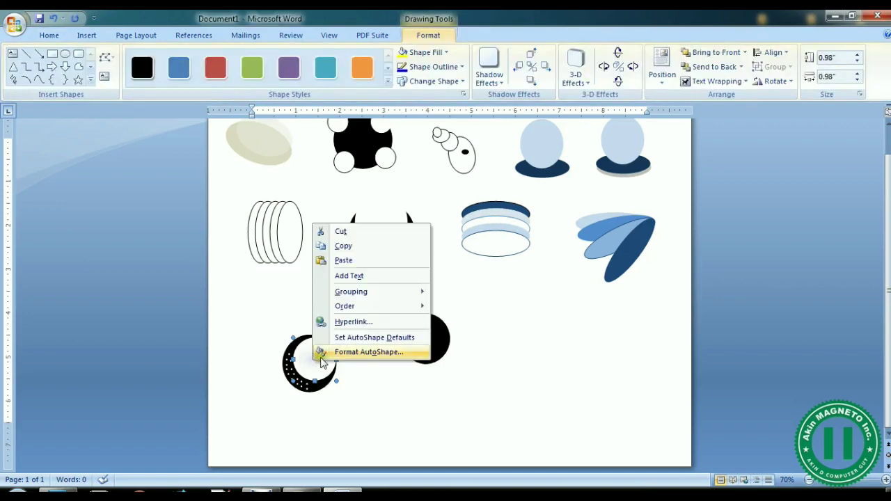
pyautogui.click(333, 352)
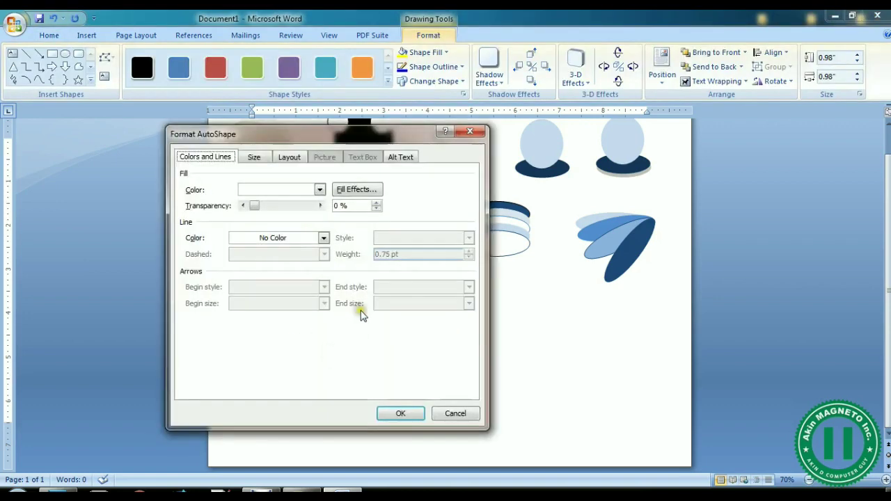
pyautogui.click(280, 191)
pyautogui.click(278, 191)
pyautogui.click(272, 237)
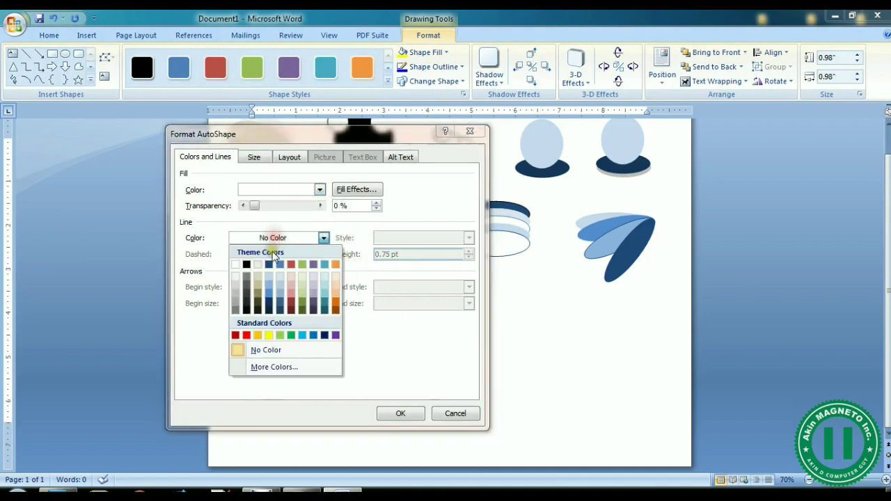
pyautogui.click(301, 203)
pyautogui.moveTo(255, 206); pyautogui.dragTo(276, 203)
pyautogui.click(400, 412)
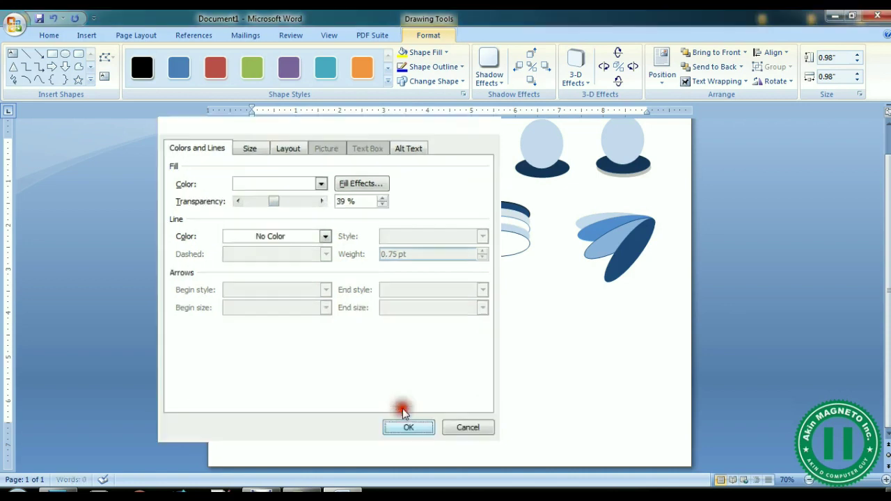
pyautogui.click(450, 388)
# Lower the grey circle's transparency to 17%
pyautogui.rightClick(317, 358)
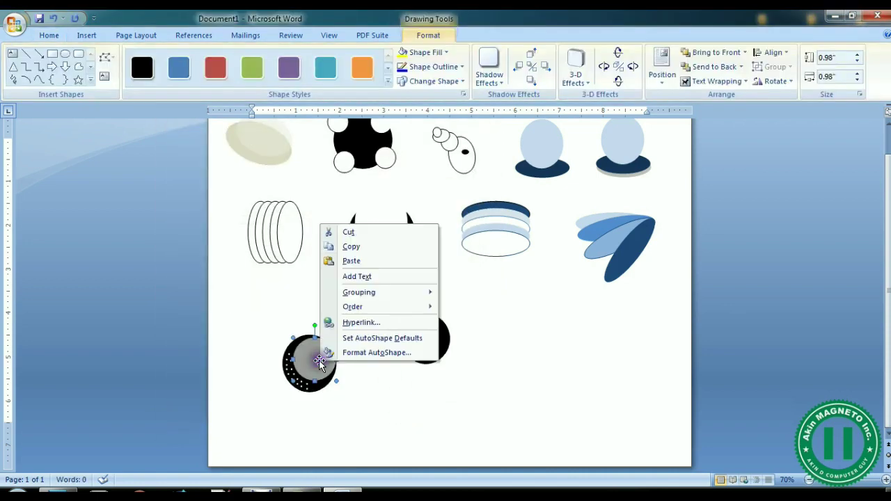
pyautogui.click(376, 353)
pyautogui.moveTo(266, 205)
pyautogui.mouseDown()
pyautogui.moveTo(274, 205)
pyautogui.moveTo(263, 208)
pyautogui.mouseUp()
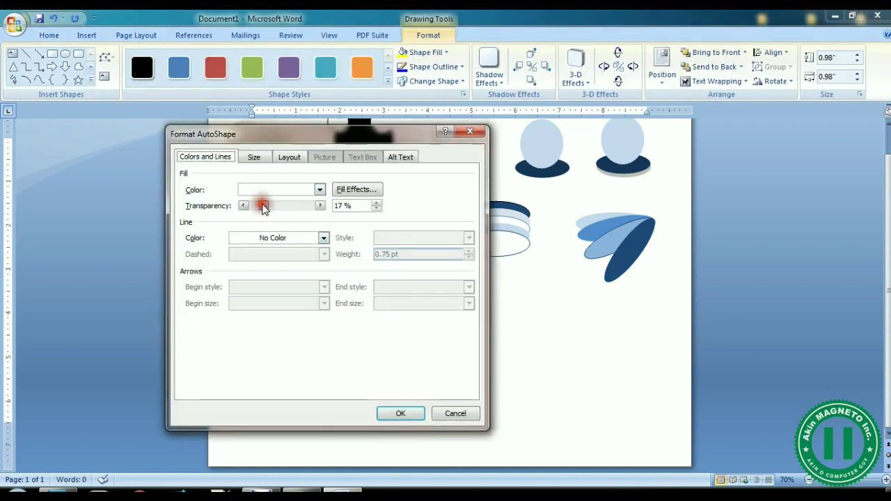
pyautogui.click(400, 414)
pyautogui.click(463, 397)
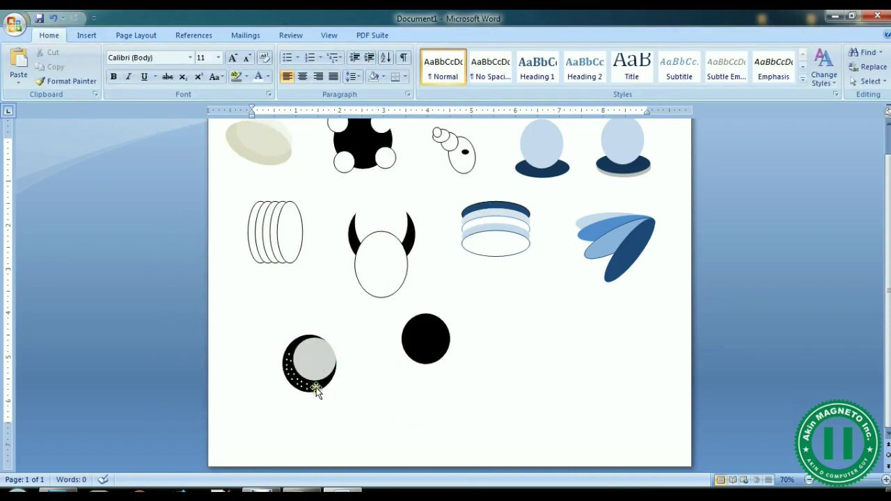
# Center the black circle inside the grey circle, leaving a thin grey ring, viewing at 90%
pyautogui.click(440, 348)
pyautogui.moveTo(306, 363)
pyautogui.mouseDown()
pyautogui.moveTo(327, 369)
pyautogui.moveTo(324, 380)
pyautogui.moveTo(316, 361)
pyautogui.mouseUp()
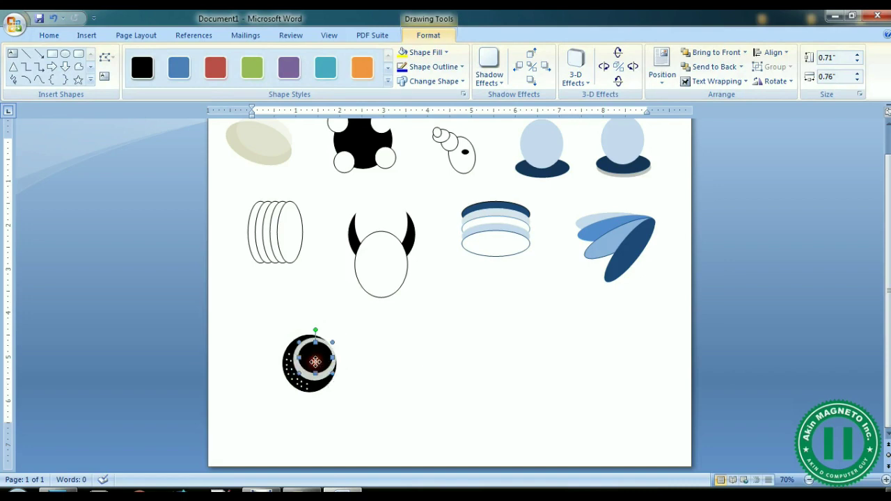
pyautogui.click(373, 362)
pyautogui.click(317, 364)
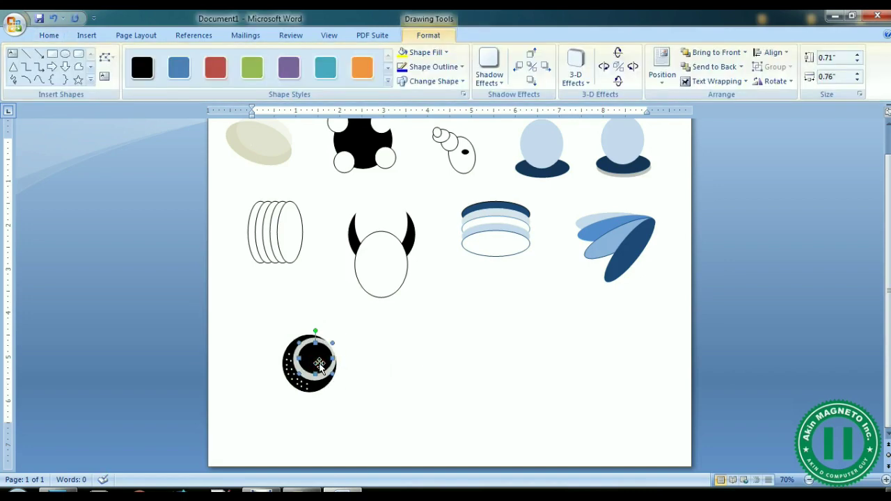
pyautogui.click(391, 338)
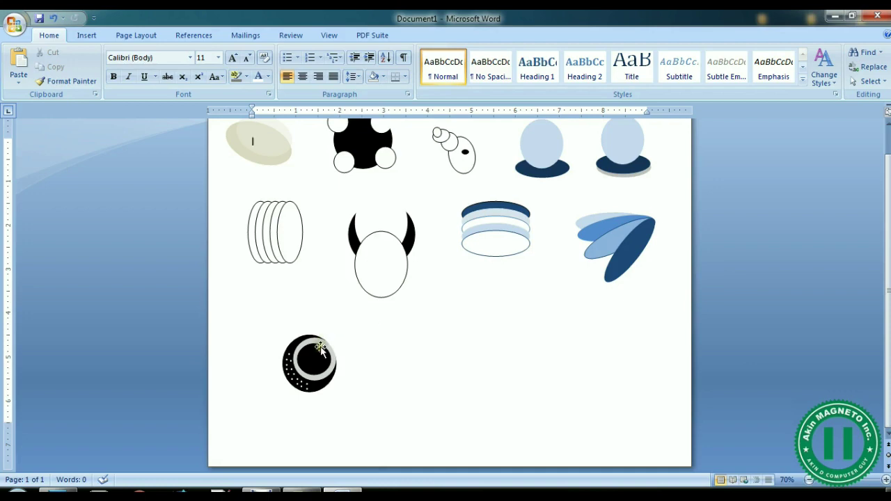
pyautogui.click(885, 480)
pyautogui.click(885, 480)
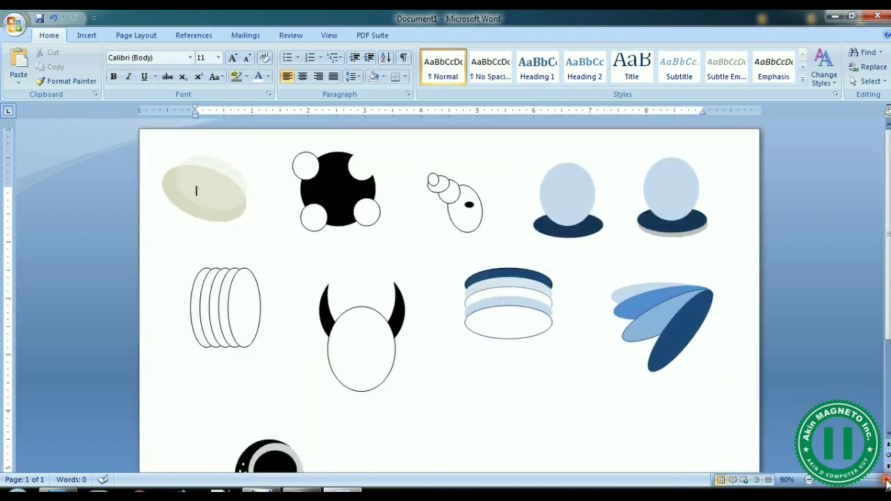
pyautogui.scroll(-3, 327, 364)
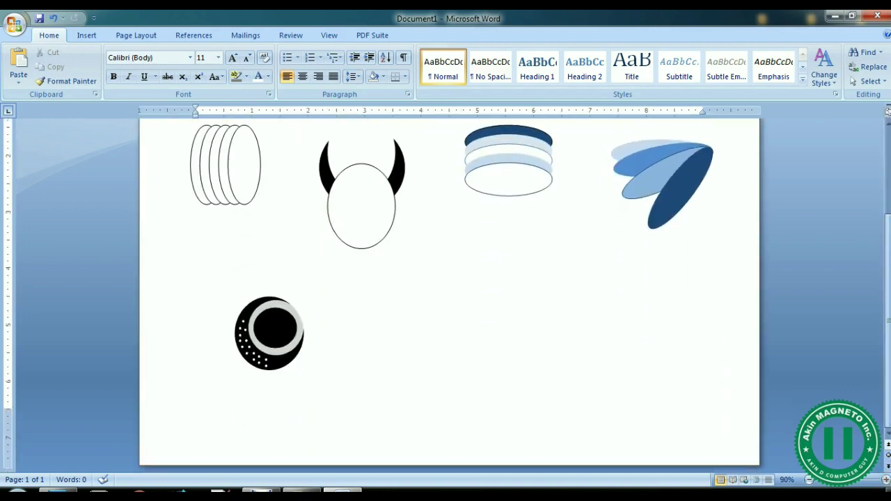
pyautogui.click(271, 324)
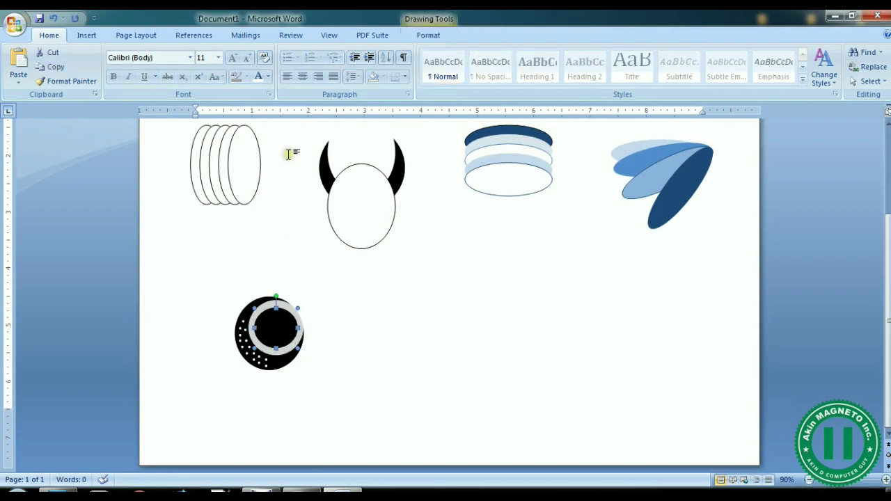
pyautogui.click(300, 227)
pyautogui.scroll(3, 300, 227)
# Draw a small star shape at the top of the moon's grey ring
pyautogui.click(136, 34)
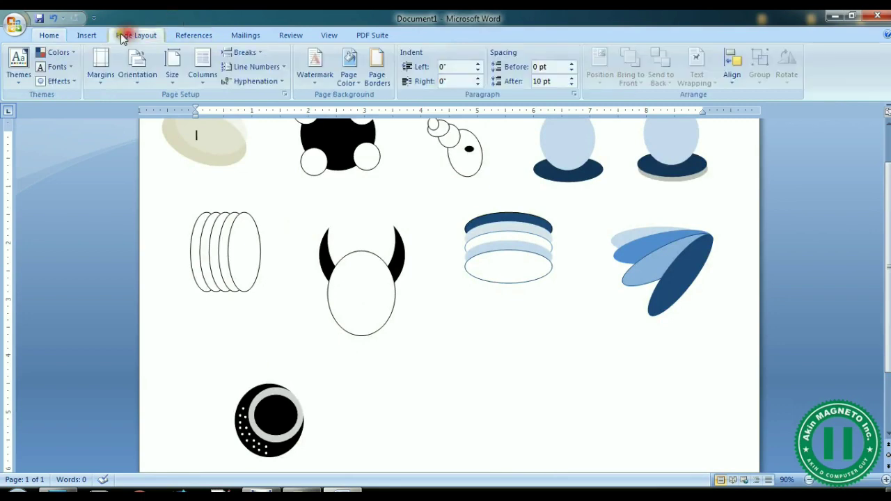
pyautogui.click(86, 34)
pyautogui.click(197, 66)
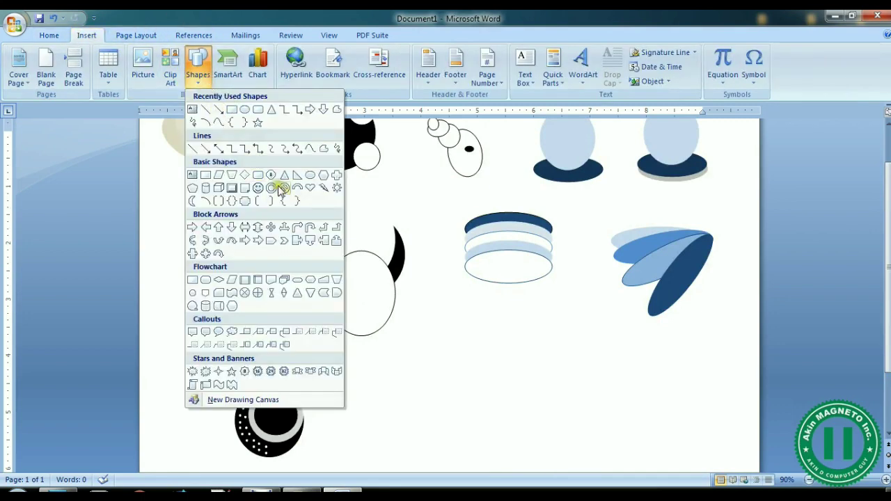
pyautogui.click(257, 121)
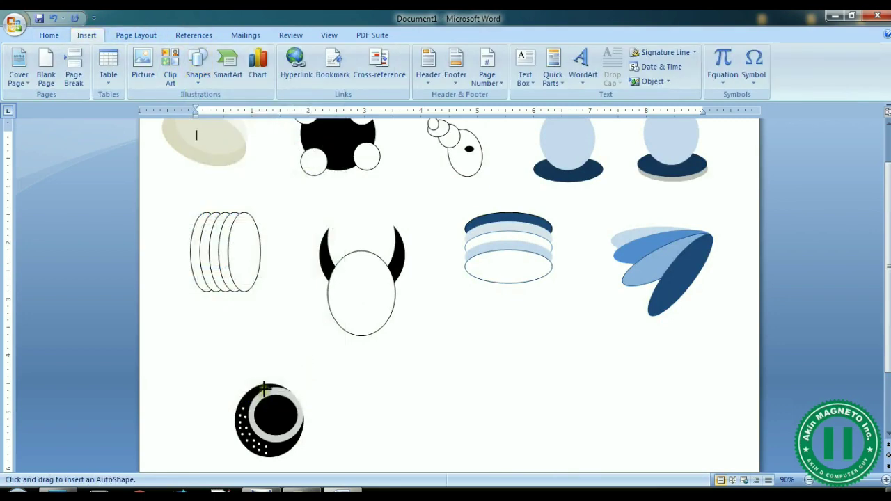
pyautogui.moveTo(264, 389); pyautogui.dragTo(273, 398)
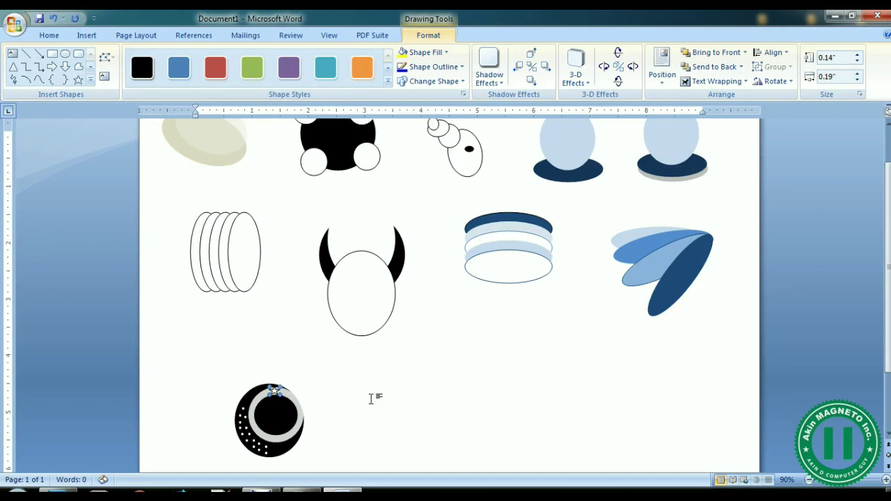
pyautogui.click(418, 382)
# Copy the star to the ring's left, lower and right edges
pyautogui.scroll(-3, 418, 382)
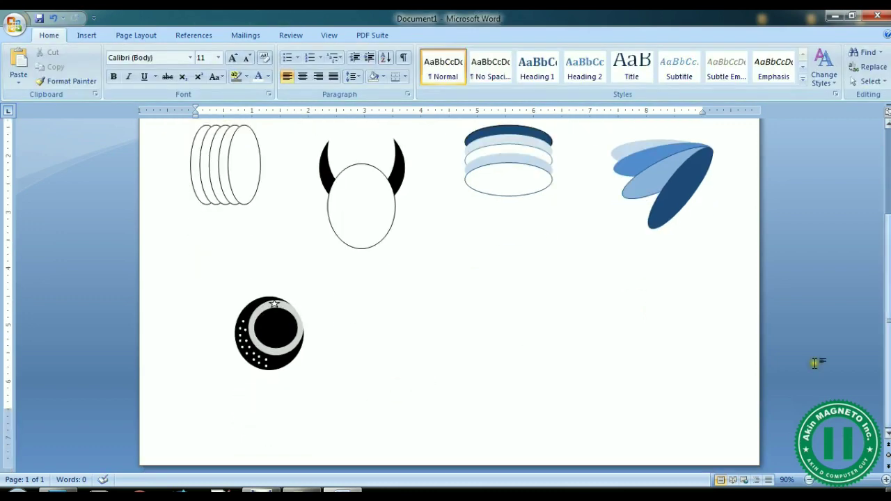
pyautogui.click(275, 308)
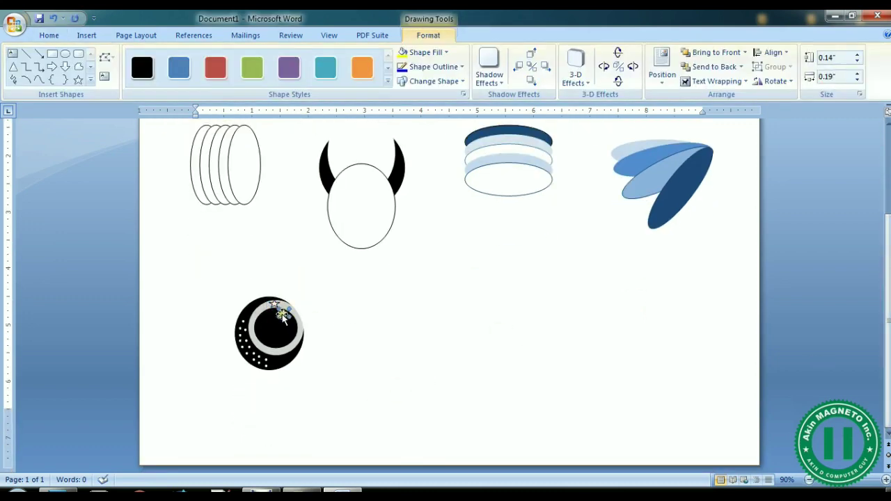
pyautogui.moveTo(282, 315); pyautogui.dragTo(252, 323)
pyautogui.moveTo(251, 325); pyautogui.dragTo(279, 351)
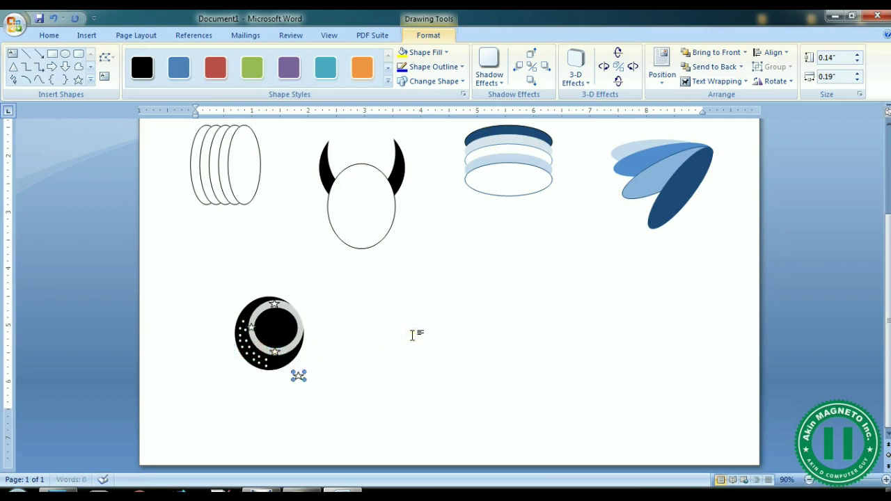
pyautogui.click(314, 414)
pyautogui.moveTo(297, 377); pyautogui.dragTo(301, 322)
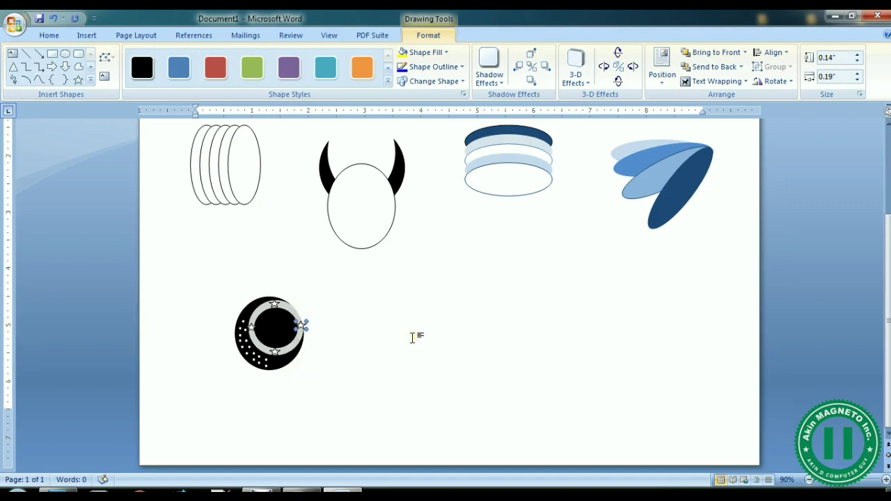
pyautogui.click(470, 346)
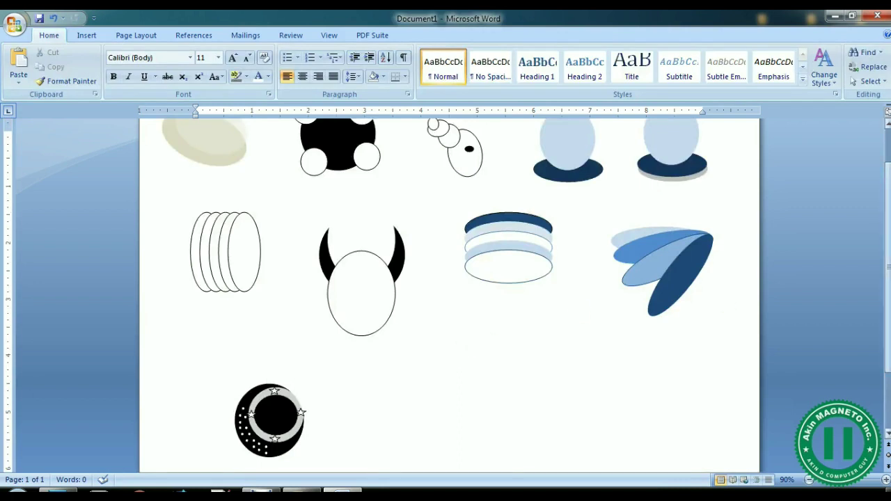
pyautogui.scroll(-3, 887, 209)
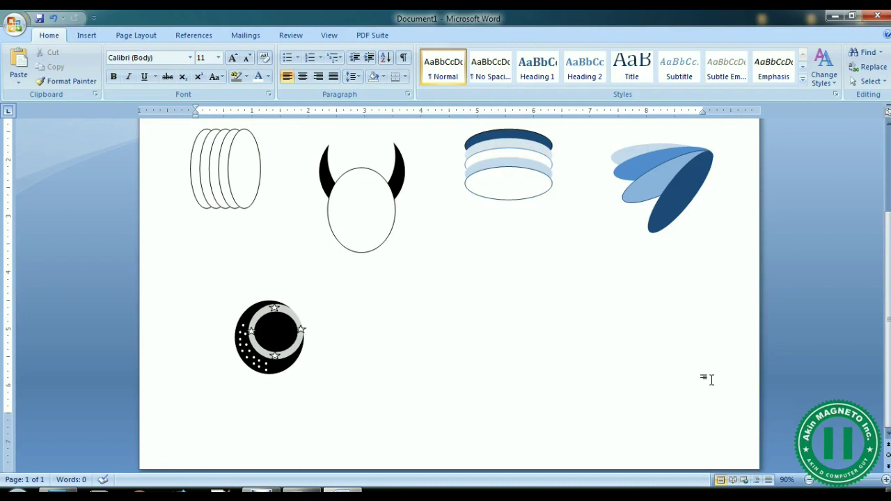
# Dismiss the iTunes error message covering the document
pyautogui.scroll(4, 449, 292)
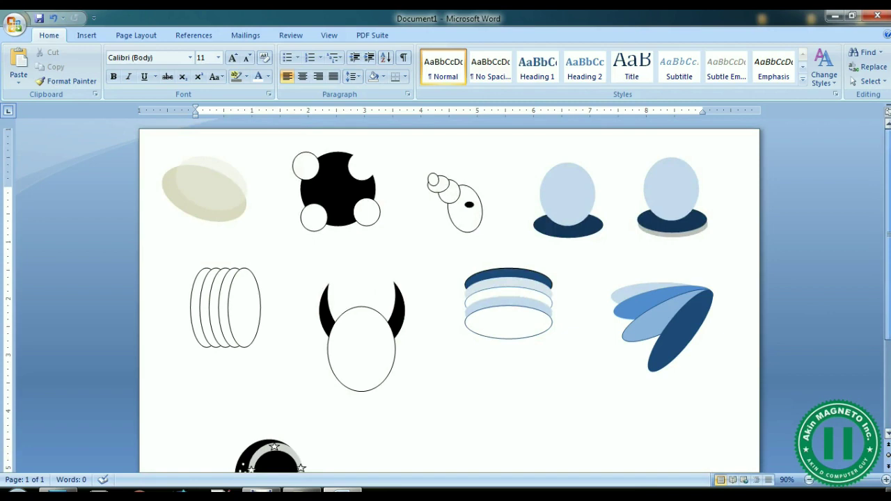
pyautogui.scroll(-1, 449, 292)
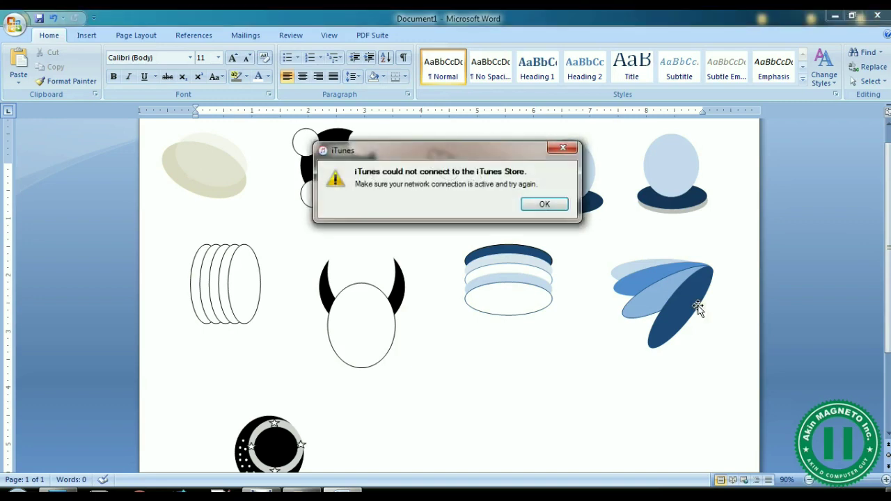
pyautogui.click(563, 148)
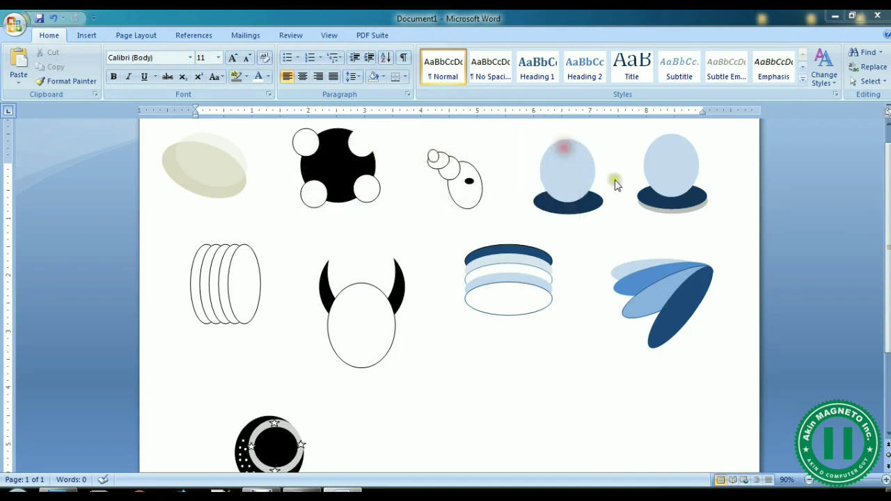
pyautogui.scroll(-2, 742, 308)
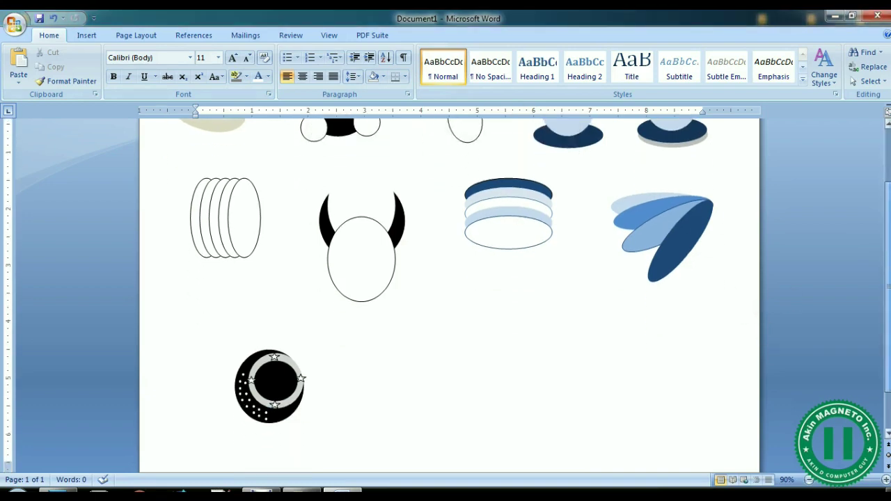
pyautogui.scroll(3, 888, 298)
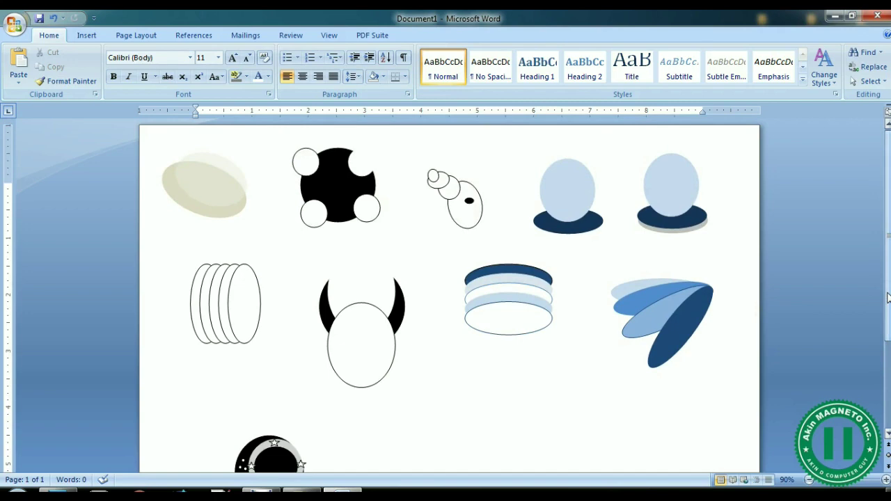
# Select all the striped cylinder's stacked ellipses, from bottom to top
pyautogui.click(523, 315)
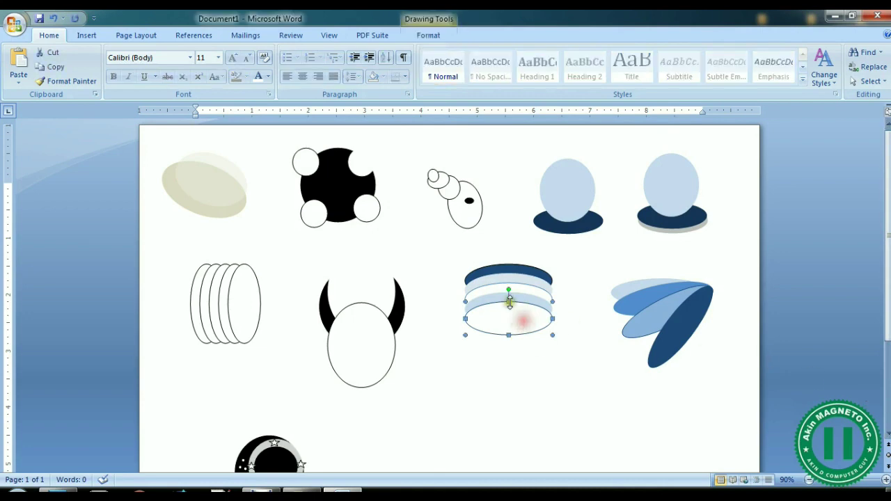
pyautogui.keyDown('shift'); pyautogui.click(491, 300); pyautogui.keyUp('shift')
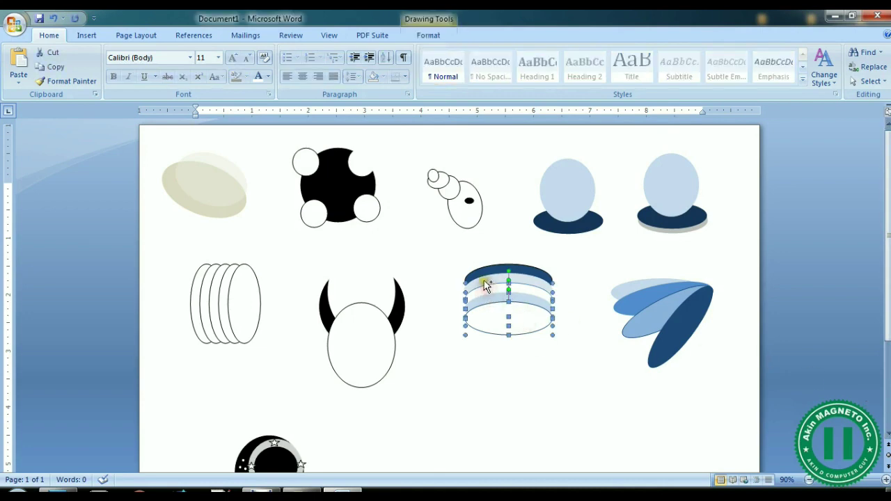
pyautogui.keyDown('shift'); pyautogui.click(485, 278); pyautogui.keyUp('shift')
pyautogui.keyDown('shift'); pyautogui.click(486, 272); pyautogui.keyUp('shift')
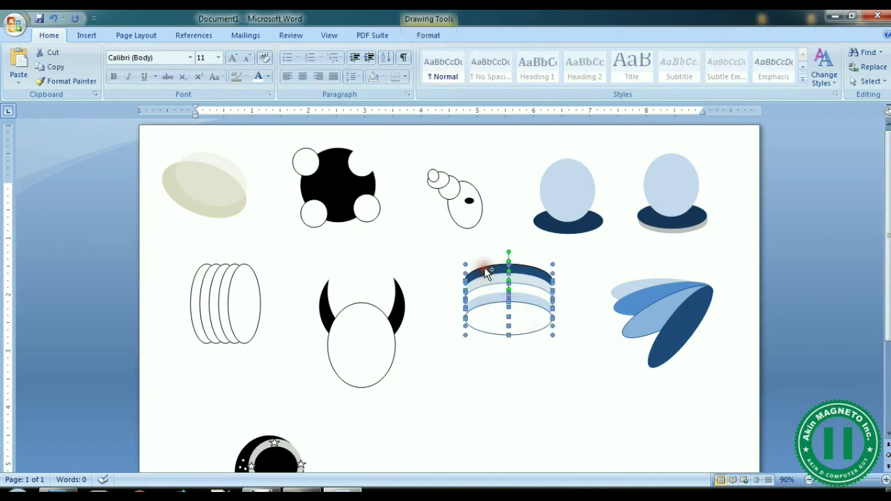
pyautogui.click(538, 362)
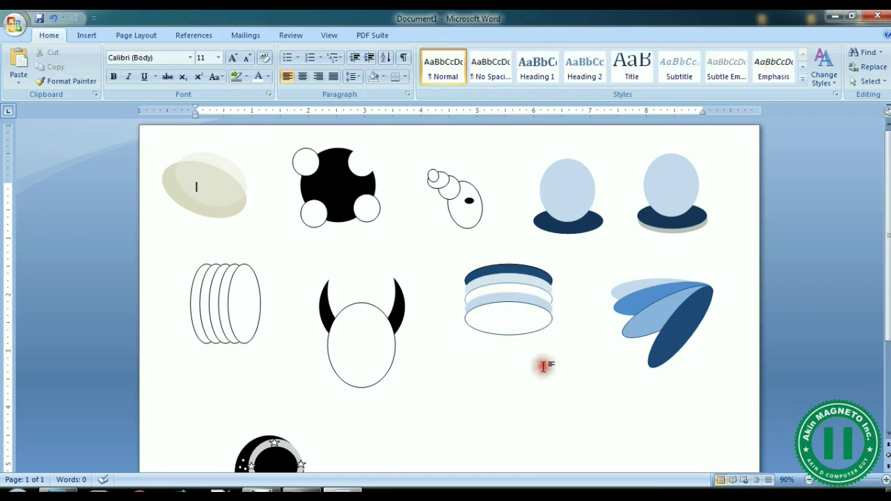
pyautogui.click(513, 324)
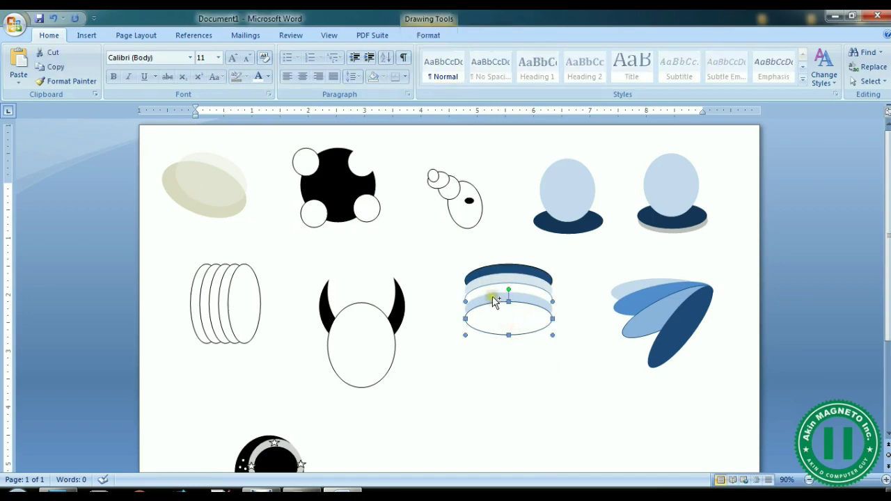
pyautogui.keyDown('shift'); pyautogui.click(491, 296); pyautogui.keyUp('shift')
pyautogui.keyDown('shift'); pyautogui.click(484, 283); pyautogui.keyUp('shift')
pyautogui.keyDown('shift'); pyautogui.click(481, 277); pyautogui.keyUp('shift')
pyautogui.keyDown('shift'); pyautogui.click(480, 270); pyautogui.keyUp('shift')
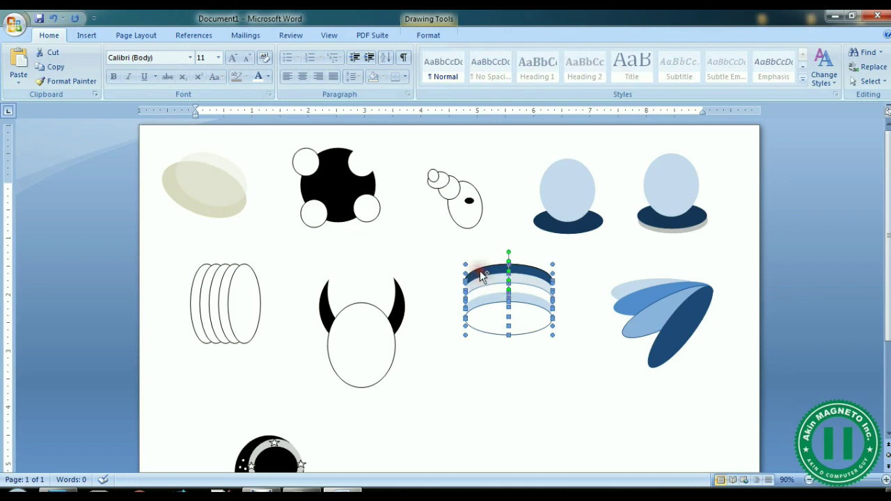
# Group the selected ellipses into one cylinder shape
pyautogui.rightClick(481, 273)
pyautogui.press('Escape')
pyautogui.rightClick(505, 285)
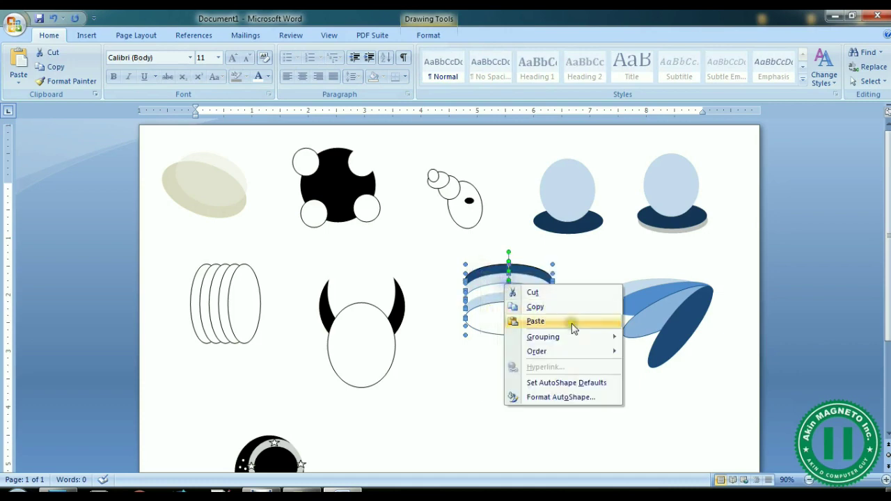
pyautogui.moveTo(604, 344)
pyautogui.click(655, 338)
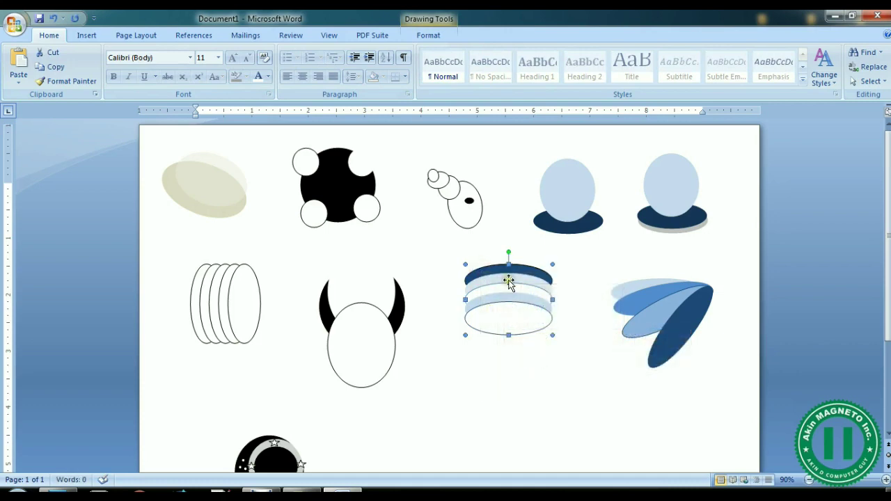
# Copy the grouped cylinder and start a new document
pyautogui.rightClick(510, 282)
pyautogui.click(540, 303)
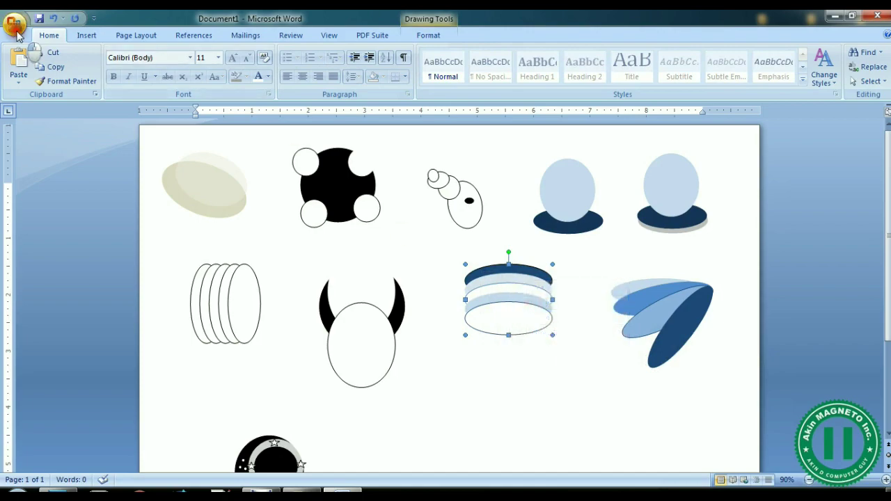
pyautogui.click(14, 25)
pyautogui.click(49, 59)
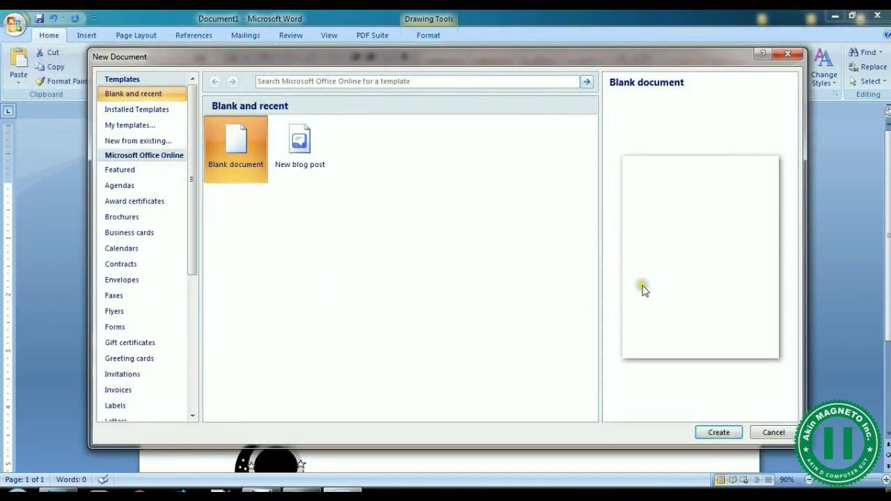
# Create a blank document and paste the cylinder at the top left of the page
pyautogui.click(719, 432)
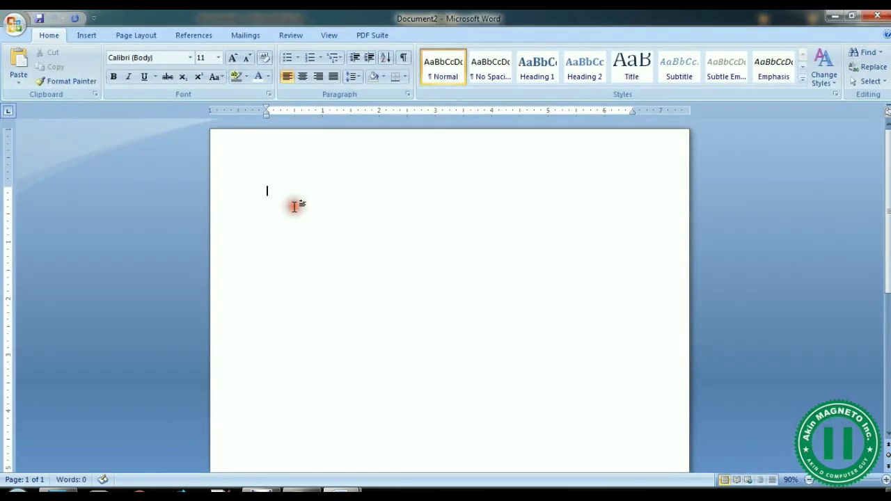
pyautogui.hotkey('ctrl', 'v')
pyautogui.moveTo(573, 295); pyautogui.dragTo(297, 207)
# Shrink the cylinder and select the 'AlfaLink I.T Concept' line beside it
pyautogui.click(328, 231)
pyautogui.moveTo(349, 250); pyautogui.dragTo(307, 218)
pyautogui.click(354, 211)
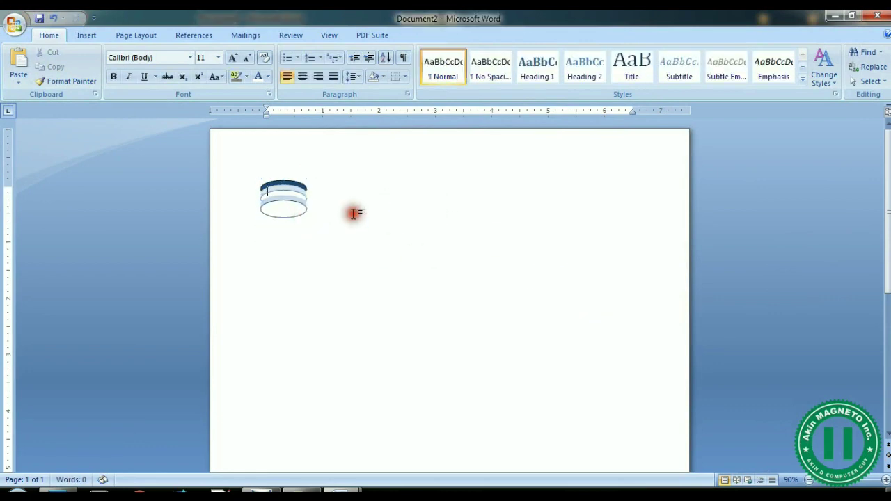
pyautogui.click(318, 202)
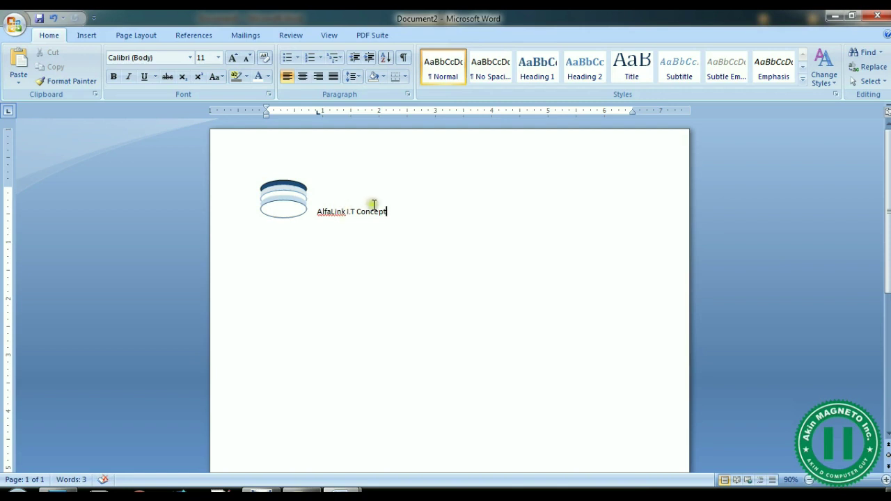
pyautogui.moveTo(392, 209); pyautogui.dragTo(317, 213)
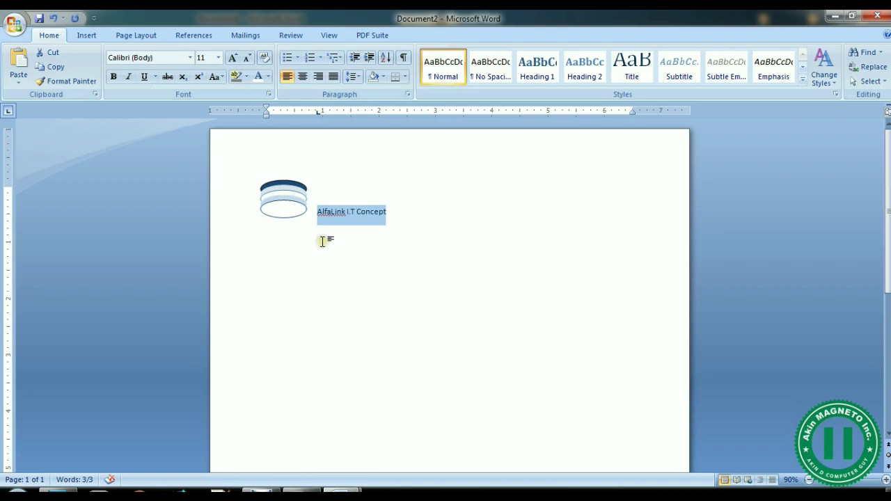
# Enlarge 'AlfaLink I.T Concept' to 22 pt and nudge the cylinder level with it
pyautogui.hotkey('ctrl', 'shift', '.')
pyautogui.hotkey('ctrl', 'shift', '.')
pyautogui.hotkey('ctrl', 'shift', '.')
pyautogui.hotkey('ctrl', 'shift', '.')
pyautogui.hotkey('ctrl', 'shift', '.')
pyautogui.hotkey('ctrl', 'shift', '.')
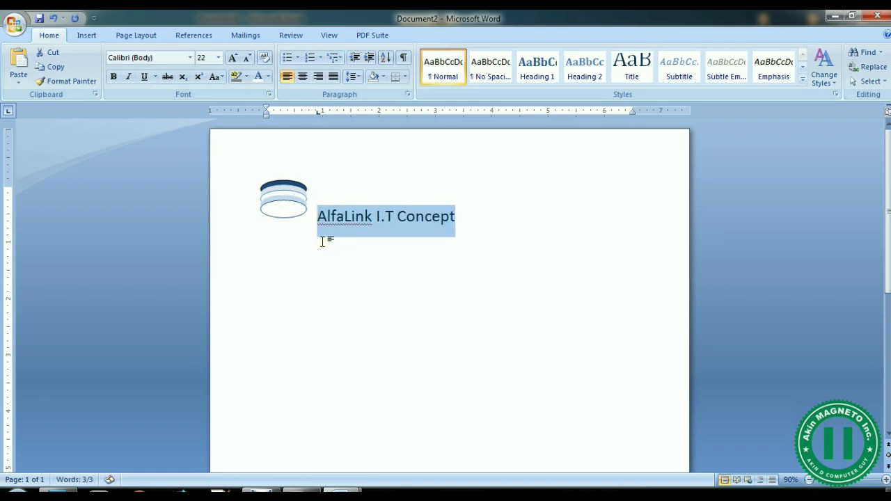
pyautogui.click(369, 266)
pyautogui.click(286, 193)
pyautogui.moveTo(300, 225)
pyautogui.mouseDown()
pyautogui.moveTo(304, 238)
pyautogui.moveTo(317, 221)
pyautogui.mouseUp()
pyautogui.click(330, 243)
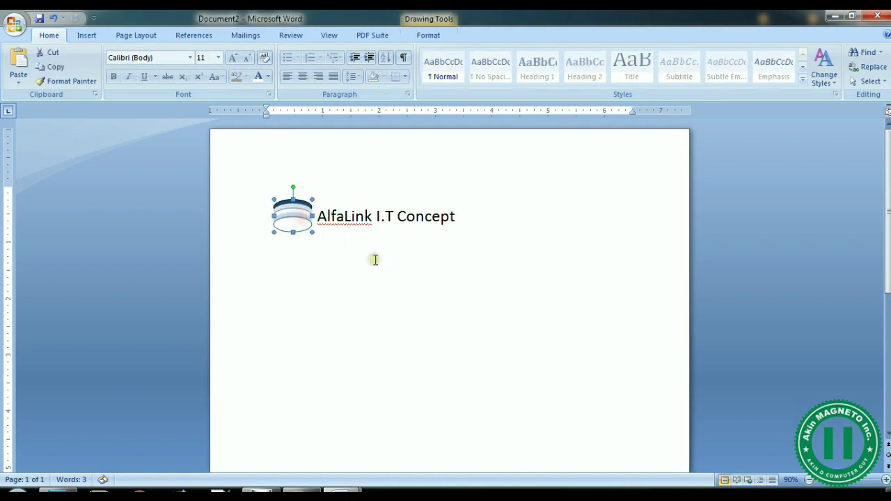
pyautogui.press('Up')
pyautogui.press('Up')
pyautogui.press('Up')
pyautogui.press('Up')
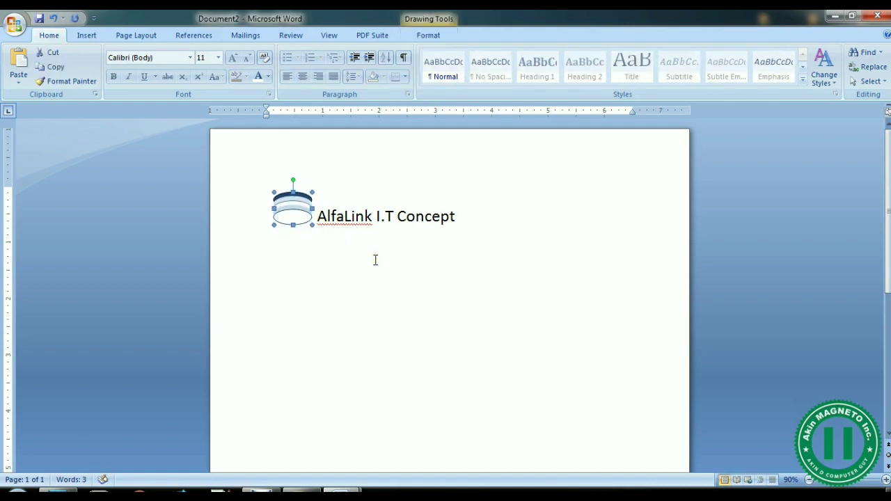
pyautogui.press('Escape')
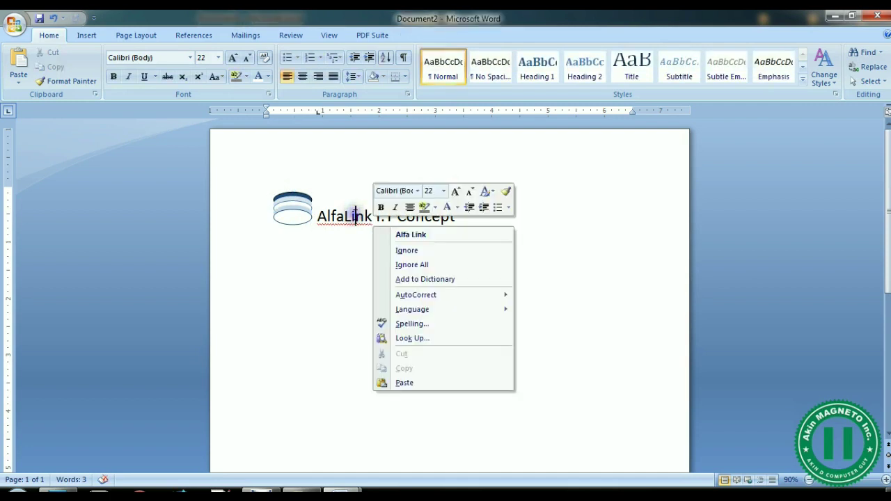
# Add AlfaLink to the dictionary and select the whole title line
pyautogui.rightClick(355, 215)
pyautogui.click(431, 279)
pyautogui.click(380, 230)
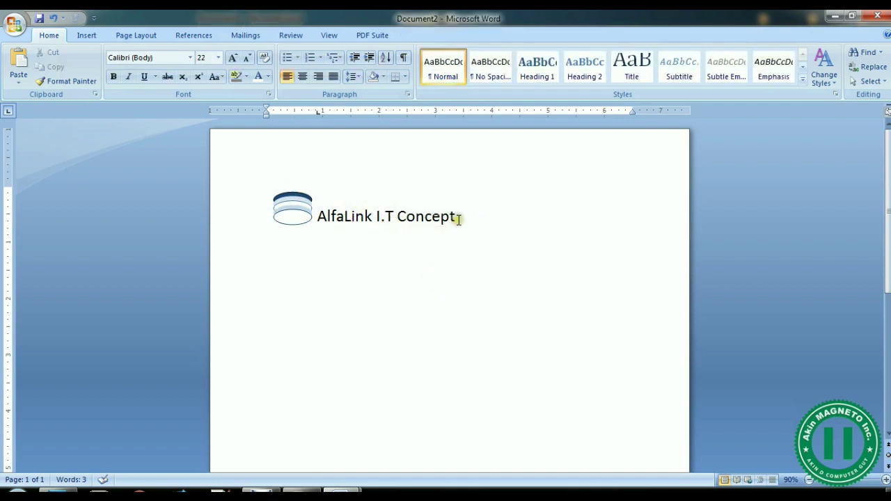
pyautogui.moveTo(457, 218); pyautogui.dragTo(346, 217)
pyautogui.click(190, 57)
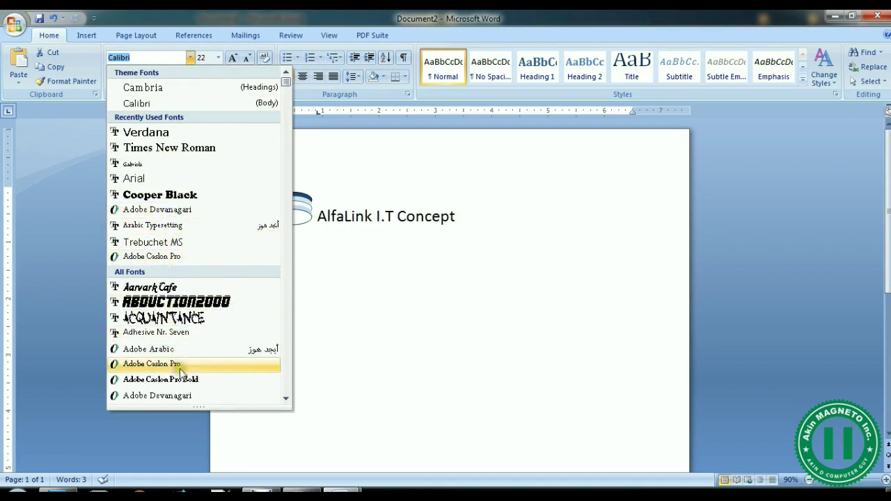
# Apply the Agency FB font to 'AlfaLink I.T Concept' and reselect the line
pyautogui.press('Down')
pyautogui.press('Down')
pyautogui.press('Down')
pyautogui.press('Down')
pyautogui.press('Down')
pyautogui.press('Down')
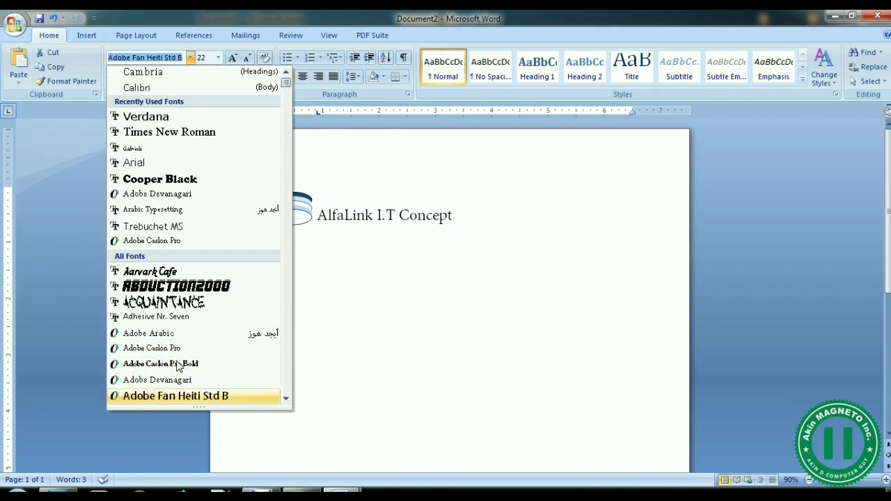
pyautogui.press('Down')
pyautogui.press('Down')
pyautogui.press('Down')
pyautogui.press('Down')
pyautogui.press('Down')
pyautogui.press('Down')
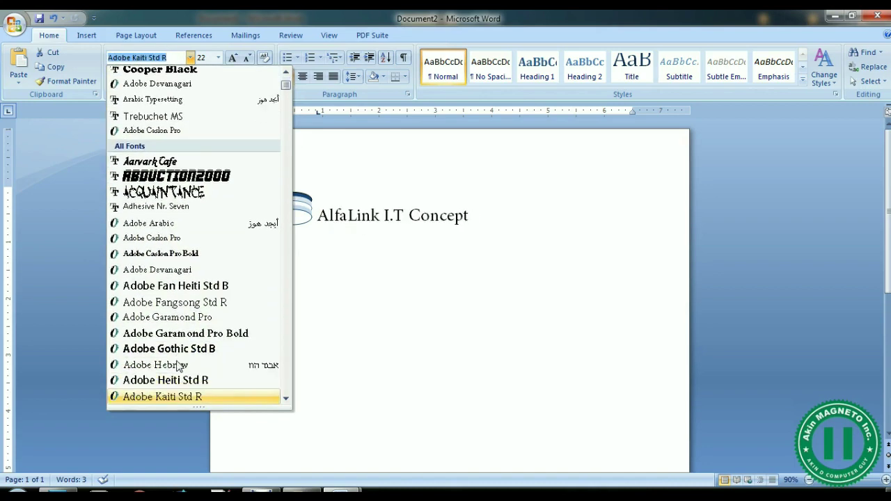
pyautogui.press('Down')
pyautogui.press('Down')
pyautogui.press('Down')
pyautogui.press('Down')
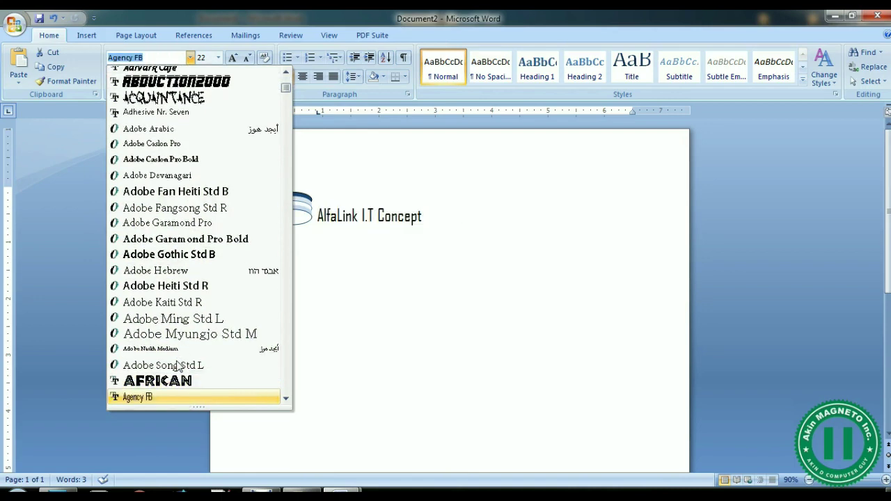
pyautogui.press('Up')
pyautogui.press('Down')
pyautogui.click(180, 396)
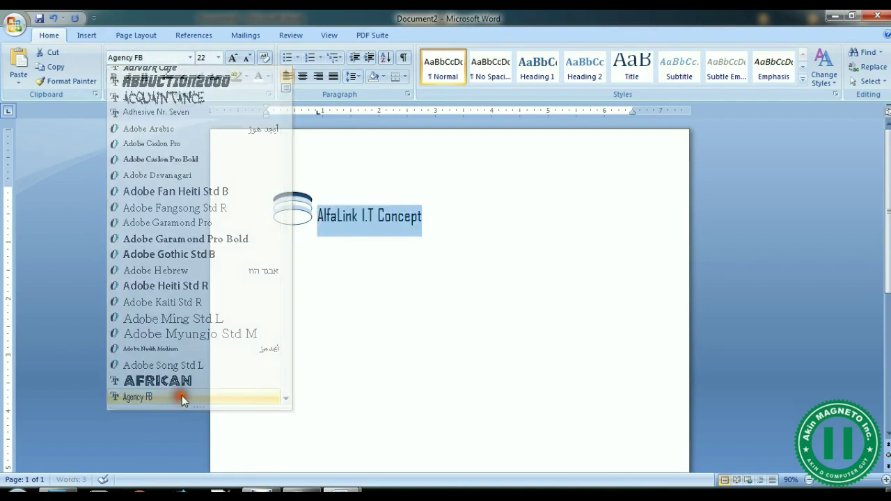
pyautogui.click(388, 314)
pyautogui.moveTo(423, 217); pyautogui.dragTo(309, 223)
# Position the striped logo just left of 'AlfaLink I.T Concept'
pyautogui.click(312, 246)
pyautogui.click(308, 215)
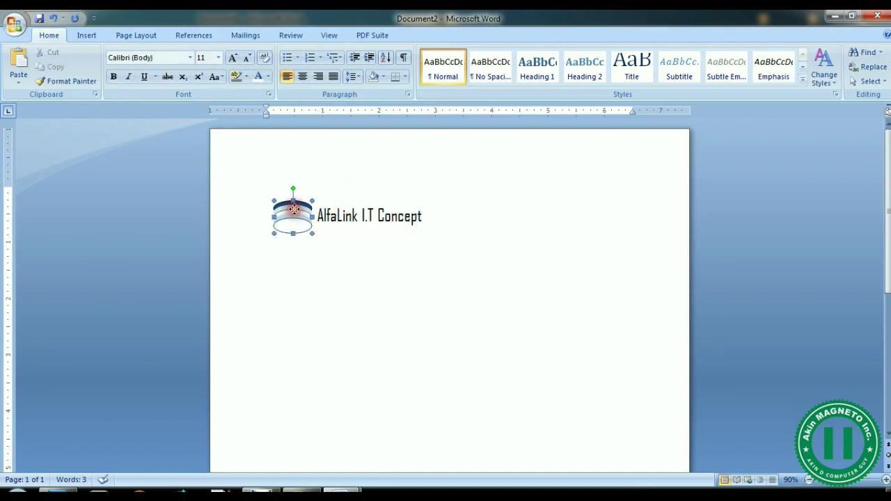
pyautogui.click(409, 260)
pyautogui.click(293, 226)
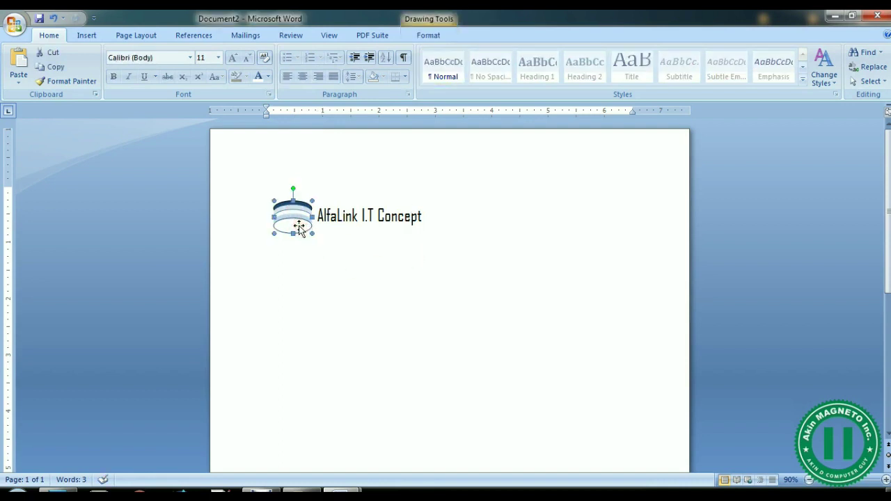
pyautogui.click(398, 250)
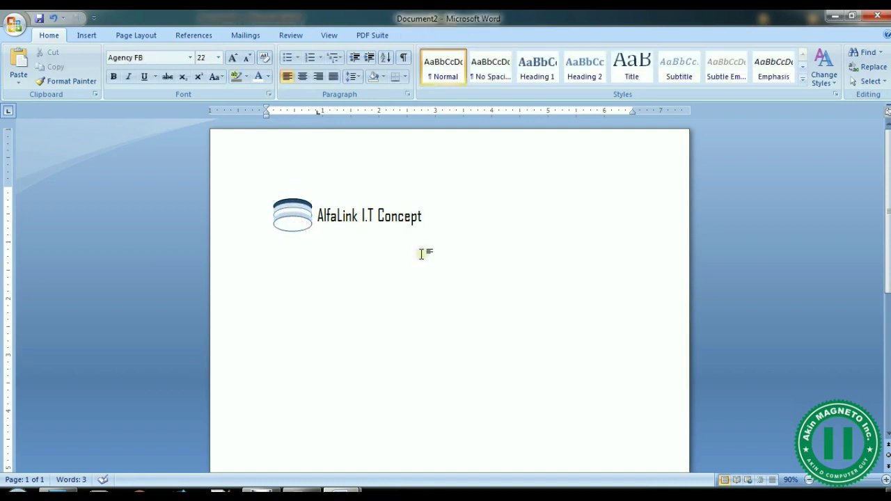
pyautogui.click(291, 219)
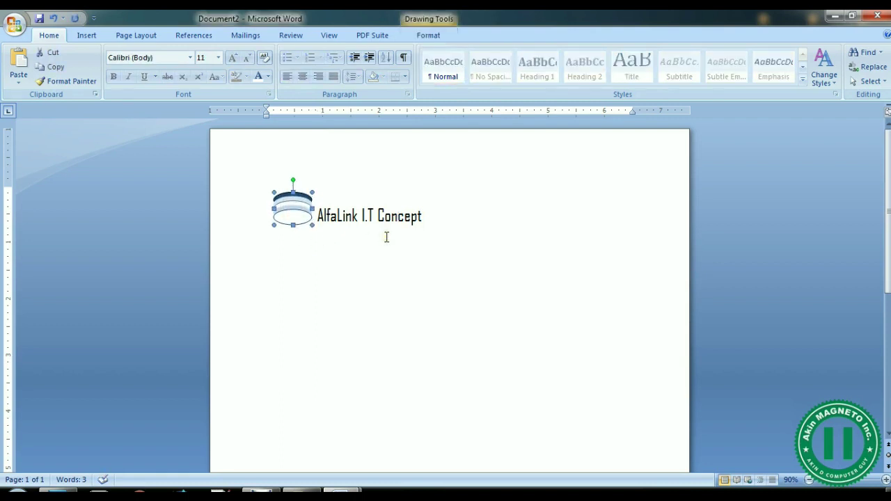
pyautogui.moveTo(303, 206); pyautogui.dragTo(298, 214)
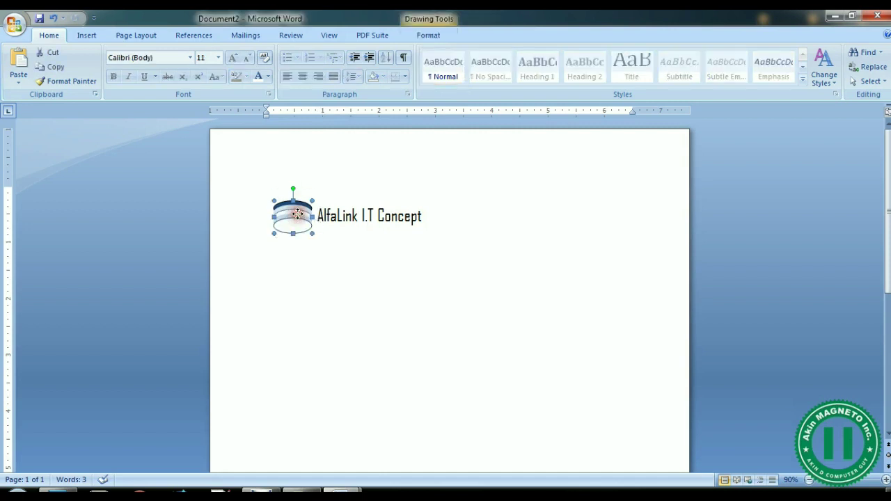
pyautogui.click(318, 232)
pyautogui.click(400, 213)
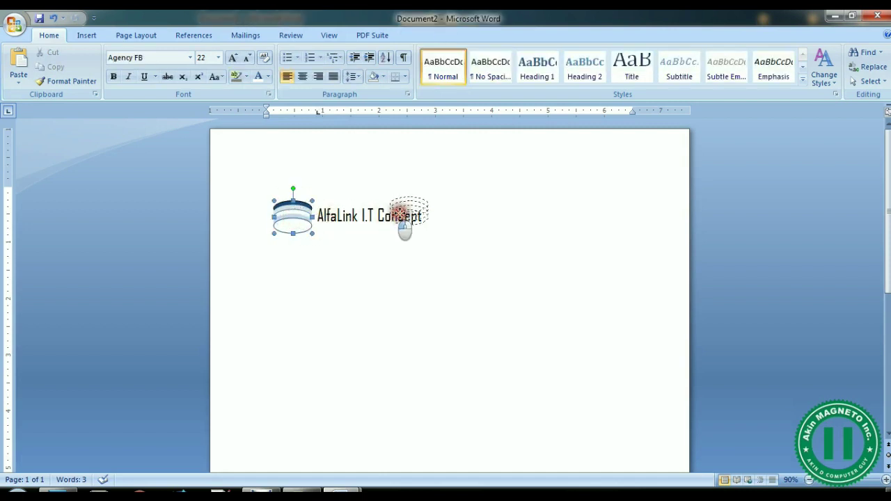
pyautogui.moveTo(401, 213)
pyautogui.mouseDown()
pyautogui.moveTo(438, 209)
pyautogui.moveTo(293, 217)
pyautogui.moveTo(298, 206)
pyautogui.moveTo(305, 216)
pyautogui.mouseUp()
pyautogui.click(523, 245)
pyautogui.click(360, 253)
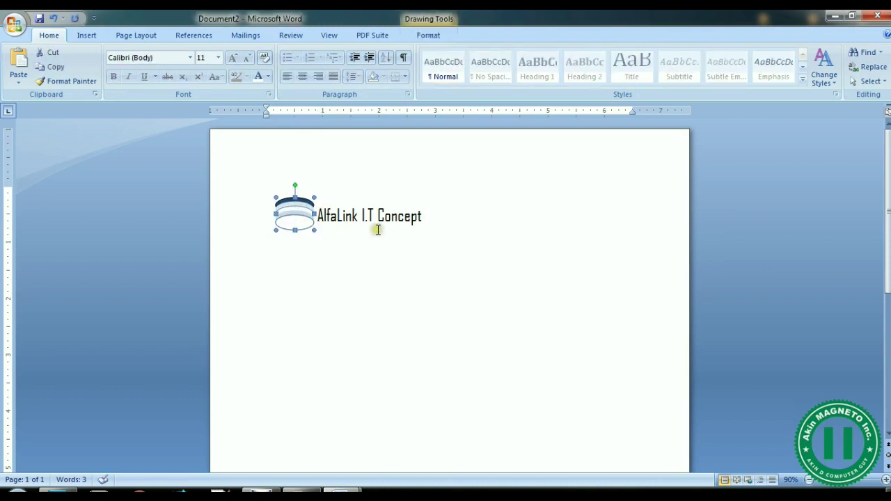
# Enlarge the title 'AlfaLink I.T Concept' to 28 pt
pyautogui.moveTo(418, 221); pyautogui.dragTo(329, 219)
pyautogui.hotkey('ctrl', 'shift', '.')
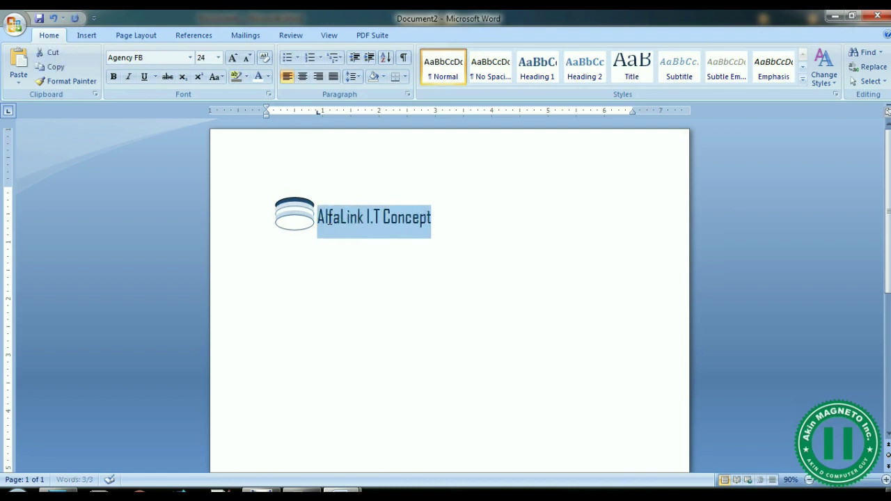
pyautogui.hotkey('ctrl', 'shift', '.')
pyautogui.click(402, 262)
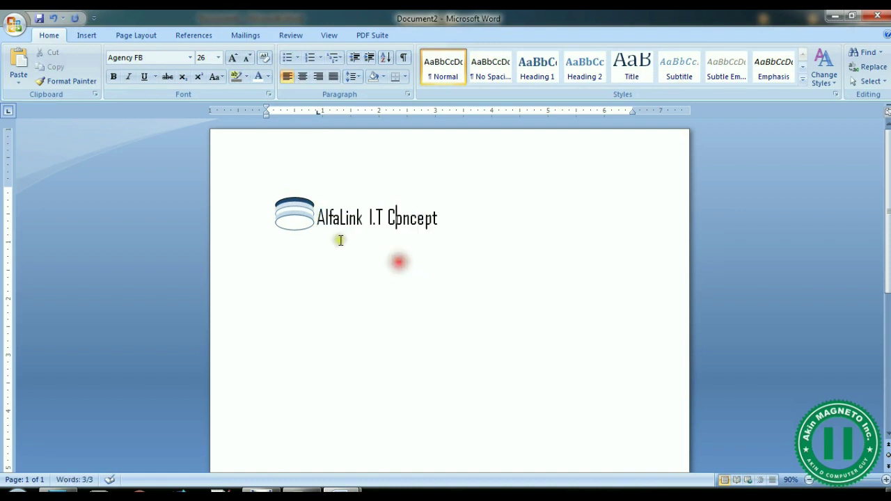
pyautogui.click(298, 220)
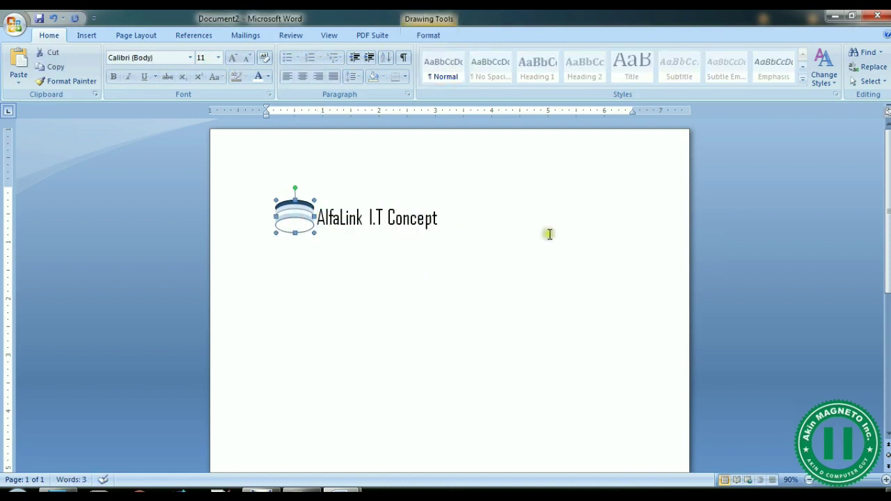
pyautogui.moveTo(547, 233); pyautogui.dragTo(337, 218)
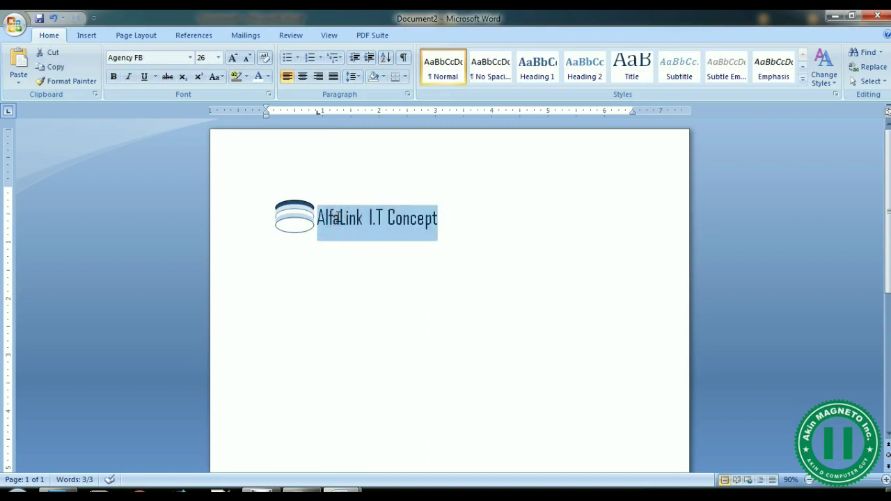
pyautogui.hotkey('ctrl', 'shift', '.')
pyautogui.hotkey('ctrl', 'shift', '.')
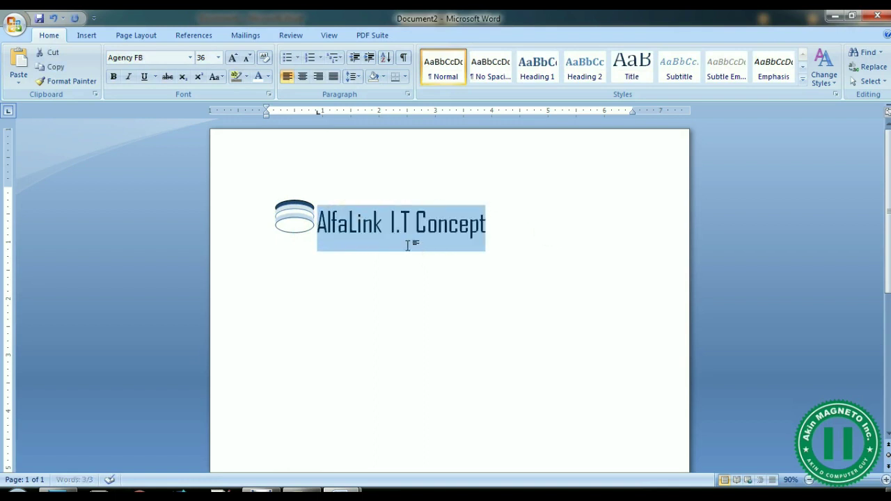
pyautogui.hotkey('ctrl', 'shift', ',')
pyautogui.click(450, 253)
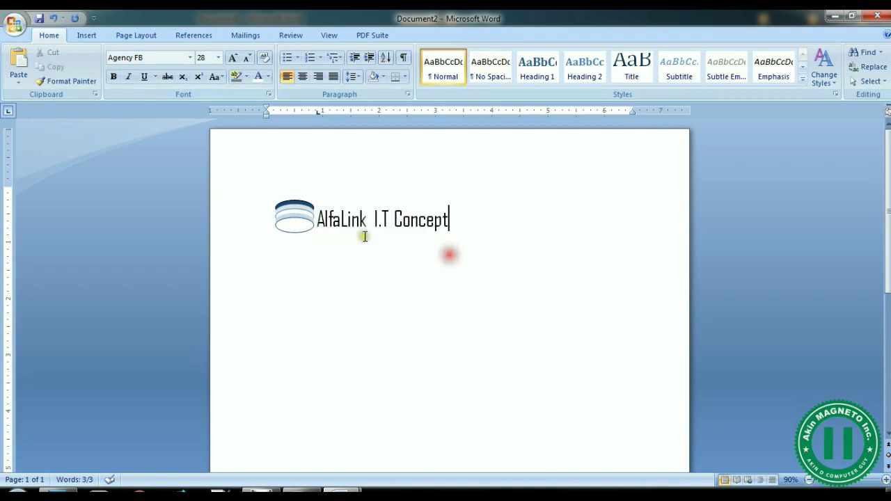
pyautogui.click(299, 212)
# Colour the 'AlfaLink I.T Concept' title dark blue
pyautogui.click(469, 272)
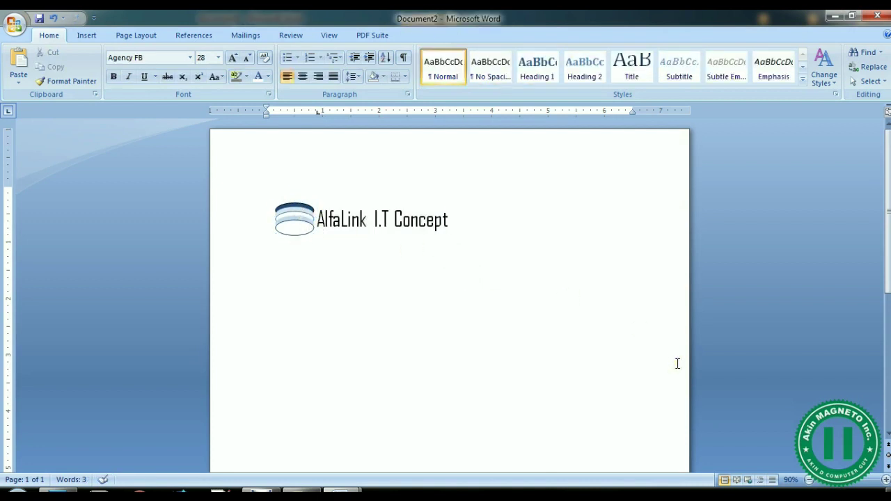
pyautogui.moveTo(449, 220); pyautogui.dragTo(317, 220)
pyautogui.click(267, 77)
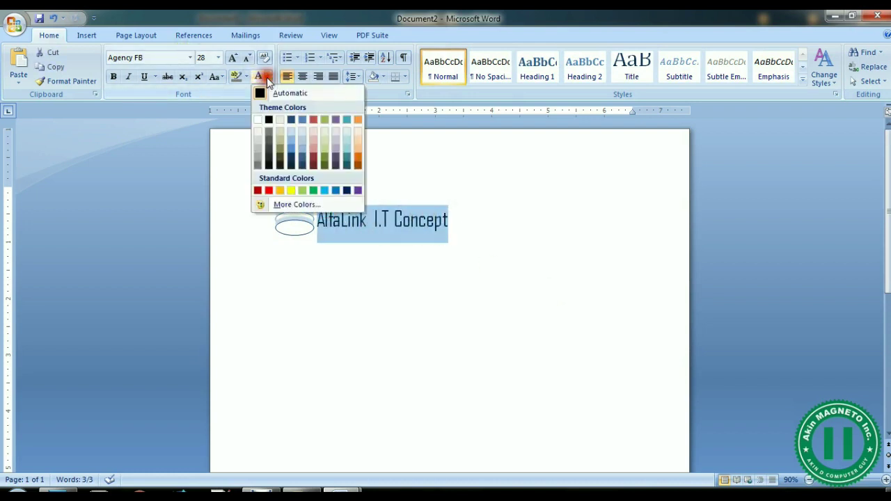
pyautogui.click(292, 121)
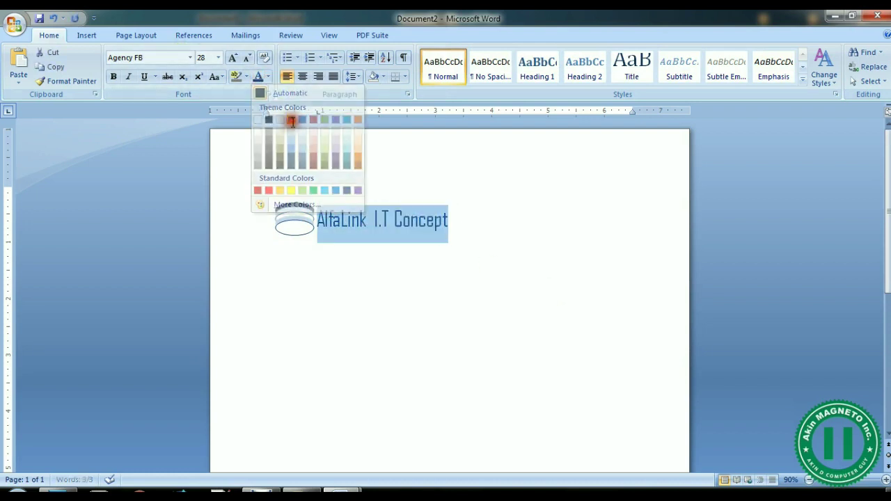
pyautogui.click(385, 286)
# Check the logo placement and put the caret at the end of the title
pyautogui.click(453, 286)
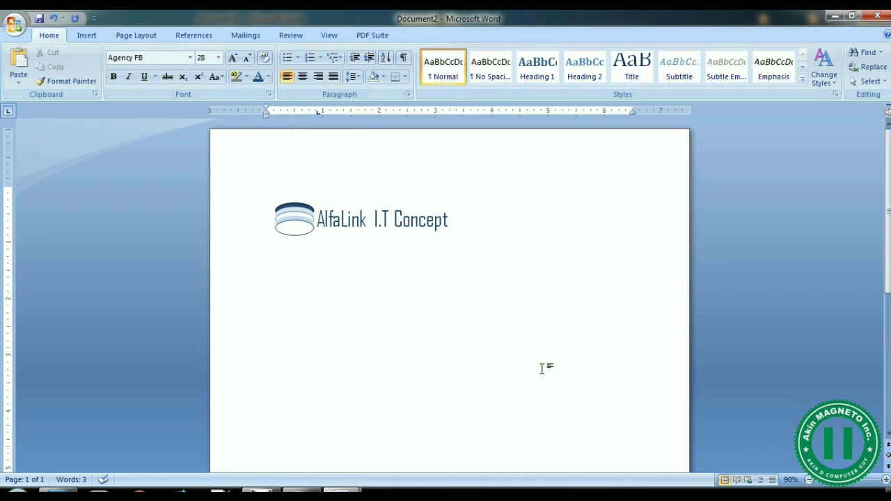
pyautogui.click(291, 218)
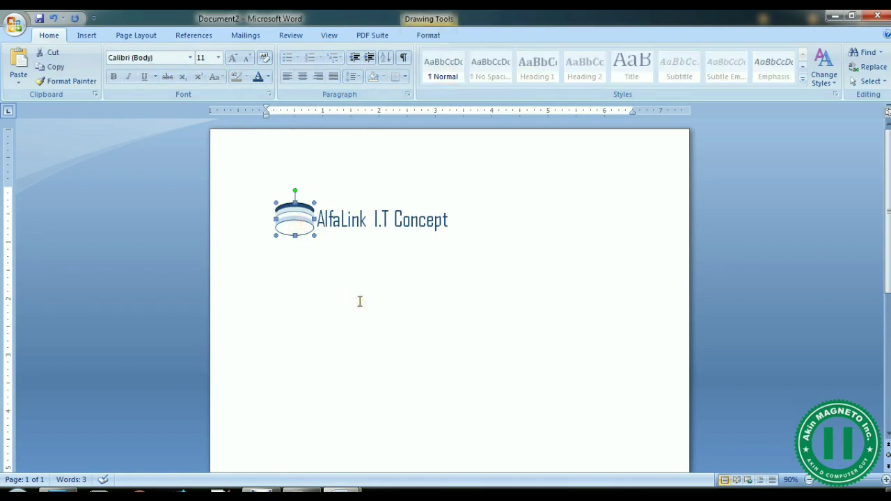
pyautogui.click(380, 311)
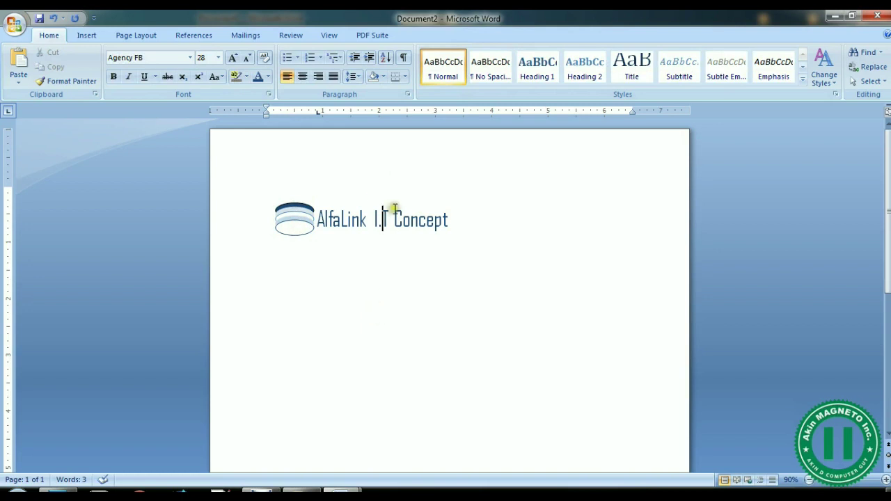
pyautogui.moveTo(394, 216); pyautogui.dragTo(373, 216)
pyautogui.click(469, 231)
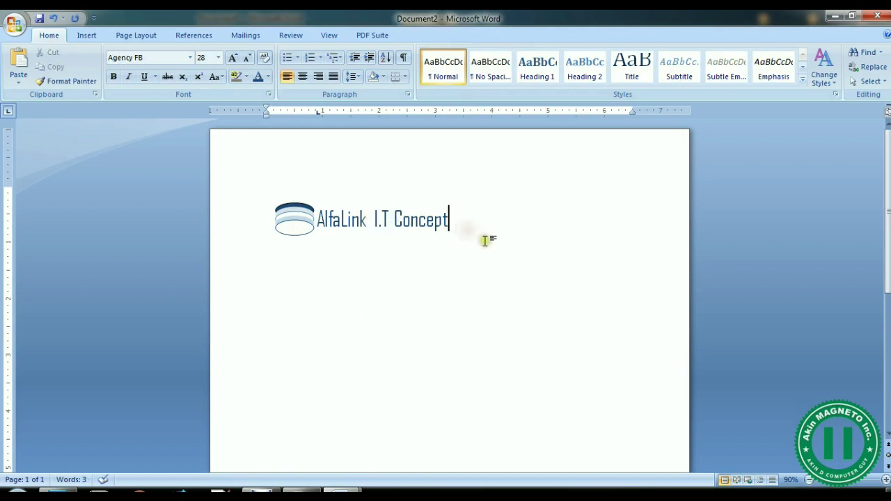
# Type the tagline 'Anything On Computer, ask Alfalin...' on a new line below the title
pyautogui.press('Return')
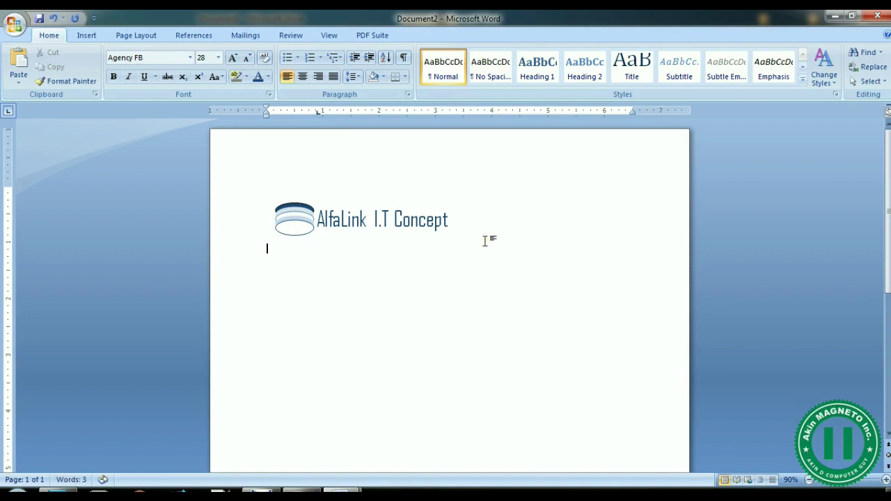
pyautogui.write('Anything On Comput')
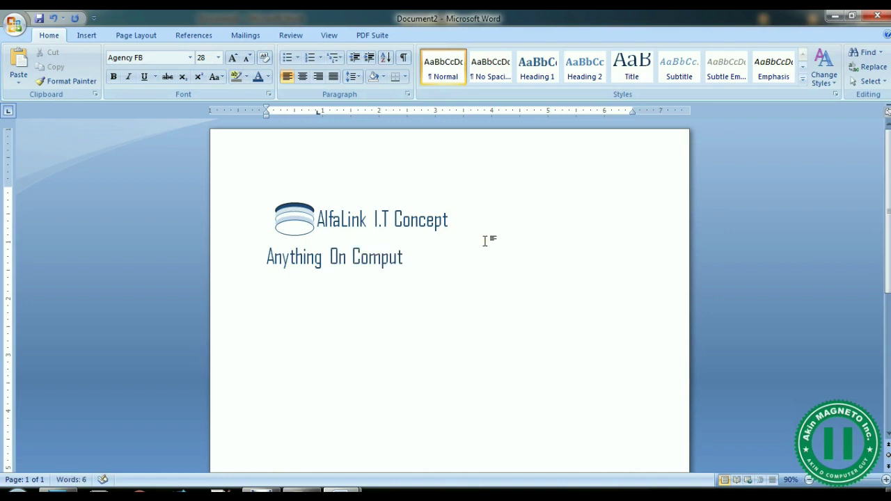
pyautogui.write('er, ask A')
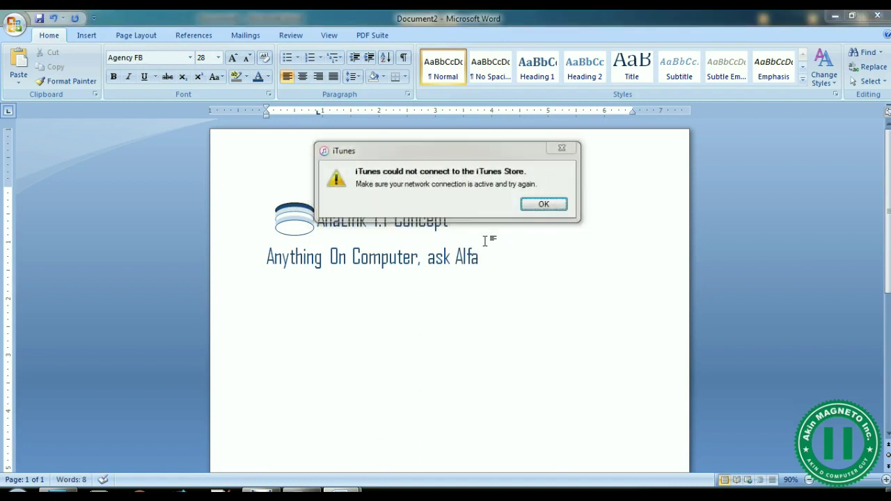
pyautogui.write('lfa')
pyautogui.click(544, 204)
pyautogui.click(488, 256)
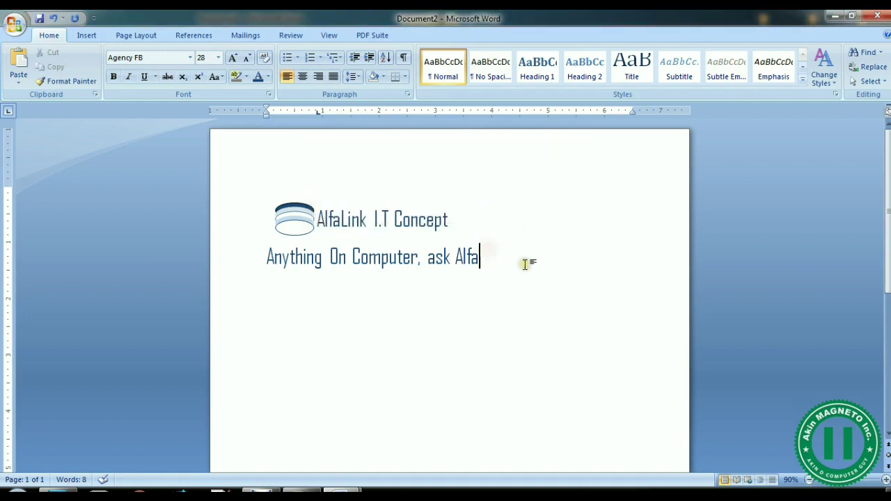
pyautogui.write('lin')
pyautogui.write('...')
# Lowercase the tagline's first letter, correct it to AlfaLink, and select the line
pyautogui.hotkey('shift', 'Right')
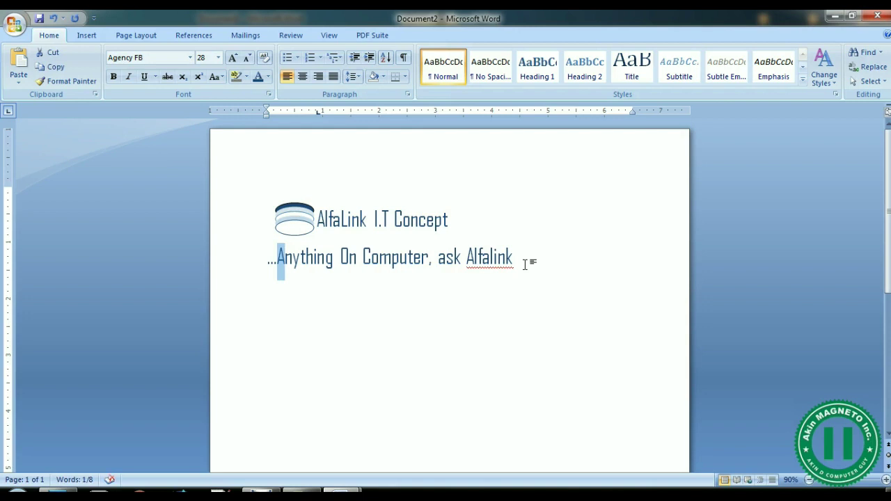
pyautogui.write('a')
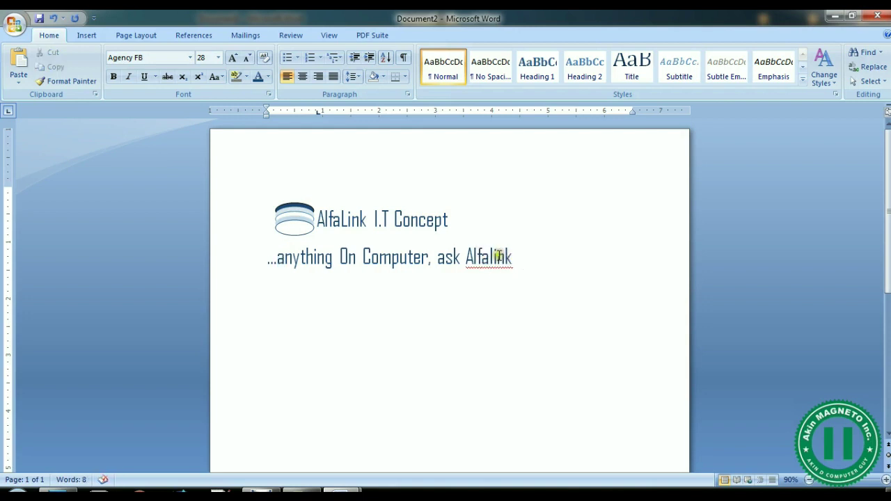
pyautogui.rightClick(498, 256)
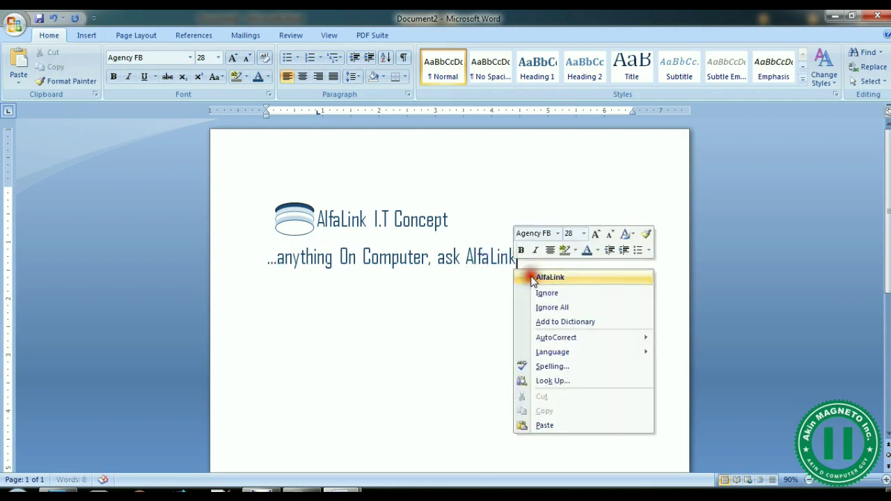
pyautogui.click(533, 277)
pyautogui.moveTo(519, 258); pyautogui.dragTo(272, 256)
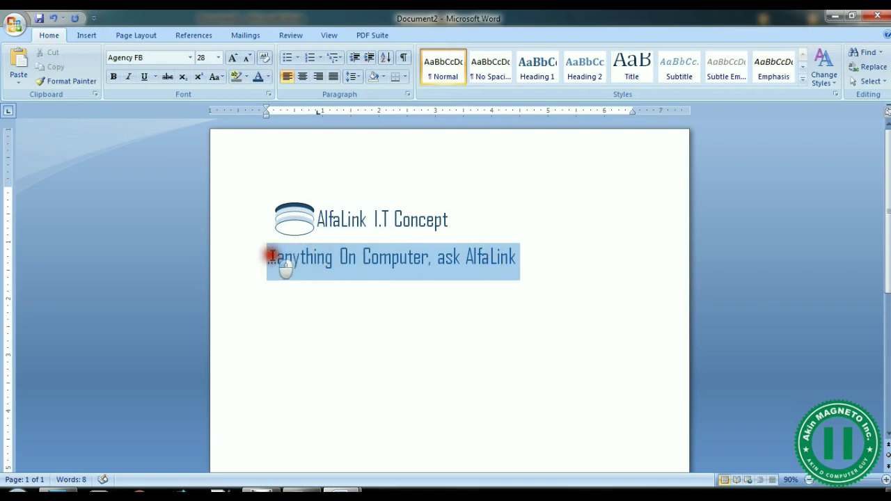
# Set the tagline to Gabriola at 12 pt
pyautogui.click(190, 57)
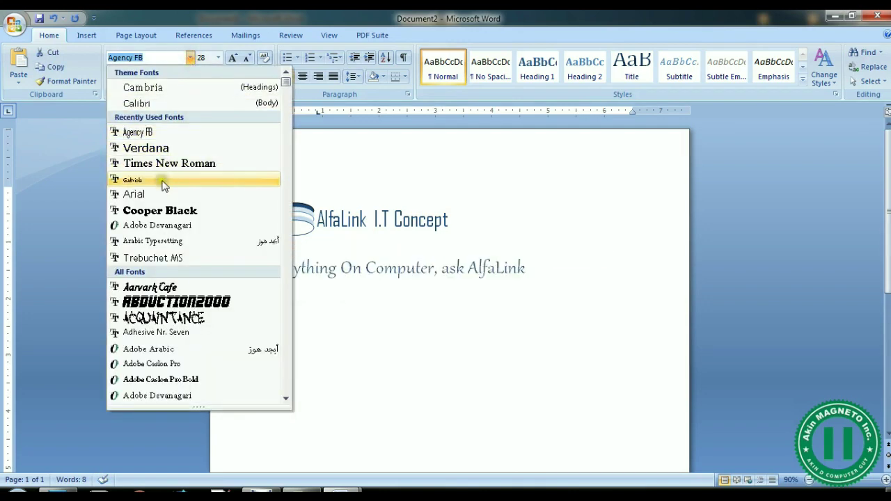
pyautogui.click(163, 181)
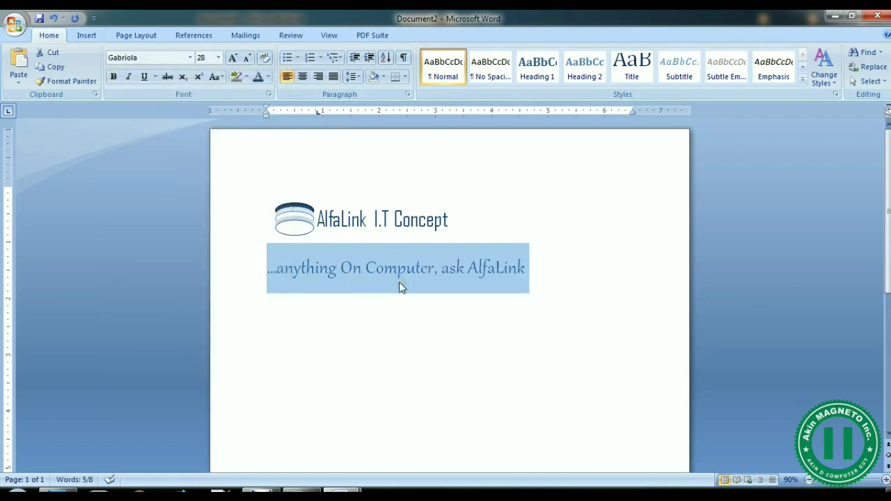
pyautogui.hotkey('ctrl', 'shift', '.')
pyautogui.hotkey('ctrl', 'shift', '.')
pyautogui.hotkey('ctrl', 'shift', ',')
pyautogui.hotkey('ctrl', 'shift', ',')
pyautogui.hotkey('ctrl', 'shift', ',')
pyautogui.hotkey('ctrl', 'shift', ',')
pyautogui.hotkey('ctrl', 'shift', ',')
pyautogui.hotkey('ctrl', 'shift', ',')
pyautogui.hotkey('ctrl', 'shift', ',')
pyautogui.hotkey('ctrl', 'shift', ',')
pyautogui.hotkey('ctrl', 'shift', ',')
pyautogui.hotkey('ctrl', 'shift', ',')
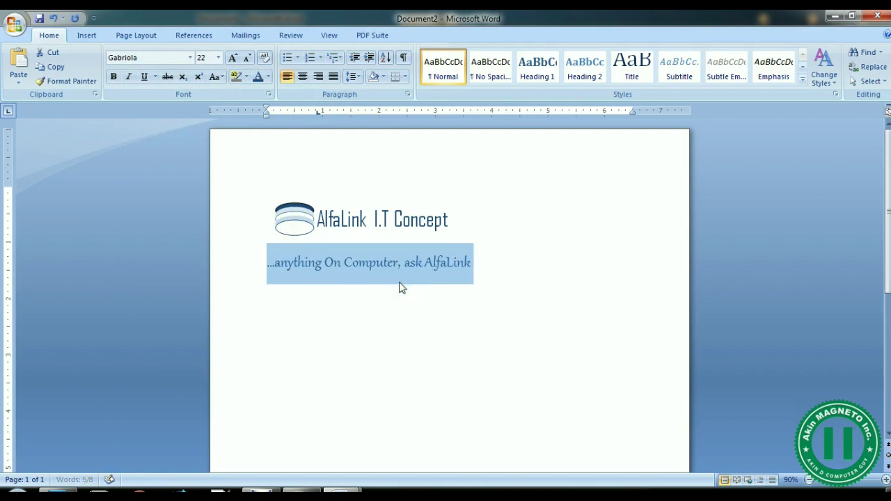
# Give the title and tagline 1.0 line spacing with no space after paragraphs
pyautogui.click(266, 255)
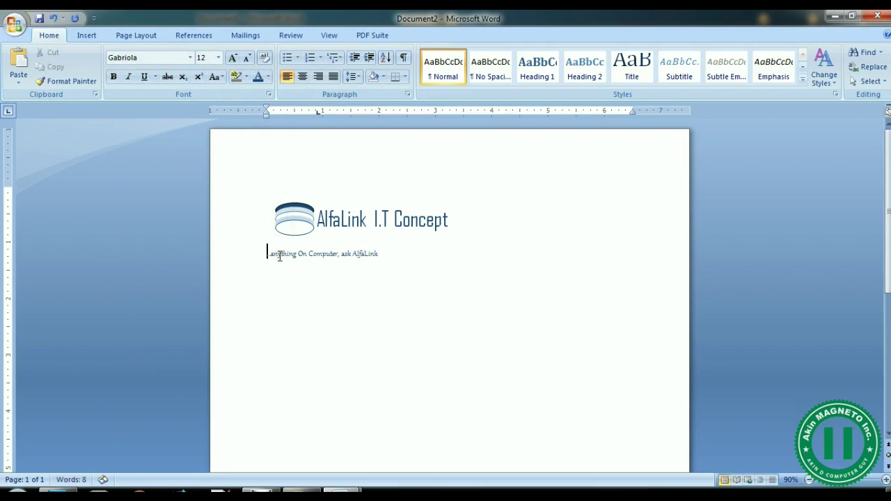
pyautogui.press('BackSpace')
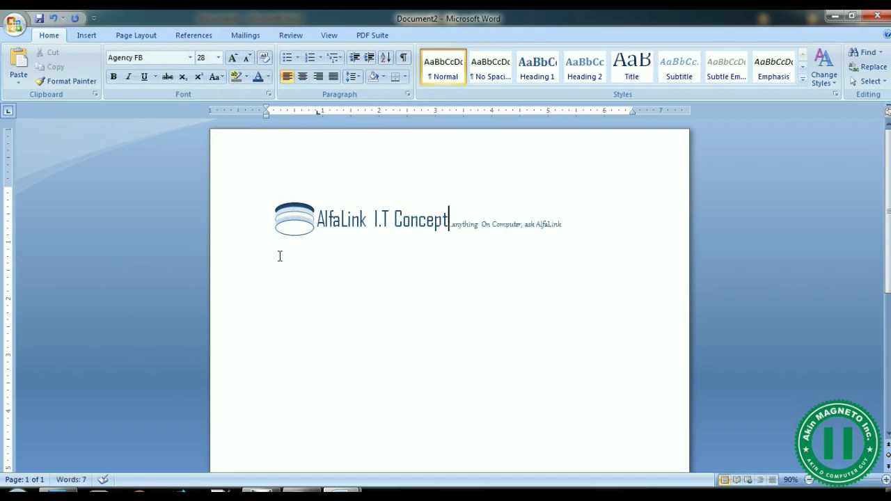
pyautogui.press('Return')
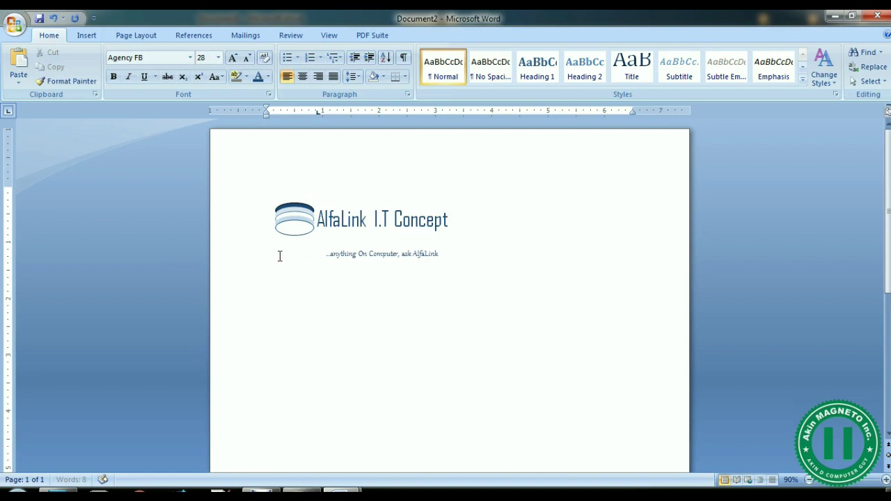
pyautogui.moveTo(442, 254); pyautogui.dragTo(320, 219)
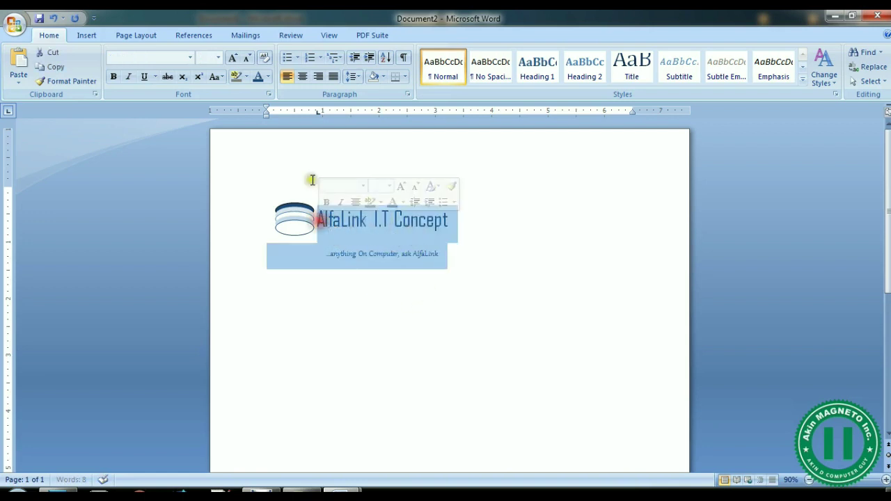
pyautogui.click(355, 80)
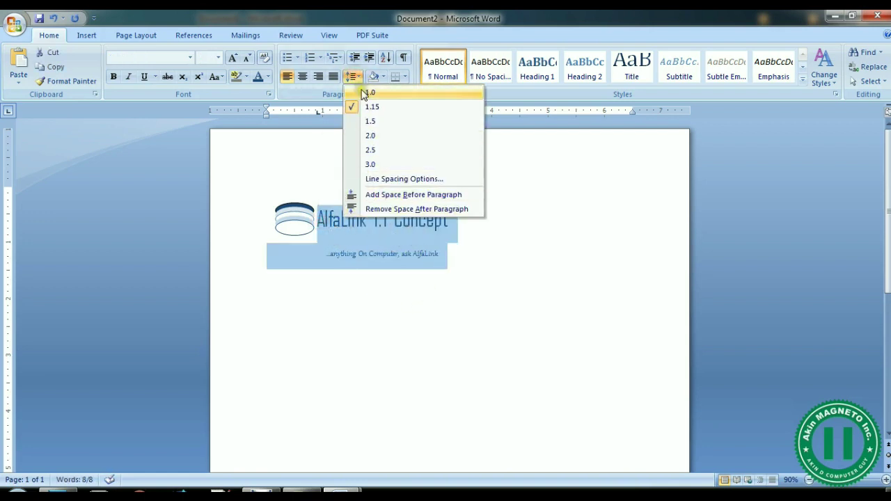
pyautogui.click(357, 92)
pyautogui.click(355, 80)
pyautogui.click(369, 206)
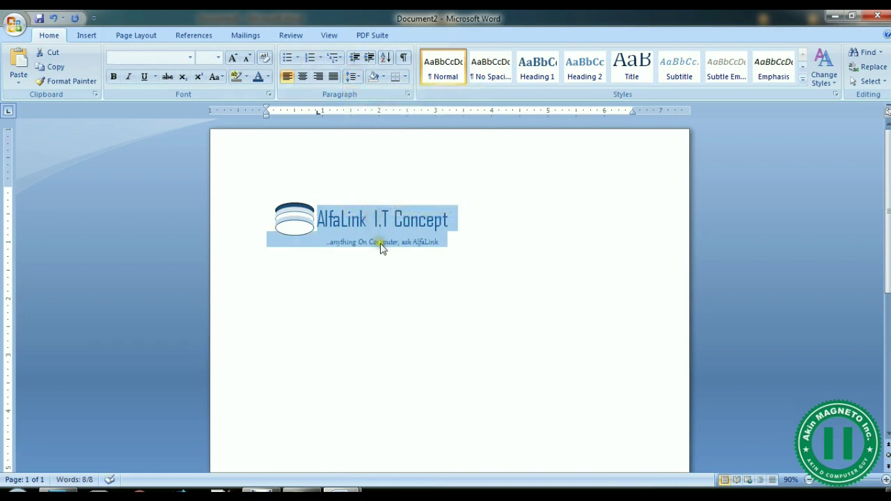
# Start a new empty paragraph below the tagline
pyautogui.click(373, 248)
pyautogui.press('End')
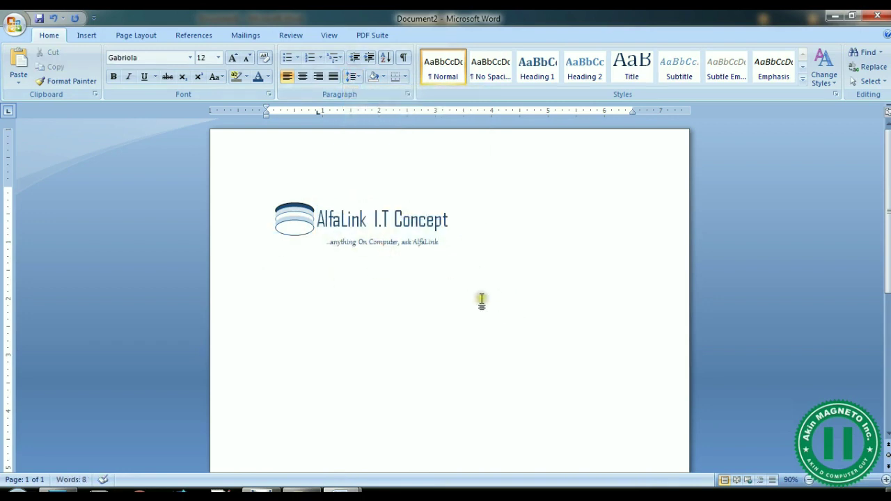
pyautogui.click(300, 230)
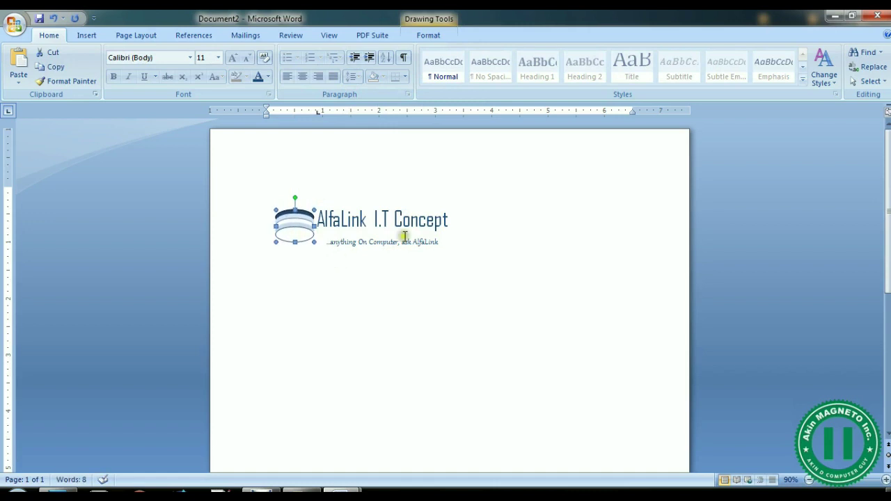
pyautogui.click(463, 252)
pyautogui.press('Return')
pyautogui.press('Return')
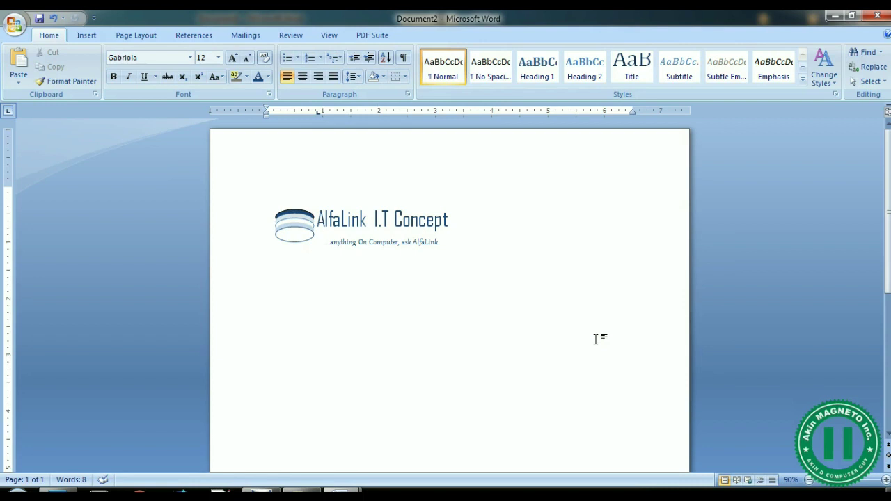
# Switch to Document1 and find the light-blue oval on its navy base
pyautogui.click(607, 384)
pyautogui.hotkey('alt', 'Tab')
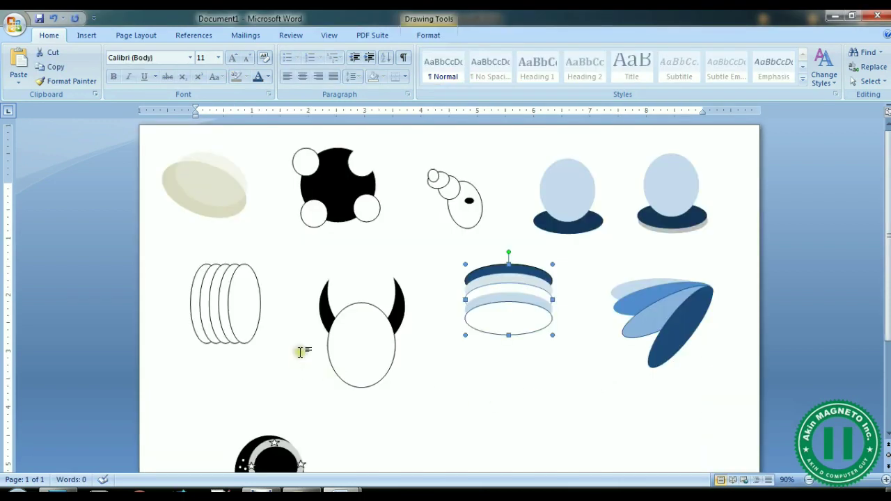
pyautogui.click(509, 383)
pyautogui.click(681, 308)
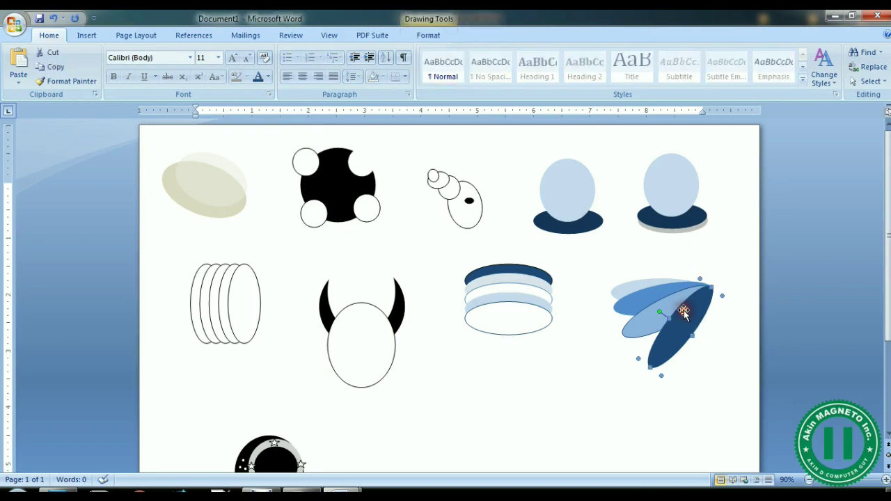
pyautogui.click(700, 248)
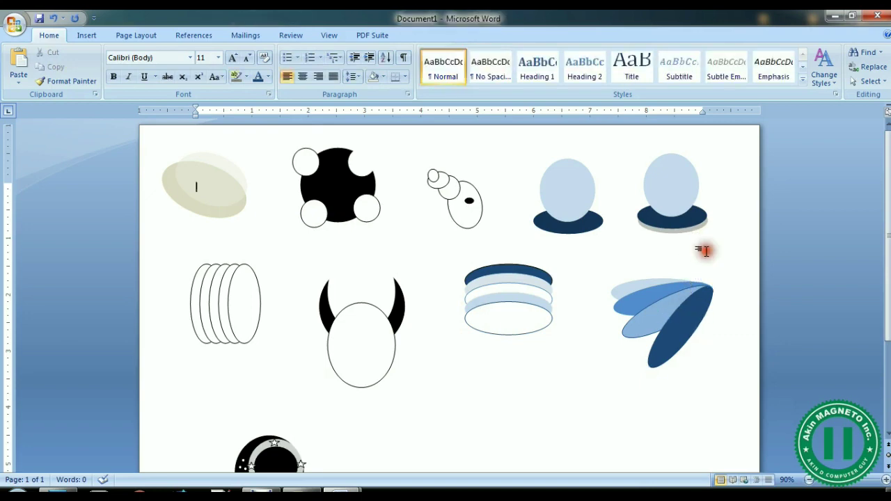
pyautogui.click(669, 188)
pyautogui.click(687, 229)
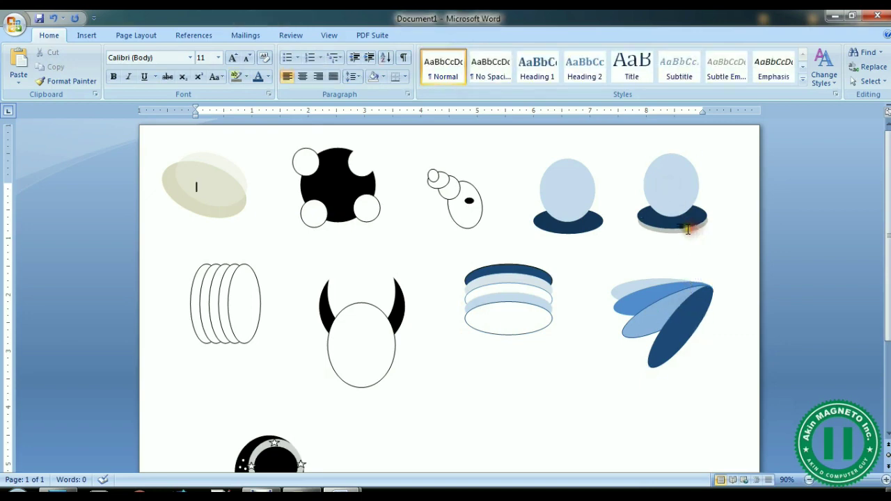
# Select both the navy base ellipse and the light-blue top oval
pyautogui.click(682, 228)
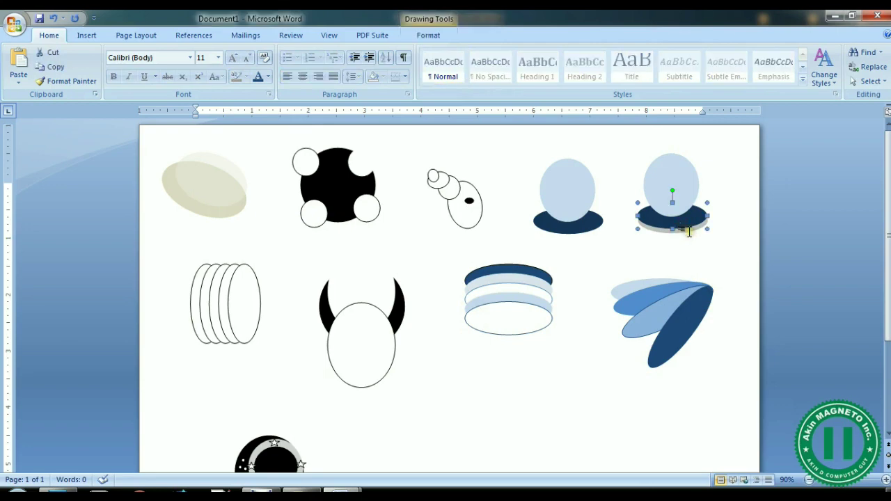
pyautogui.click(679, 230)
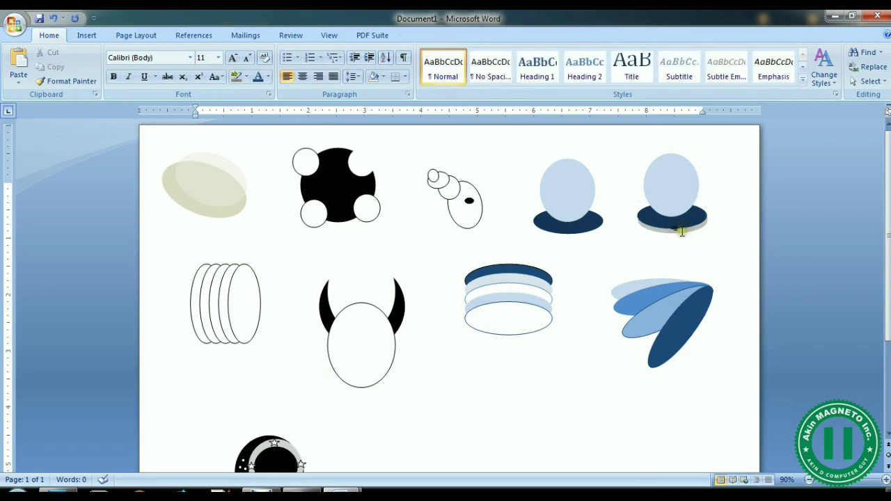
pyautogui.click(682, 229)
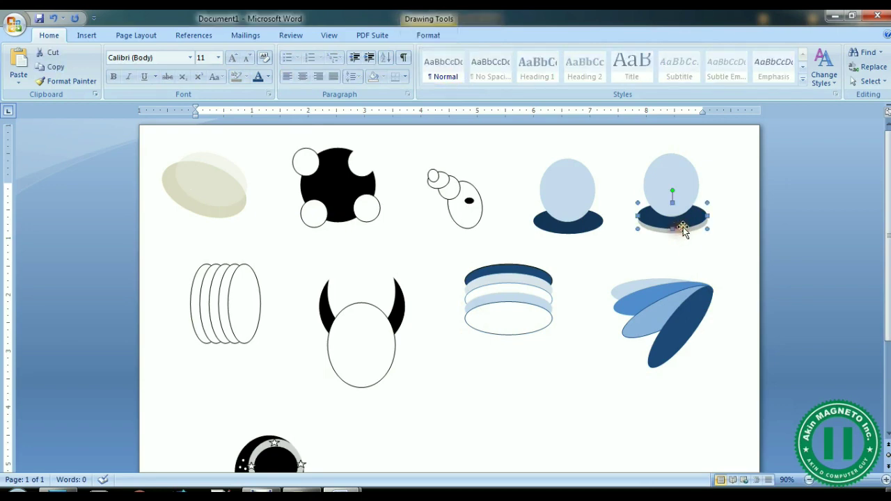
pyautogui.keyDown('shift'); pyautogui.click(679, 198); pyautogui.keyUp('shift')
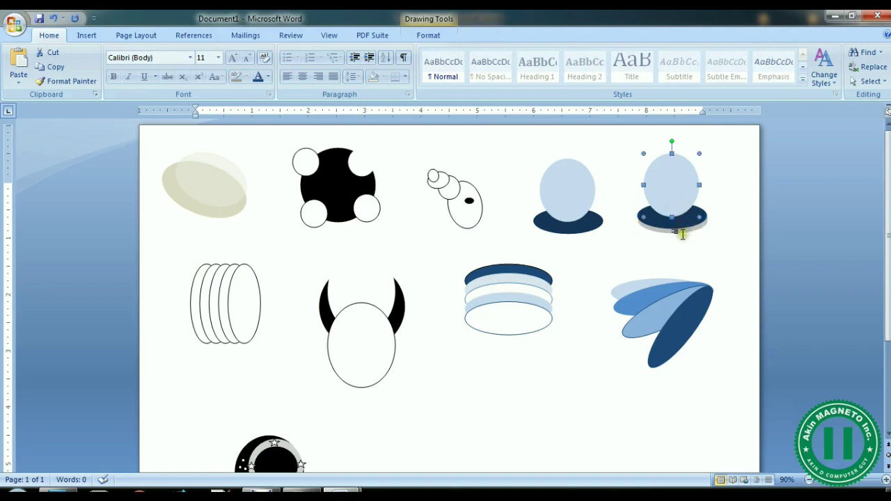
pyautogui.click(683, 237)
pyautogui.click(702, 221)
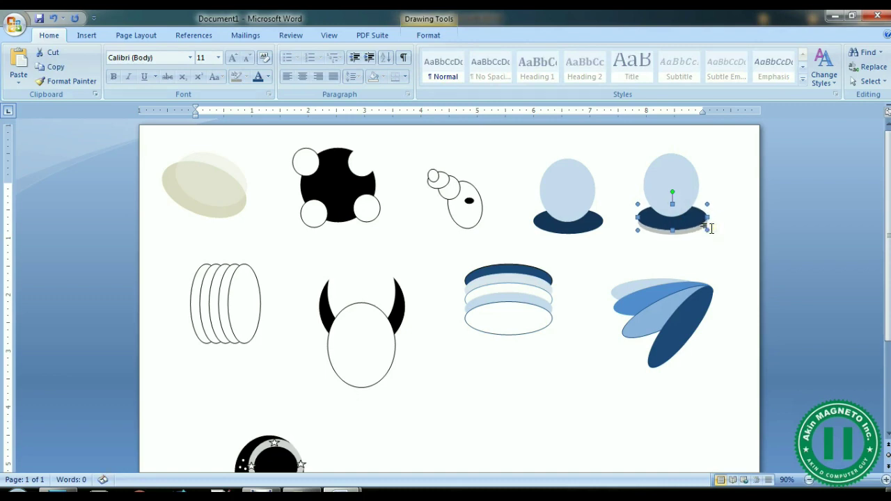
pyautogui.keyDown('shift'); pyautogui.click(681, 187); pyautogui.keyUp('shift')
# Group the two ellipses into one shape and copy it
pyautogui.rightClick(681, 186)
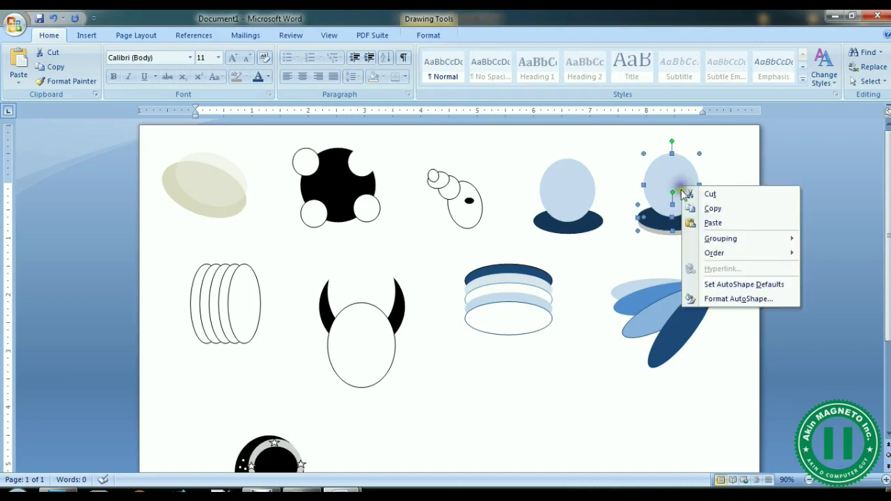
pyautogui.moveTo(724, 239)
pyautogui.click(807, 239)
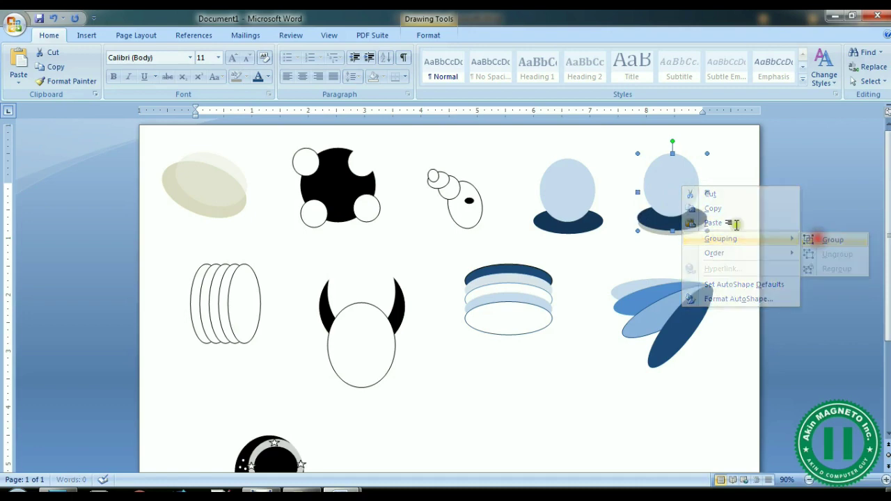
pyautogui.rightClick(670, 199)
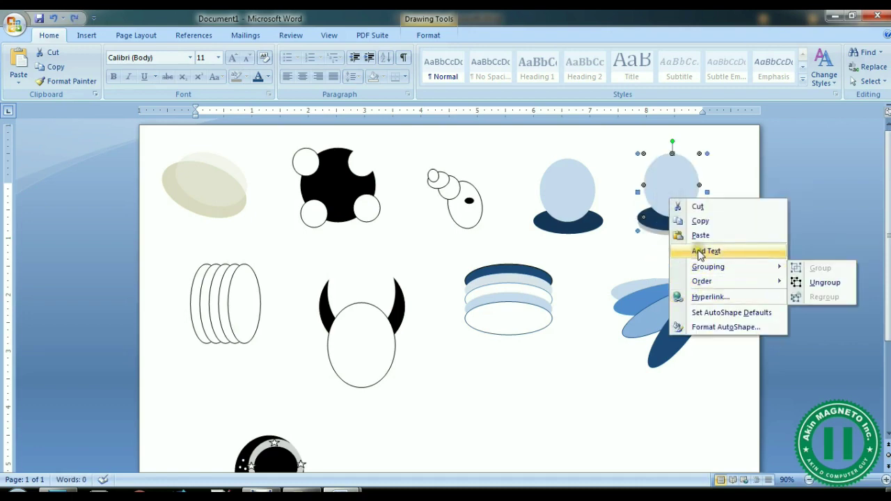
pyautogui.click(700, 221)
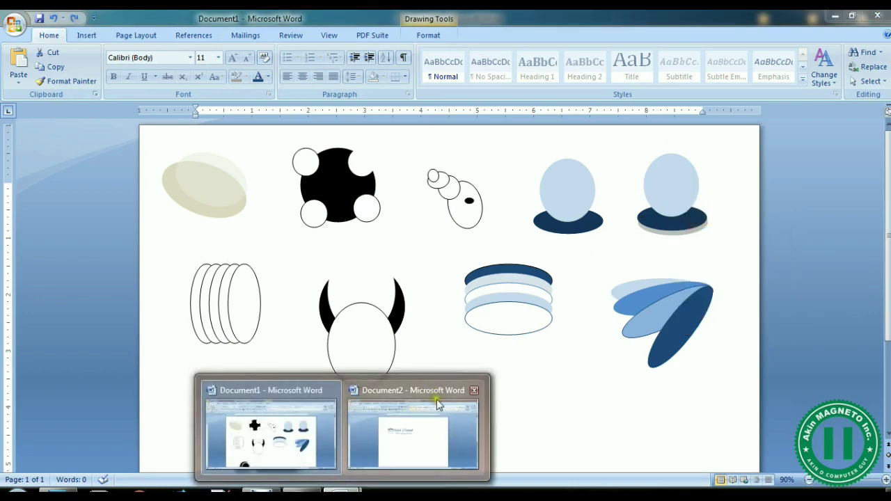
# Paste the ball-on-base icon into Document2 below the AlfaLink logo, keeping its round proportions
pyautogui.click(437, 399)
pyautogui.hotkey('ctrl', 'v')
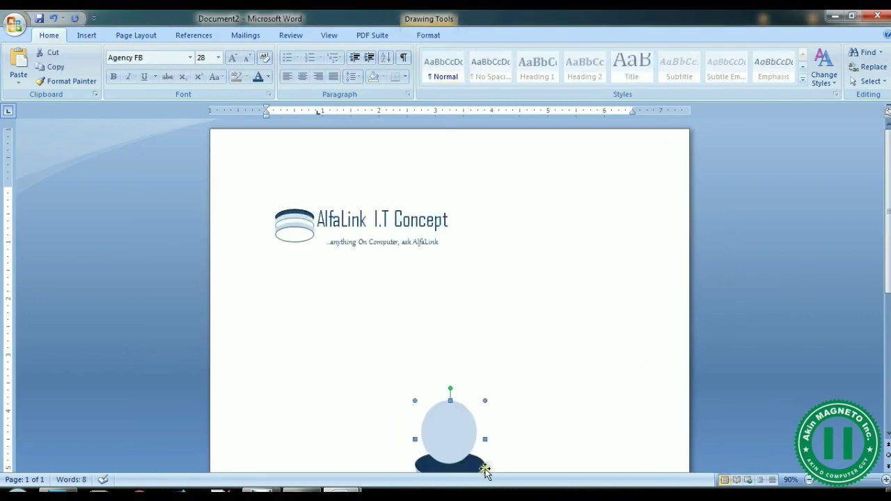
pyautogui.moveTo(458, 438); pyautogui.dragTo(305, 315)
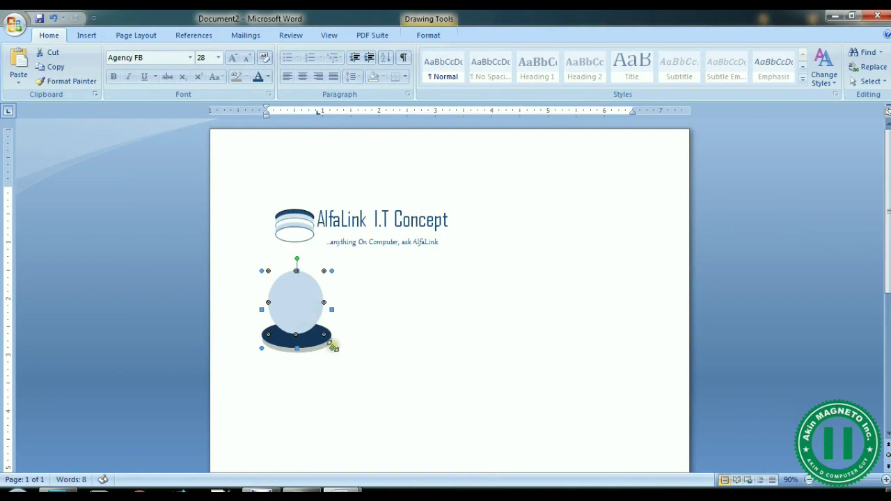
pyautogui.moveTo(331, 348); pyautogui.dragTo(358, 300)
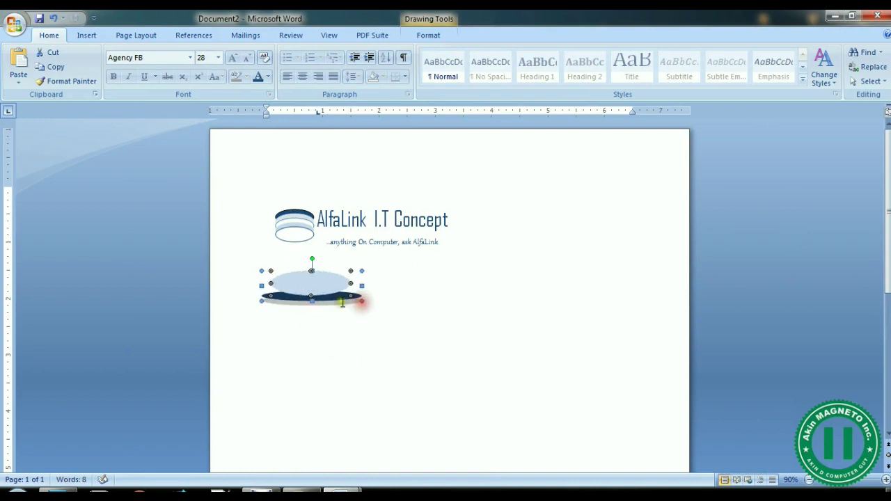
pyautogui.hotkey('ctrl', 'z')
pyautogui.moveTo(287, 301); pyautogui.dragTo(295, 299)
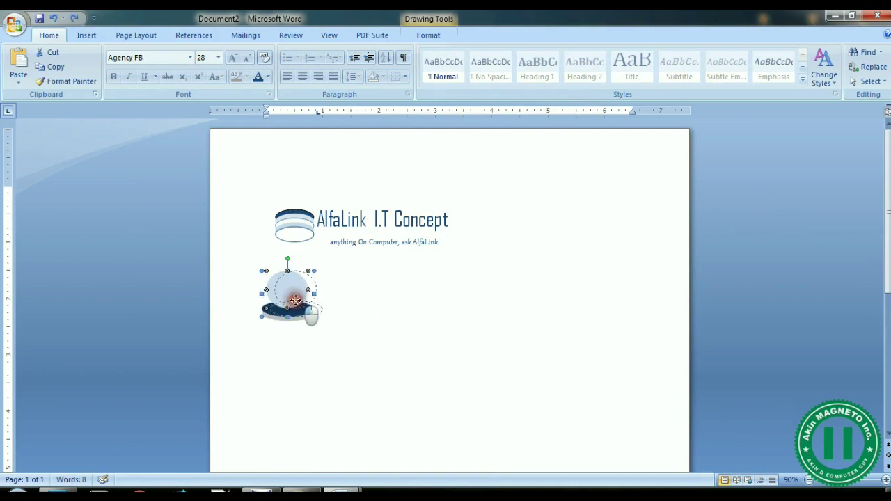
pyautogui.click(348, 299)
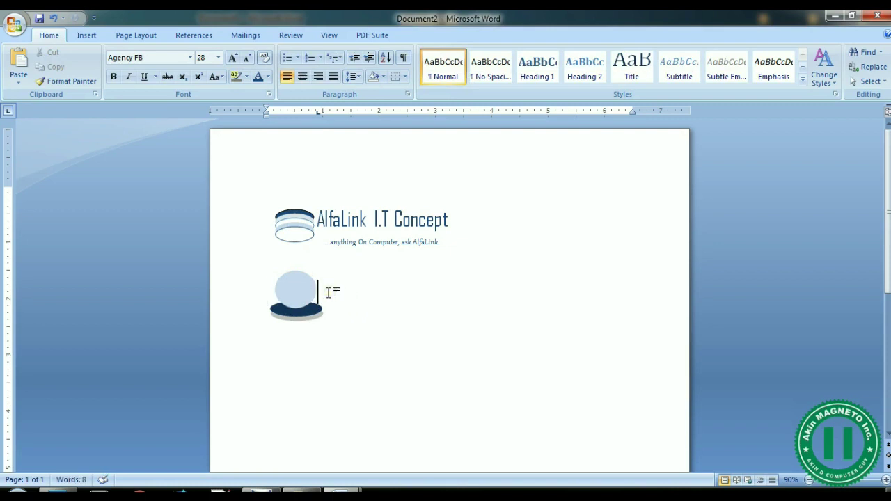
# Type the title 'Georgia Global Concept' beside the ball icon and start a new line below it
pyautogui.write('Georgia Glo')
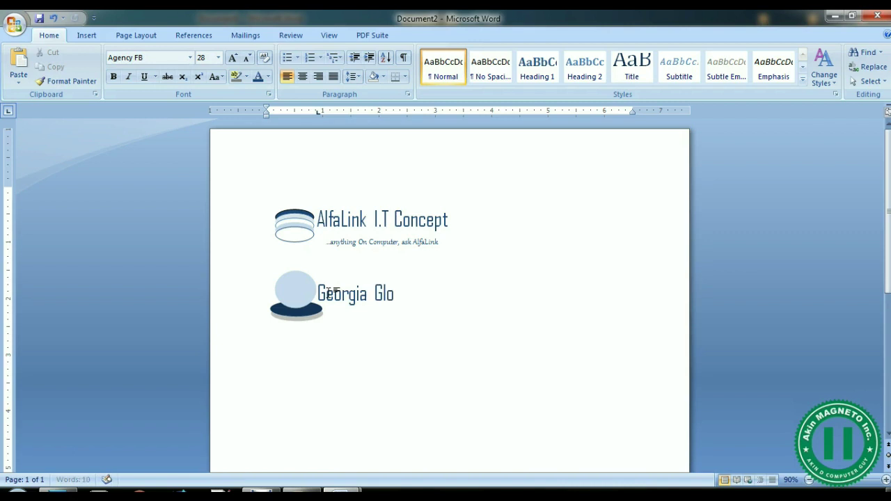
pyautogui.write('bal Con')
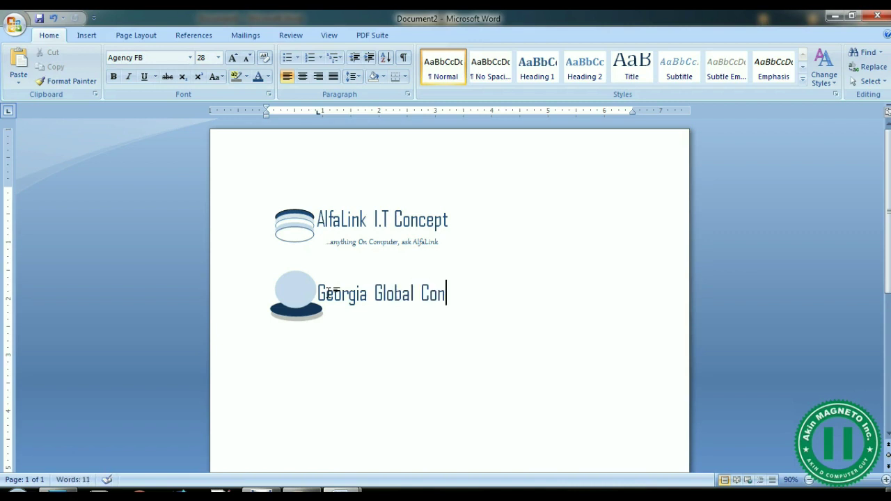
pyautogui.write('cept')
pyautogui.click(288, 291)
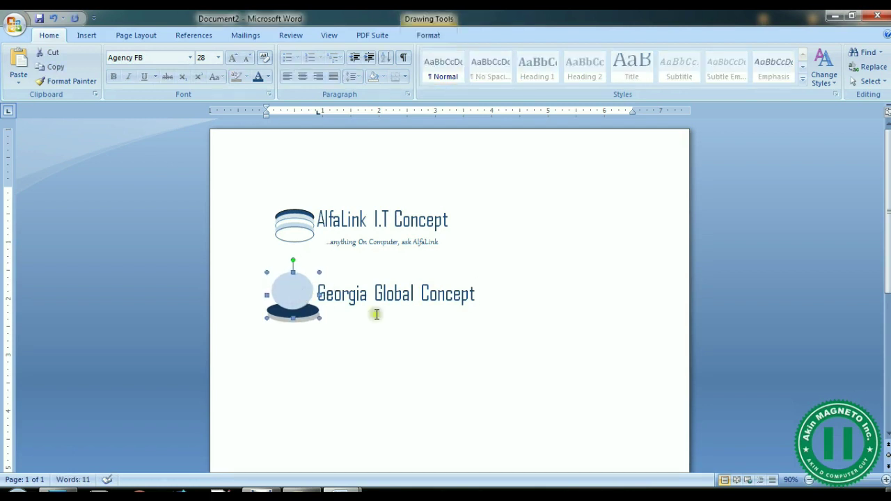
pyautogui.click(422, 332)
pyautogui.click(484, 282)
pyautogui.press('Return')
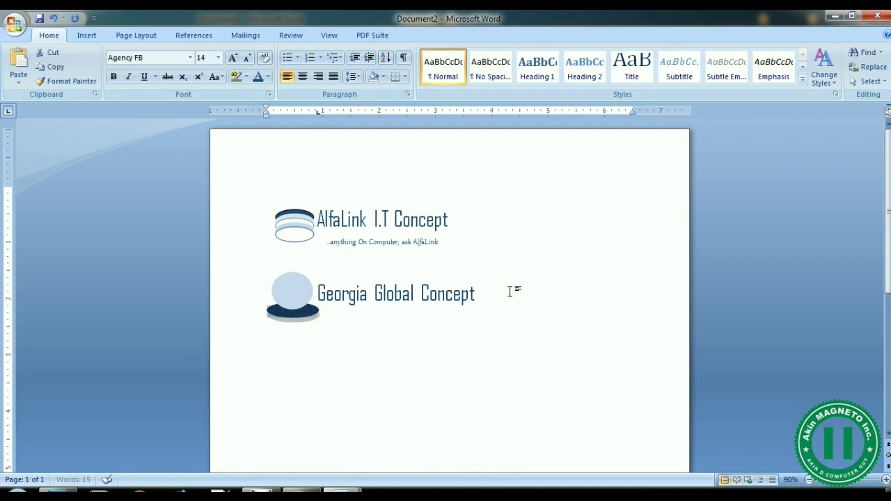
# Type the tagline '... We make the World Go Round', correct 'we' to 'We', then switch to Document1
pyautogui.write('make the ')
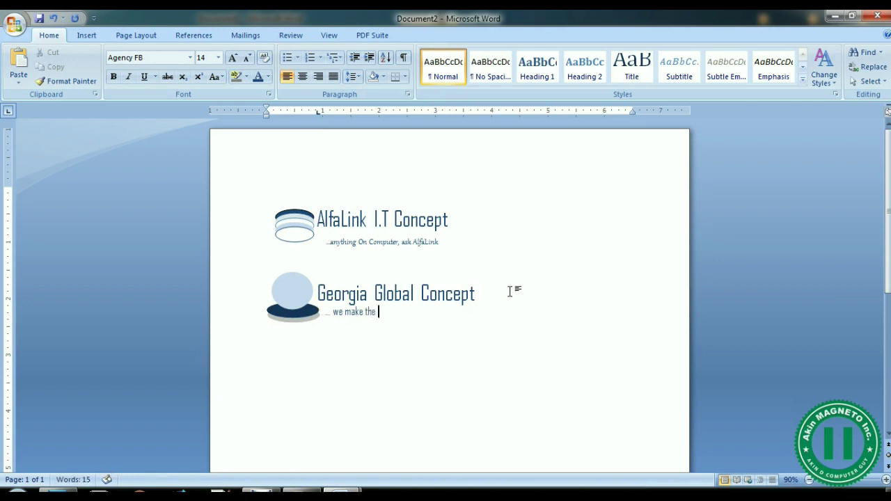
pyautogui.write('World Go Round')
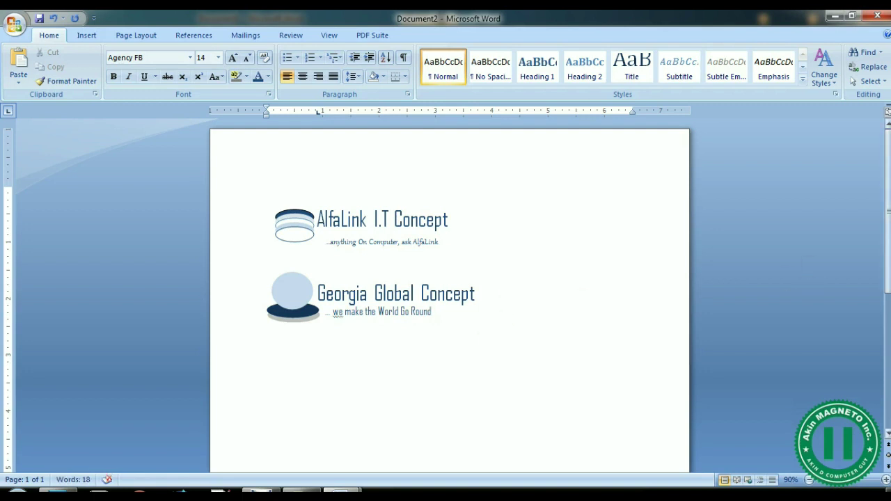
pyautogui.scroll(-2, 887, 229)
pyautogui.scroll(1, 449, 296)
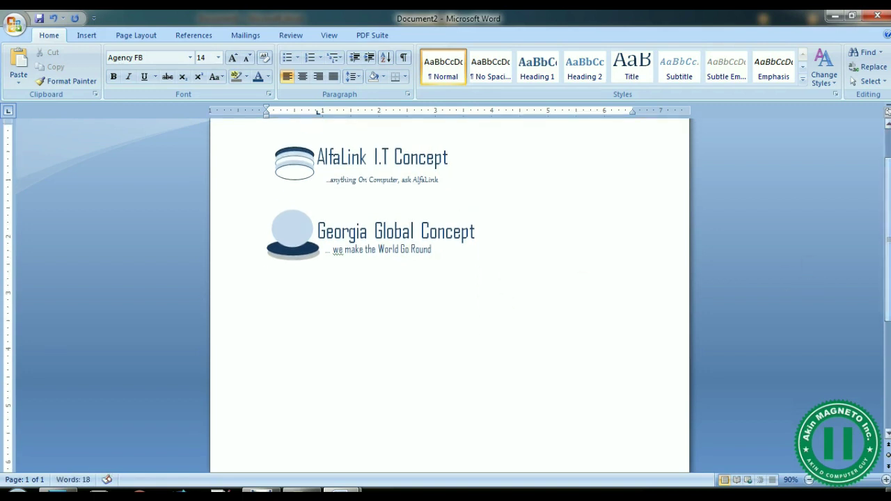
pyautogui.rightClick(338, 250)
pyautogui.click(381, 264)
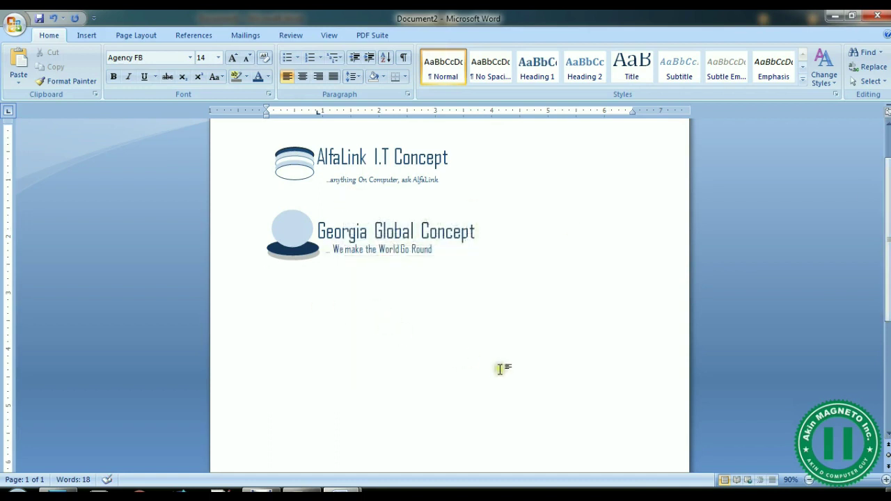
pyautogui.hotkey('alt', 'Tab')
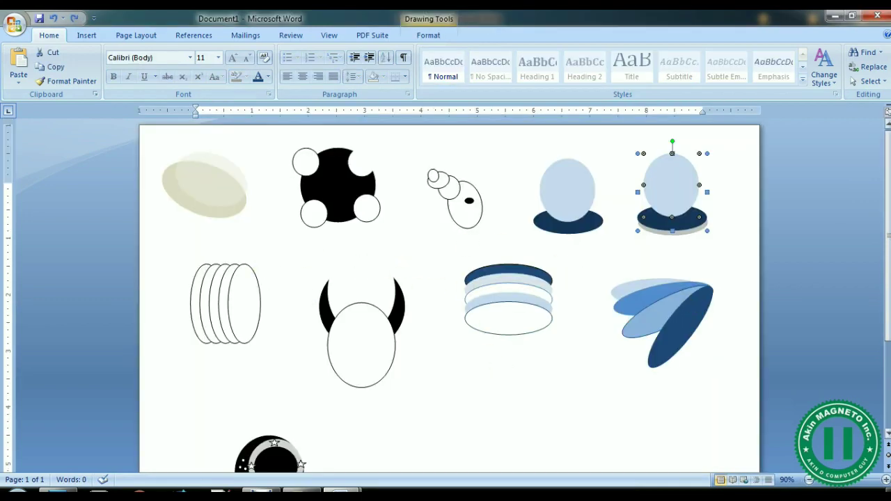
# Group the moon icon's stars, glow, ring, crescent and black circle into one object
pyautogui.scroll(-3, 689, 305)
pyautogui.click(280, 383)
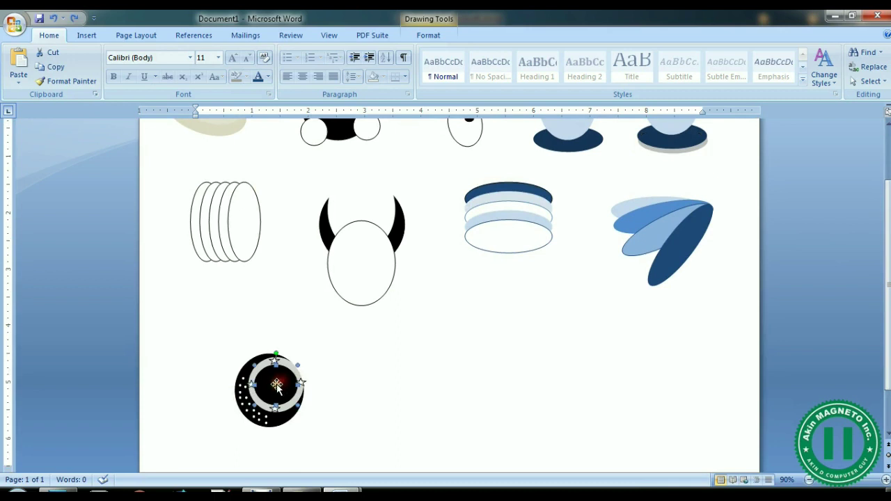
pyautogui.moveTo(254, 385); pyautogui.dragTo(264, 373)
pyautogui.keyDown('shift'); pyautogui.click(273, 362); pyautogui.keyUp('shift')
pyautogui.keyDown('shift'); pyautogui.click(301, 382); pyautogui.keyUp('shift')
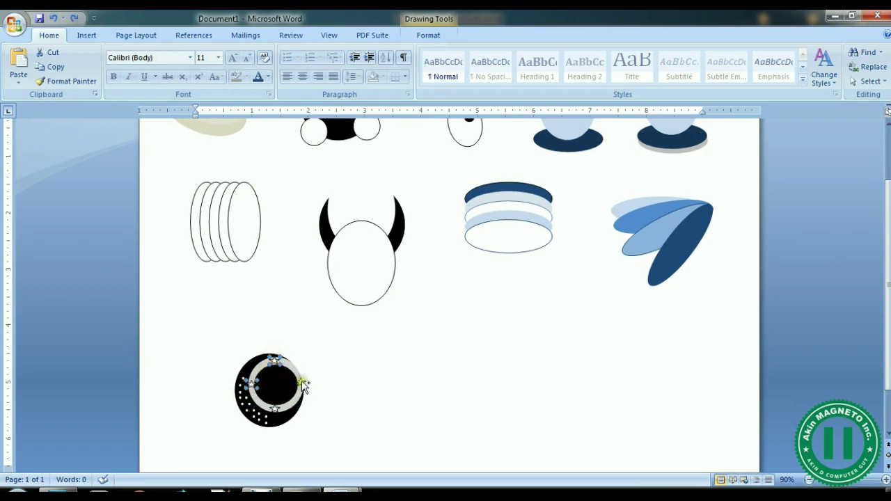
pyautogui.keyDown('shift'); pyautogui.click(275, 410); pyautogui.keyUp('shift')
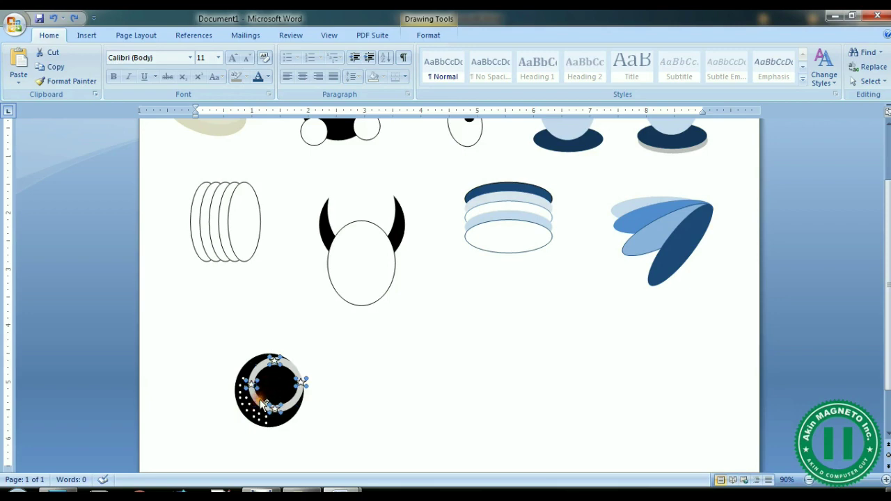
pyautogui.keyDown('shift'); pyautogui.click(264, 402); pyautogui.keyUp('shift')
pyautogui.keyDown('shift'); pyautogui.click(274, 387); pyautogui.keyUp('shift')
pyautogui.keyDown('shift'); pyautogui.click(283, 358); pyautogui.keyUp('shift')
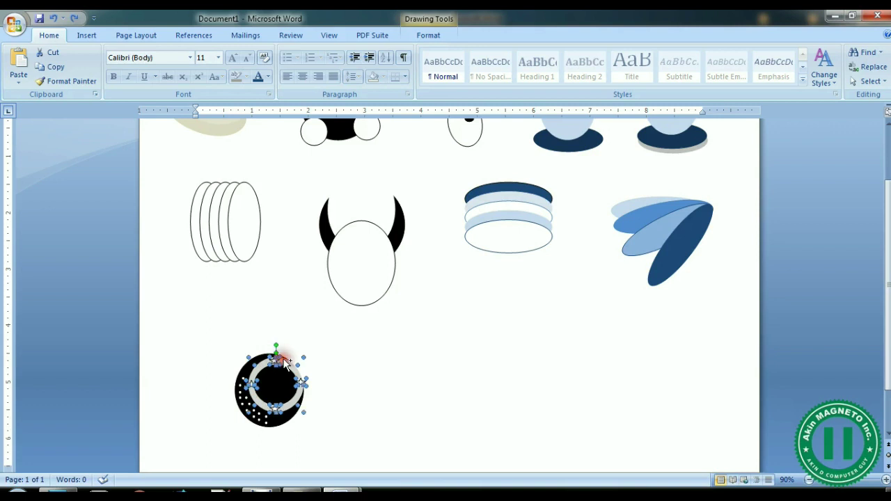
pyautogui.keyDown('shift'); pyautogui.click(239, 373); pyautogui.keyUp('shift')
pyautogui.keyDown('shift'); pyautogui.click(264, 422); pyautogui.keyUp('shift')
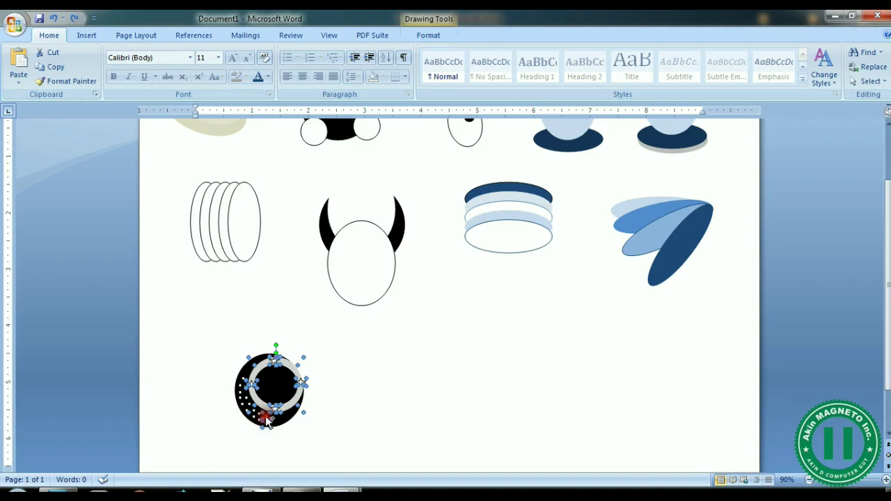
pyautogui.keyDown('shift'); pyautogui.click(258, 410); pyautogui.keyUp('shift')
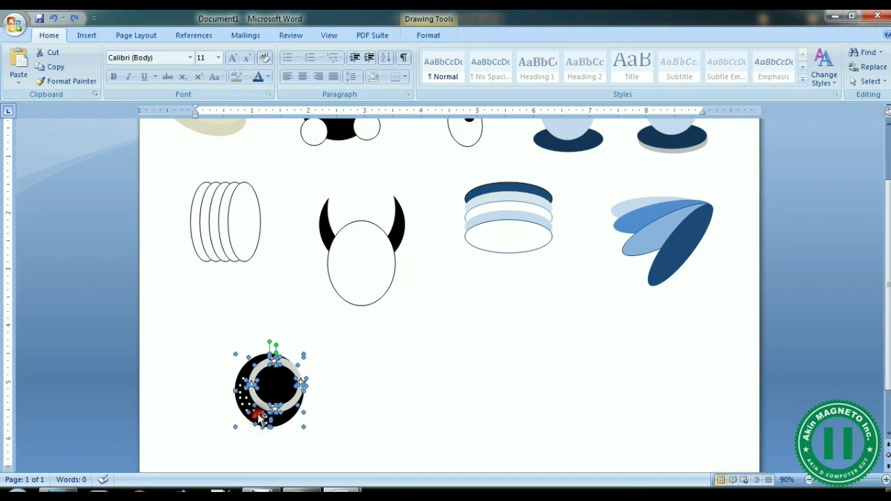
pyautogui.rightClick(245, 376)
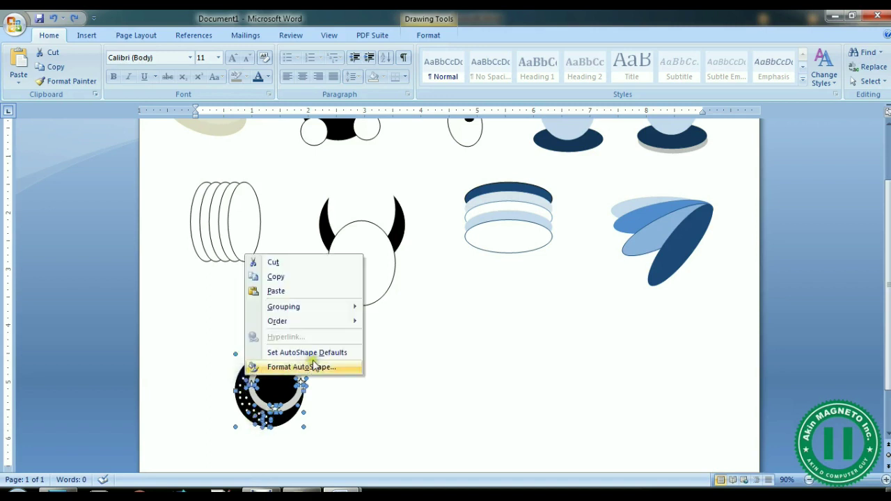
pyautogui.moveTo(360, 313)
pyautogui.click(387, 308)
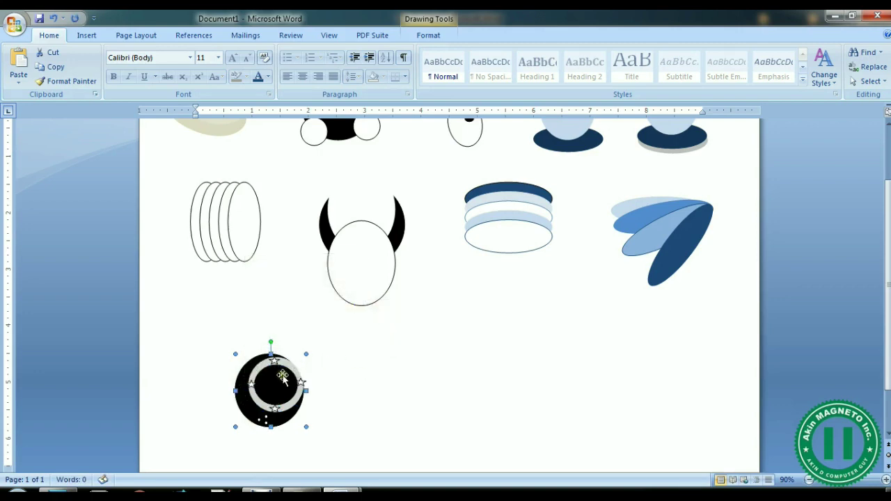
# Move the grouped moon right, dismiss the iTunes error, and undo the move
pyautogui.moveTo(280, 376); pyautogui.dragTo(394, 376)
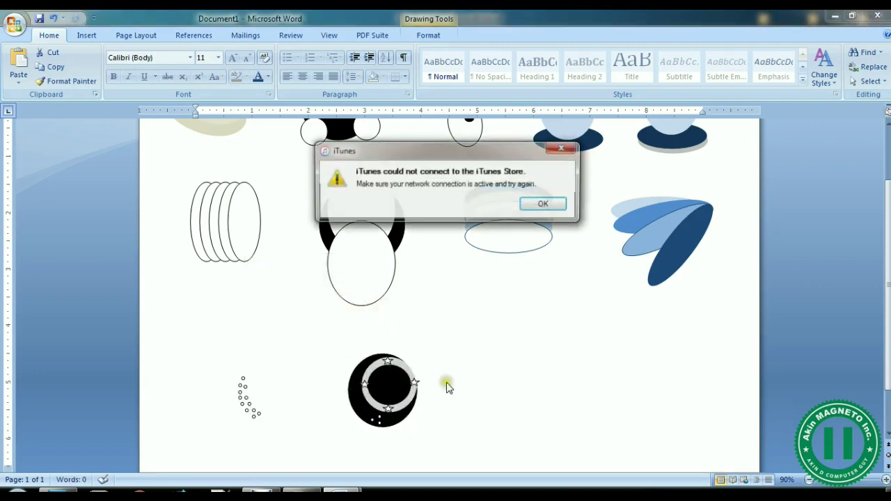
pyautogui.click(540, 206)
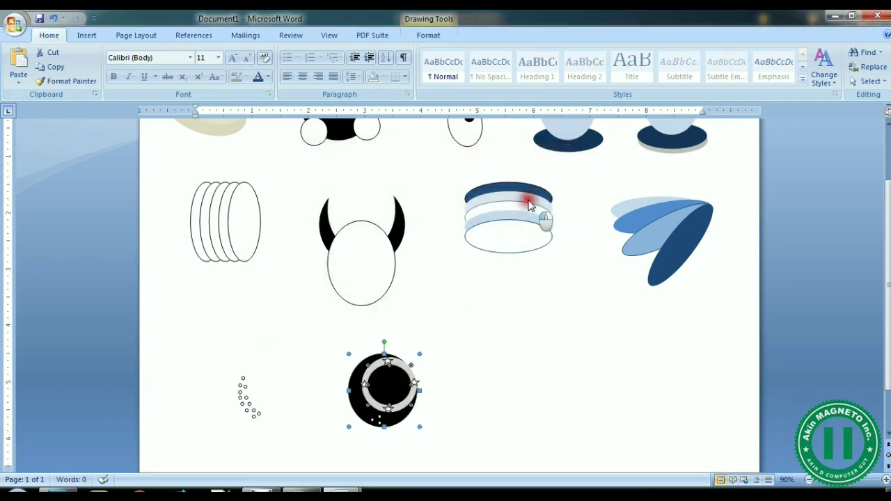
pyautogui.click(545, 314)
pyautogui.hotkey('ctrl', 'z')
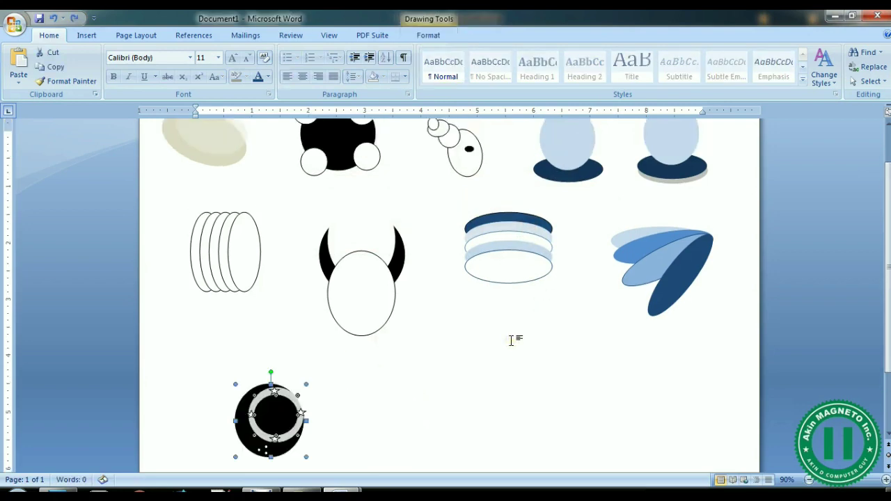
pyautogui.click(385, 420)
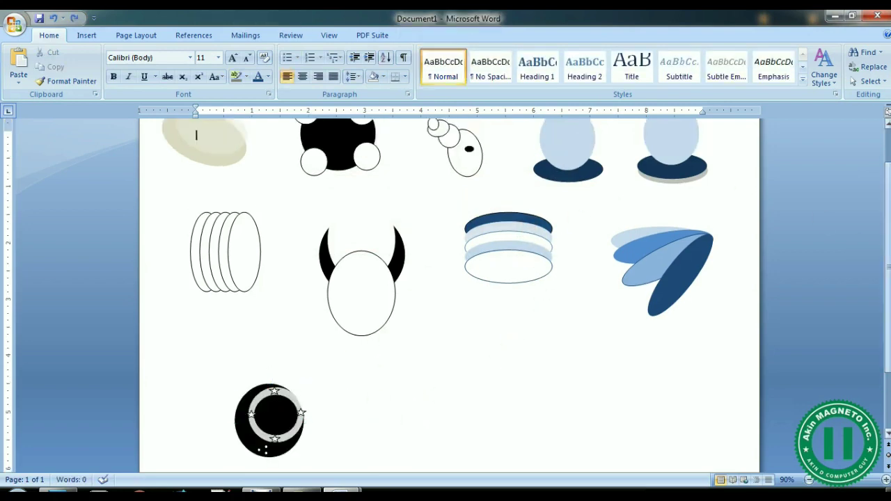
# Group the five stacked ellipses into one object and copy the group
pyautogui.scroll(2, 866, 262)
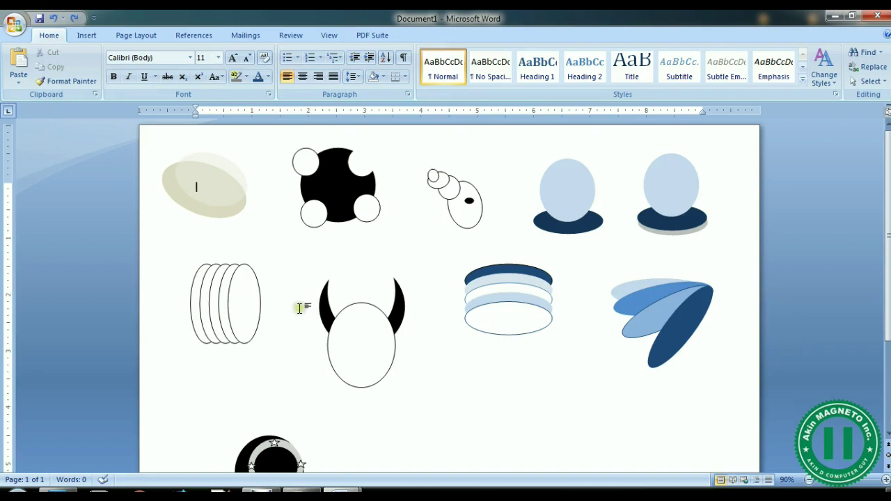
pyautogui.click(245, 296)
pyautogui.keyDown('shift'); pyautogui.click(219, 301); pyautogui.keyUp('shift')
pyautogui.keyDown('shift'); pyautogui.click(210, 301); pyautogui.keyUp('shift')
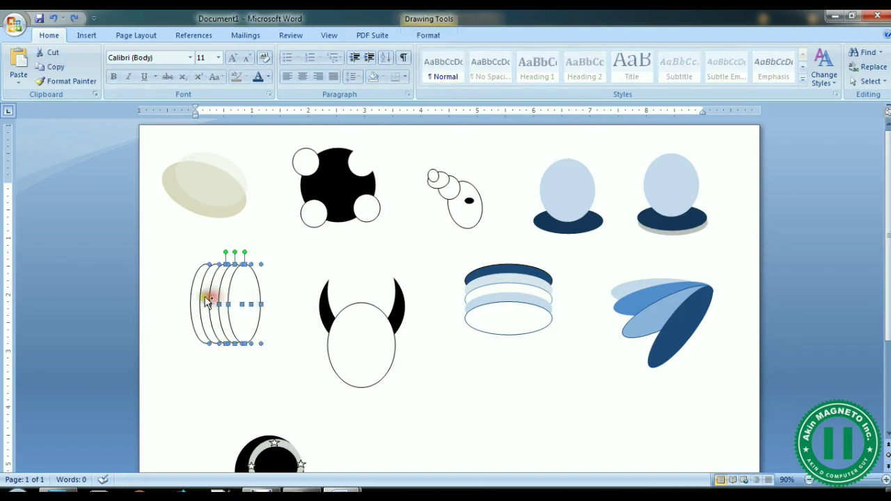
pyautogui.keyDown('shift'); pyautogui.click(200, 301); pyautogui.keyUp('shift')
pyautogui.keyDown('shift'); pyautogui.click(195, 301); pyautogui.keyUp('shift')
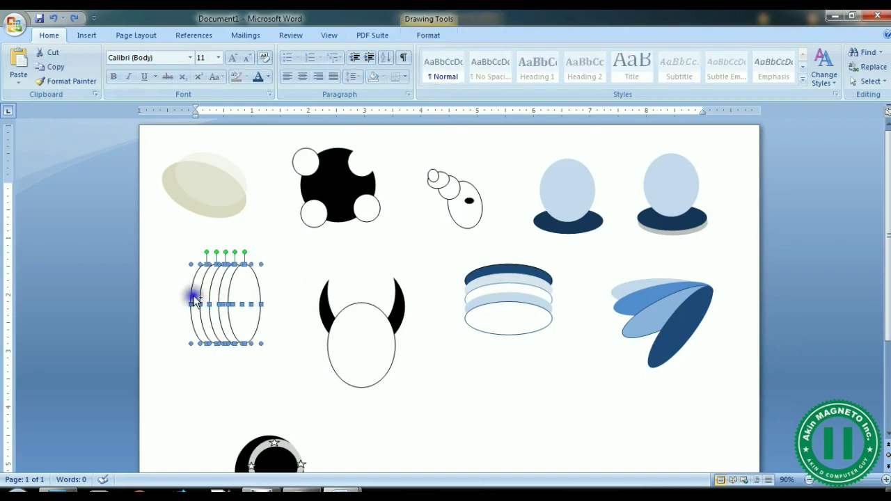
pyautogui.rightClick(195, 299)
pyautogui.moveTo(296, 350)
pyautogui.click(341, 356)
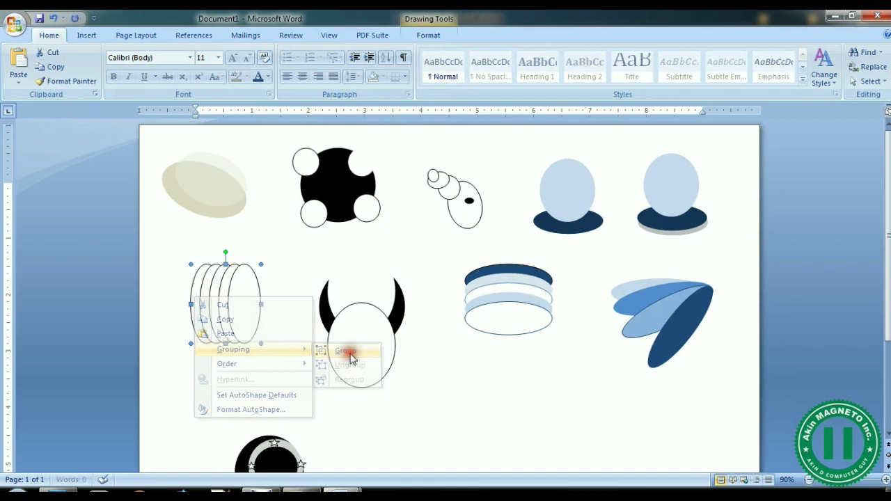
pyautogui.rightClick(232, 304)
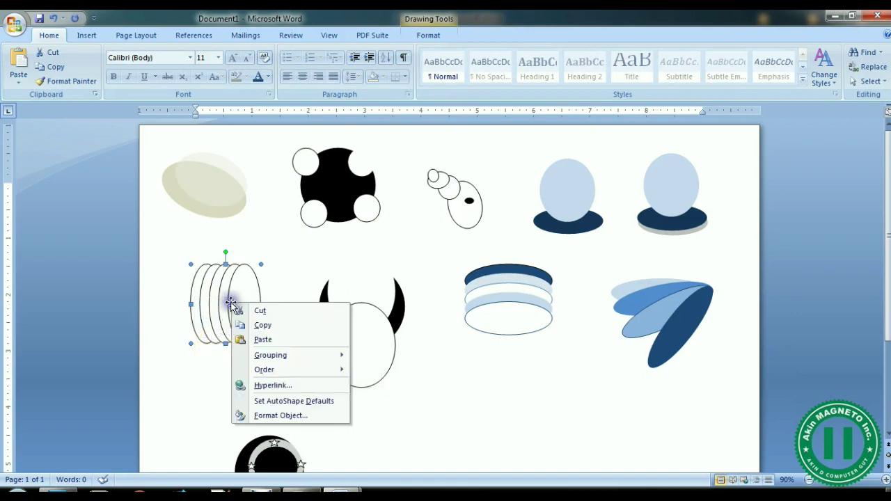
pyautogui.click(282, 326)
# Paste the ellipse group into Document2 below the Georgia logo and ungroup it
pyautogui.moveTo(312, 492)
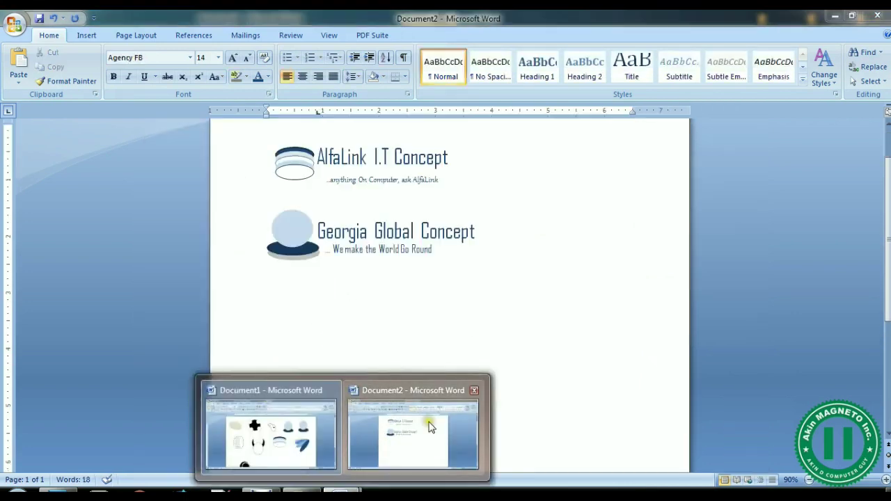
pyautogui.click(413, 417)
pyautogui.hotkey('ctrl', 'v')
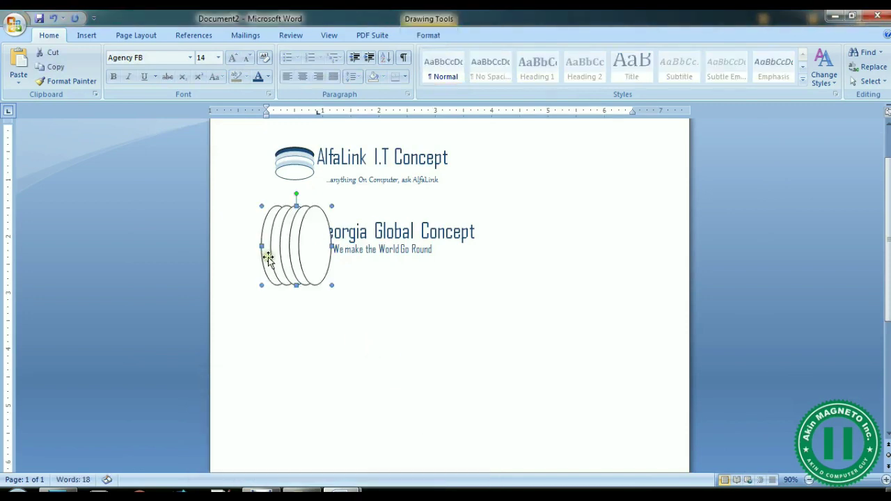
pyautogui.moveTo(268, 257); pyautogui.dragTo(268, 345)
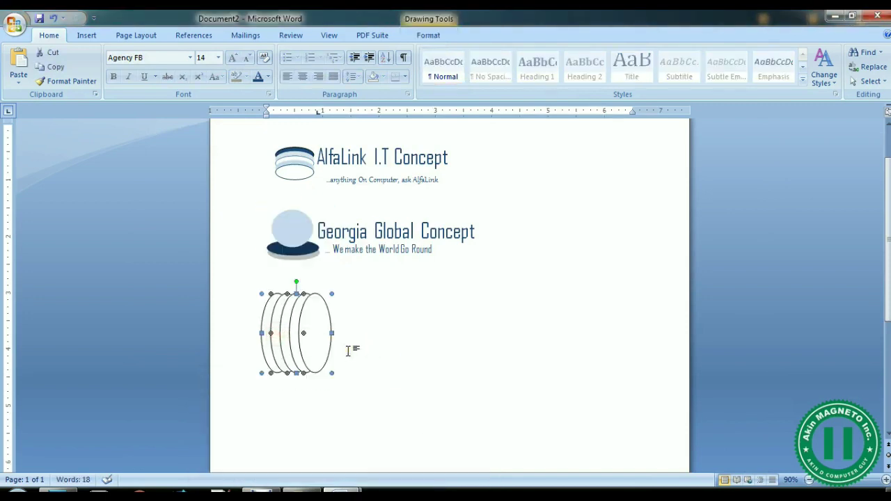
pyautogui.click(351, 342)
pyautogui.click(284, 313)
pyautogui.rightClick(285, 322)
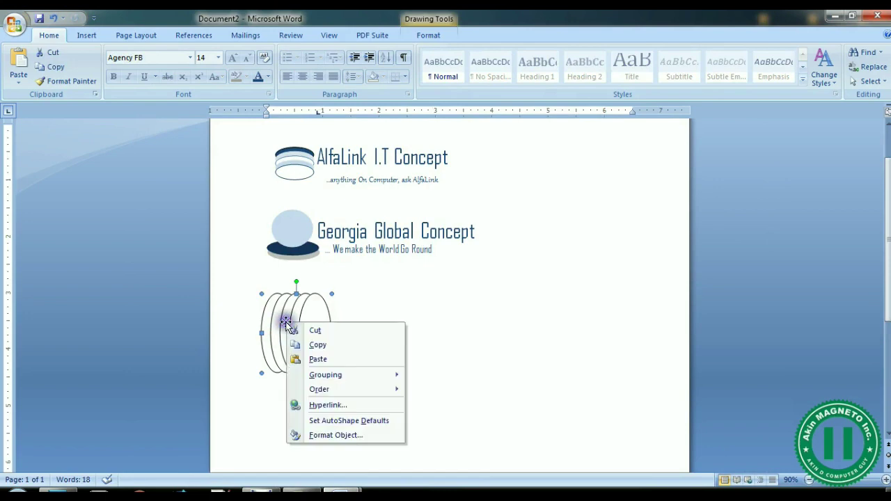
pyautogui.click(461, 408)
pyautogui.click(394, 312)
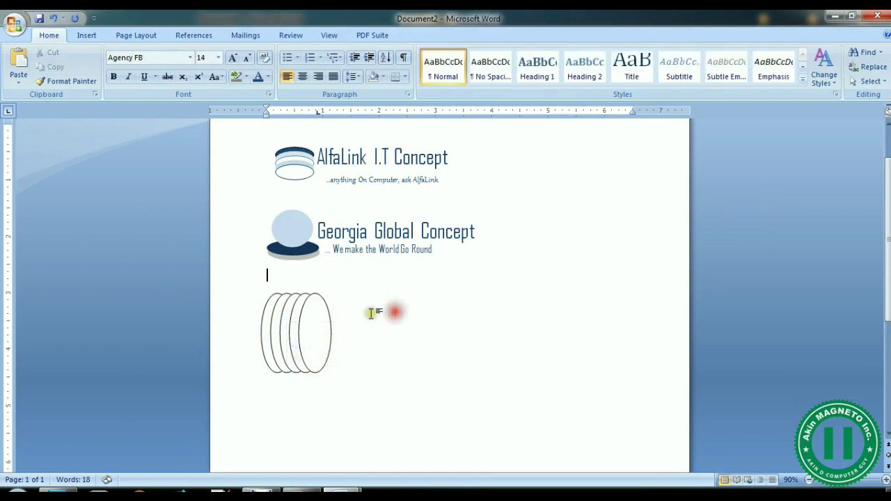
# Fill the front ellipse dark blue via Format AutoShape
pyautogui.click(327, 314)
pyautogui.rightClick(313, 314)
pyautogui.moveTo(402, 391)
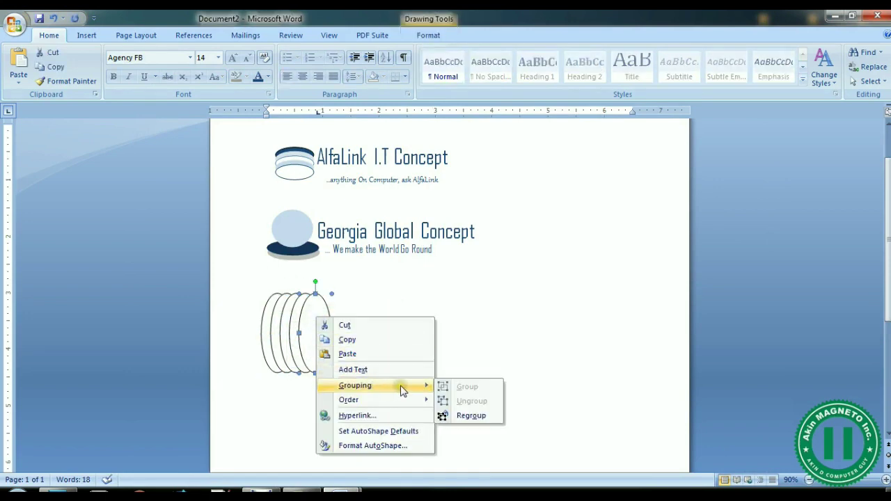
pyautogui.click(404, 445)
pyautogui.click(286, 189)
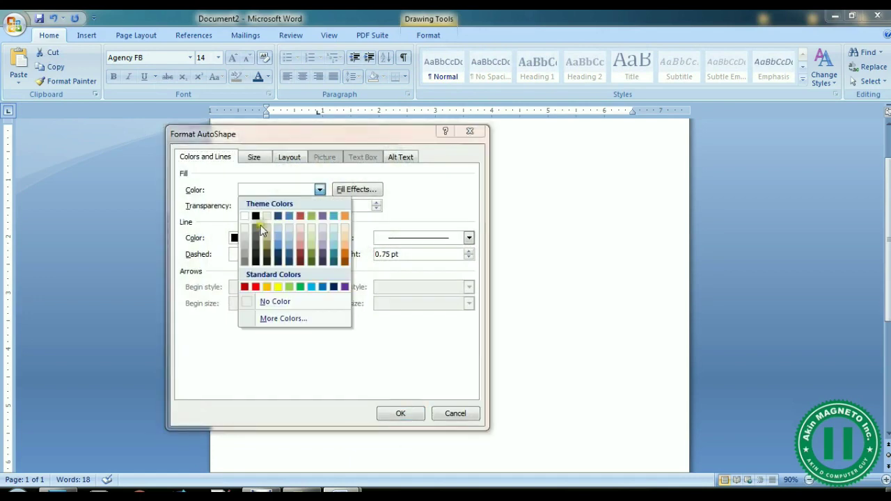
pyautogui.click(280, 220)
pyautogui.click(400, 414)
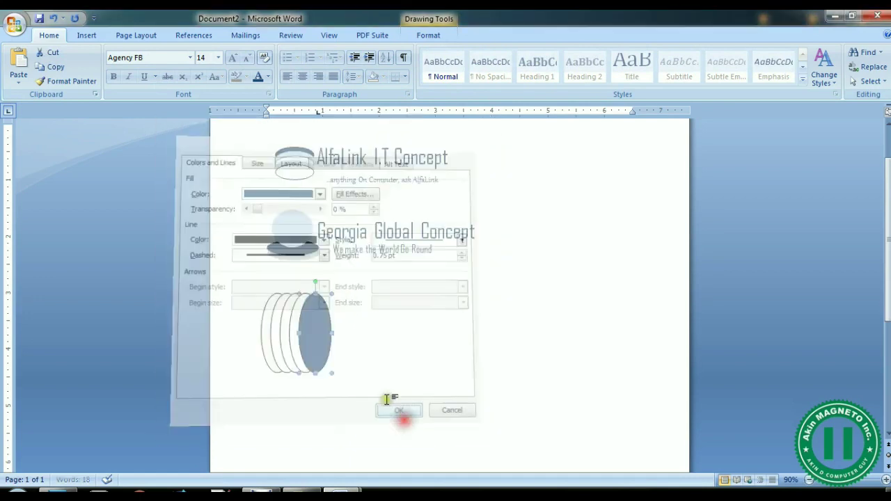
# Give the front ellipse a dark blue outline and rotate it slightly
pyautogui.click(304, 329)
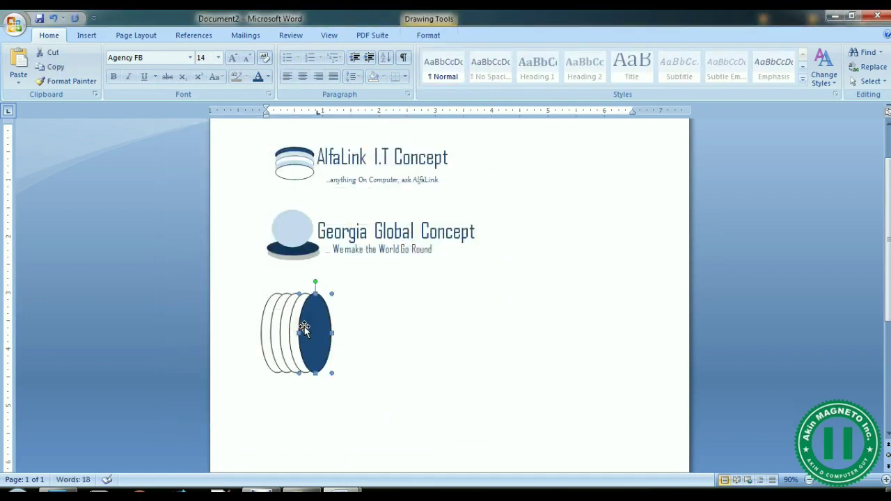
pyautogui.rightClick(304, 329)
pyautogui.click(334, 453)
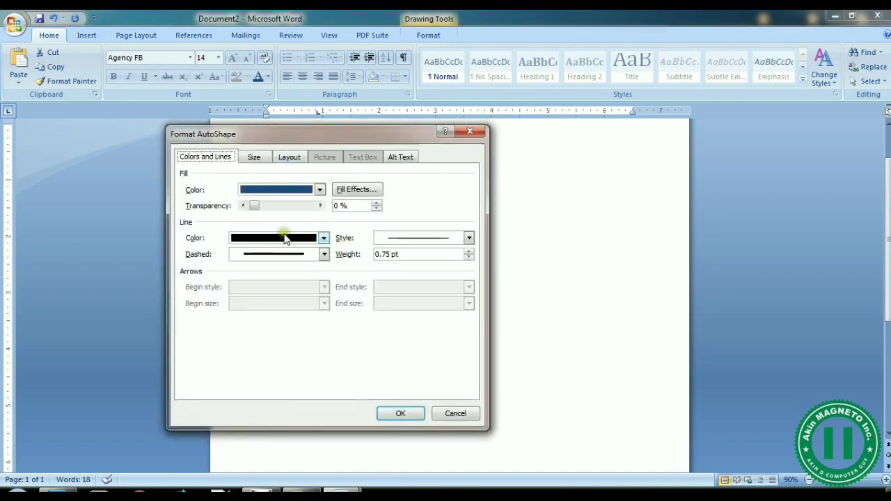
pyautogui.click(285, 238)
pyautogui.click(280, 268)
pyautogui.click(400, 413)
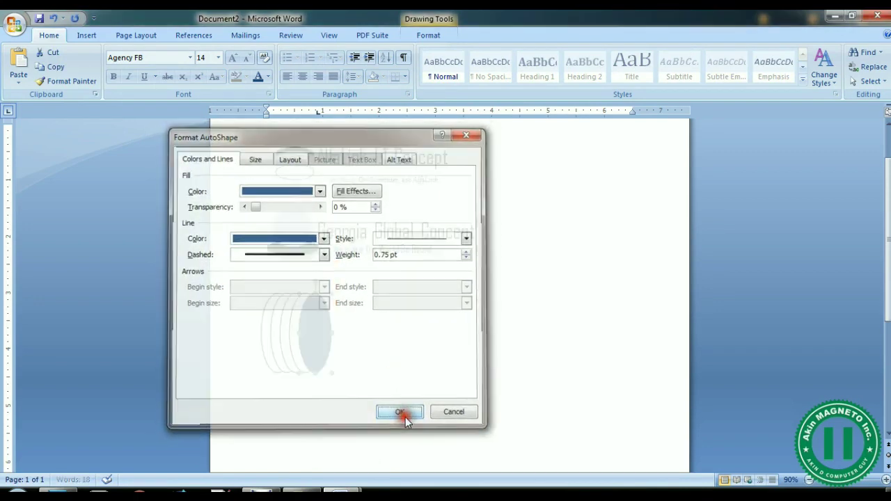
pyautogui.click(518, 300)
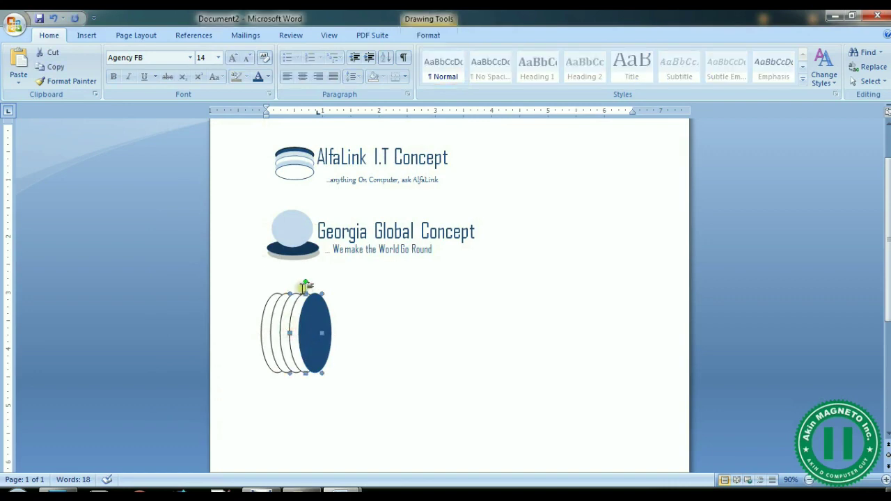
pyautogui.moveTo(305, 289); pyautogui.dragTo(364, 358)
pyautogui.click(362, 358)
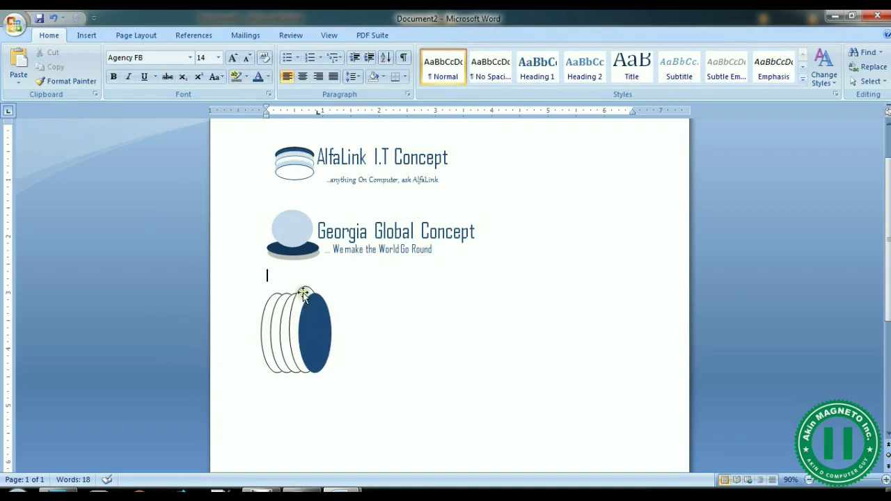
# Nudge the second ellipse right and give it a dark blue fill and dark outline
pyautogui.click(304, 293)
pyautogui.moveTo(304, 293); pyautogui.dragTo(305, 293)
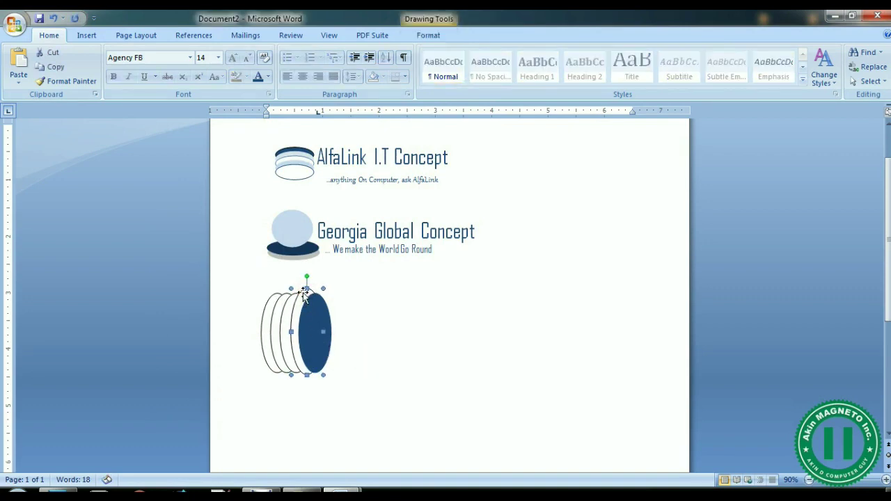
pyautogui.click(370, 277)
pyautogui.rightClick(293, 313)
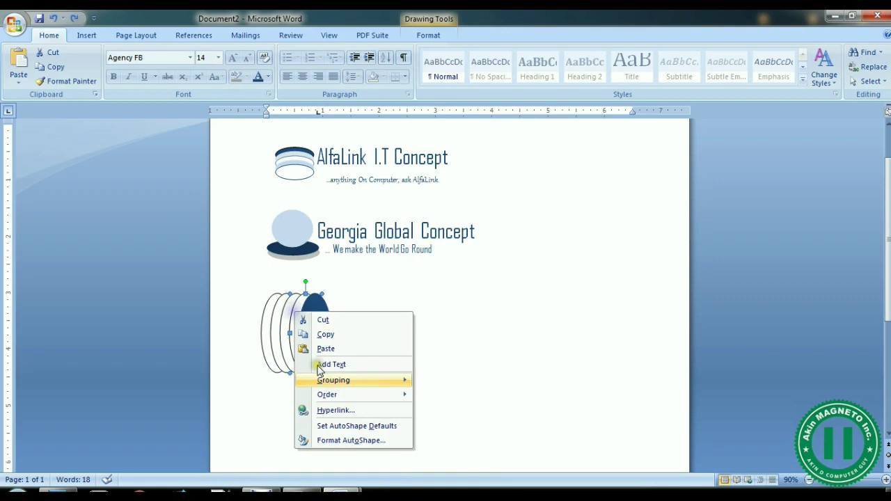
pyautogui.click(335, 441)
pyautogui.click(291, 241)
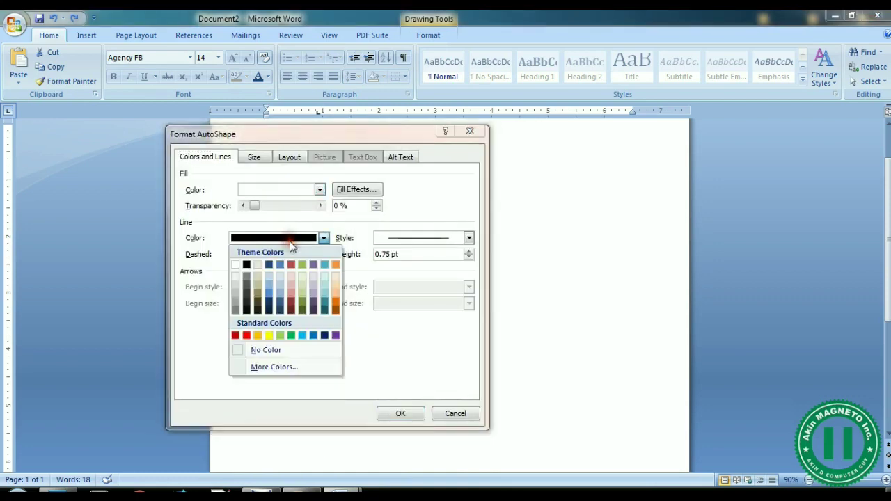
pyautogui.click(299, 238)
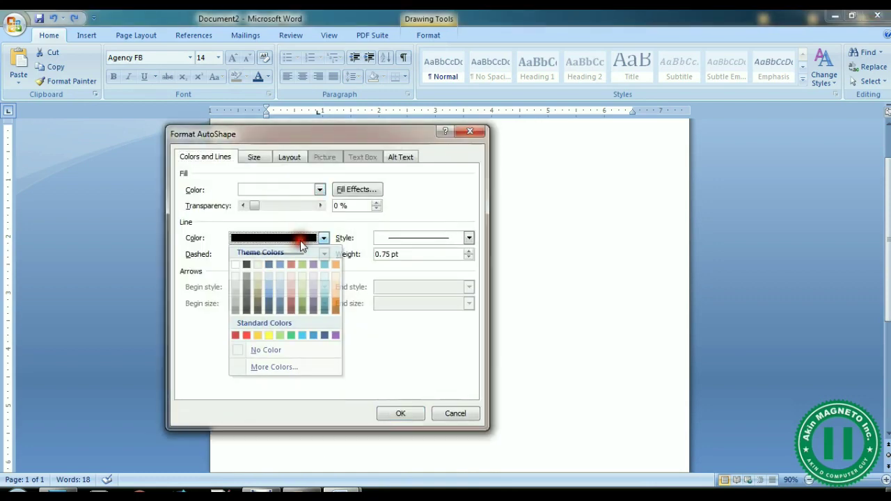
pyautogui.click(285, 189)
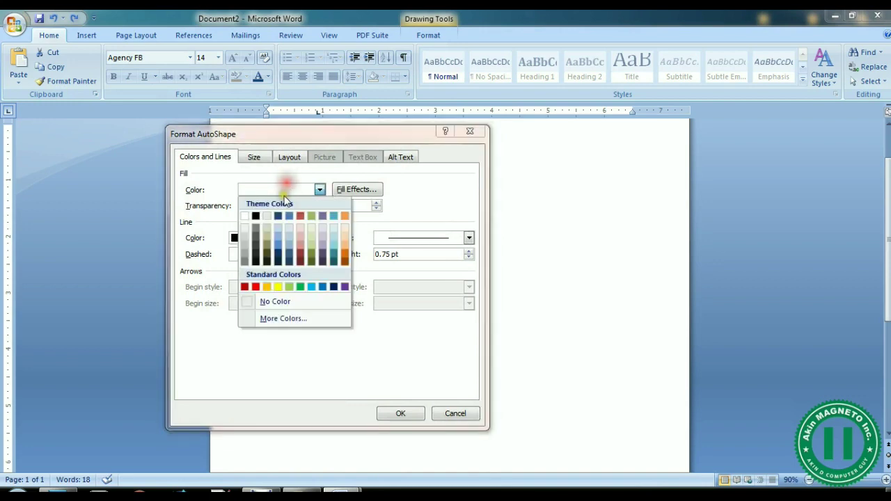
pyautogui.click(279, 227)
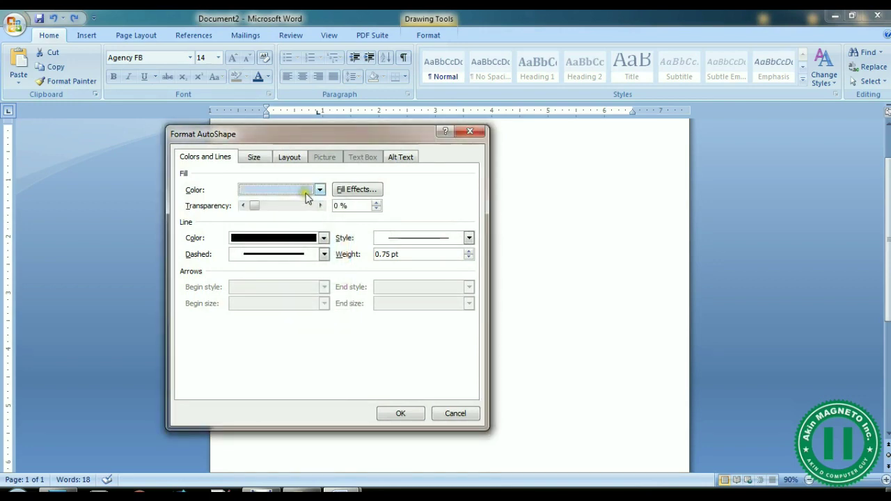
pyautogui.click(304, 190)
pyautogui.click(279, 261)
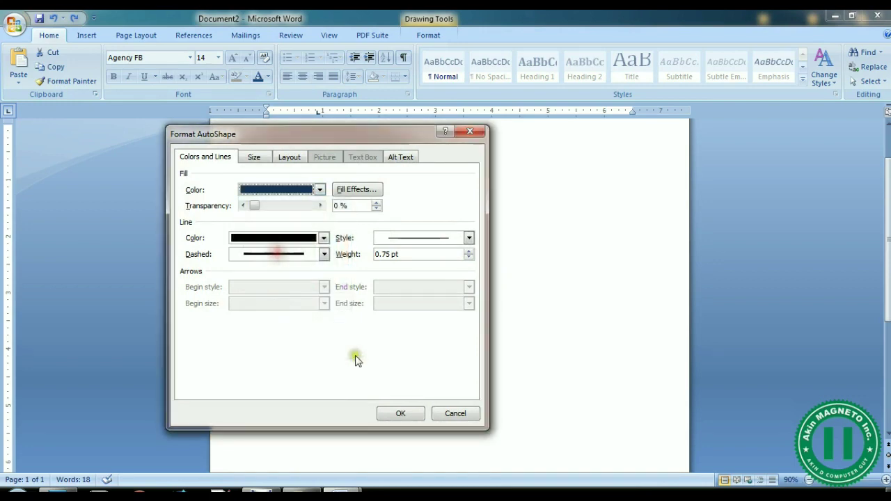
pyautogui.click(307, 238)
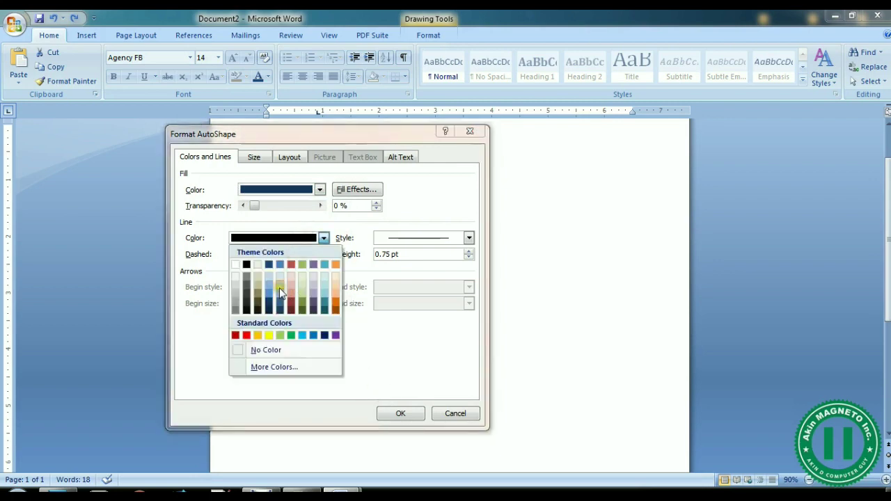
pyautogui.click(269, 264)
pyautogui.click(390, 415)
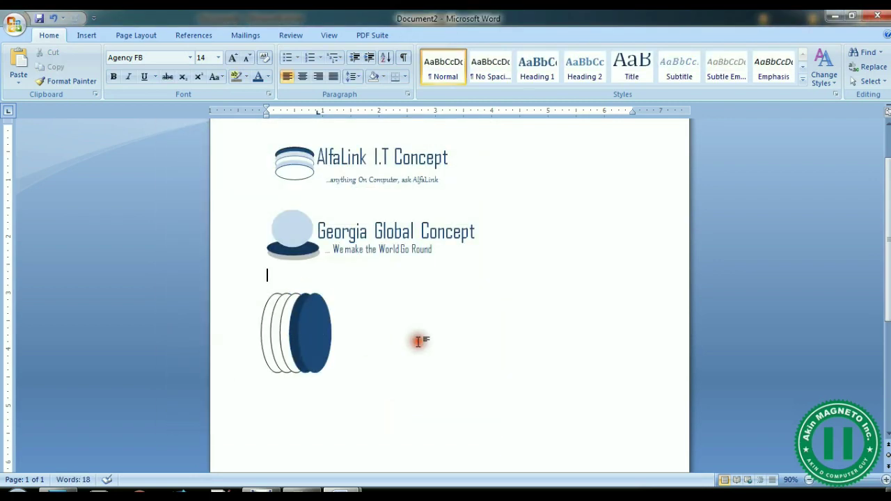
# Fill and outline the third ellipse in dark blue
pyautogui.click(286, 321)
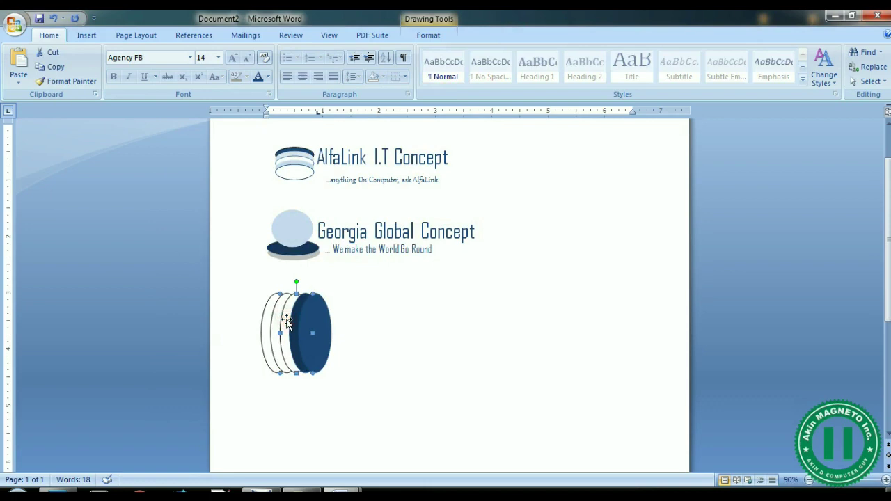
pyautogui.rightClick(286, 321)
pyautogui.click(333, 449)
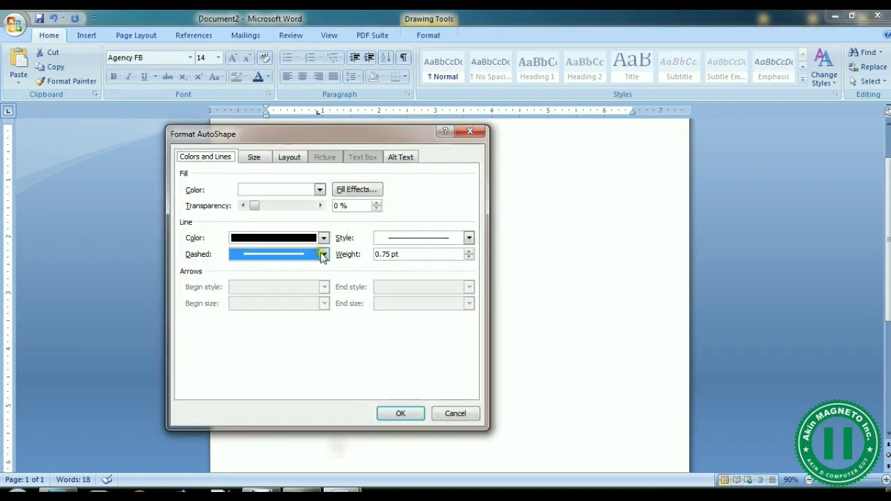
pyautogui.click(286, 195)
pyautogui.click(279, 214)
pyautogui.click(282, 238)
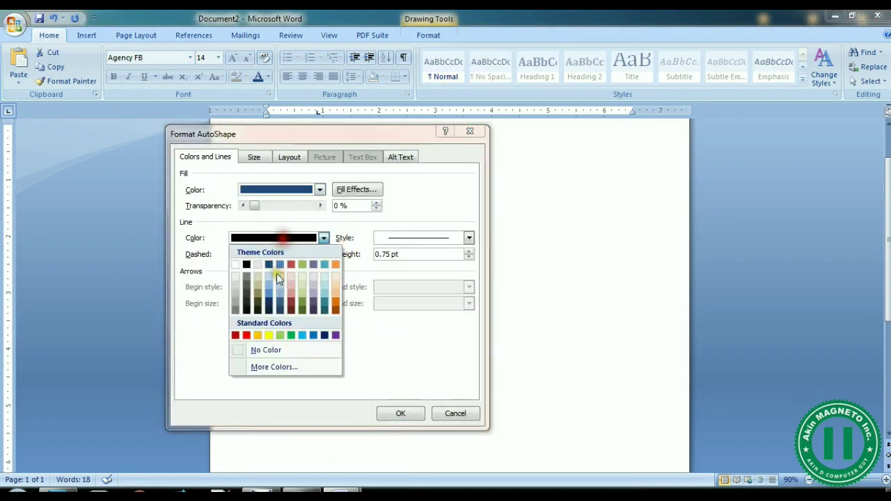
pyautogui.click(267, 265)
pyautogui.click(398, 414)
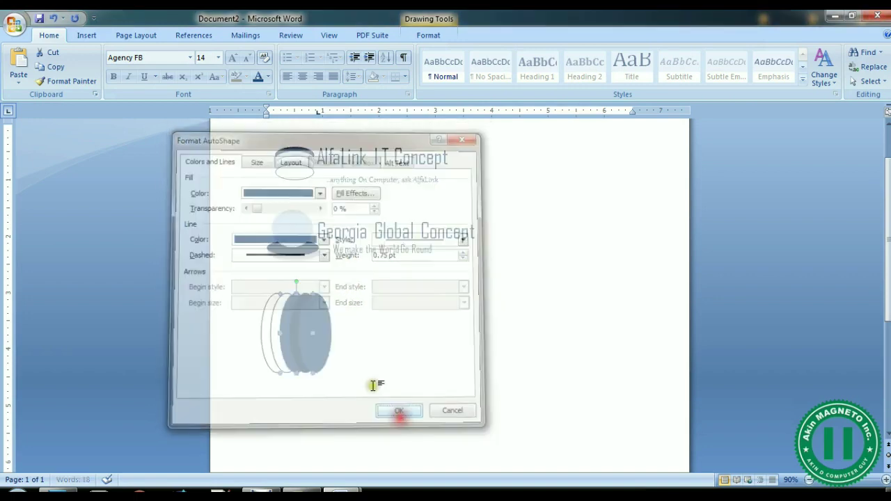
pyautogui.click(422, 350)
# Fill the fourth oval dark blue and set its outline colour
pyautogui.click(276, 322)
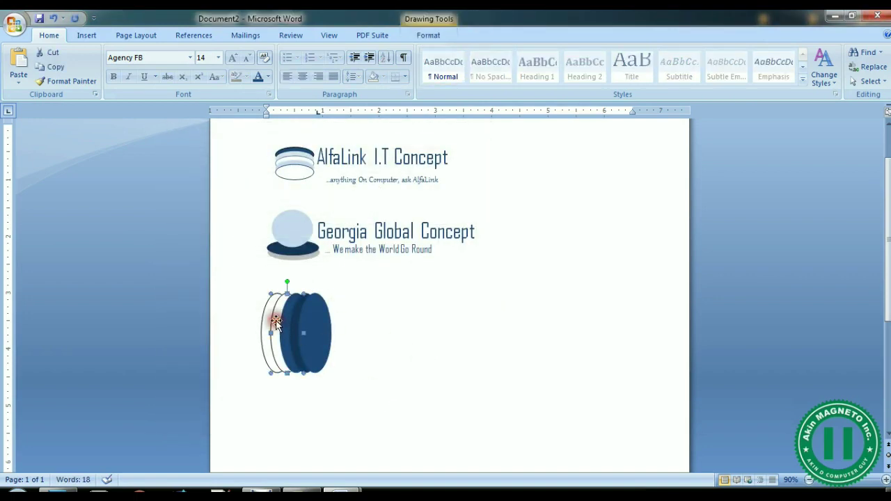
pyautogui.rightClick(277, 323)
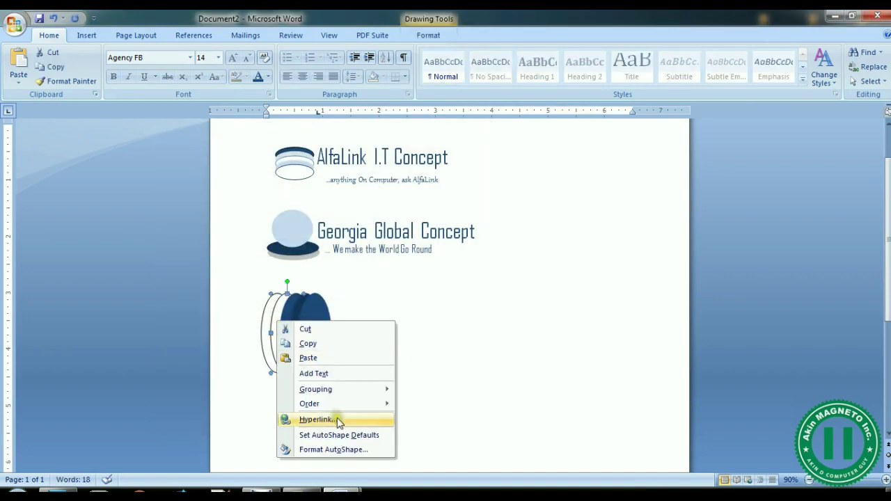
pyautogui.click(348, 451)
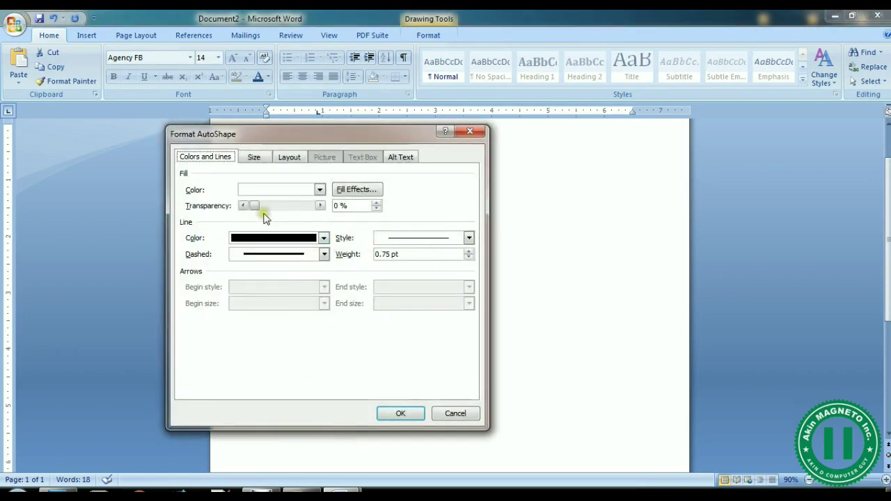
pyautogui.click(261, 190)
pyautogui.click(278, 256)
pyautogui.click(290, 238)
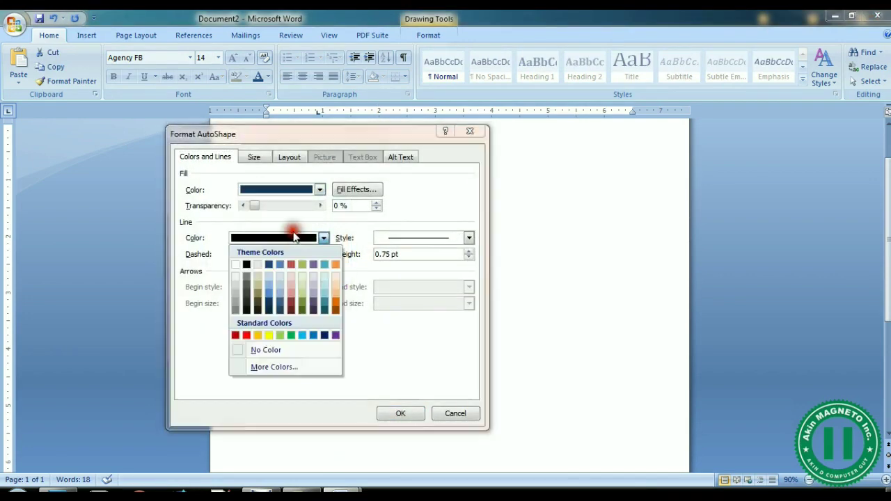
pyautogui.click(268, 305)
pyautogui.click(396, 413)
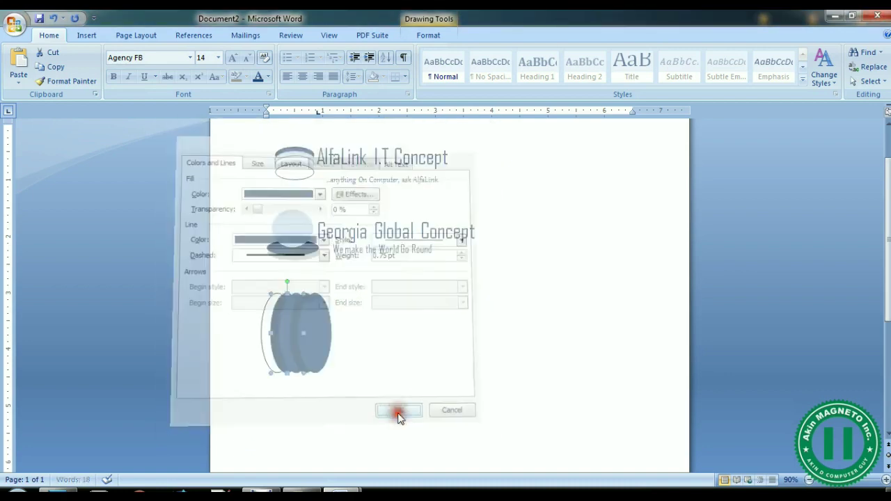
# Outline and fill the last oval in dark blue, then select the first oval
pyautogui.click(268, 311)
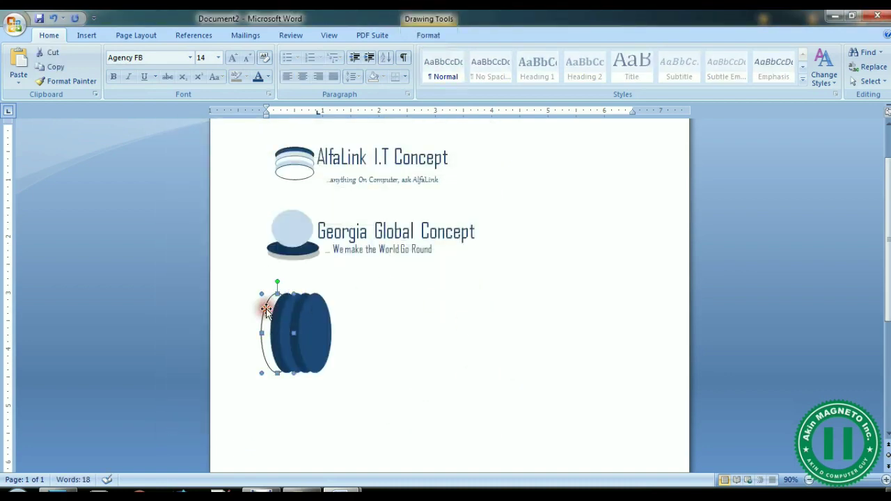
pyautogui.rightClick(266, 309)
pyautogui.click(337, 438)
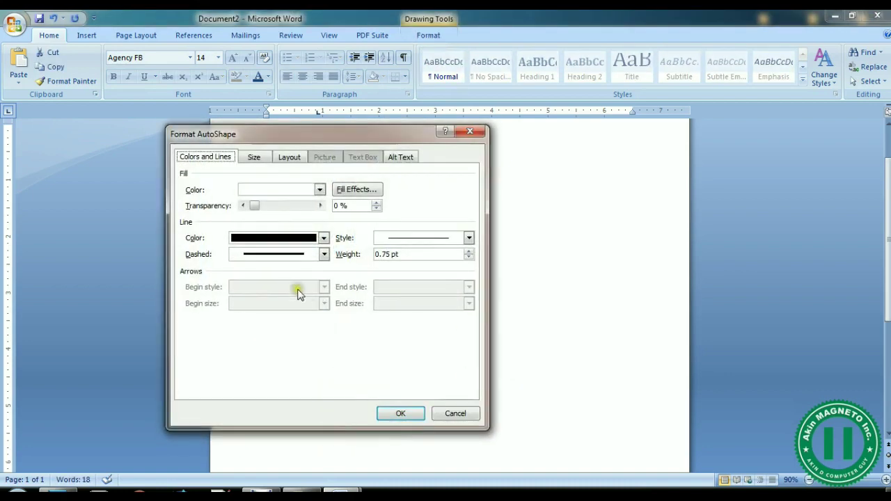
pyautogui.click(268, 238)
pyautogui.click(269, 266)
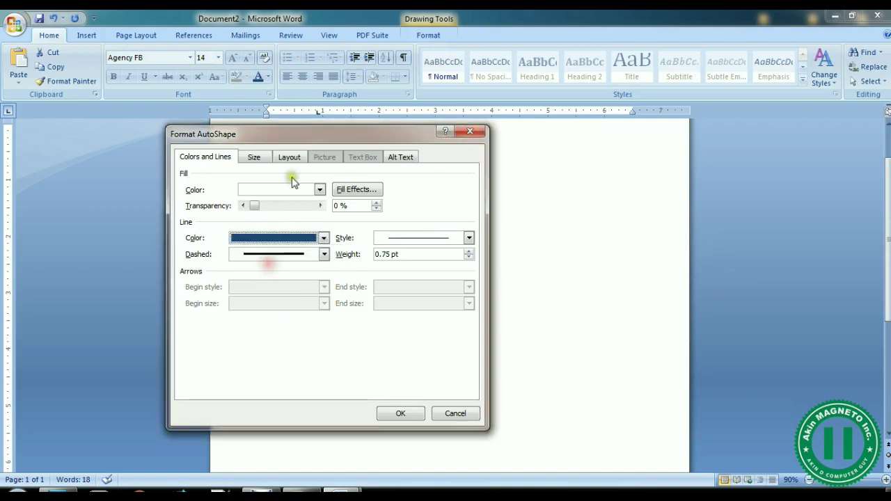
pyautogui.click(288, 189)
pyautogui.click(280, 216)
pyautogui.click(406, 411)
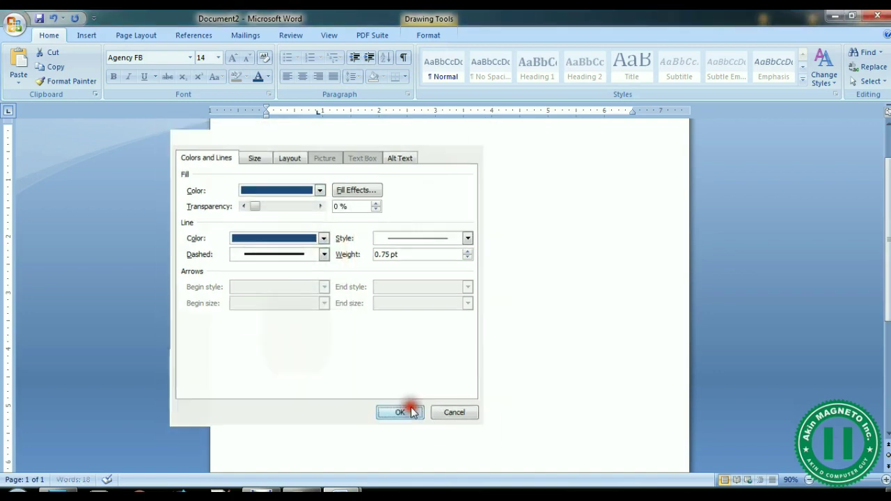
pyautogui.click(495, 367)
pyautogui.click(407, 278)
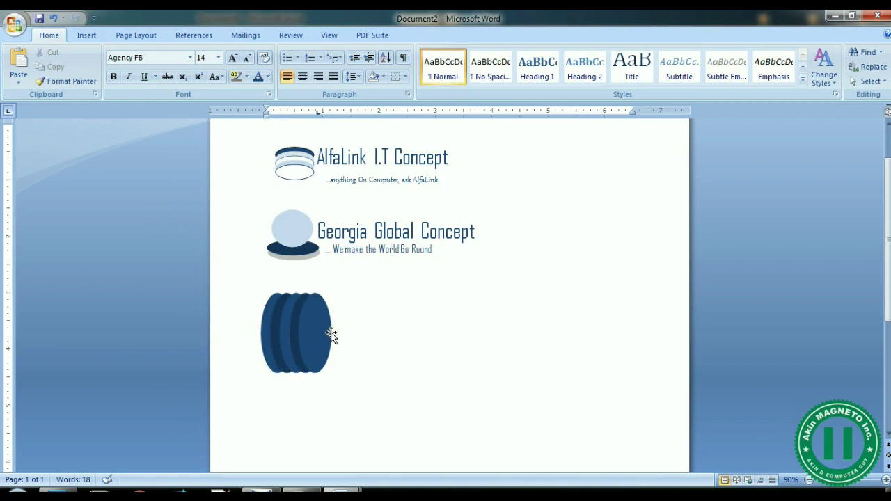
pyautogui.click(304, 326)
# Select all the dark blue ovals and group them into one logo shape
pyautogui.keyDown('shift'); pyautogui.click(292, 328); pyautogui.keyUp('shift')
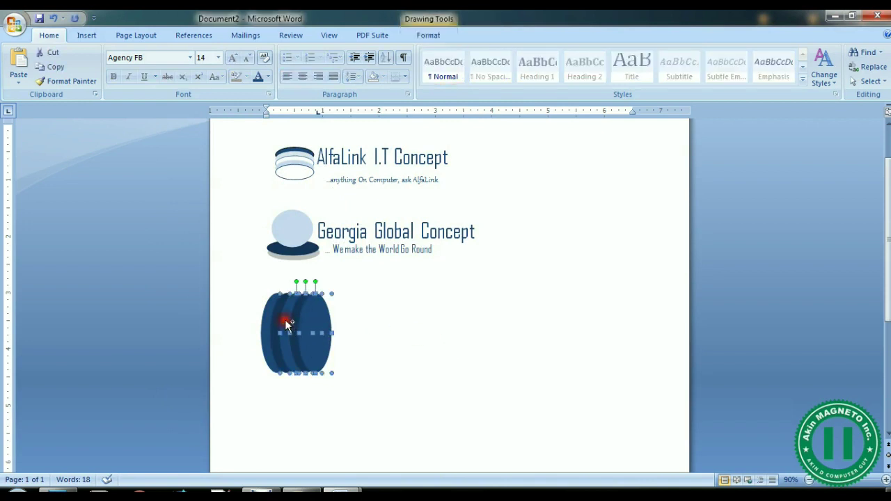
pyautogui.keyDown('shift'); pyautogui.click(275, 321); pyautogui.keyUp('shift')
pyautogui.keyDown('shift'); pyautogui.click(265, 317); pyautogui.keyUp('shift')
pyautogui.rightClick(264, 317)
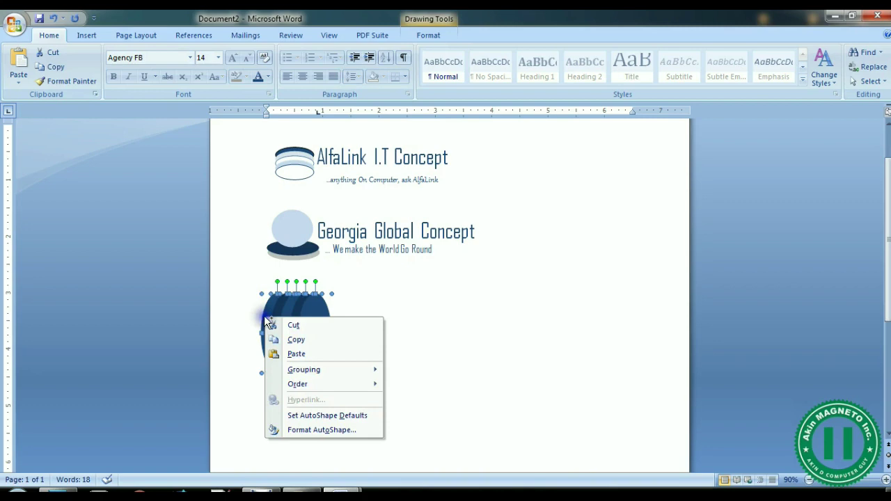
pyautogui.click(364, 430)
pyautogui.press('Return')
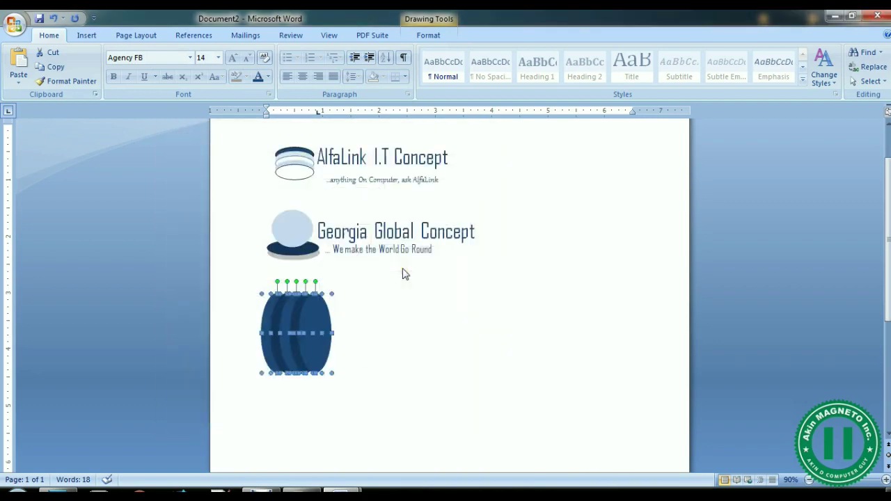
pyautogui.rightClick(319, 310)
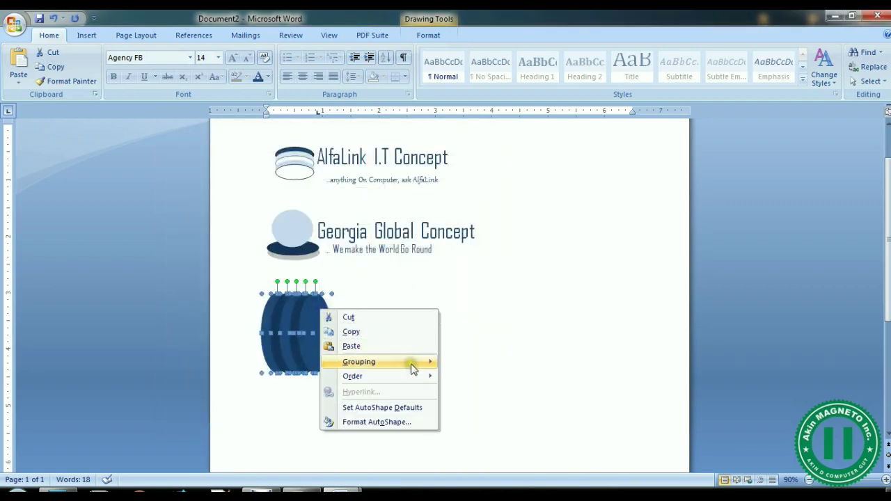
pyautogui.moveTo(416, 364)
pyautogui.click(468, 362)
# Shrink the grouped logo and reposition it level with the text line
pyautogui.click(332, 372)
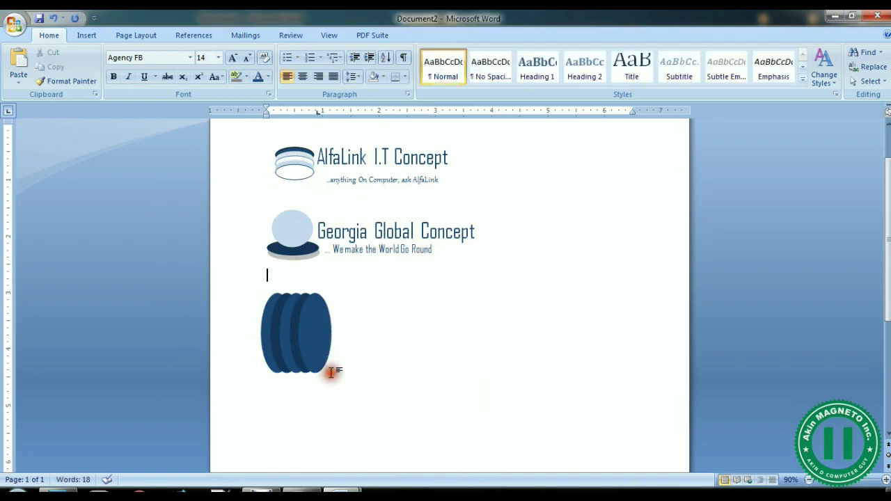
pyautogui.click(310, 340)
pyautogui.moveTo(332, 371); pyautogui.dragTo(304, 339)
pyautogui.click(358, 337)
pyautogui.moveTo(279, 307)
pyautogui.mouseDown()
pyautogui.moveTo(298, 307)
pyautogui.moveTo(307, 320)
pyautogui.mouseUp()
pyautogui.click(366, 315)
pyautogui.click(359, 309)
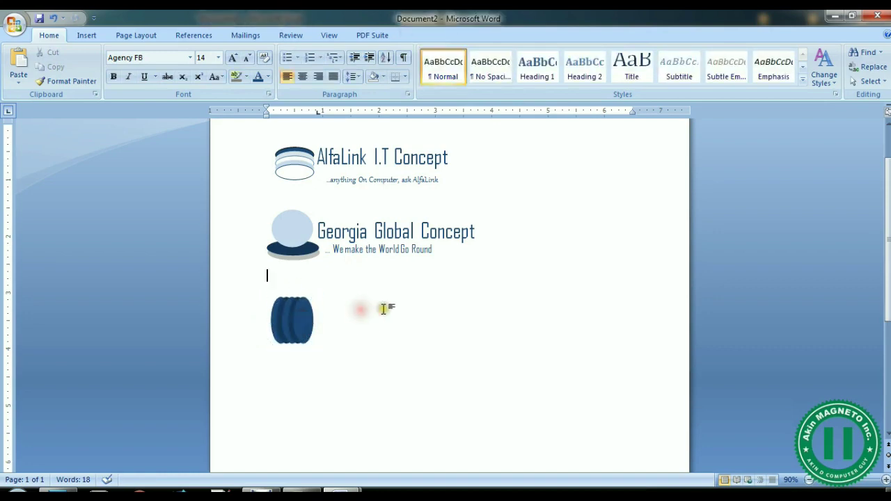
pyautogui.press('Return')
pyautogui.press('Return')
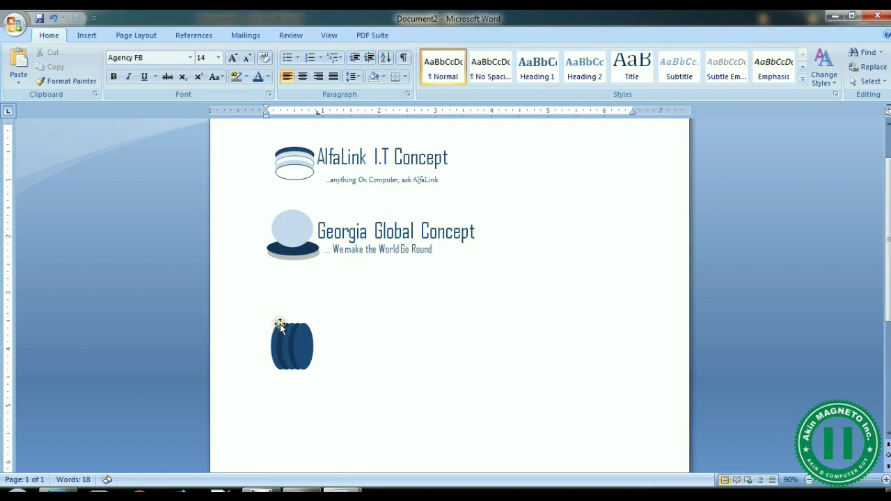
pyautogui.moveTo(276, 324); pyautogui.dragTo(293, 312)
pyautogui.click(342, 302)
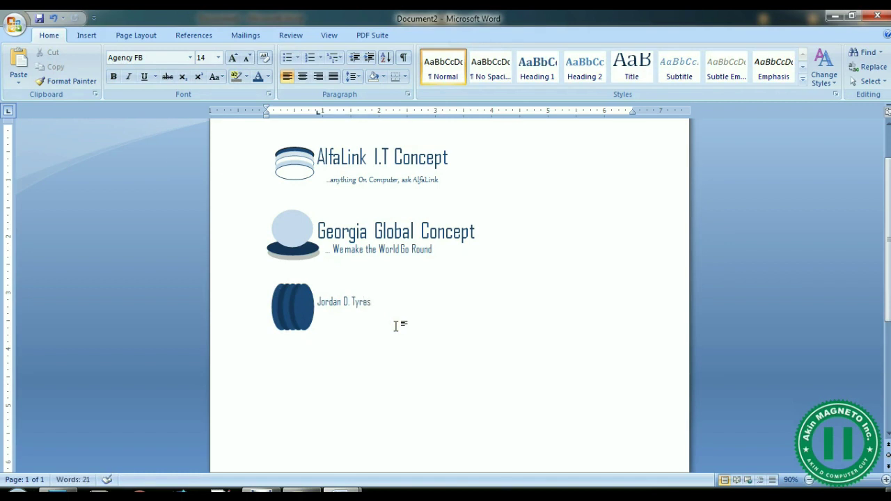
# Enlarge the Jordan D. Tyres line to 24 pt and move to the end of the name
pyautogui.tripleClick(395, 326)
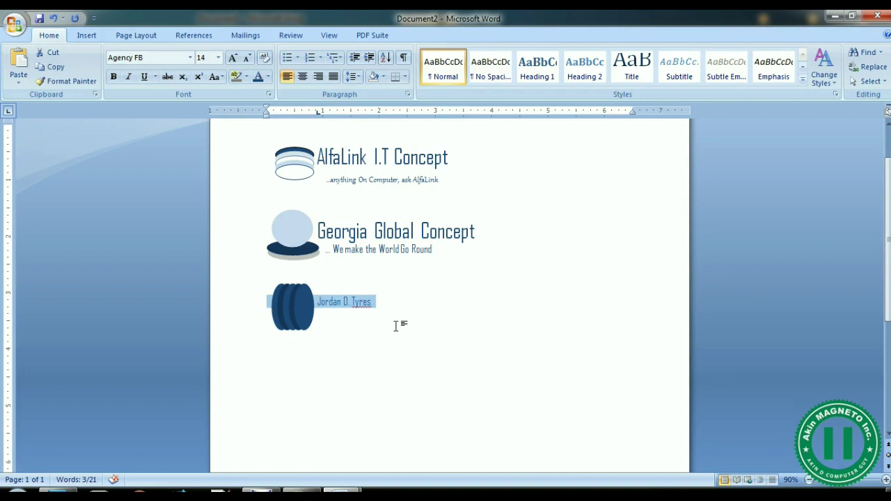
pyautogui.hotkey('ctrl', 'shift', '.')
pyautogui.hotkey('ctrl', 'shift', '.')
pyautogui.hotkey('ctrl', 'shift', '.')
pyautogui.hotkey('ctrl', 'shift', '.')
pyautogui.hotkey('ctrl', 'shift', '.')
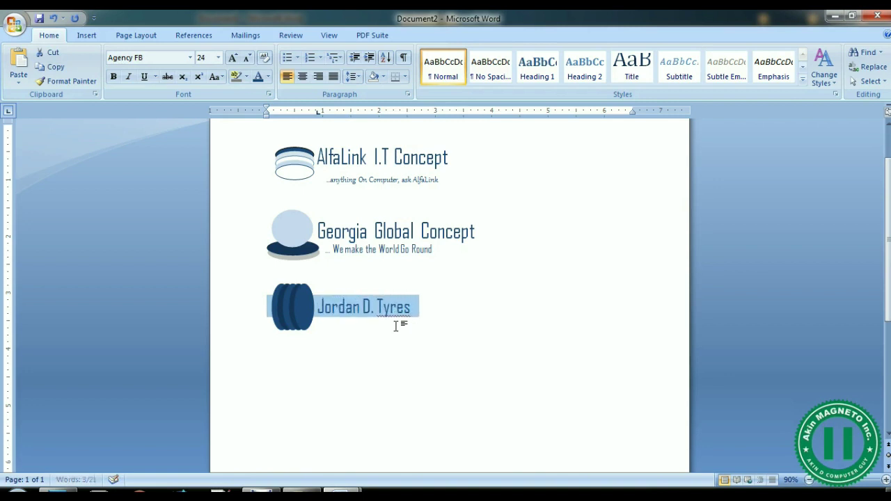
pyautogui.press('Right')
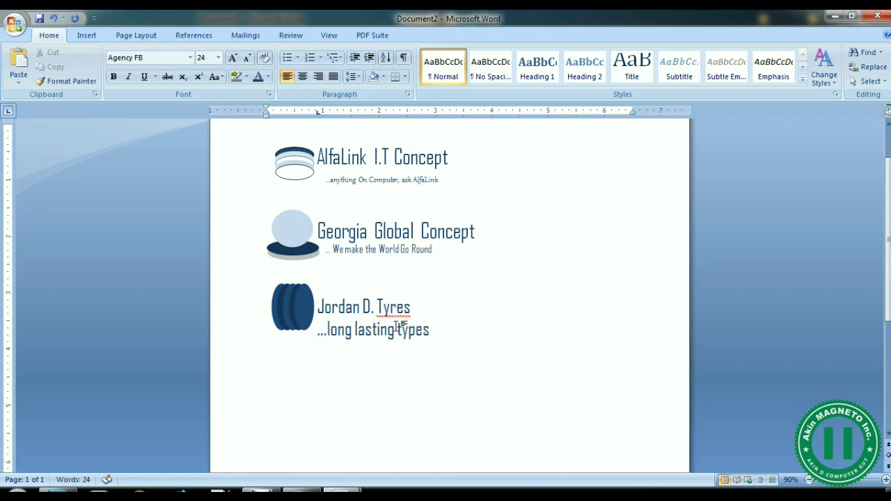
# Make the '...long lasting types' tagline italic and shrink it to 12 pt
pyautogui.tripleClick(401, 325)
pyautogui.hotkey('ctrl', 'shift', ',')
pyautogui.hotkey('ctrl', 'shift', ',')
pyautogui.hotkey('ctrl', 'shift', ',')
pyautogui.hotkey('ctrl', 'shift', ',')
pyautogui.hotkey('ctrl', 'shift', ',')
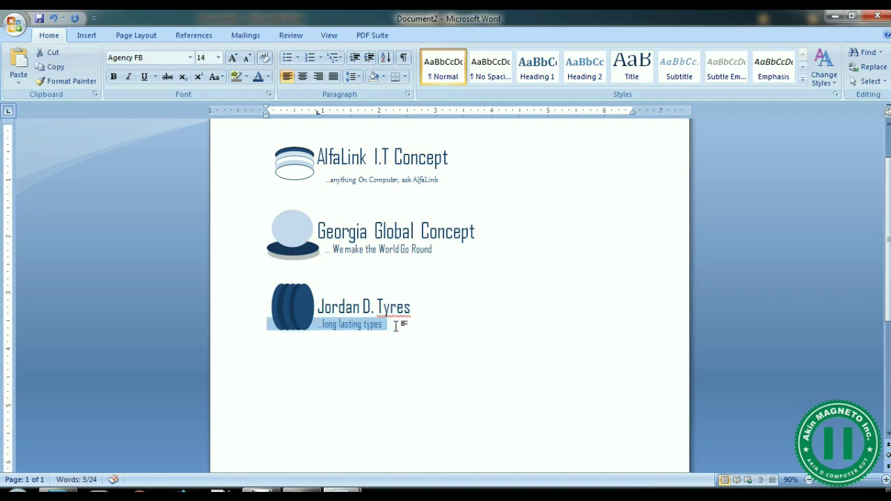
pyautogui.hotkey('ctrl', 'i')
pyautogui.hotkey('ctrl', 'shift', ',')
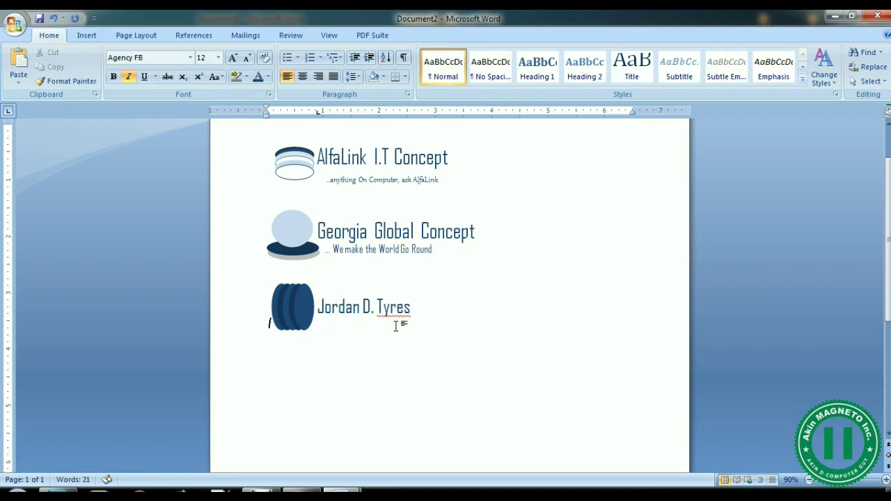
pyautogui.press('Left')
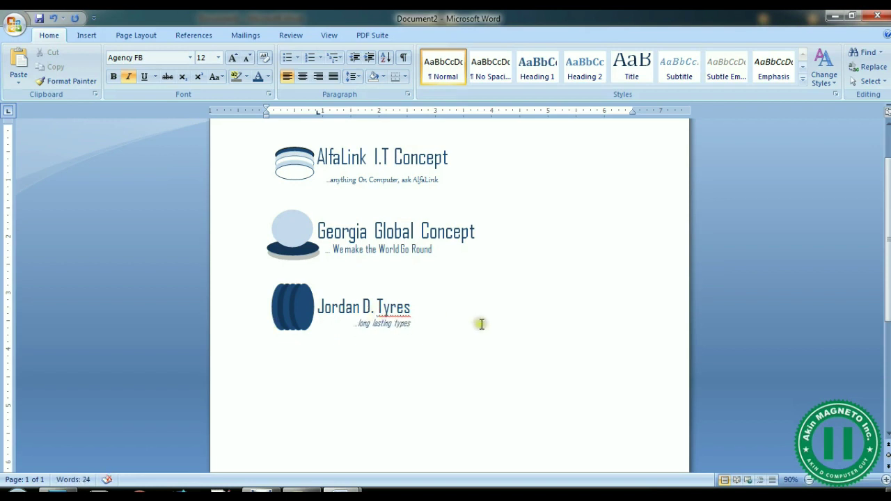
# Add 'Tyres' to the dictionary and dismiss the iTunes connection error message
pyautogui.rightClick(391, 308)
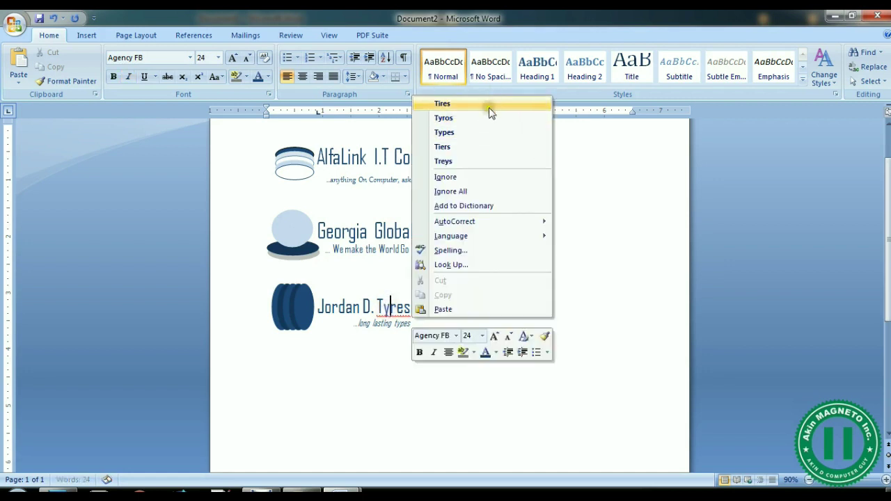
pyautogui.click(492, 201)
pyautogui.click(481, 329)
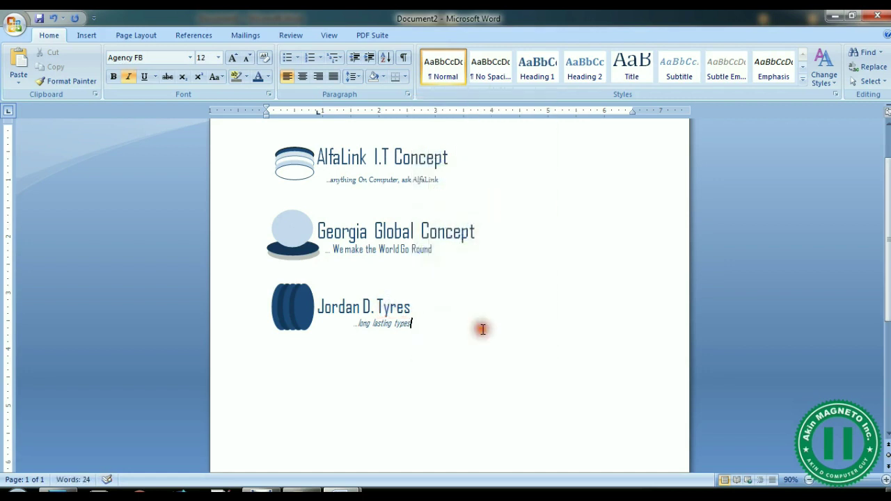
pyautogui.scroll(2, 450, 348)
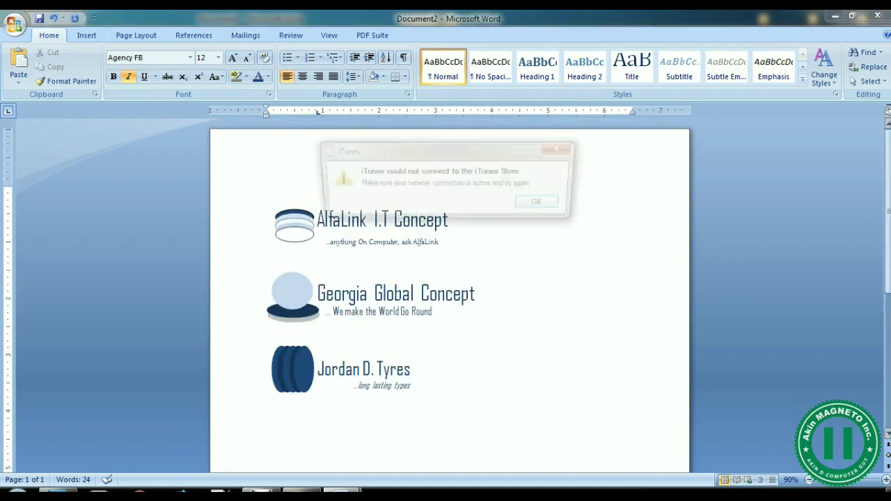
pyautogui.click(544, 203)
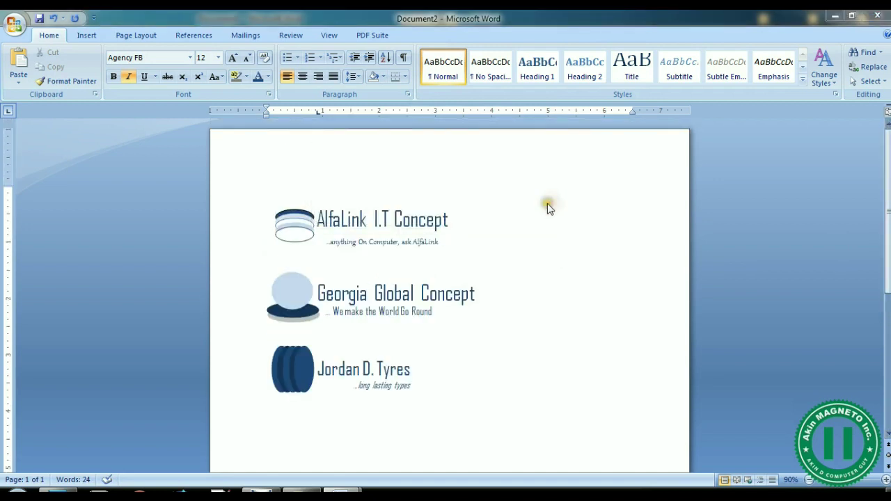